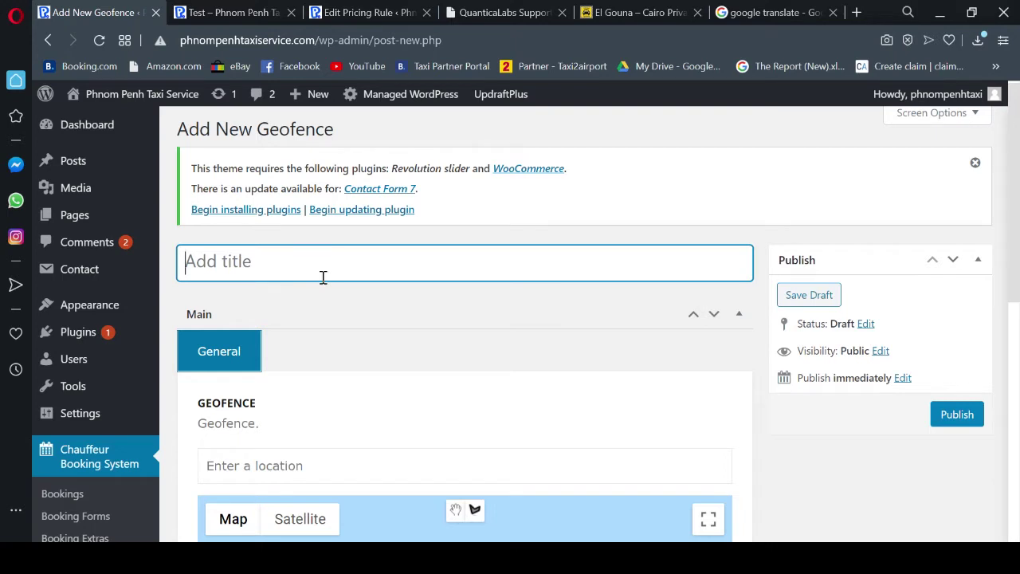
Step: Title the new geofence "Takeo Town" and activate its location search field
type("T")
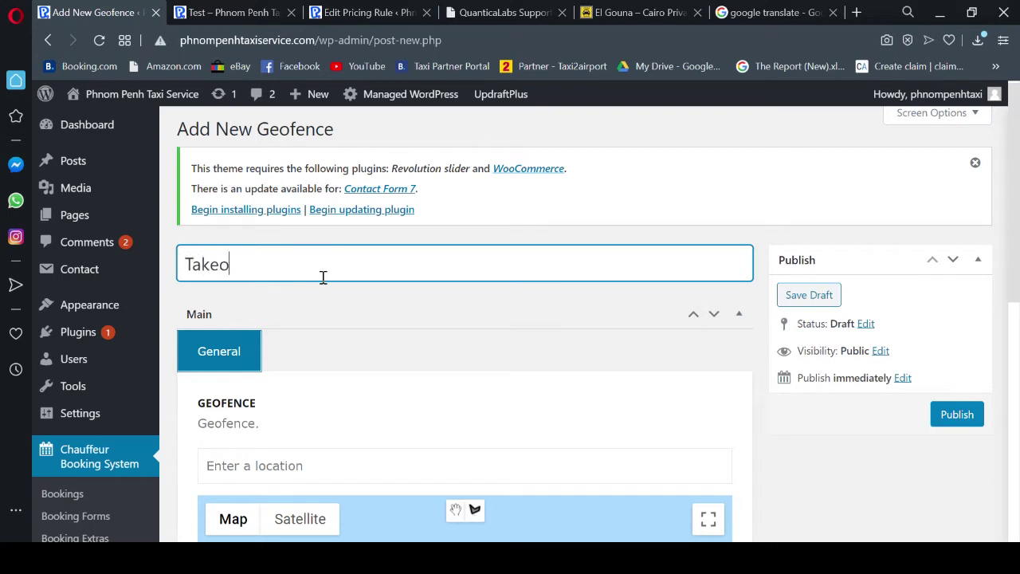
type("akeo")
scroll(494, 342, "down", 1)
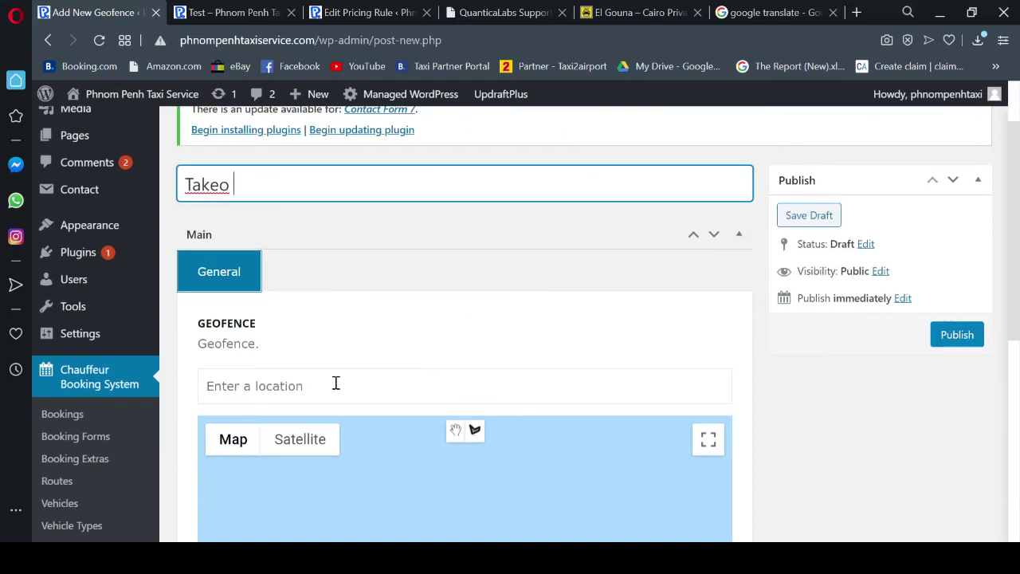
type("Town")
left_click(306, 387)
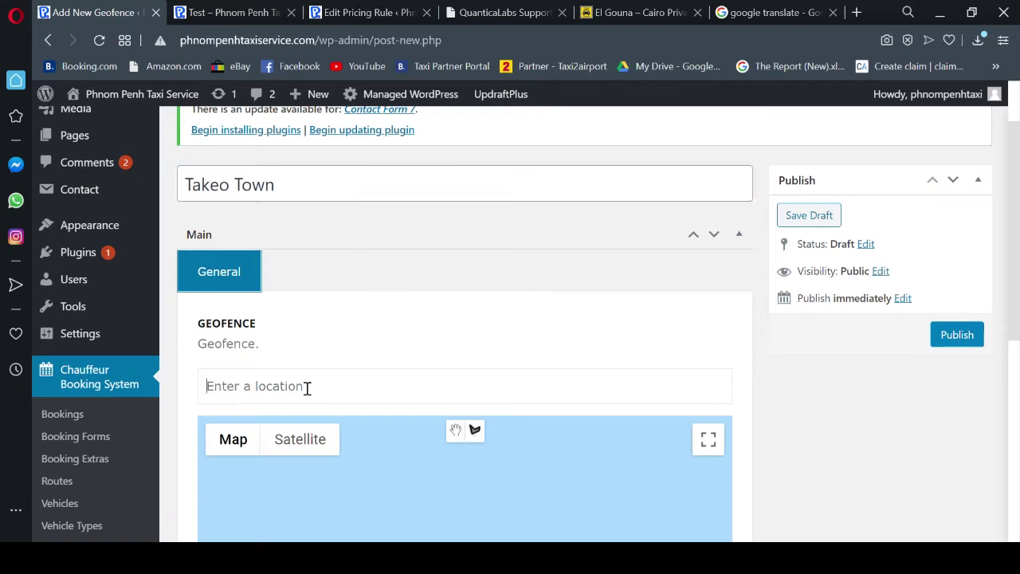
type("Da")
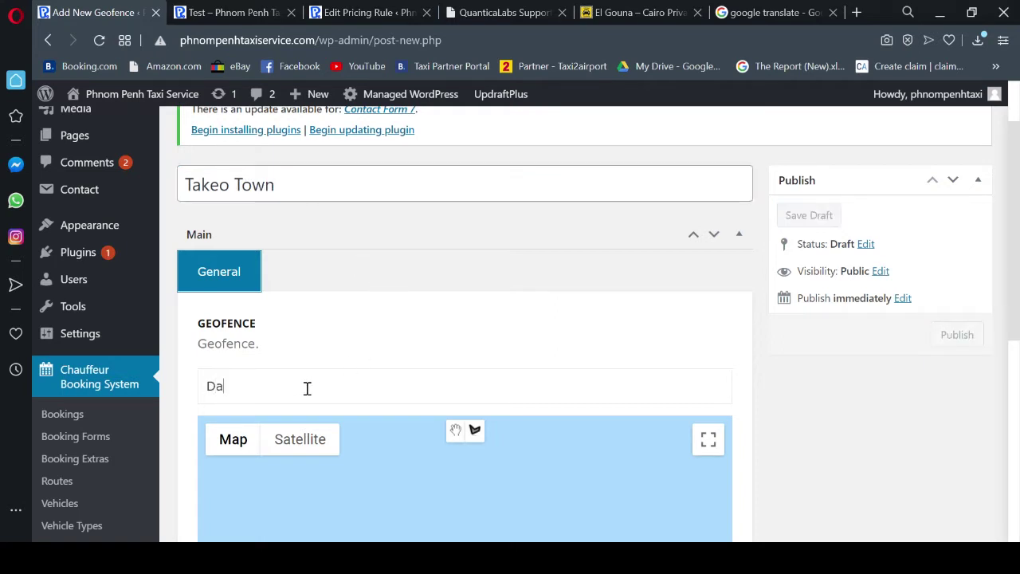
type("un keo")
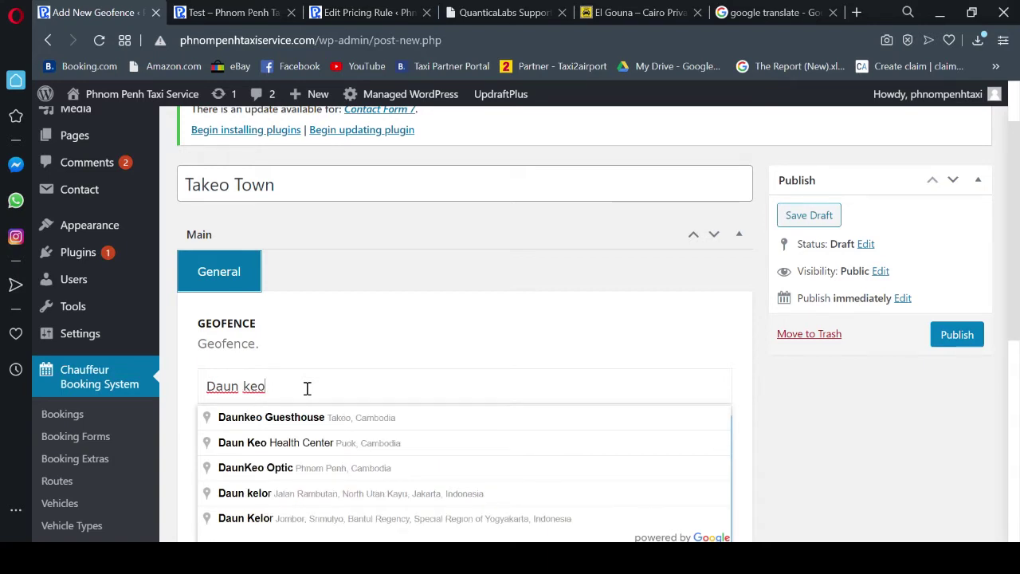
key("BackSpace")
key("BackSpace")
key("BackSpace")
key("BackSpace")
key("BackSpace")
key("BackSpace")
key("BackSpace")
key("BackSpace")
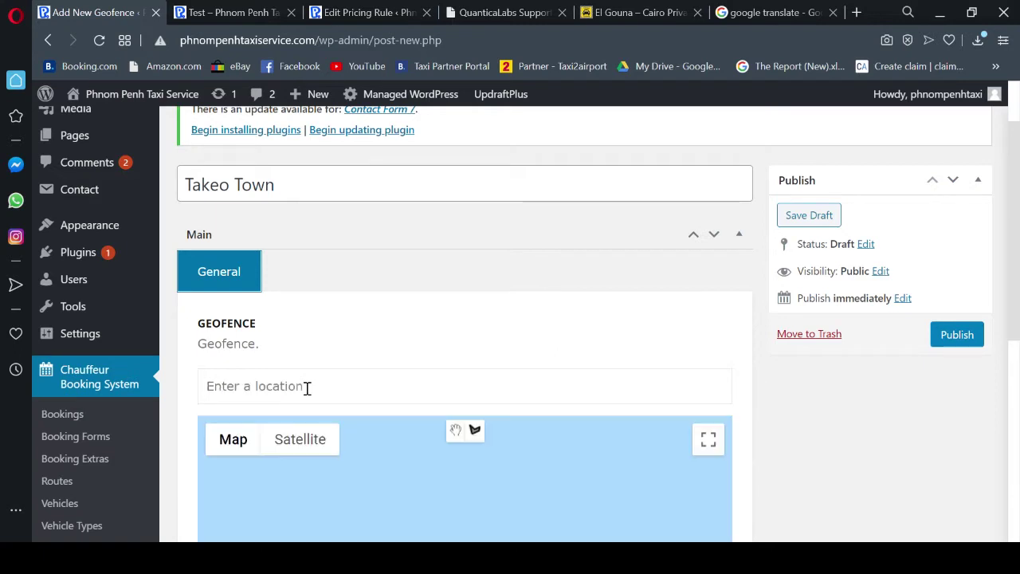
Step: Search for "Krong daun" and set the geofence location to the suggested Krong Doun Kaev, Cambodia
type("Krong ")
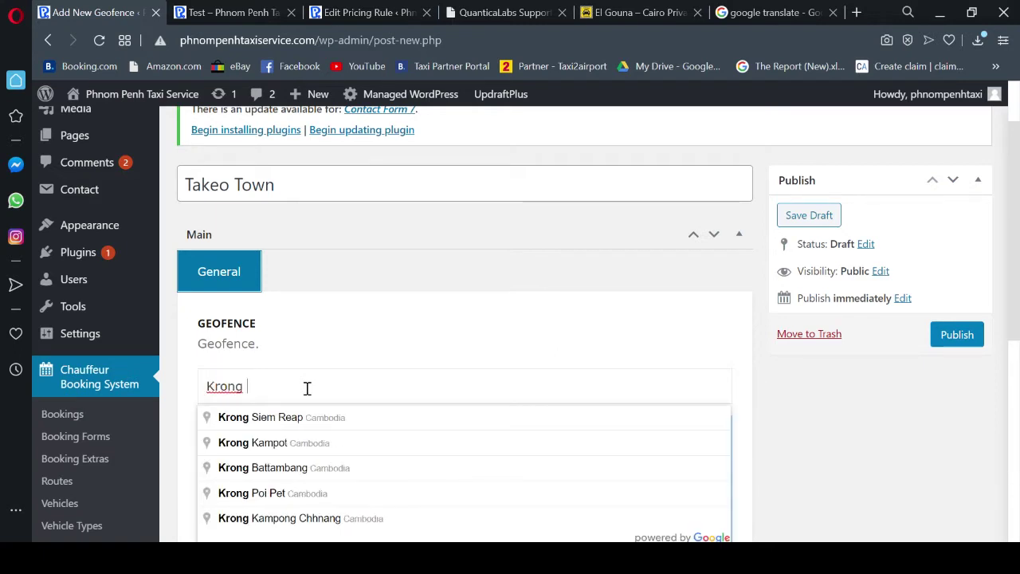
type("da")
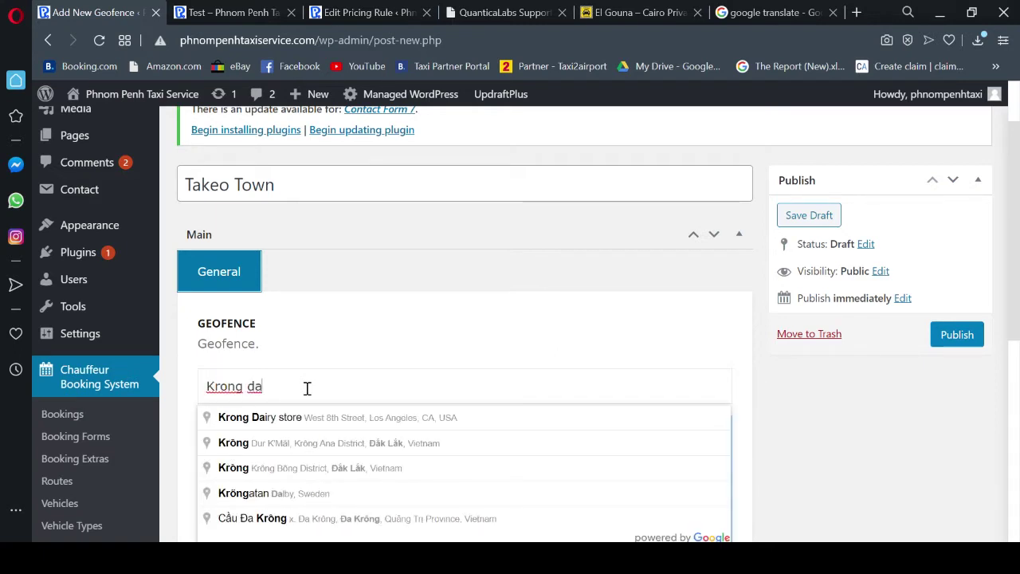
type("un")
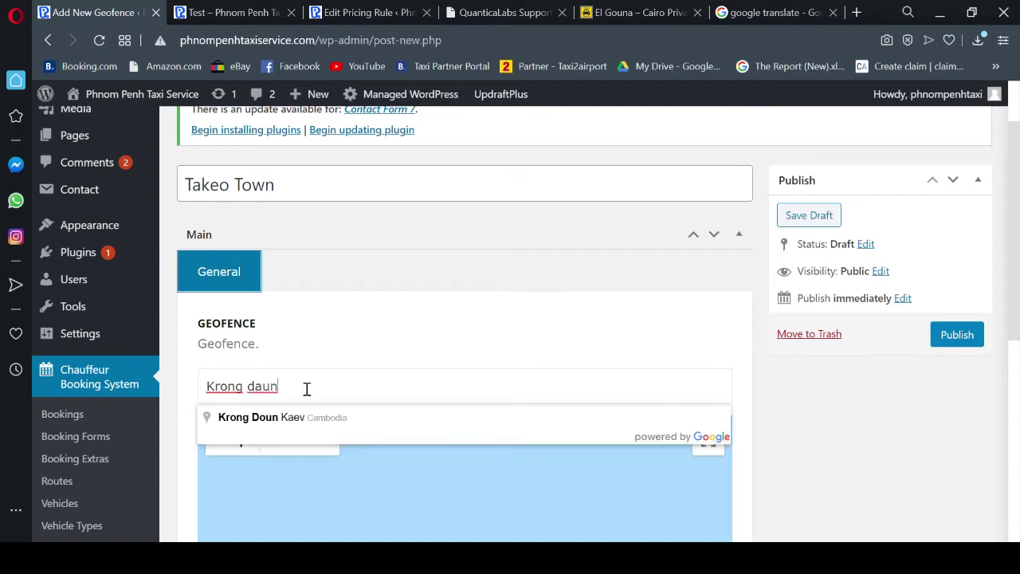
left_click(308, 416)
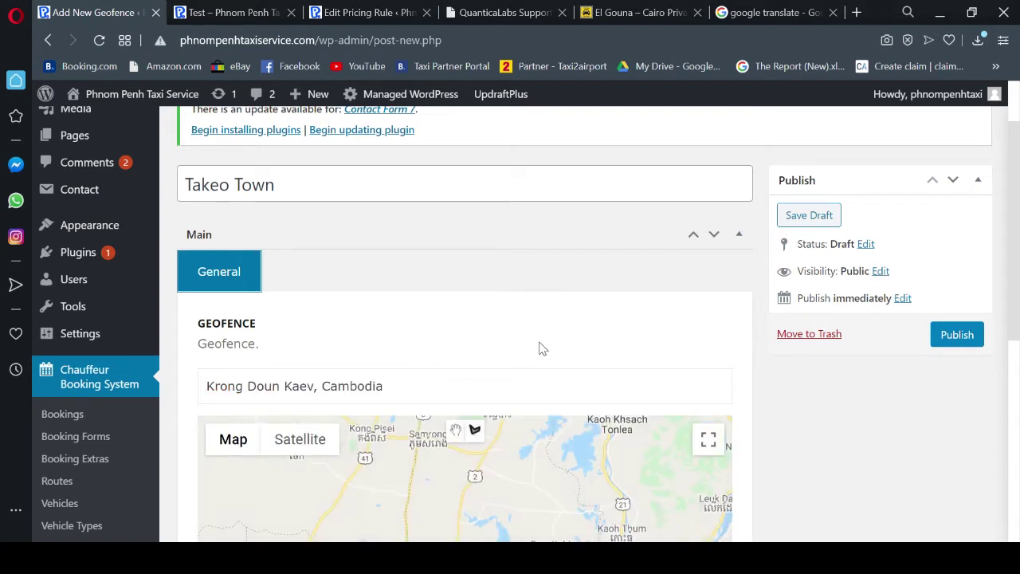
Step: Draw a closed polygon around Krong Doun Kaev on the map, enclosing the town streets, Takeo Market and the stretch of road 110 along its south
scroll(539, 348, "down", 2)
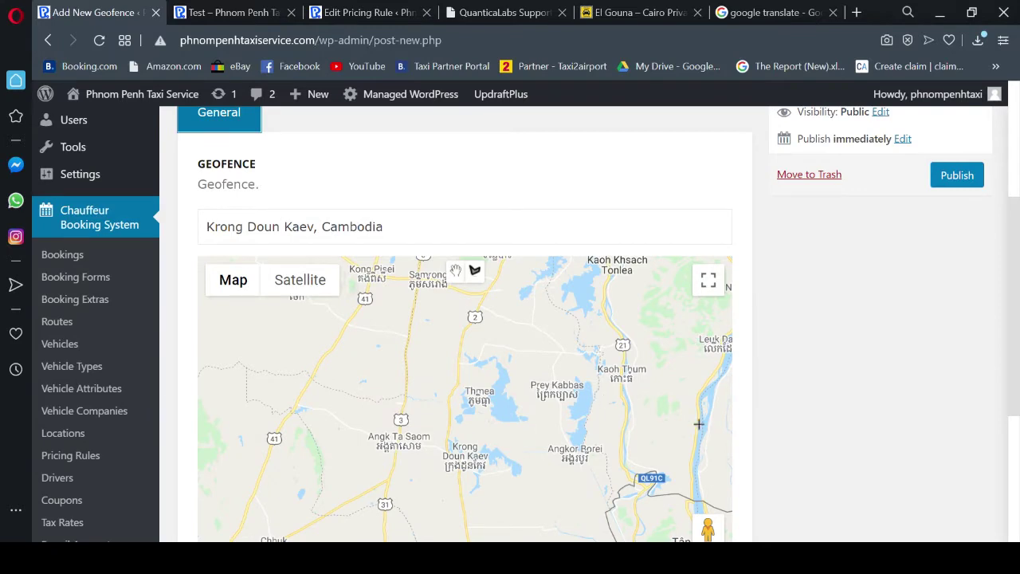
scroll(698, 424, "down", 2)
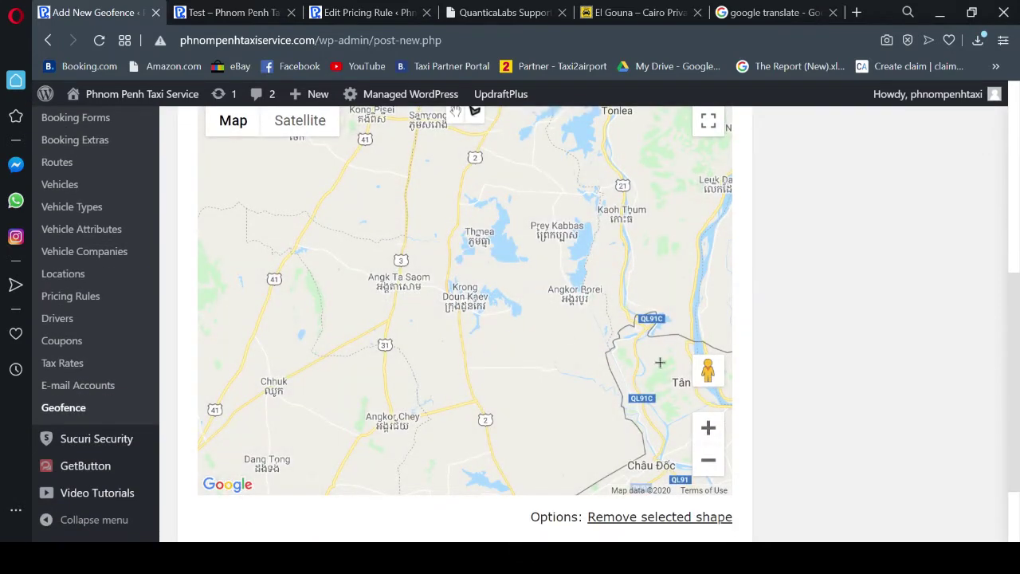
left_click(708, 428)
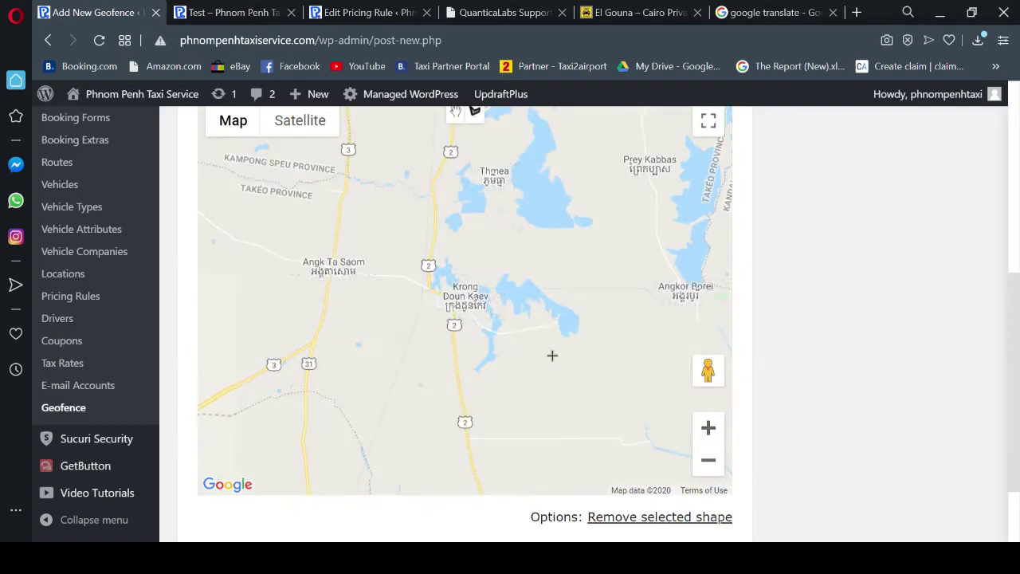
left_click(708, 428)
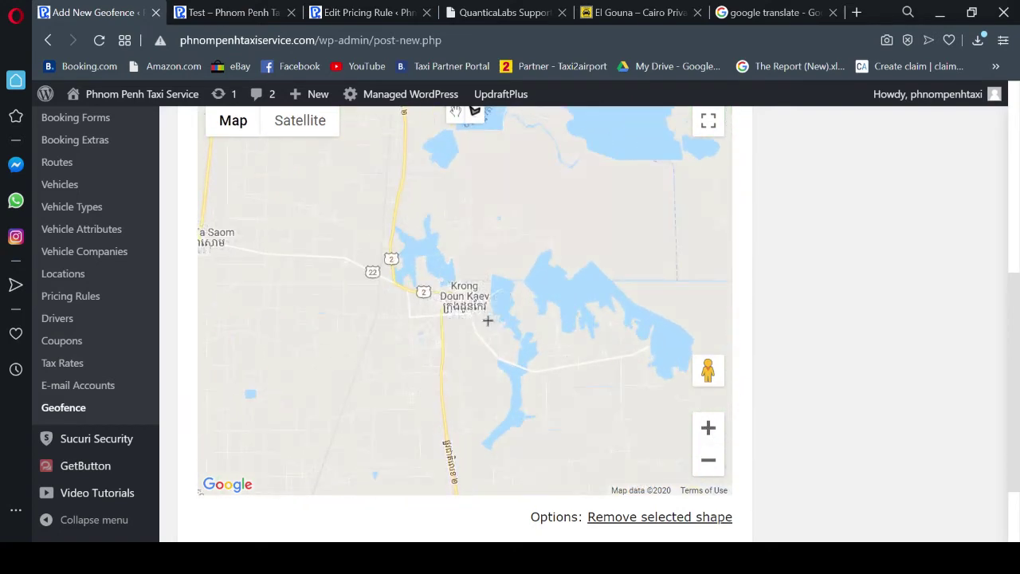
left_click(712, 431)
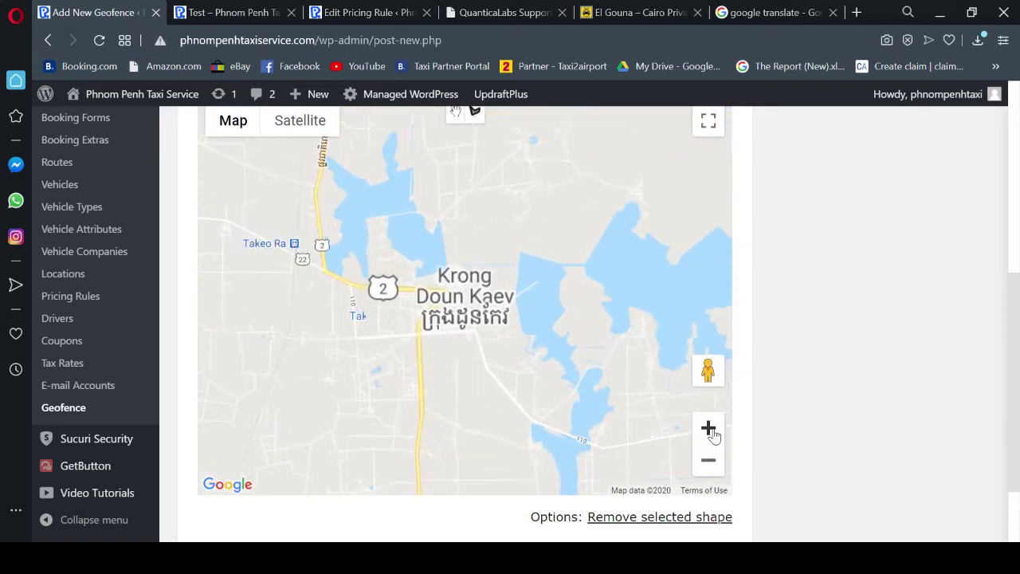
left_click(712, 431)
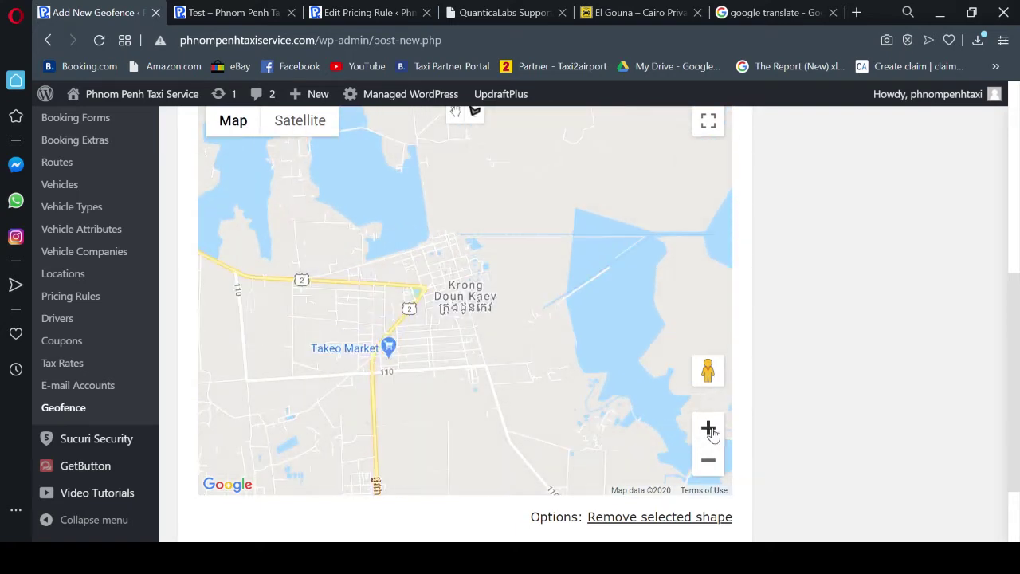
left_click(473, 114)
left_click(338, 243)
left_click(406, 220)
left_click(460, 217)
left_click(526, 271)
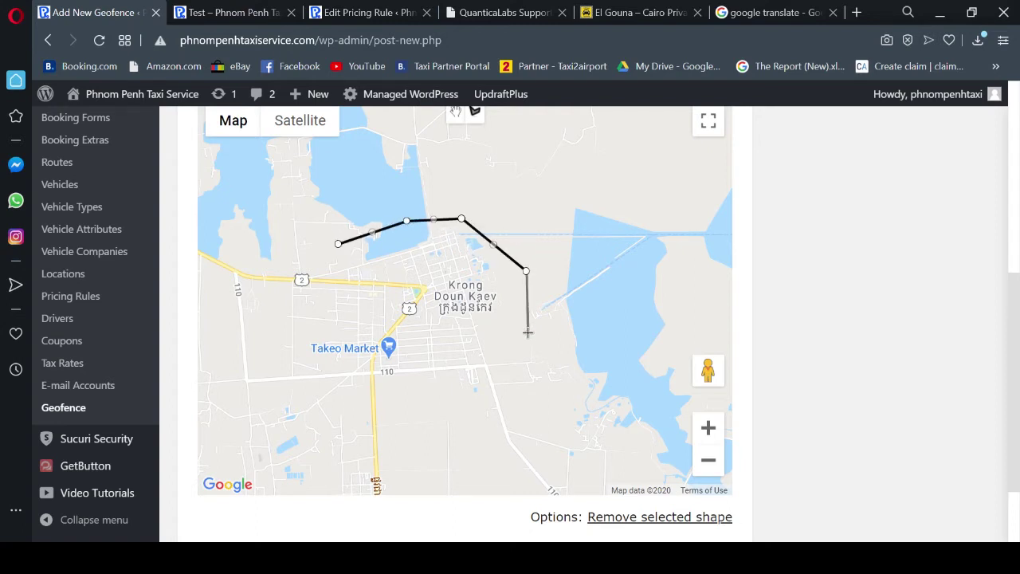
left_click(527, 330)
left_click(520, 374)
left_click(470, 388)
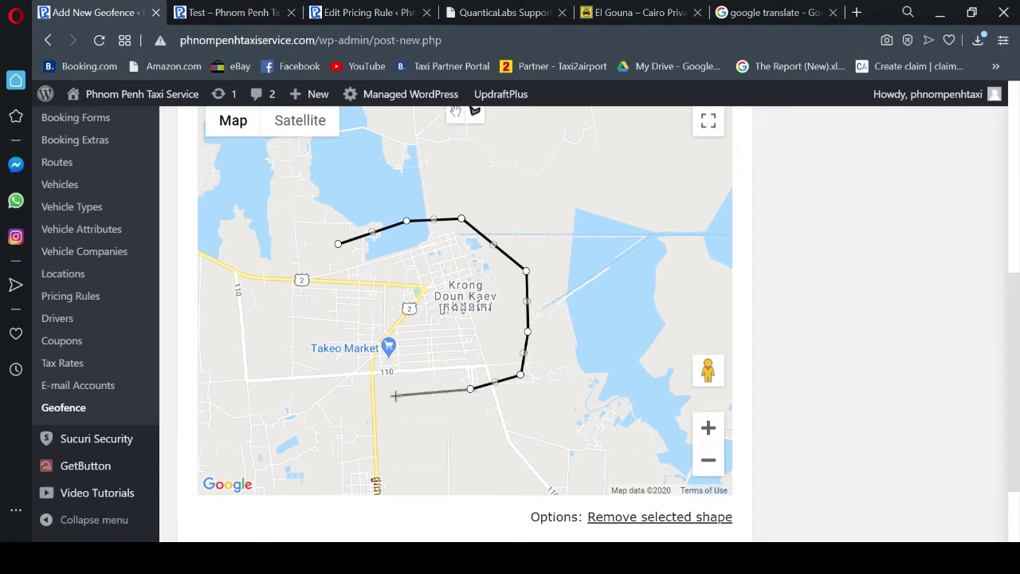
left_click(395, 396)
left_click(325, 402)
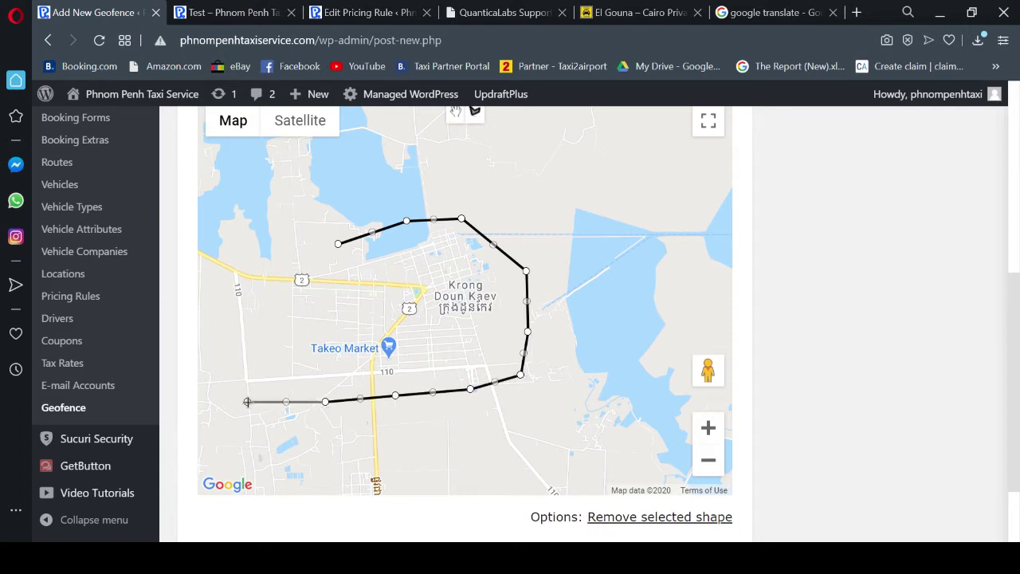
left_click(247, 402)
left_click(236, 373)
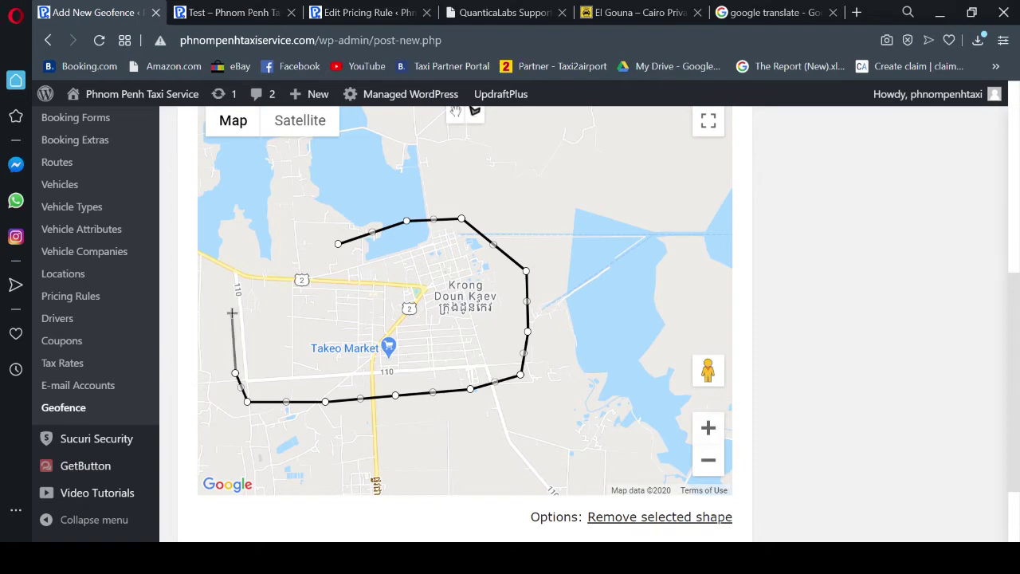
left_click(231, 312)
left_click(231, 270)
left_click(264, 258)
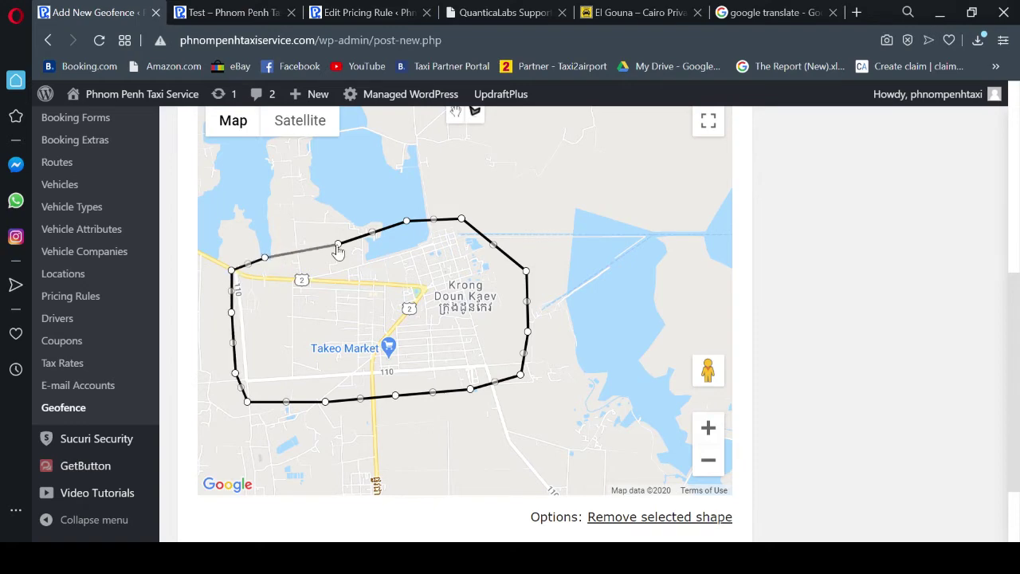
left_click(338, 243)
Step: Publish the Takeo Town geofence and start adding another new geofence
scroll(708, 356, "up", 5)
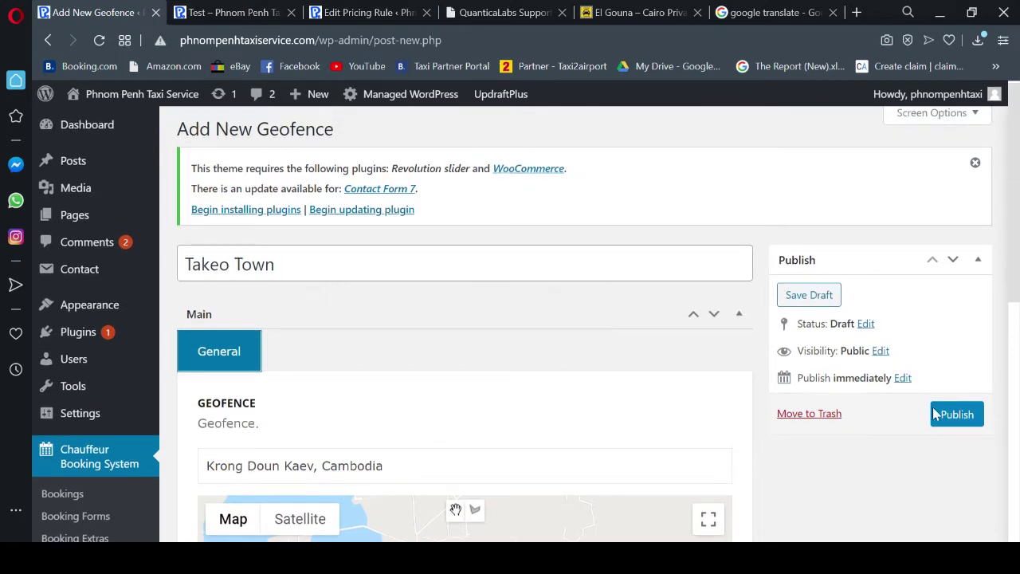
left_click(954, 422)
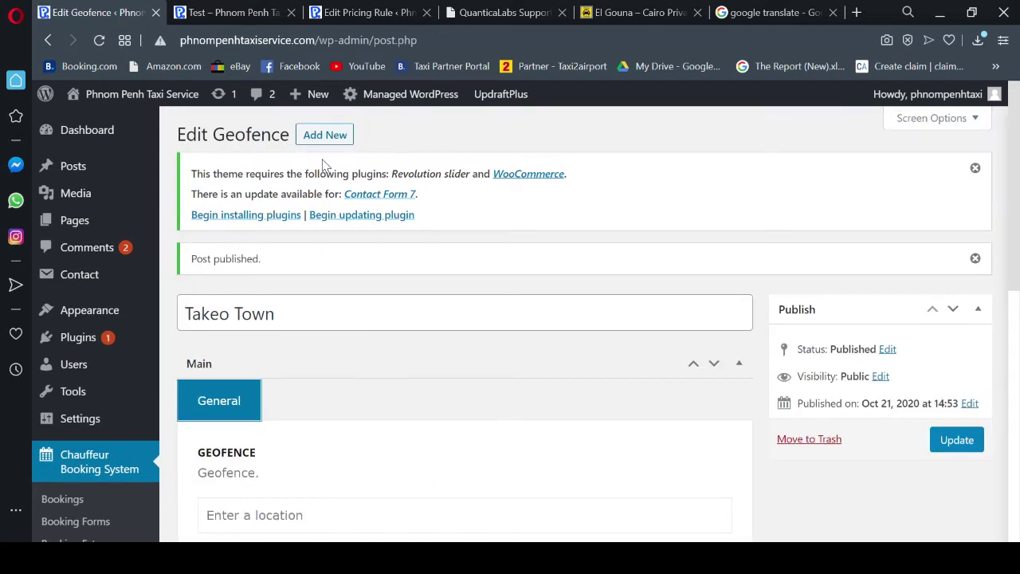
left_click(330, 137)
Step: Reload the open pricing rule, check its pickup and drop-off geofence options for Takeo Town, and return to the new geofence
left_click(342, 13)
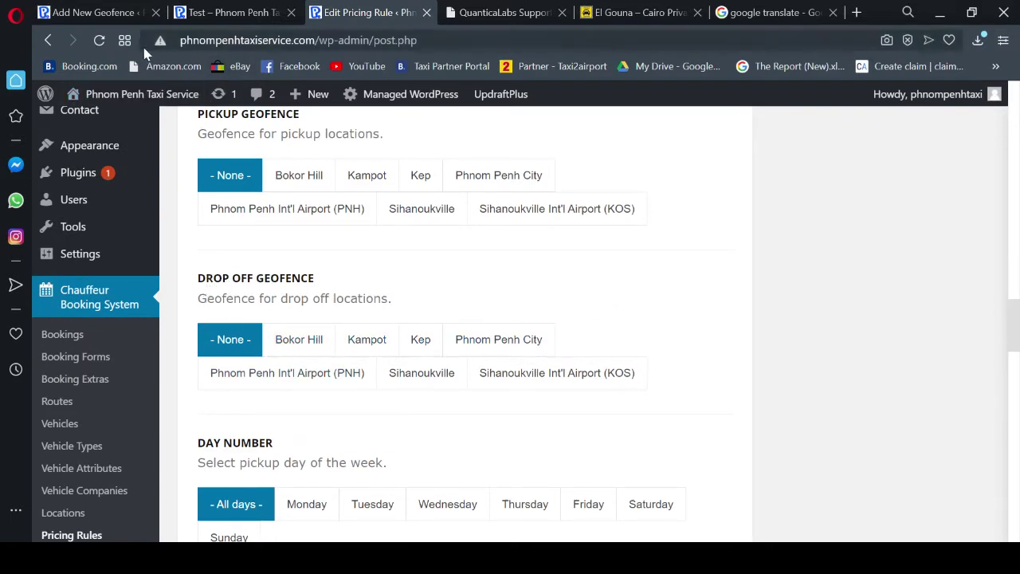
left_click(99, 40)
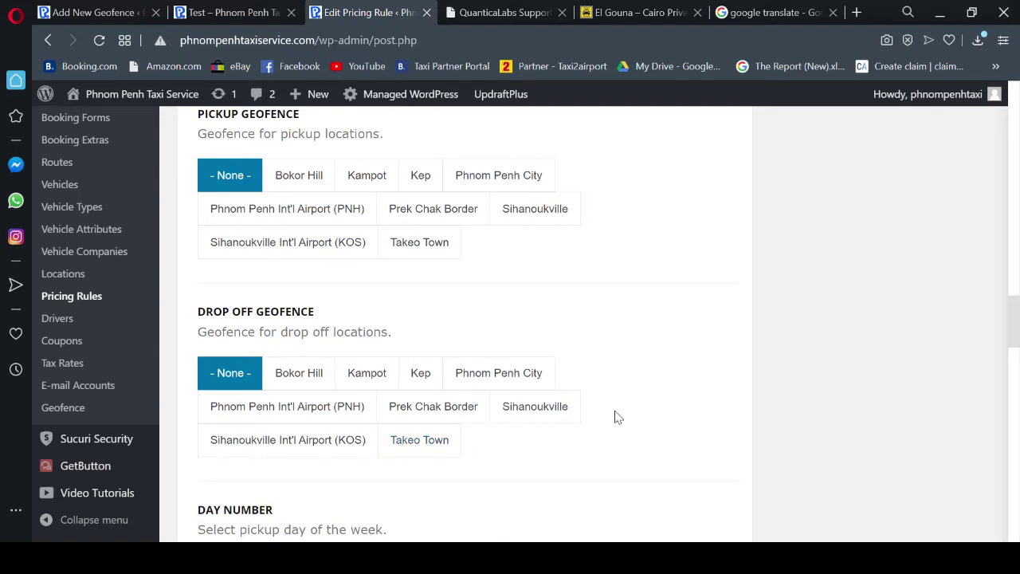
left_click(96, 12)
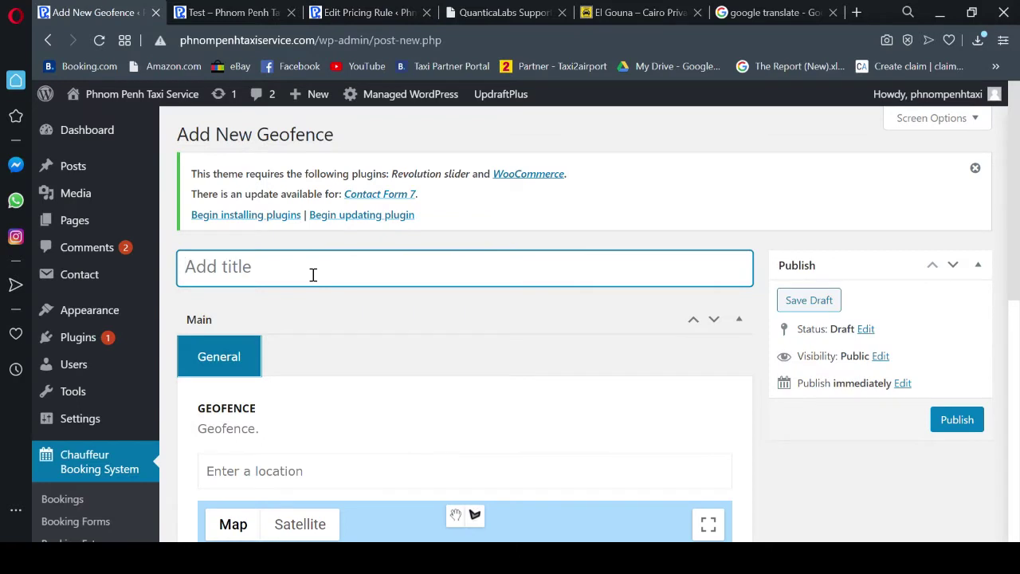
Step: Title the new geofence "Bavet Border" and set its location to Bavet Border Post, National Road 1, Krong Bavet, Cambodia
type("Bavet Border")
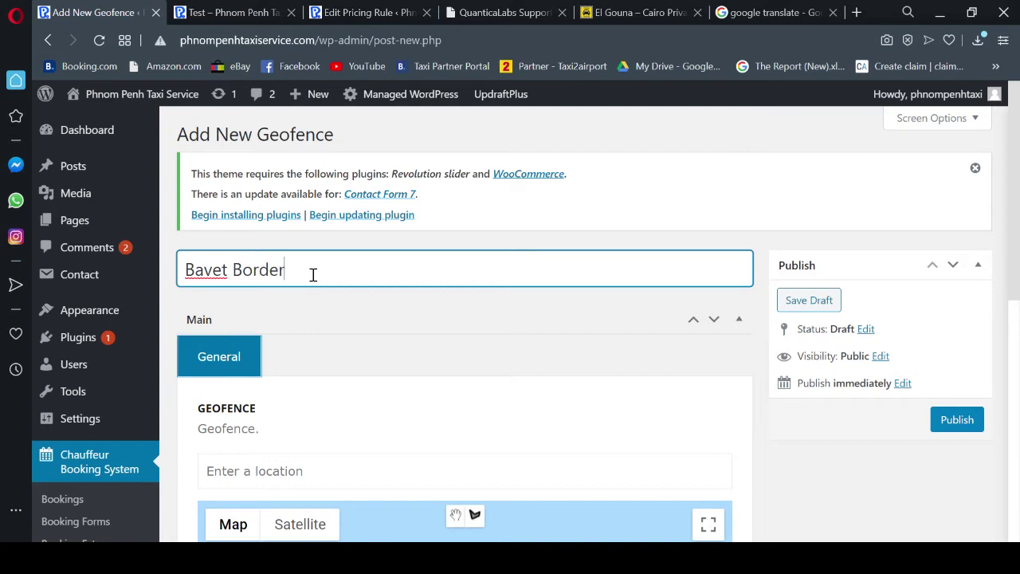
left_click(362, 359)
scroll(362, 359, "down", 2)
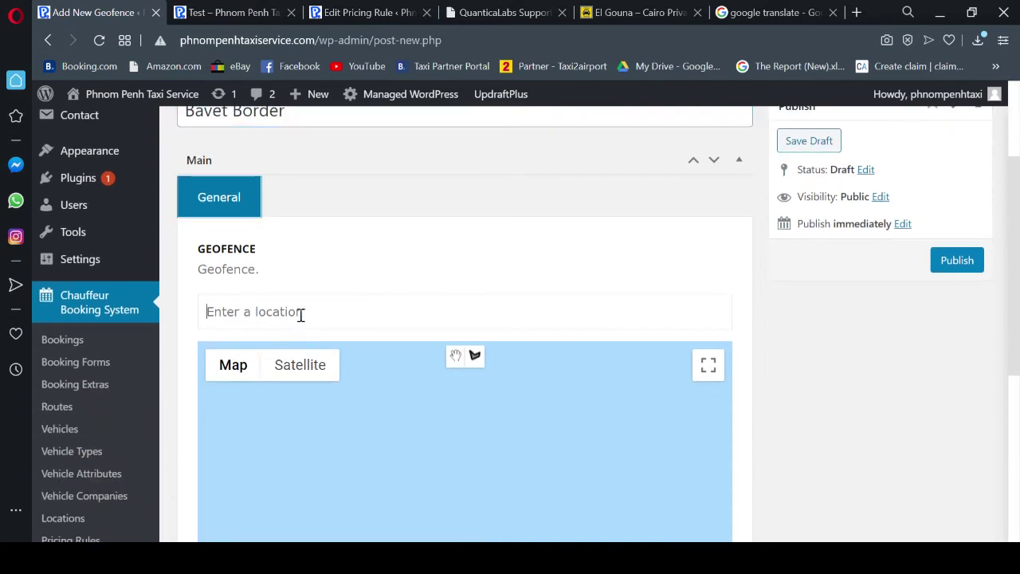
left_click(301, 315)
type("Bave")
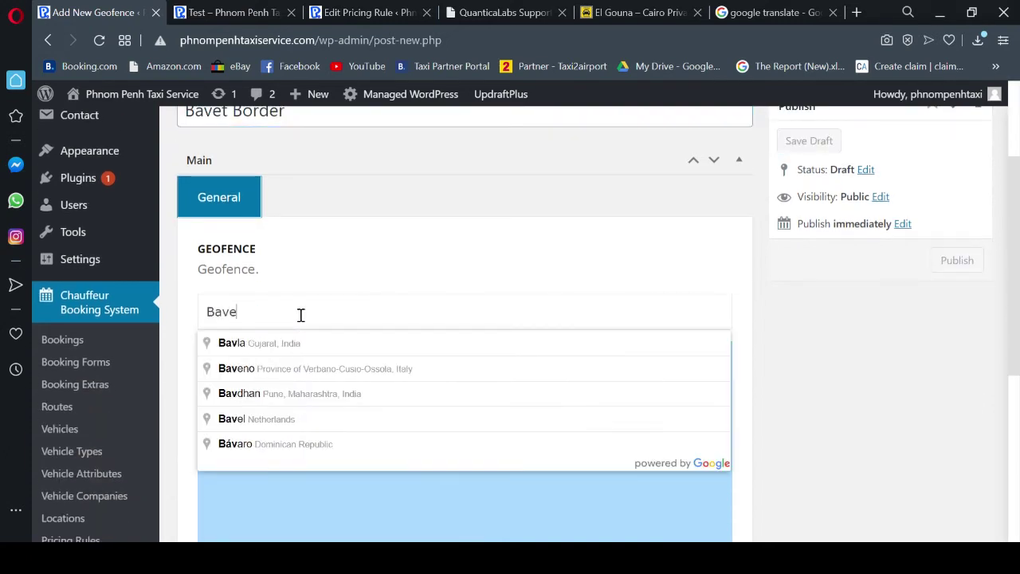
type("t bo")
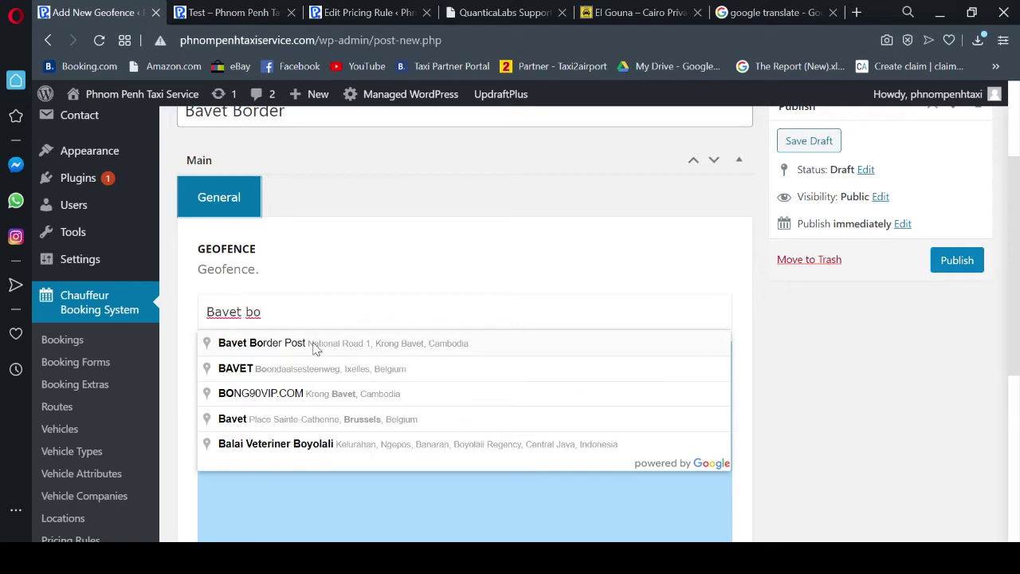
left_click(316, 347)
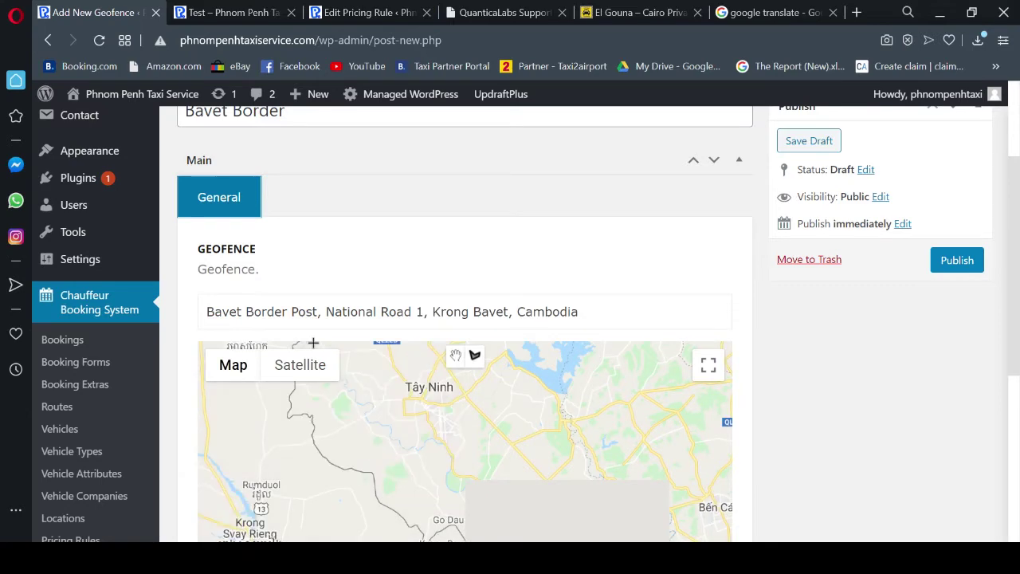
Step: Draw a closed polygon around Bavet Kandal on the map, following the main road from west of the town to the Vietnam border at Bavet Border Post
scroll(579, 396, "down", 2)
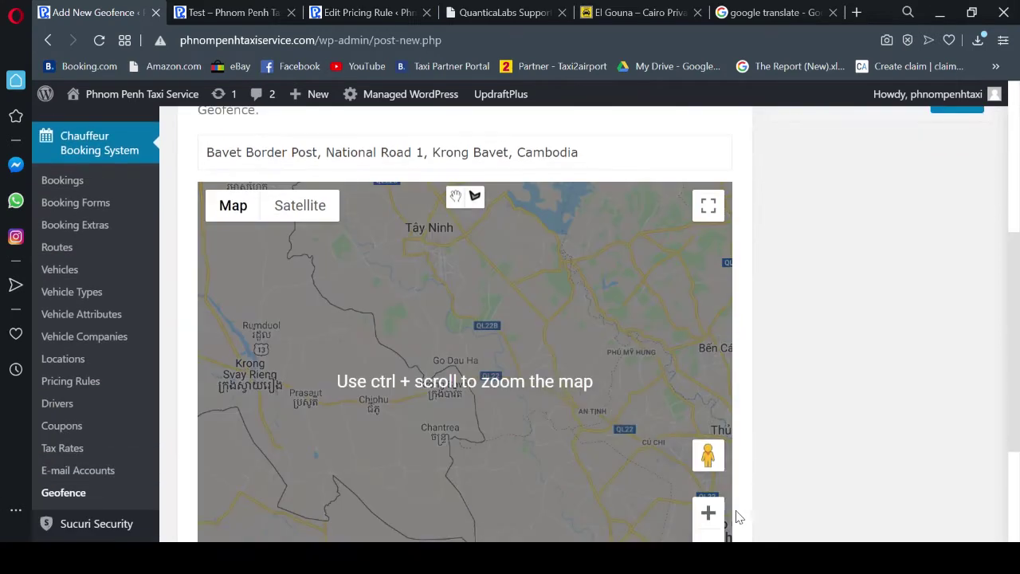
left_click(707, 513)
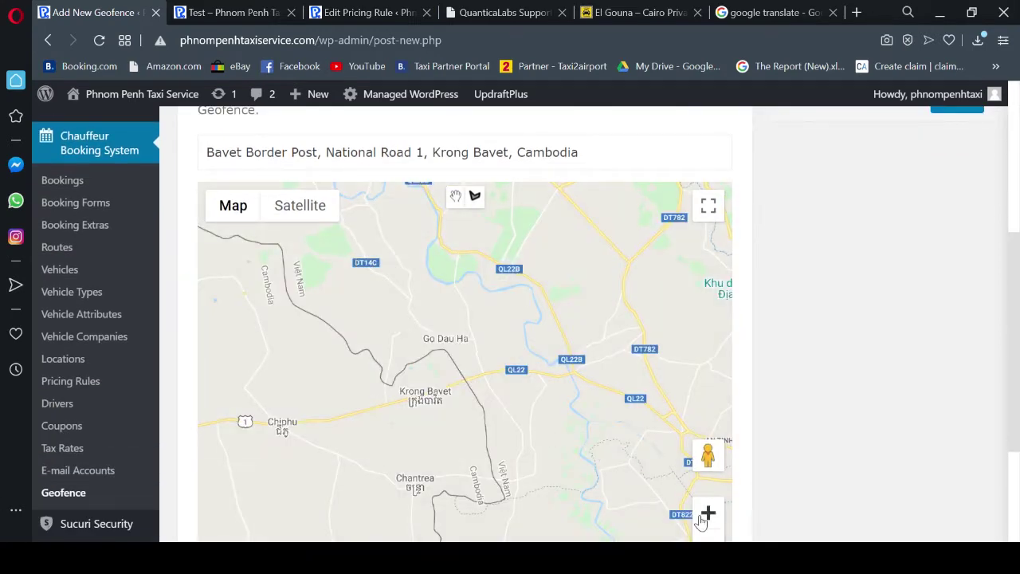
left_click(706, 515)
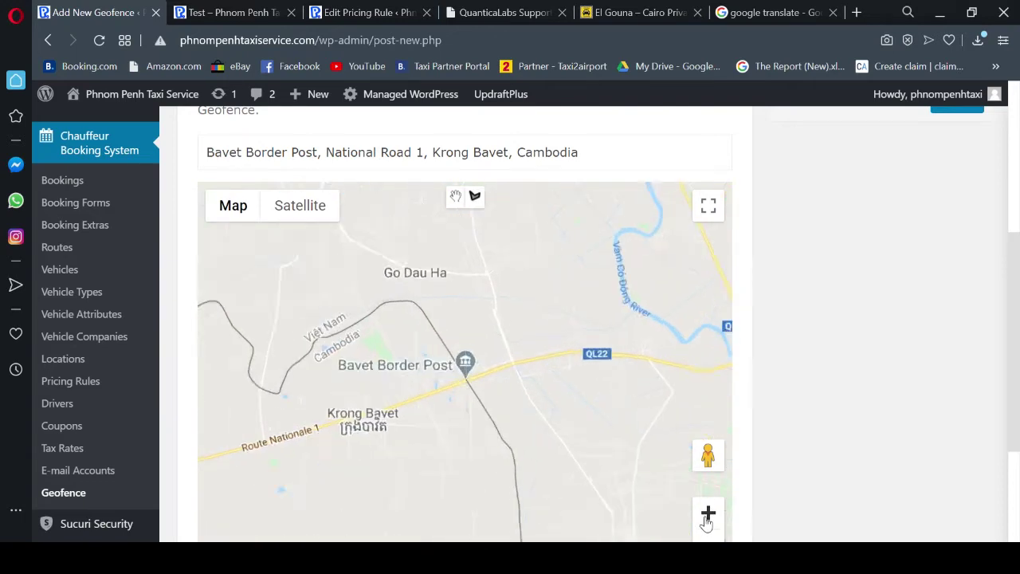
left_click(708, 512)
left_click(707, 512)
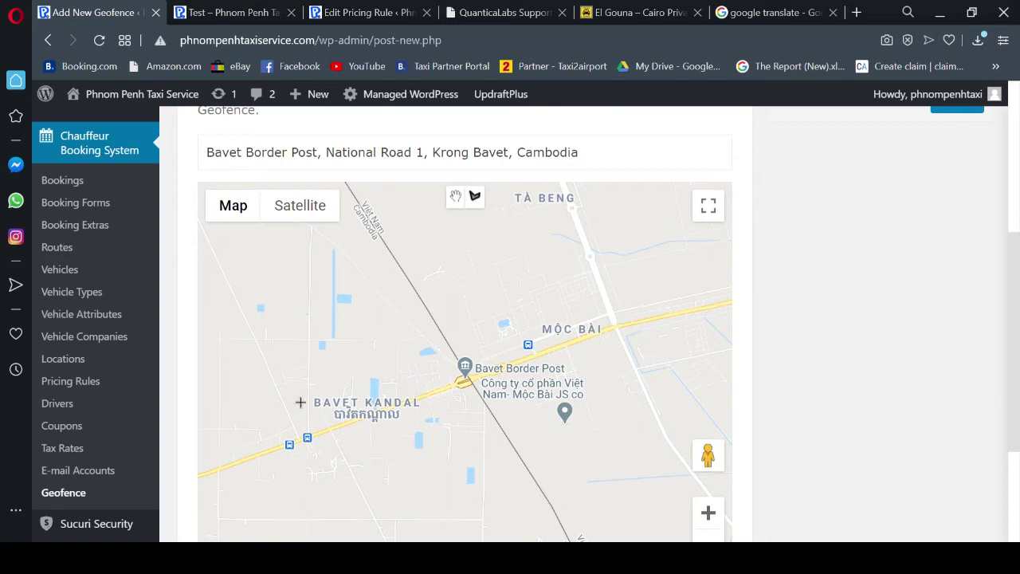
left_click(245, 422)
left_click(296, 405)
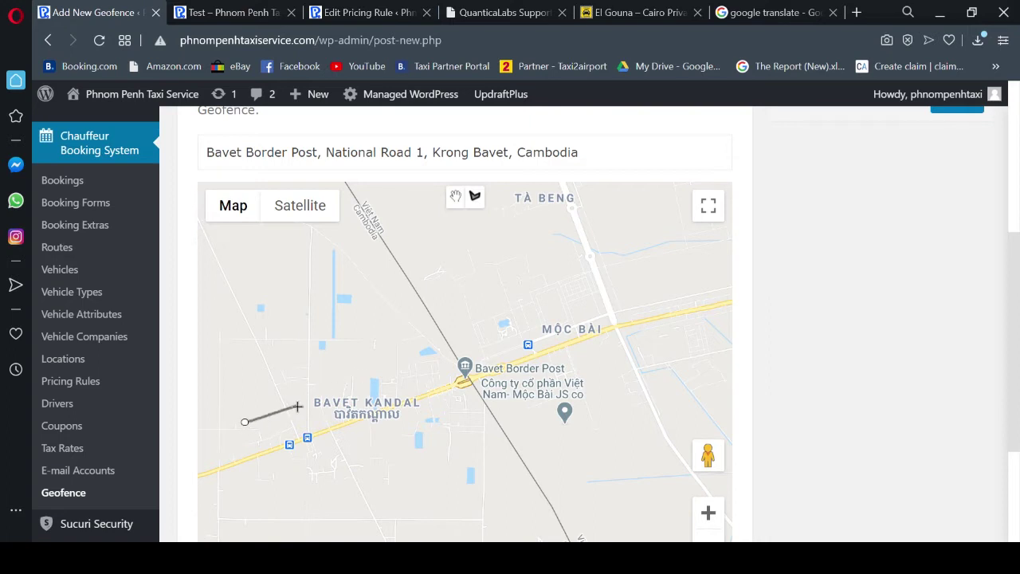
left_click(359, 376)
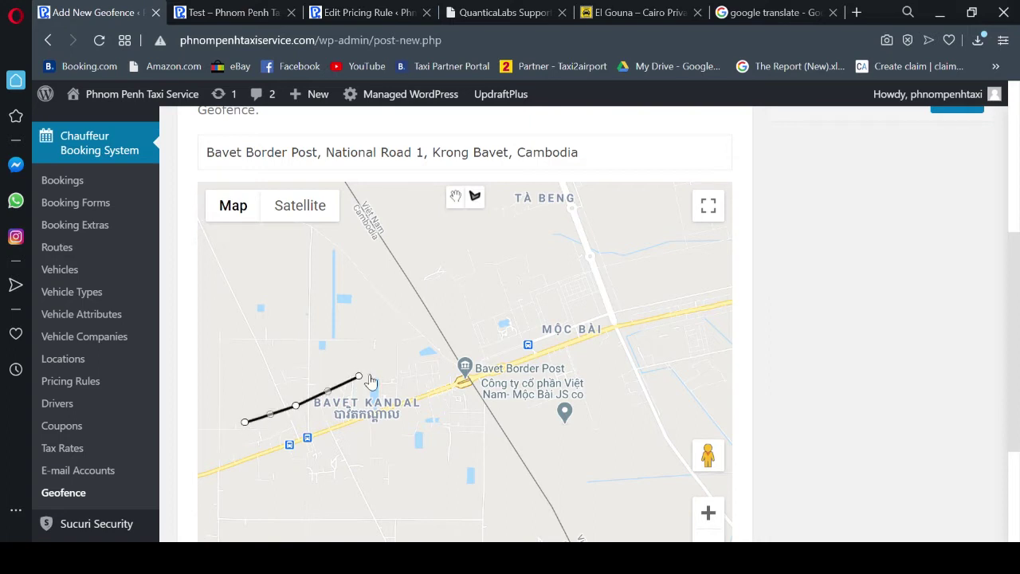
left_click(455, 357)
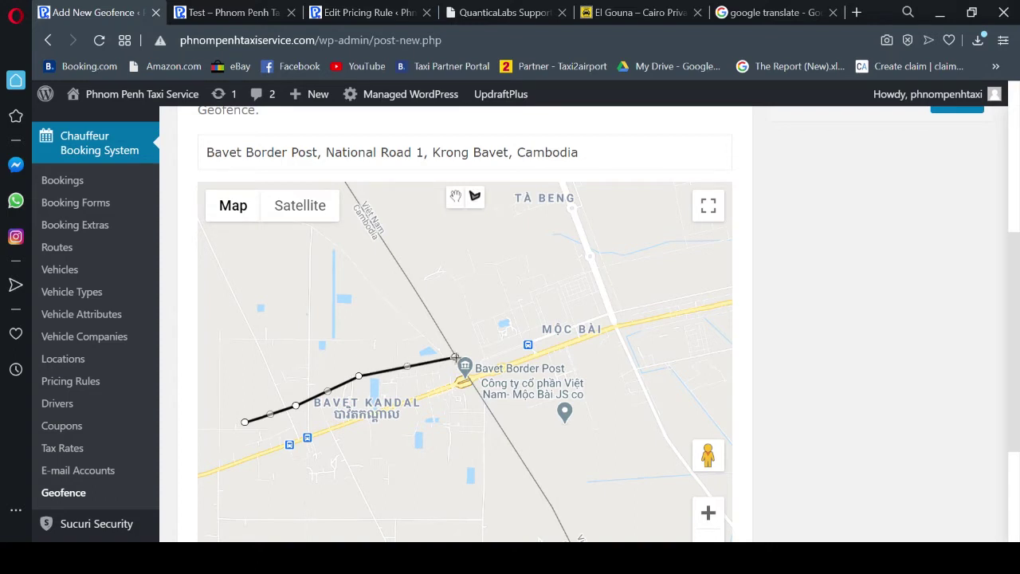
left_click(477, 391)
left_click(490, 415)
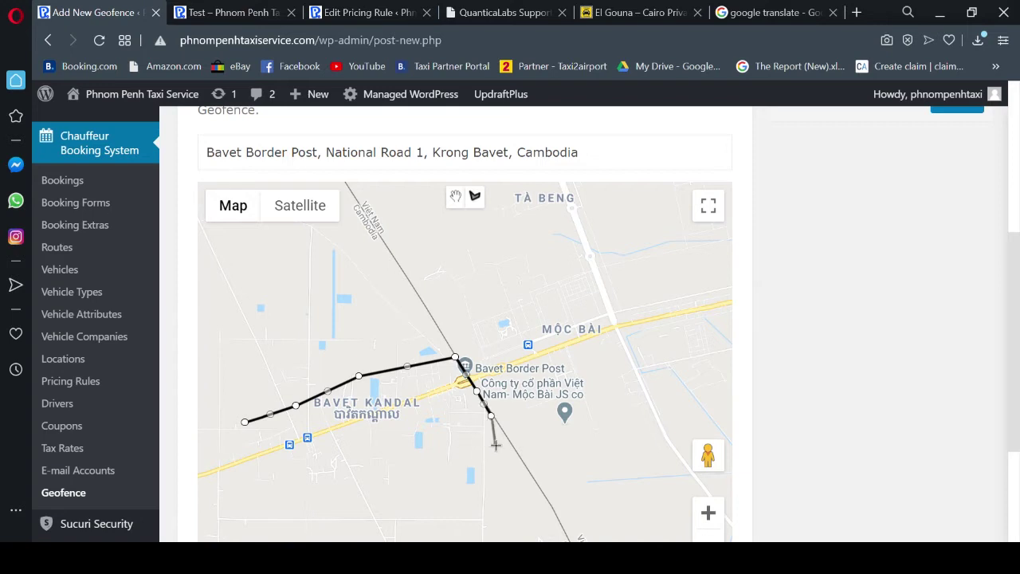
left_click(493, 444)
left_click(423, 457)
left_click(341, 472)
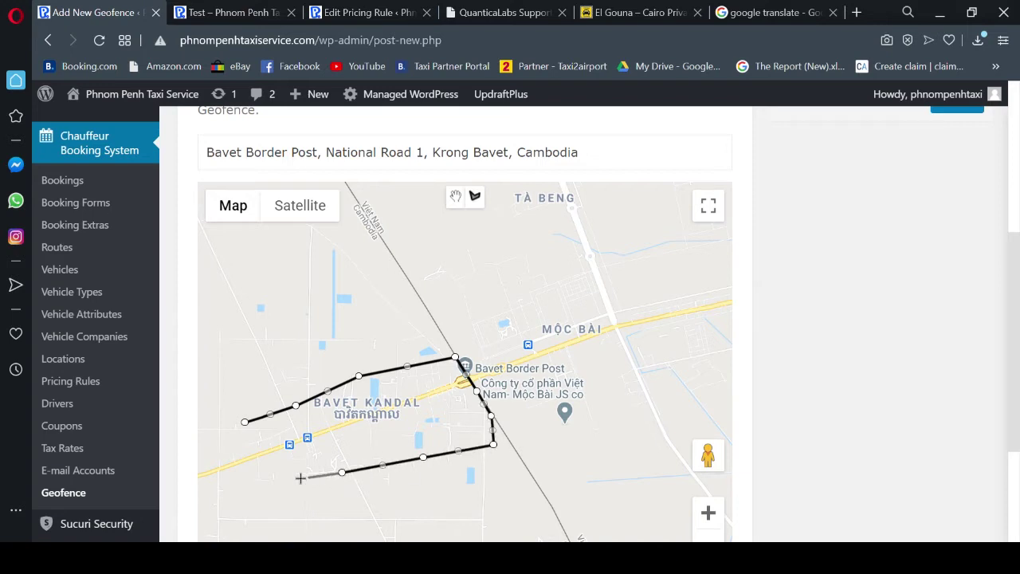
left_click(228, 483)
left_click(210, 470)
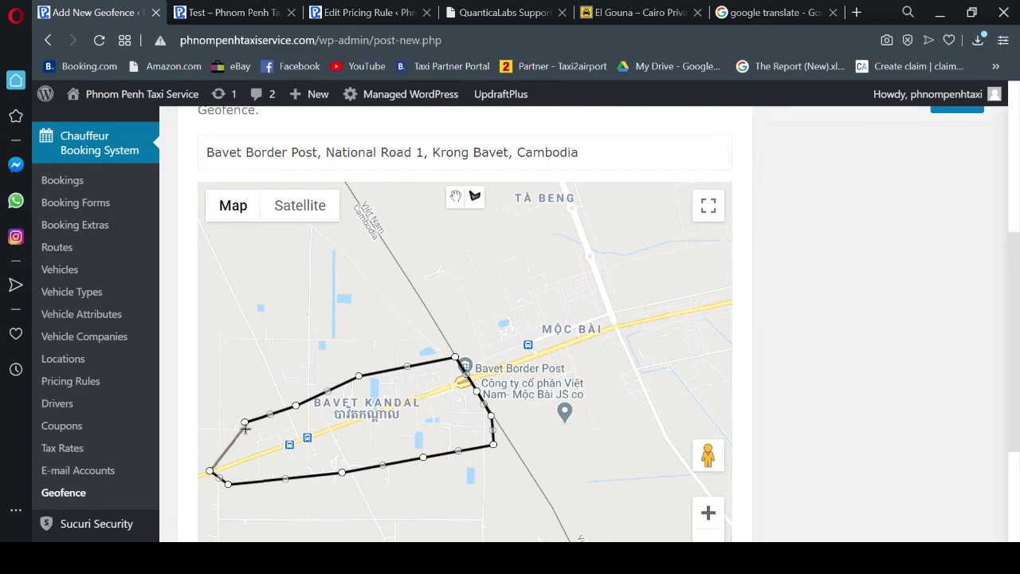
left_click(244, 421)
Step: Publish the Bavet Border geofence
scroll(630, 350, "down", 2)
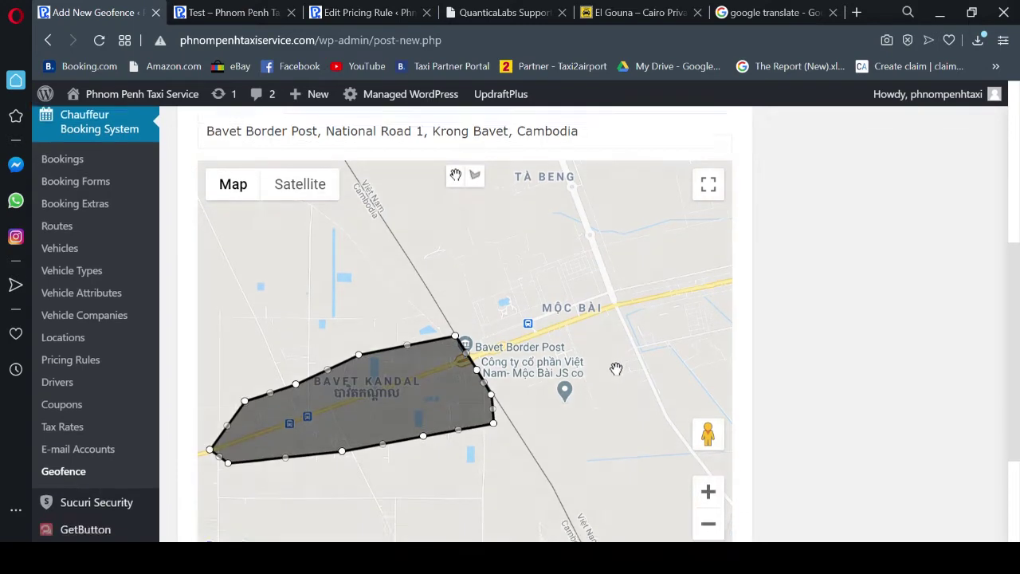
scroll(610, 375, "up", 5)
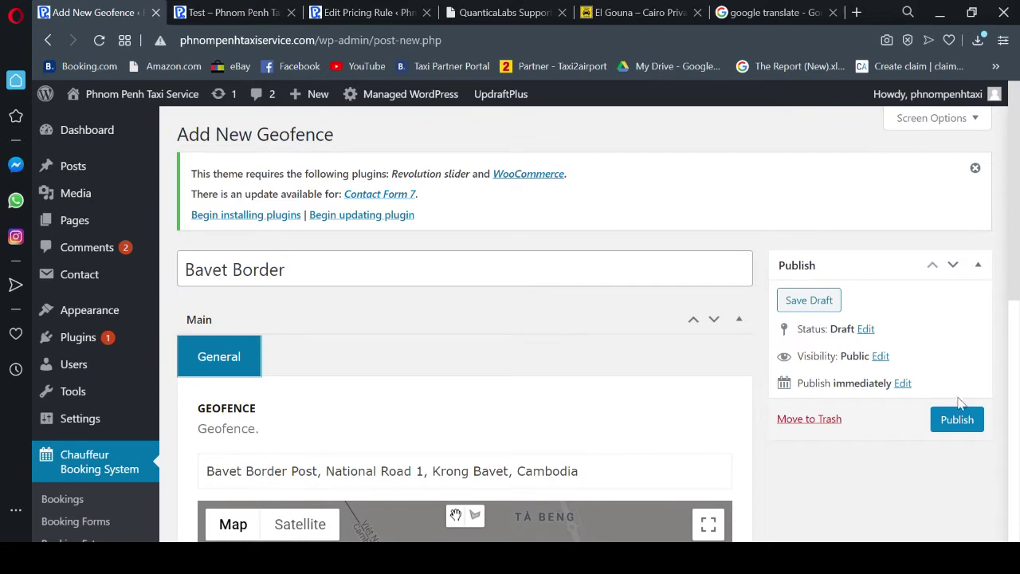
left_click(964, 421)
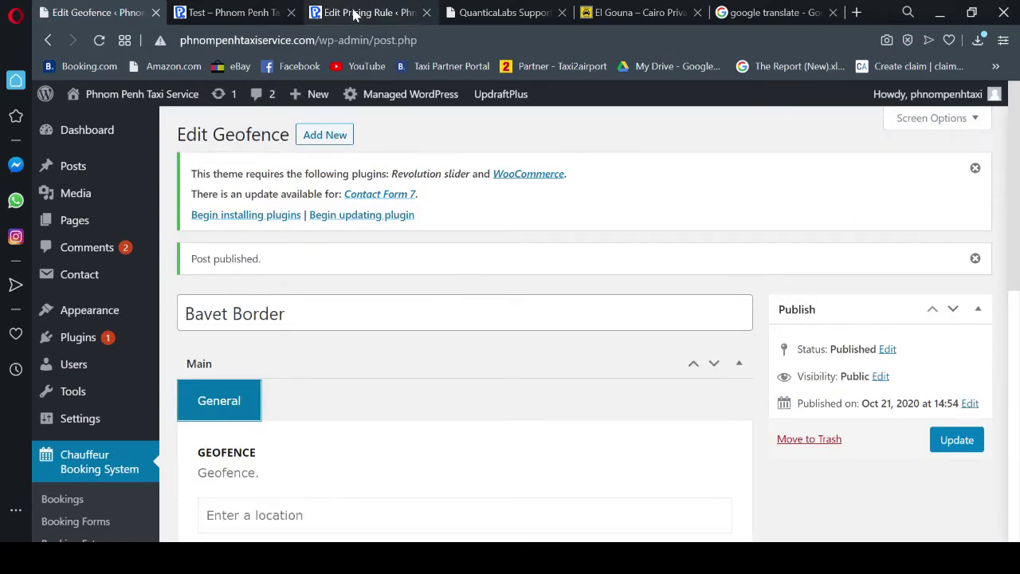
Step: Reload the open pricing rule and check its pickup and drop-off geofence options for Bavet Border
left_click(355, 13)
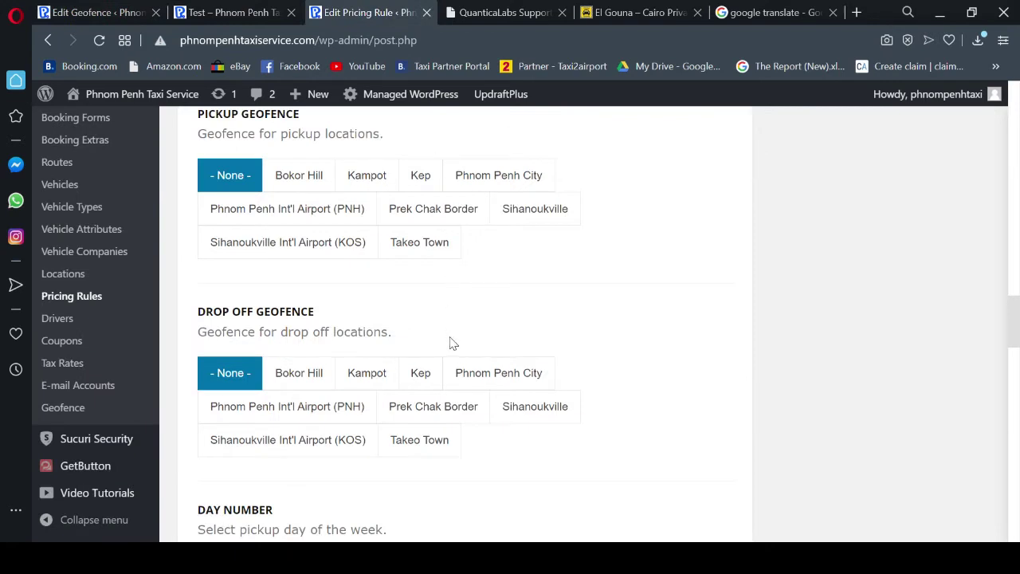
scroll(450, 343, "down", 1)
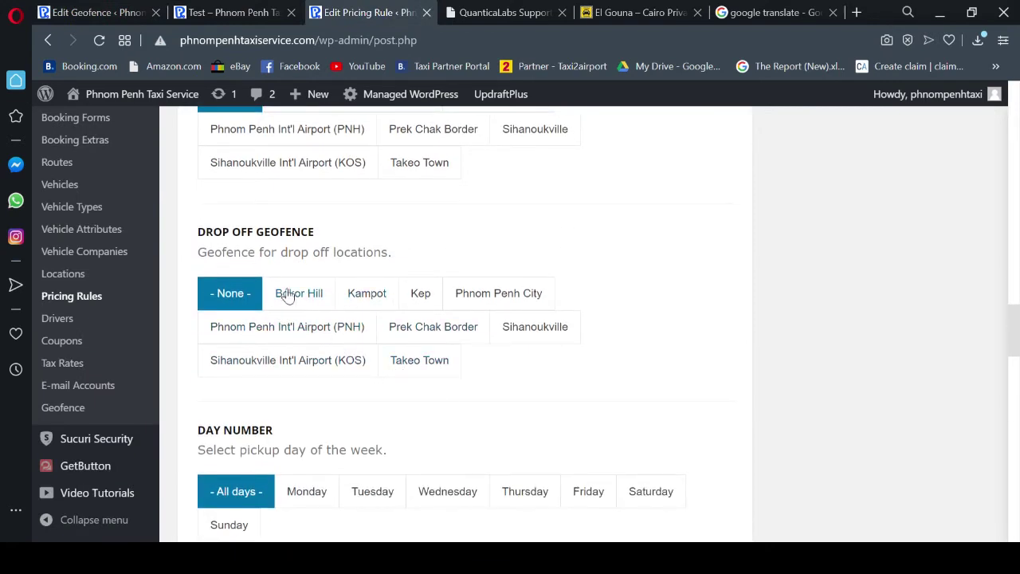
left_click(99, 40)
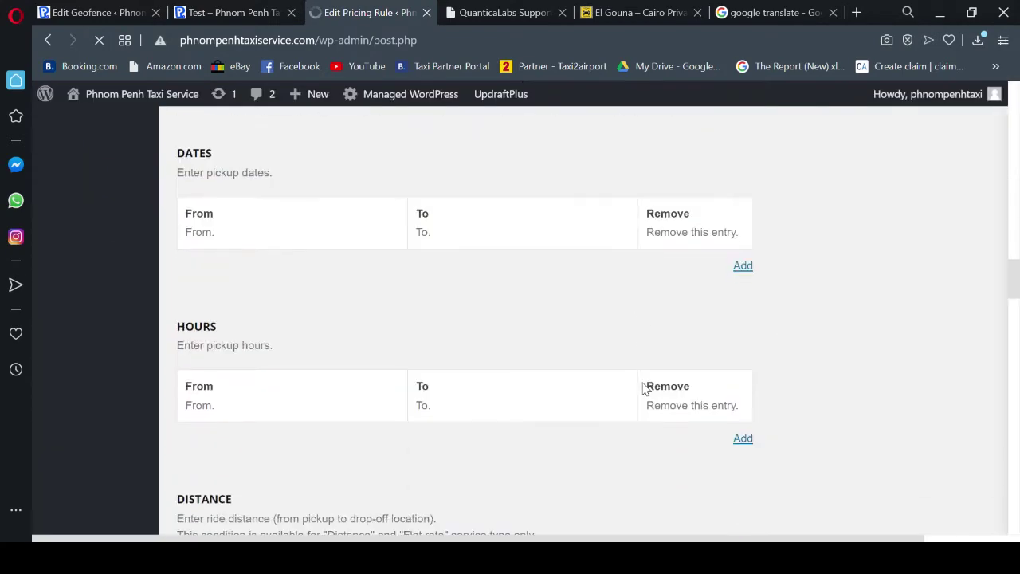
scroll(645, 389, "up", 3)
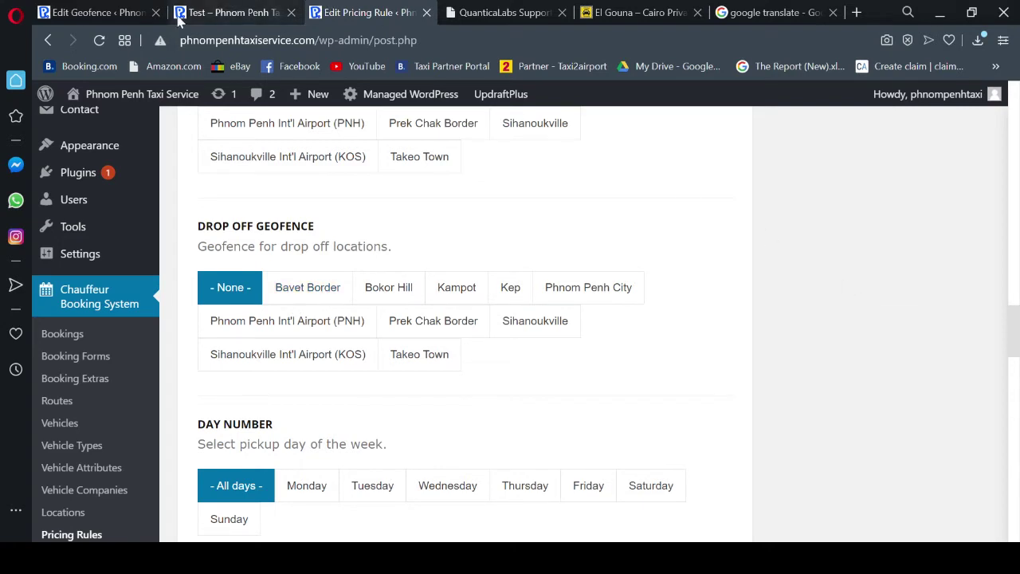
Step: Return to the published geofence and add another new one titled "Kampong Cham Town"
left_click(102, 14)
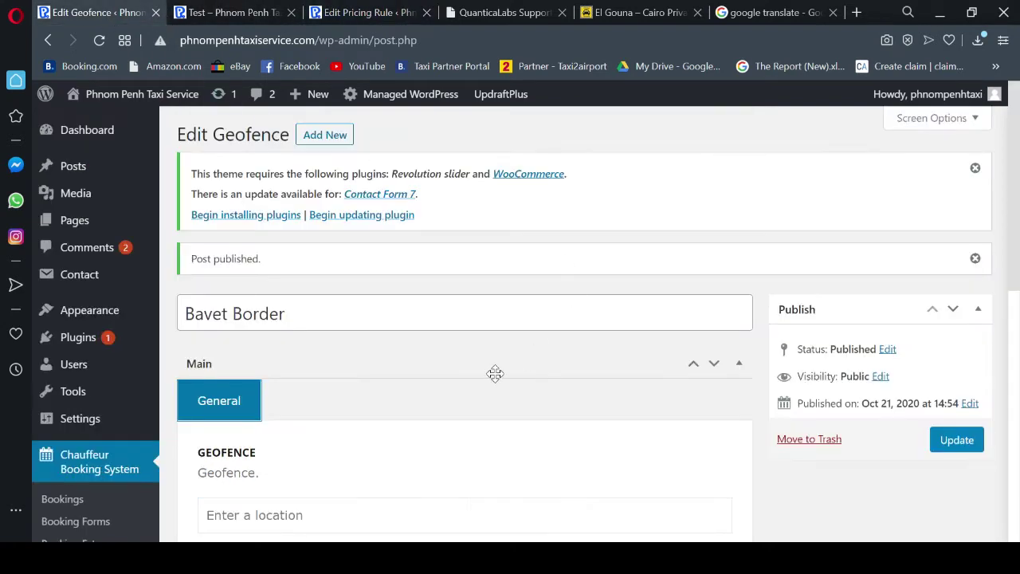
left_click(318, 135)
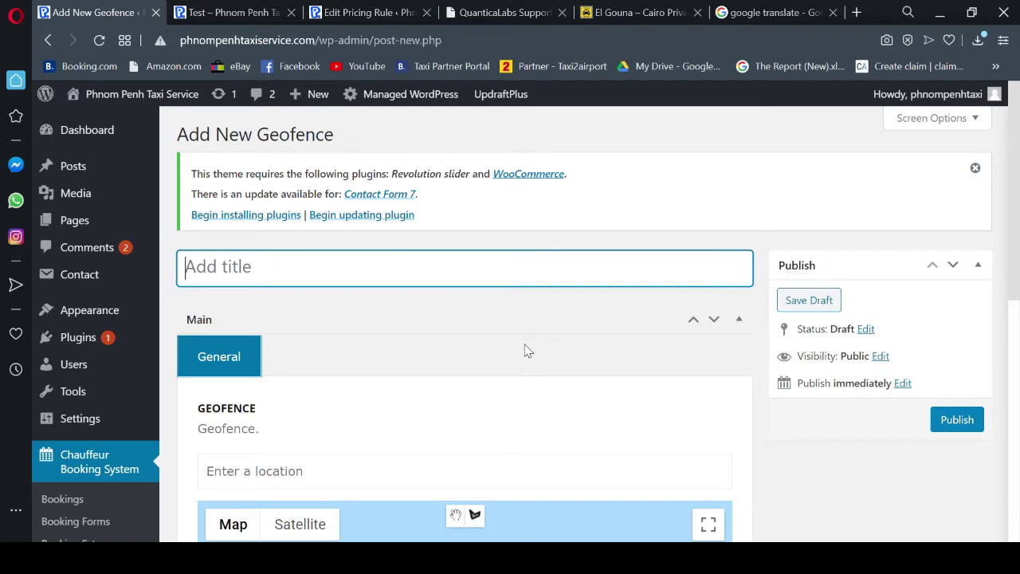
type("K")
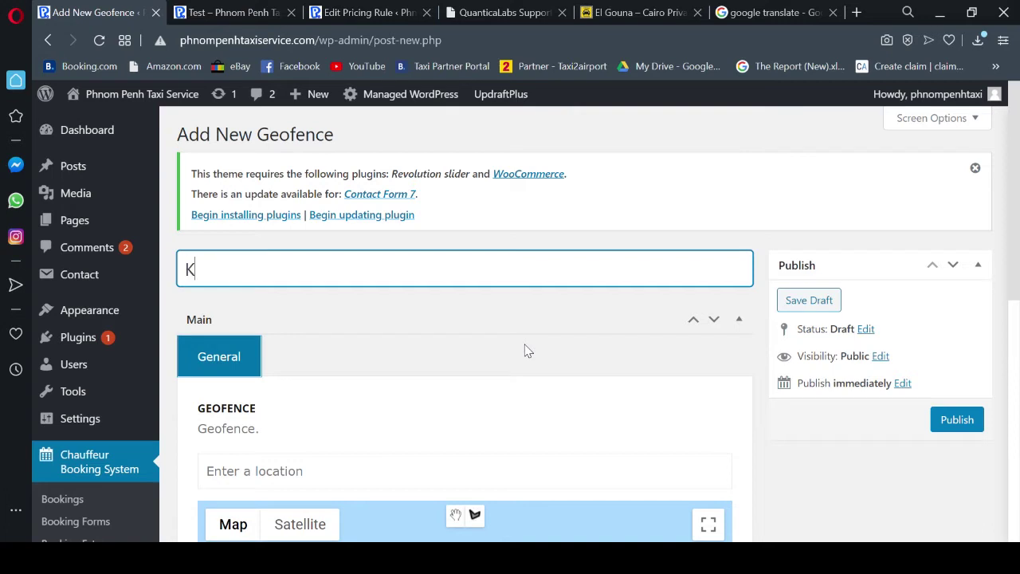
type("ampong Cham Town")
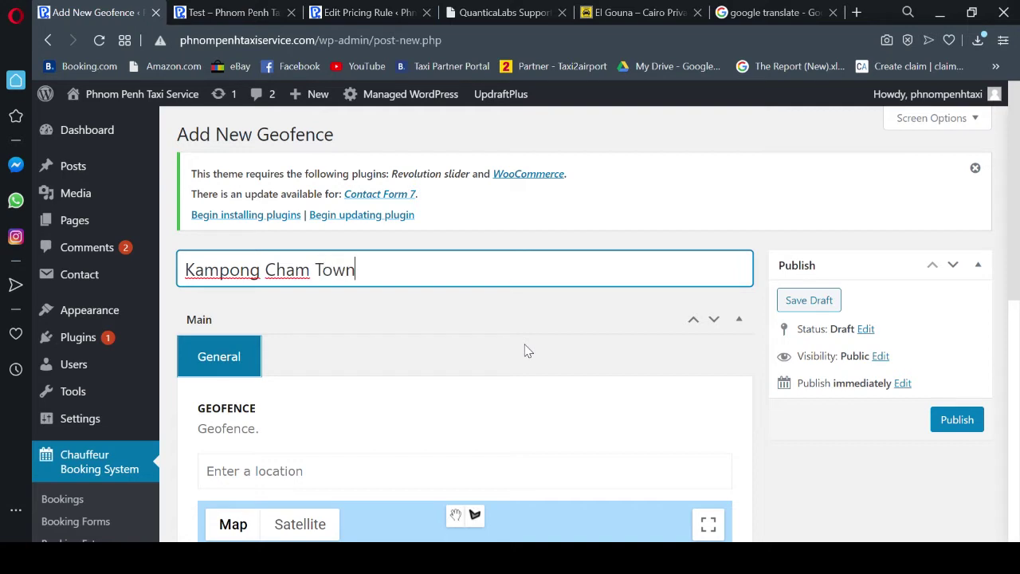
Step: Set the new geofence's location to Krong Kampong Cham, Cambodia
left_click(309, 469)
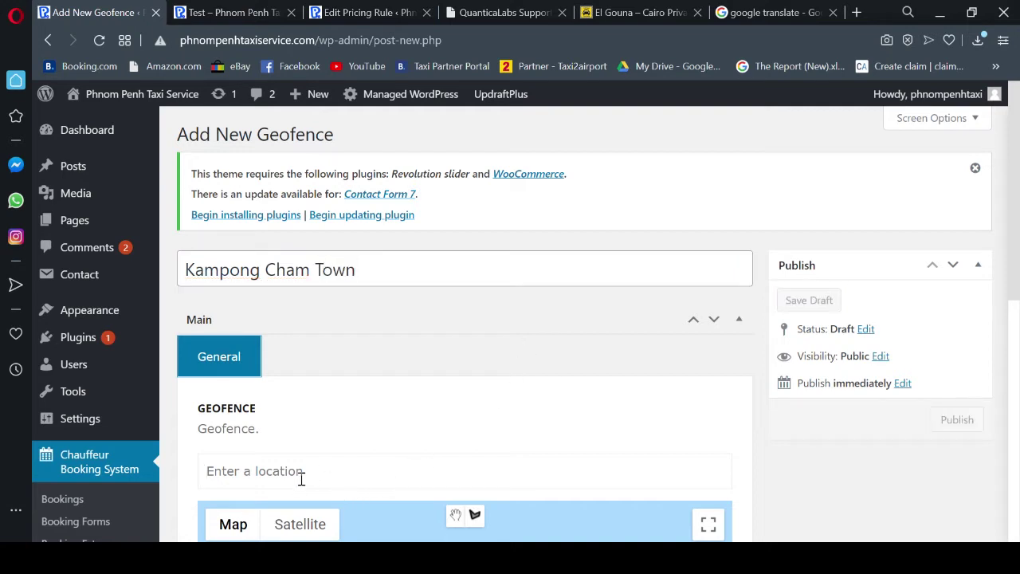
type("Kam")
key("BackSpace")
key("BackSpace")
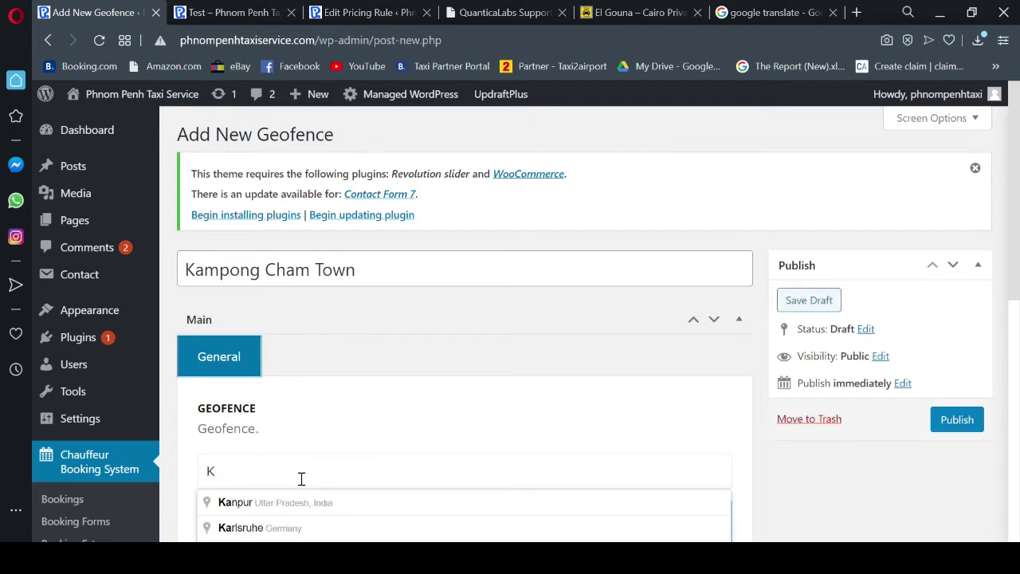
key("BackSpace")
type("Krong")
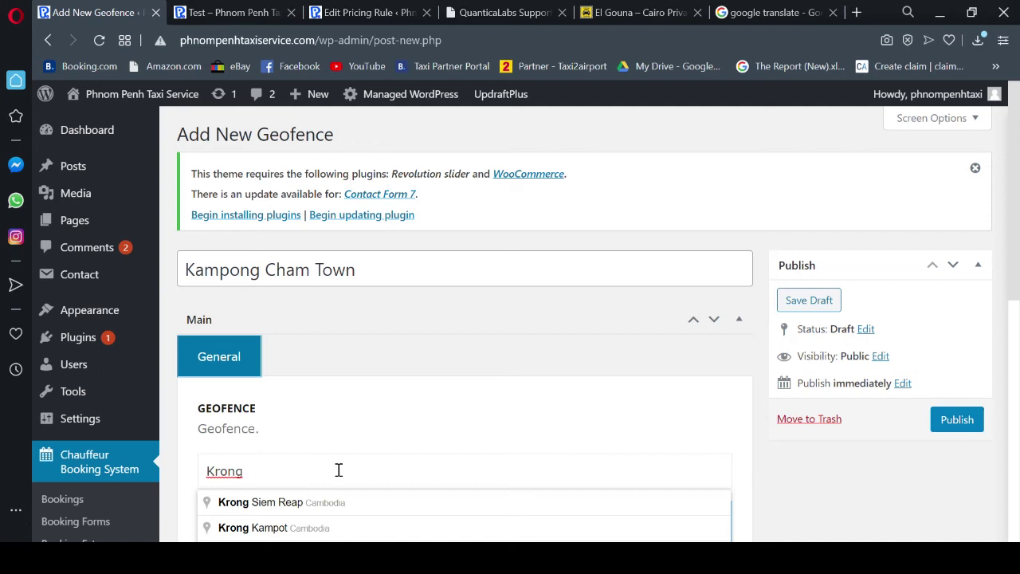
scroll(338, 470, "down", 2)
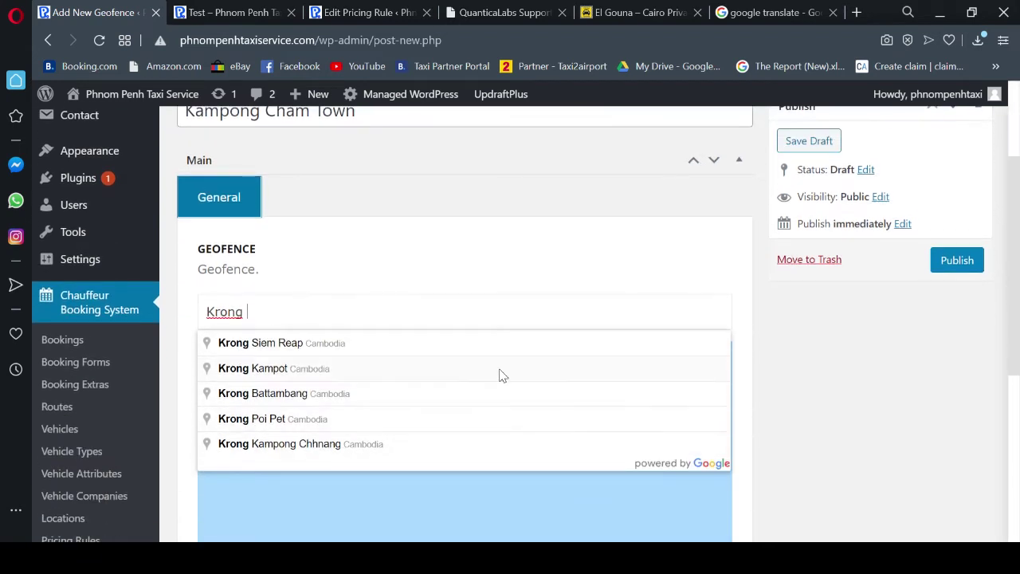
type("kampong")
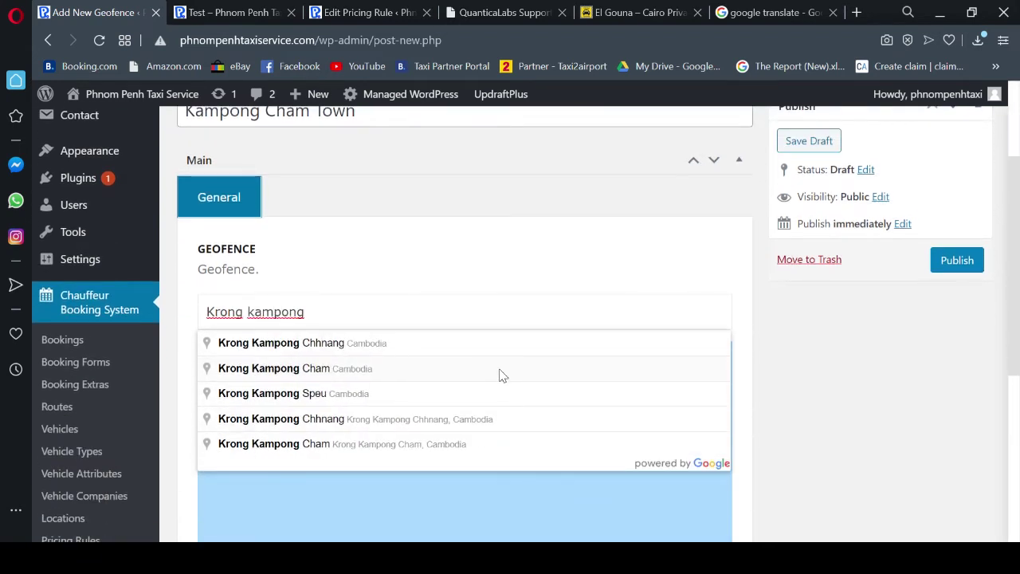
left_click(345, 366)
Step: Draw a closed geofence polygon around Krong Kampong Cham, running along the Mekong River beside Spean Kizuna Bridge and west past the lake to Bonteay Prey Norkor
scroll(794, 393, "down", 2)
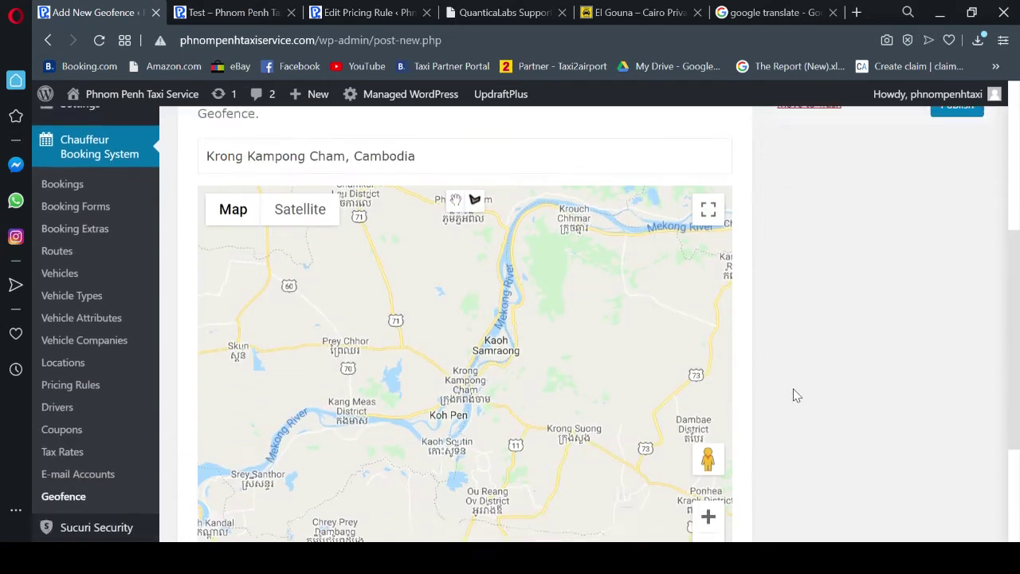
left_click(708, 516)
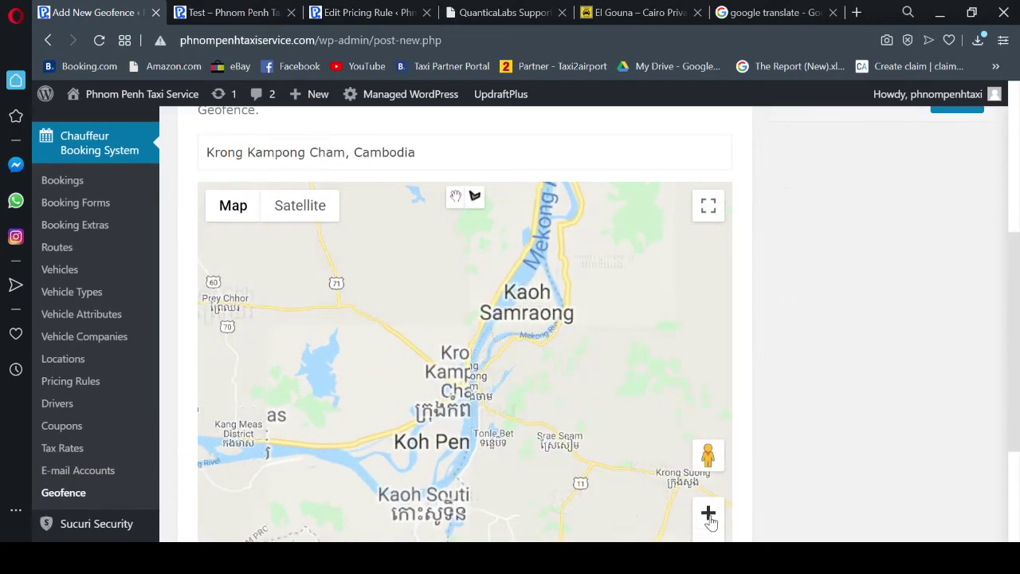
left_click(708, 516)
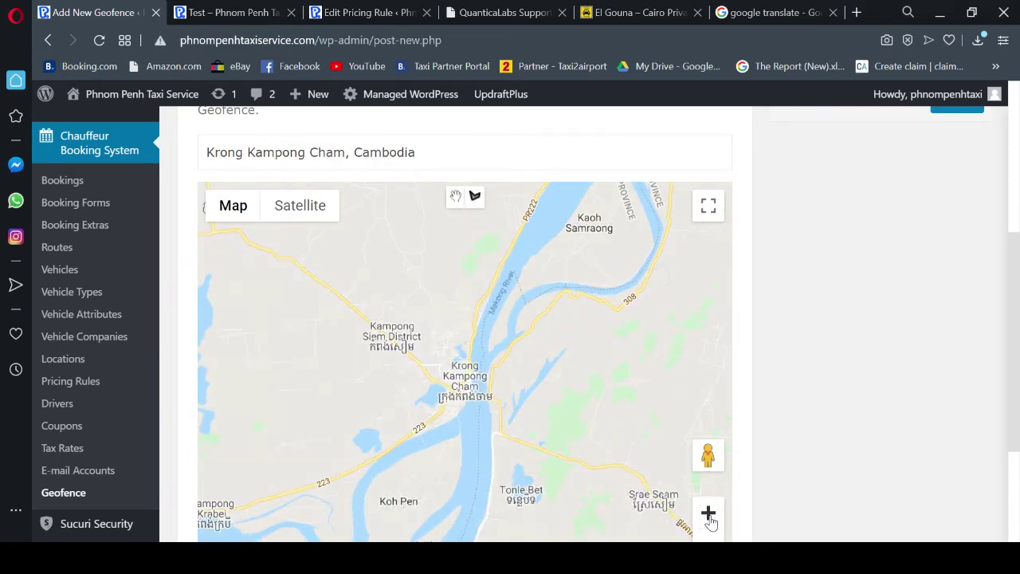
left_click(708, 517)
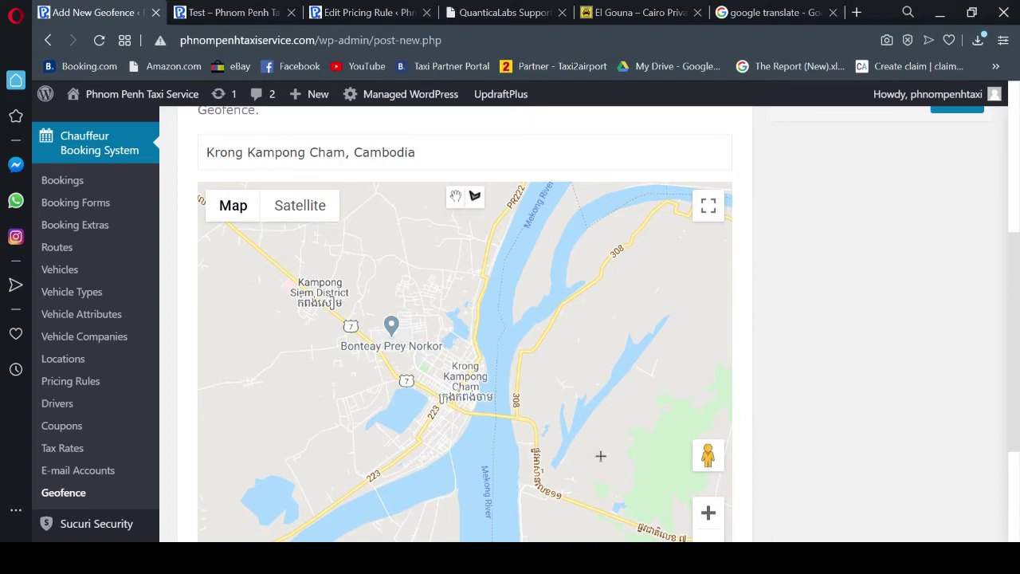
left_click(708, 514)
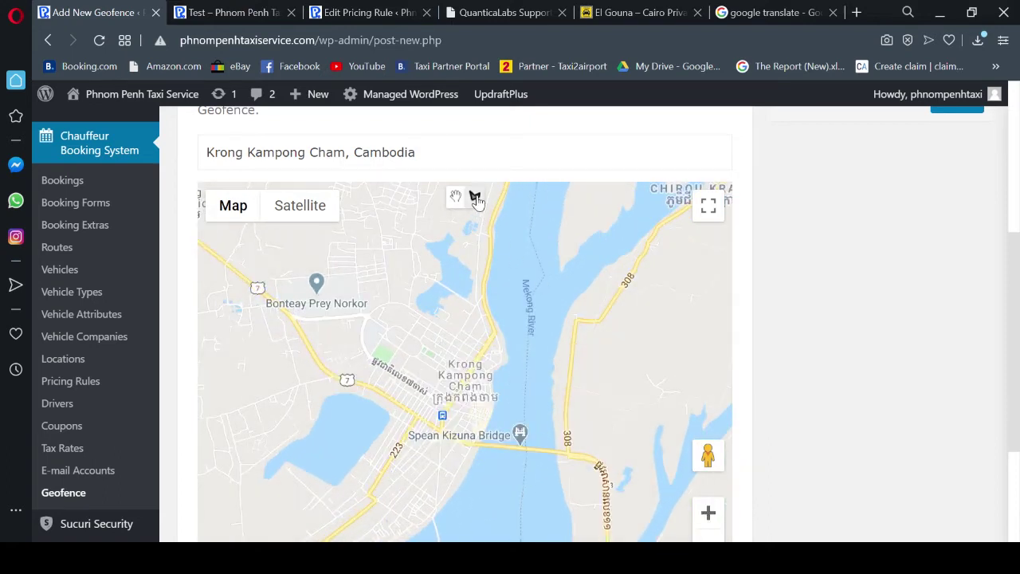
left_click(475, 197)
left_click(505, 443)
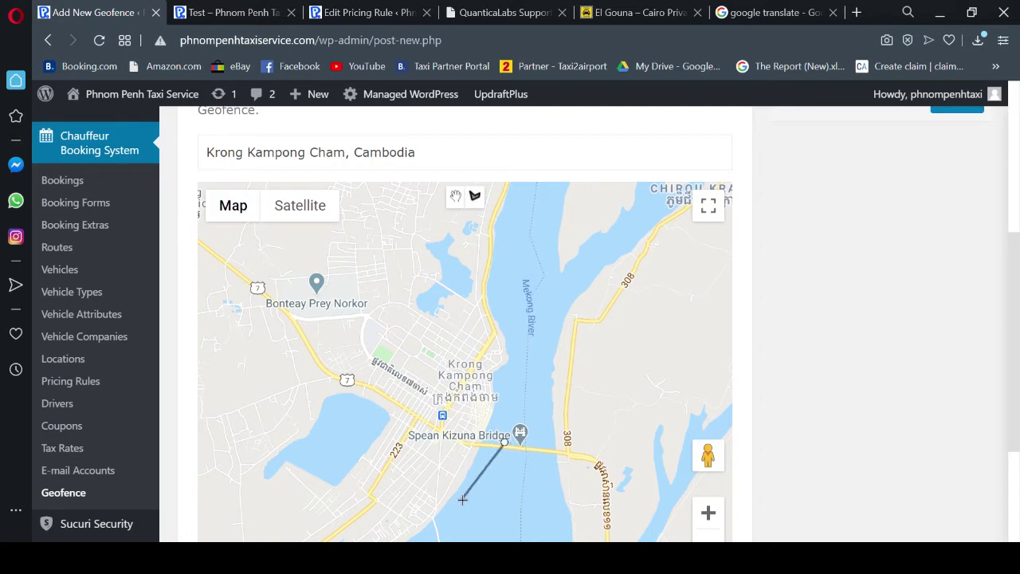
left_click(461, 499)
left_click(433, 528)
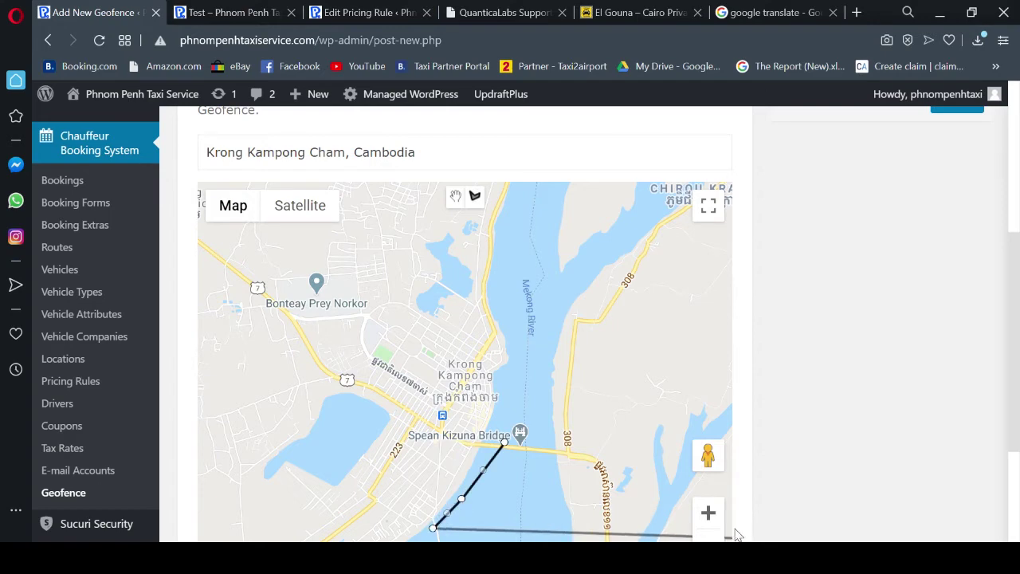
scroll(649, 528, "down", 1)
scroll(649, 502, "down", 1)
left_click(408, 390)
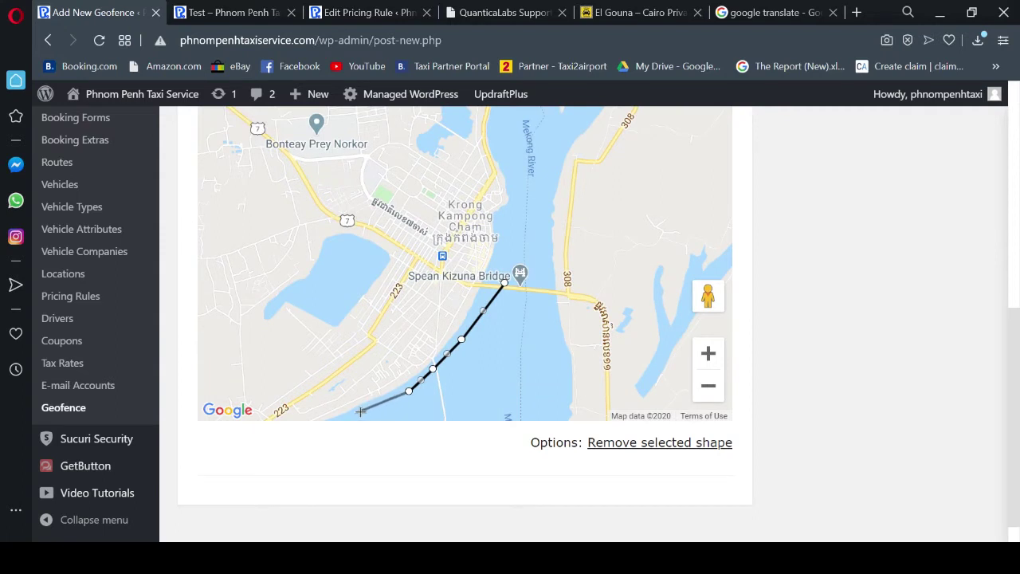
left_click(354, 411)
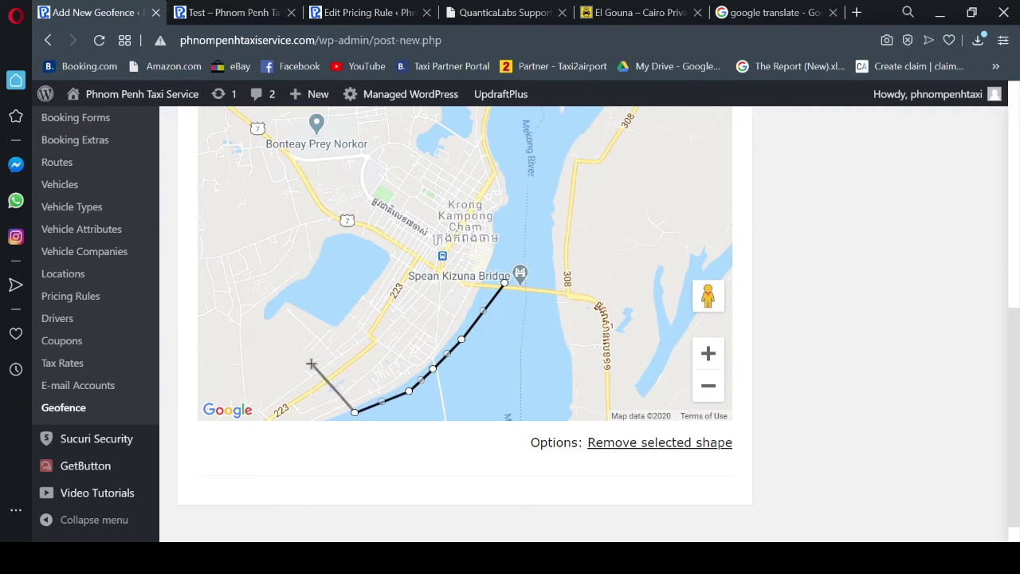
left_click(308, 360)
left_click(254, 284)
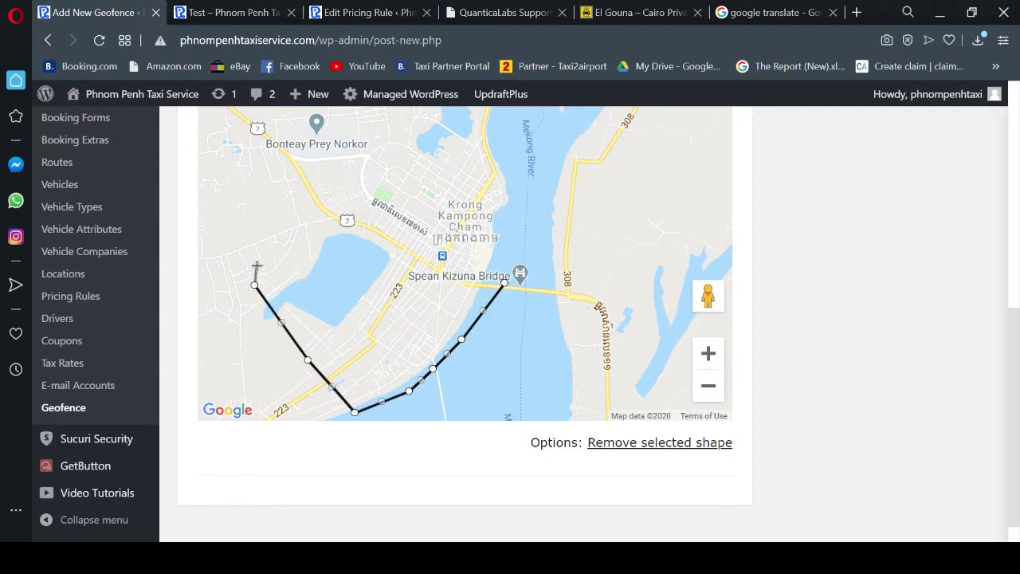
left_click(254, 244)
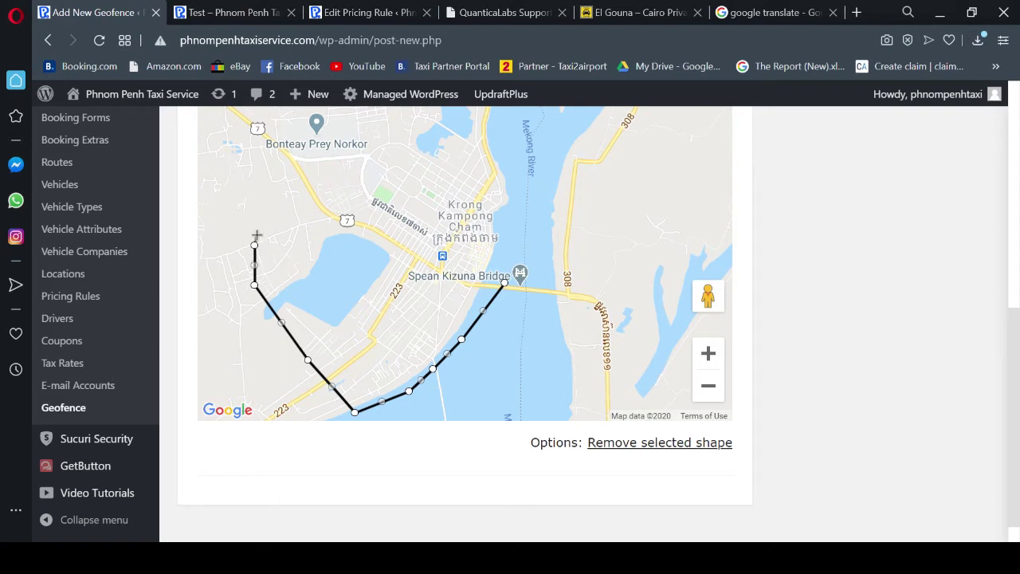
left_click(244, 167)
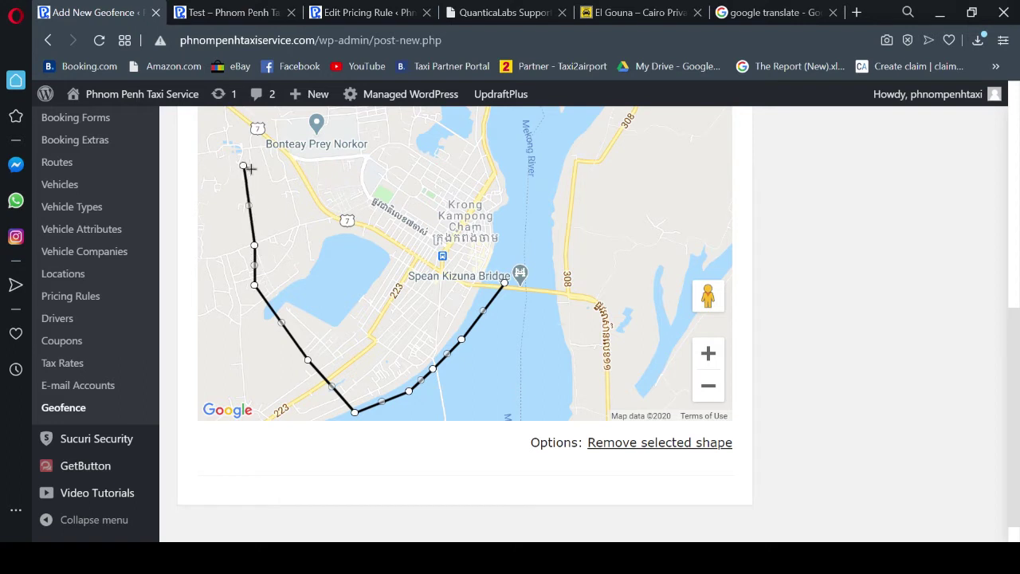
left_click(270, 126)
left_click(353, 122)
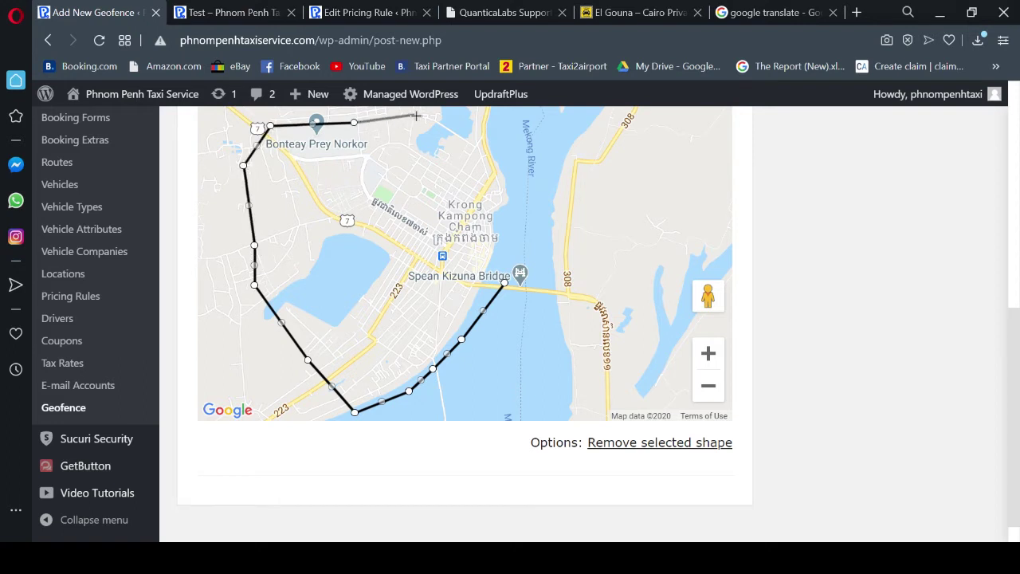
left_click(423, 114)
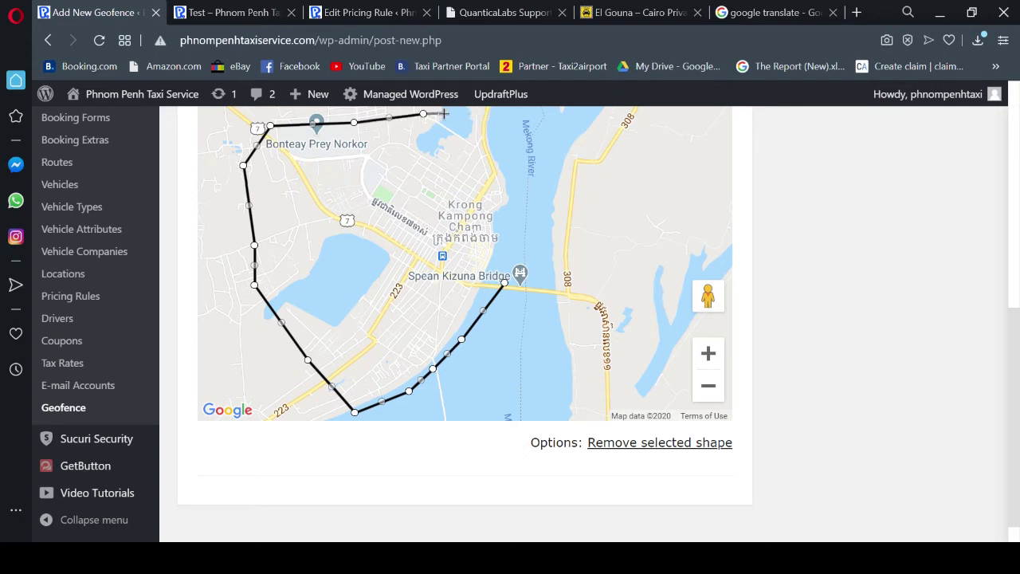
left_click(494, 126)
left_click(525, 188)
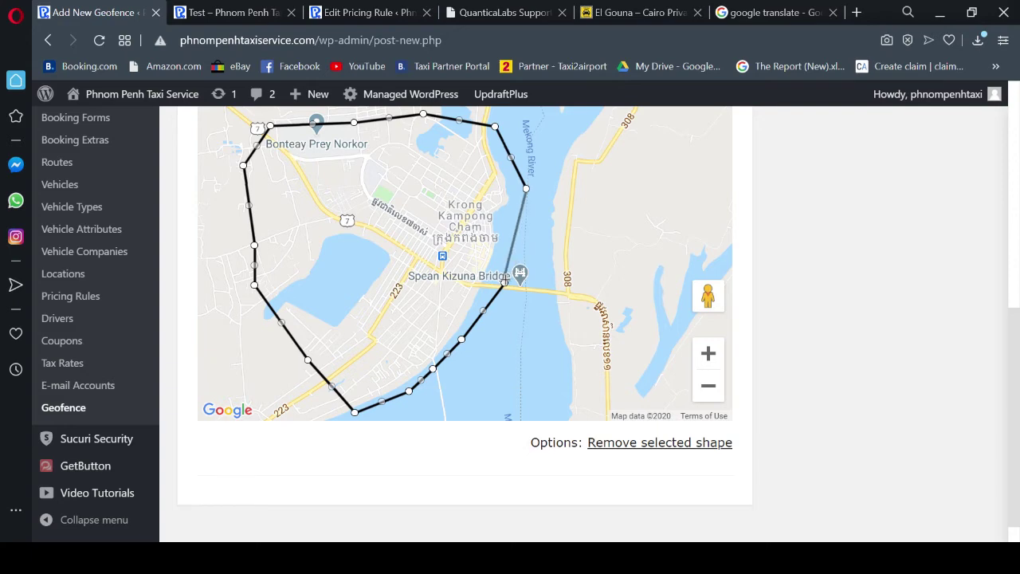
left_click(503, 283)
Step: Publish the Kampong Cham Town geofence
scroll(558, 325, "up", 2)
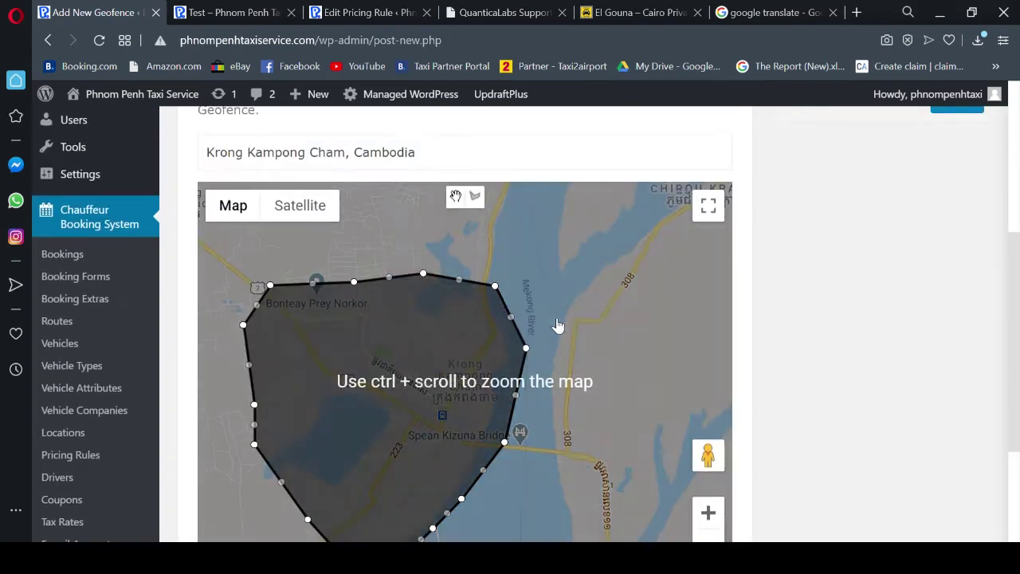
scroll(558, 325, "up", 3)
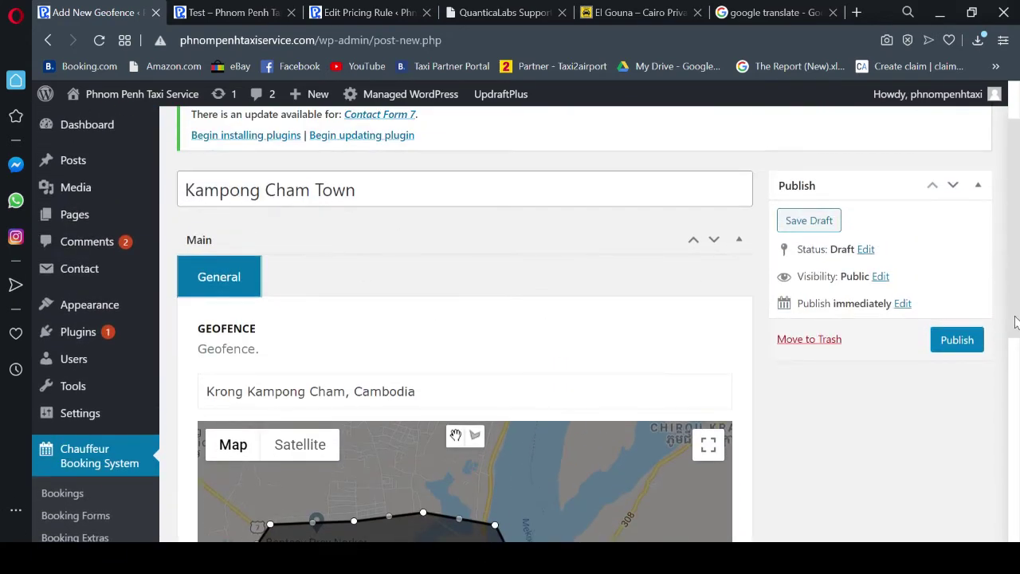
left_click(955, 341)
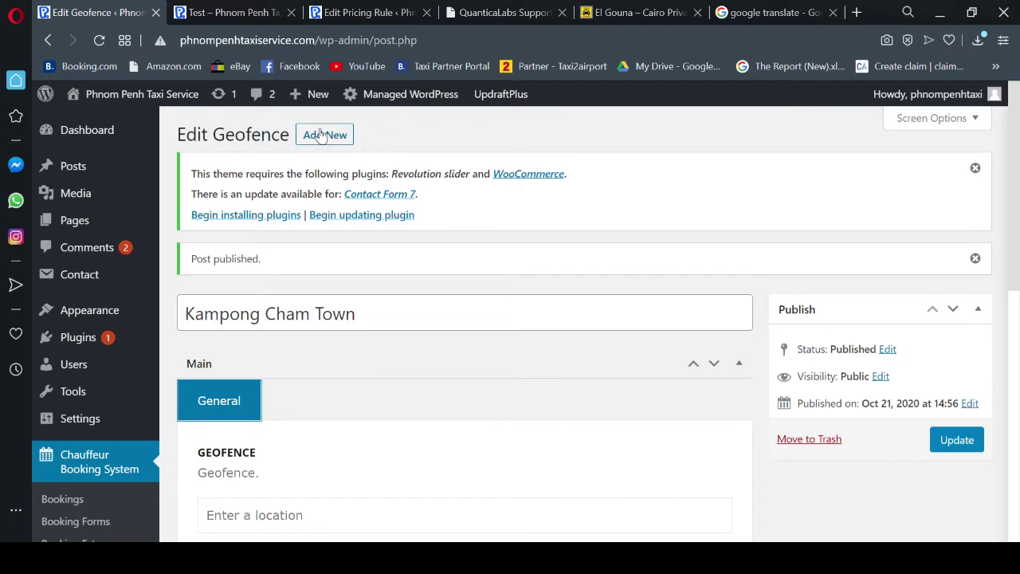
Step: Add a new geofence titled "Kratie Town" and set its location to Kratié, Cambodia
left_click(324, 135)
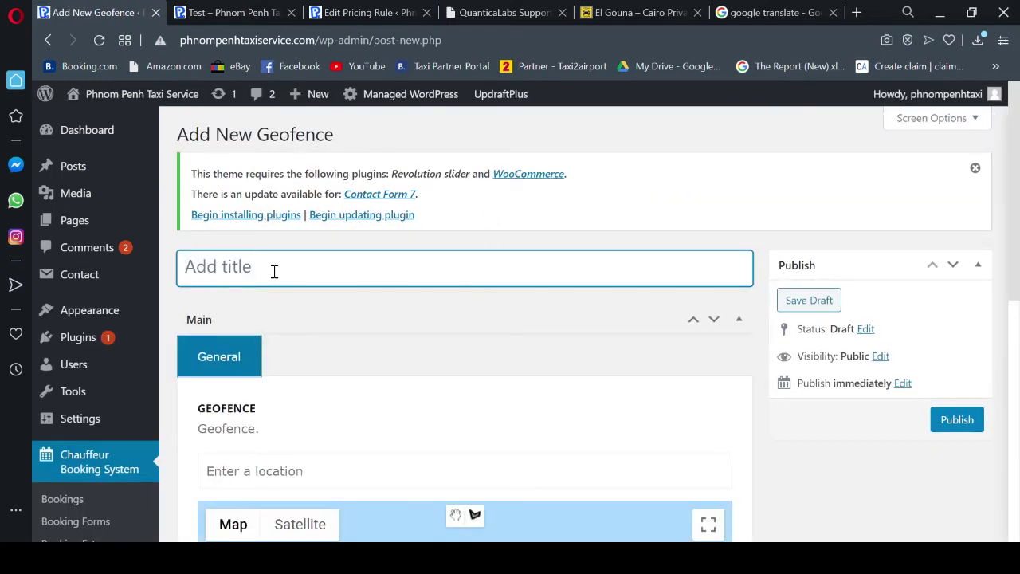
type("Kratie Town")
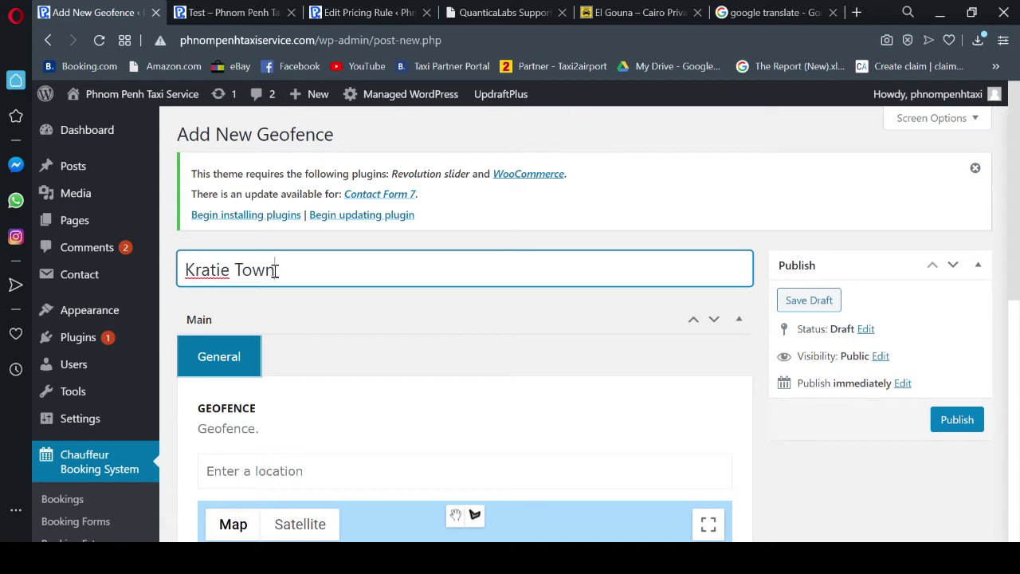
left_click(325, 476)
type("K")
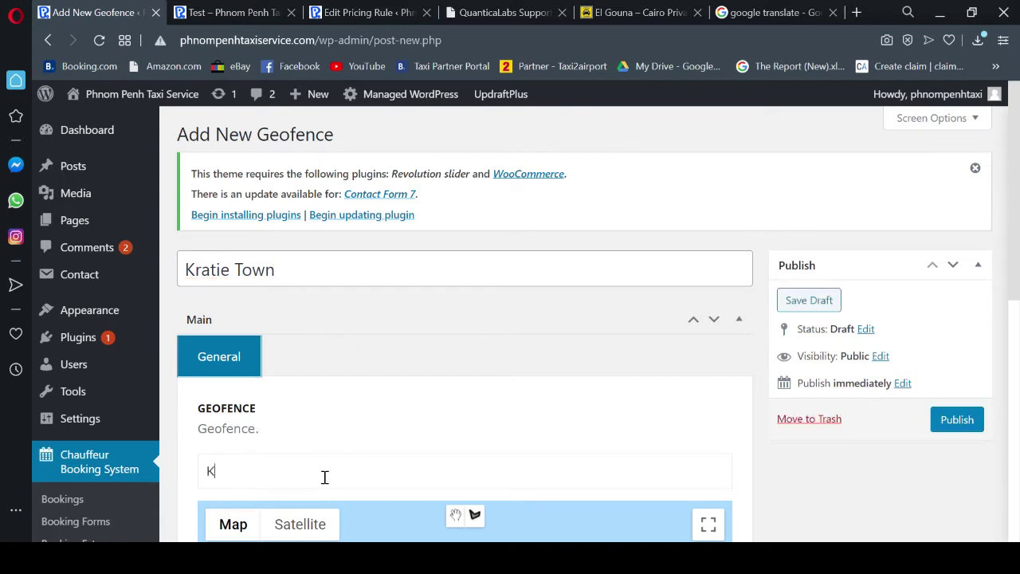
type("ra")
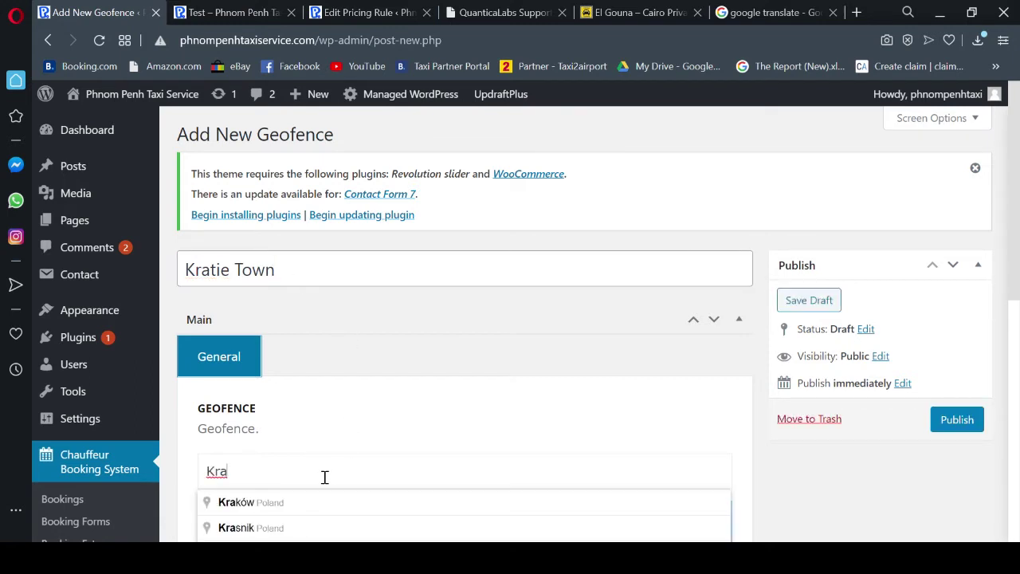
type("tie")
scroll(374, 469, "down", 1)
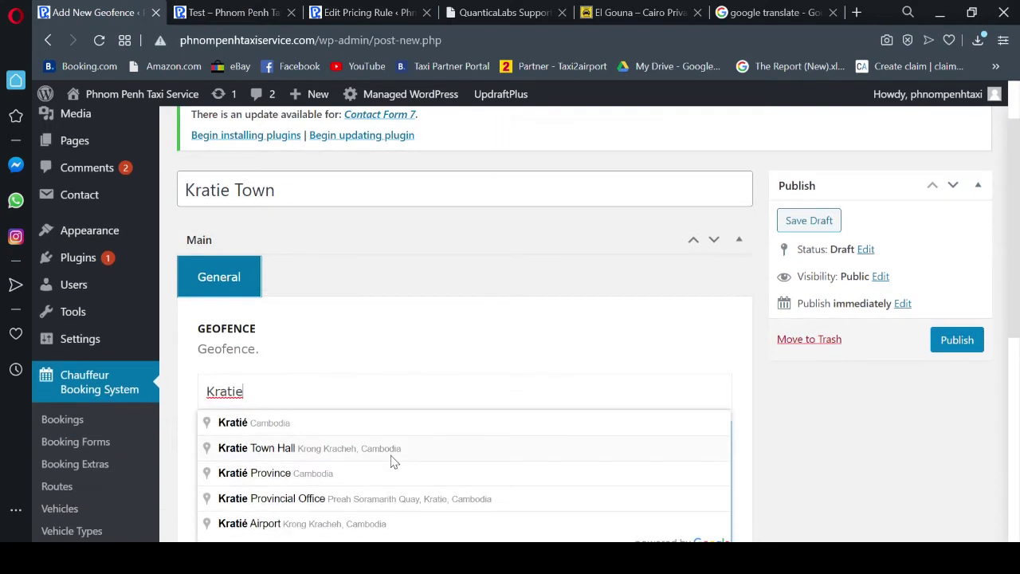
left_click(240, 427)
Step: Draw a closed geofence polygon around Kratie town, from the Mekong River east past Kratie Town Hall and down to the lake south of Krong Kracheh
scroll(518, 328, "down", 4)
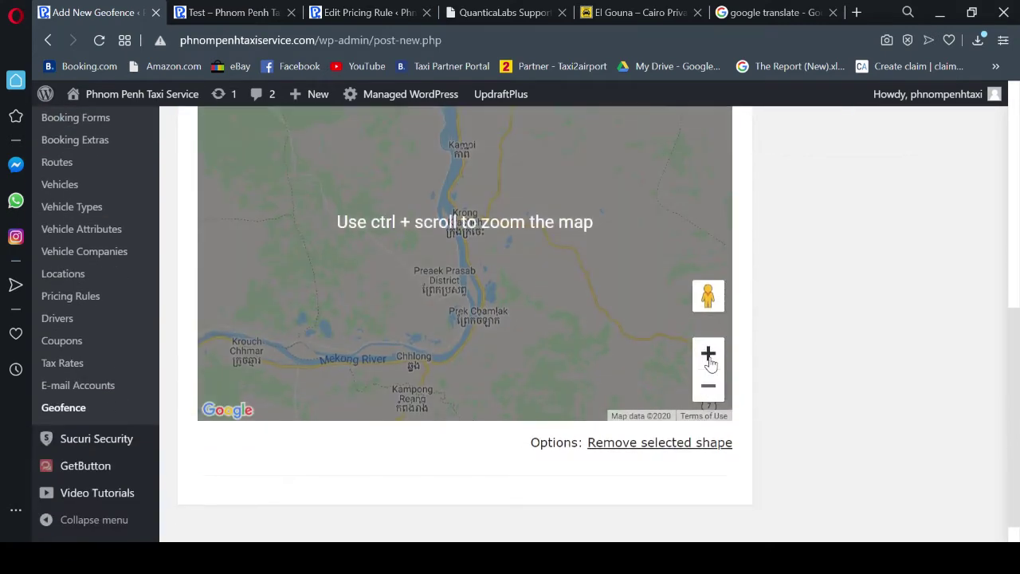
left_click(708, 355)
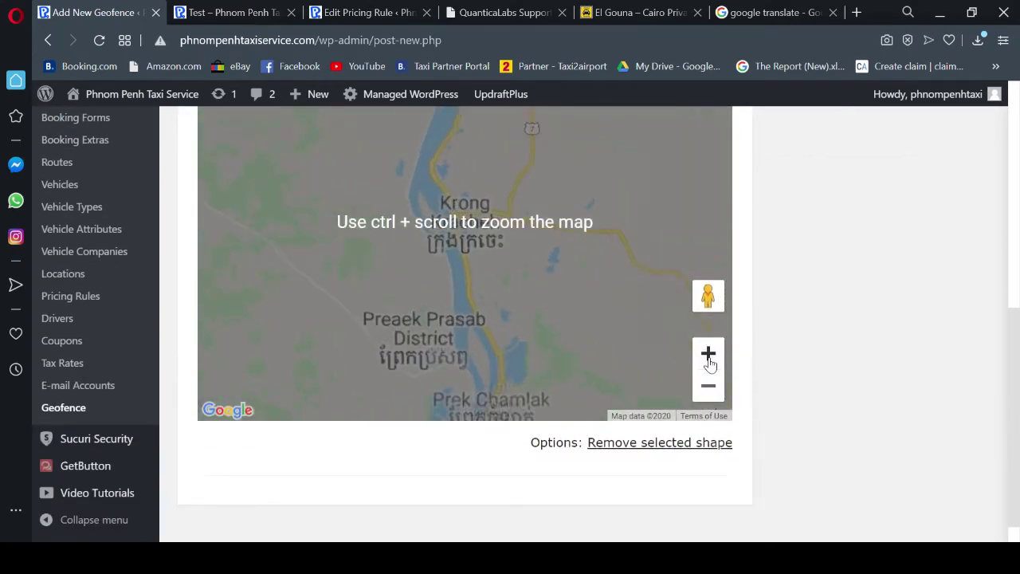
left_click(708, 355)
left_click(708, 355)
left_click(708, 357)
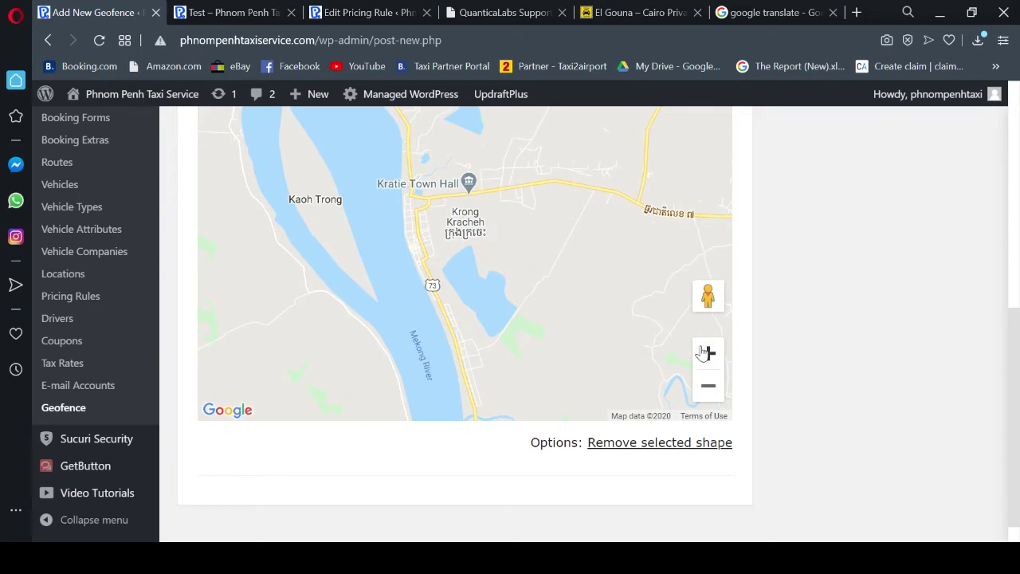
left_click(700, 354)
left_click_drag(598, 232, 598, 303)
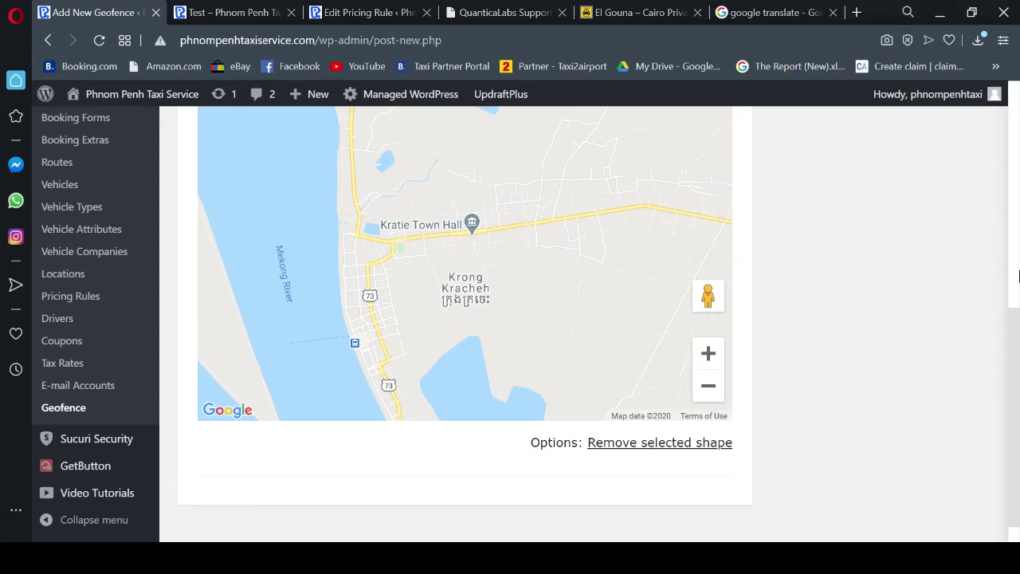
left_click(1015, 273)
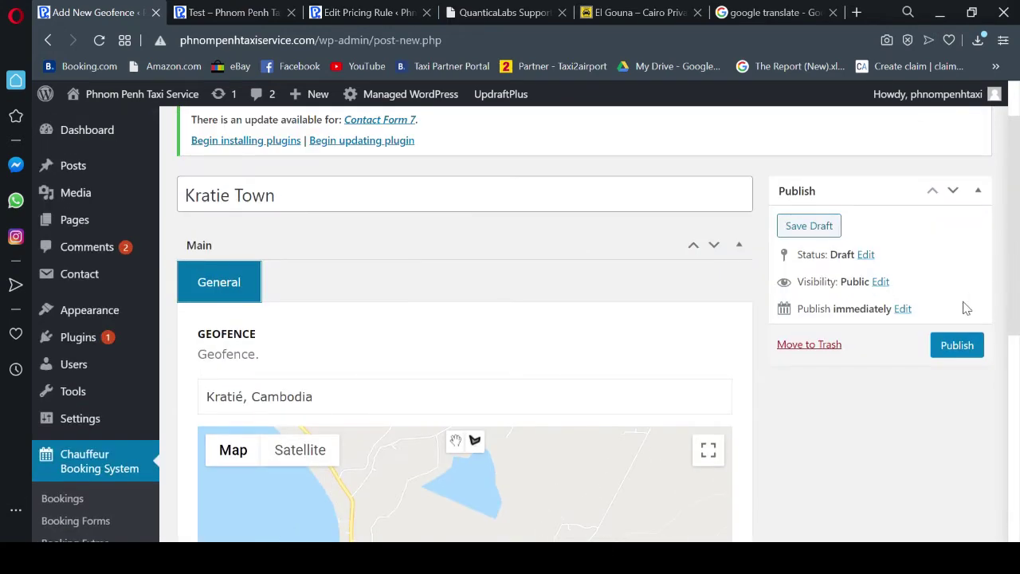
scroll(618, 342, "down", 3)
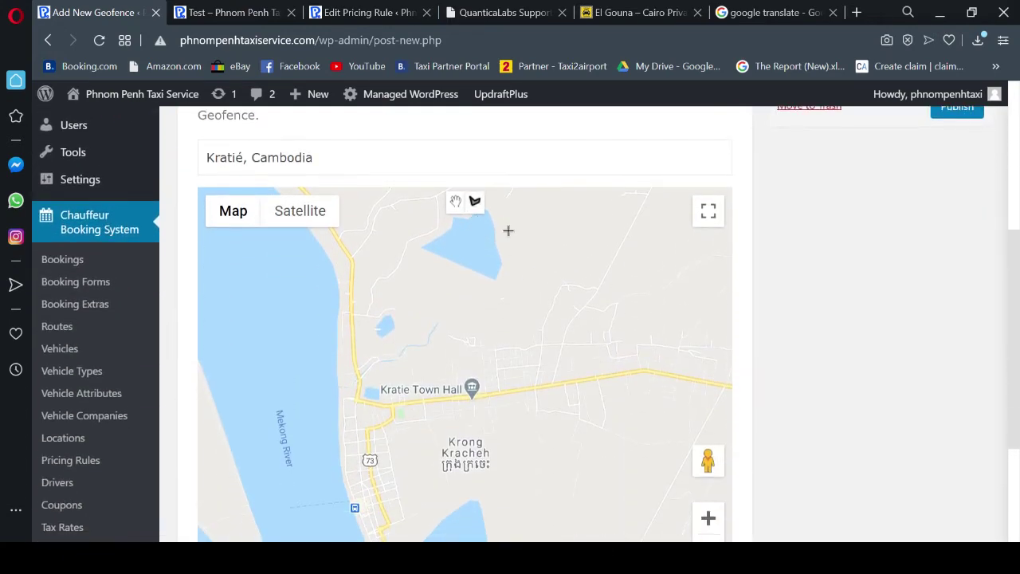
scroll(508, 230, "down", 2)
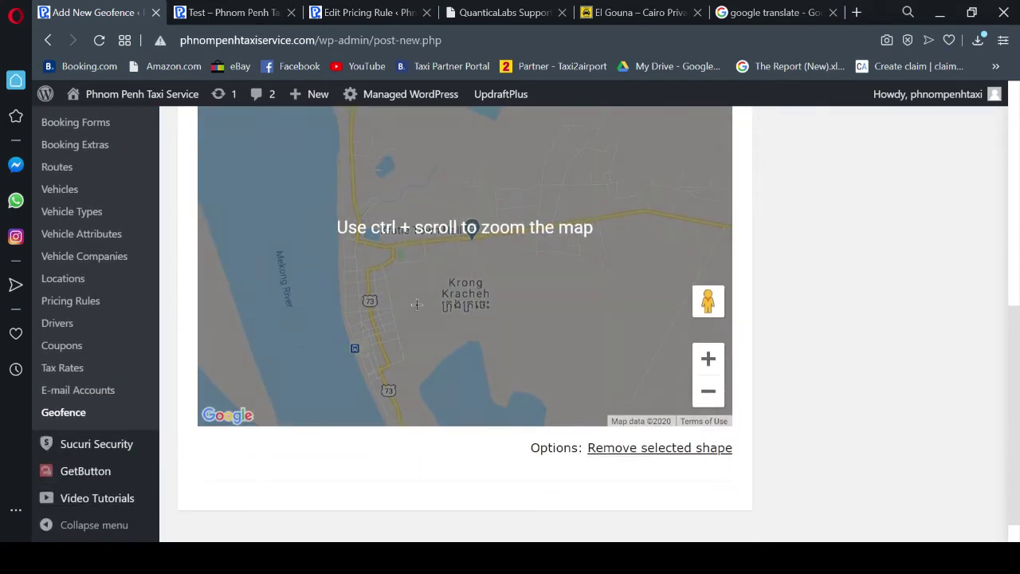
left_click(326, 233)
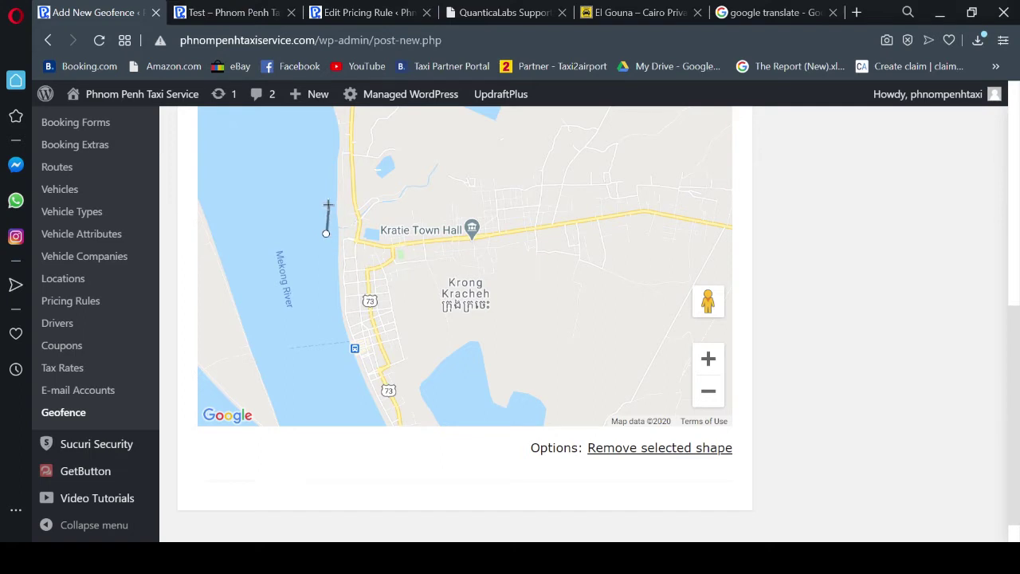
left_click(327, 201)
left_click(355, 184)
left_click(505, 194)
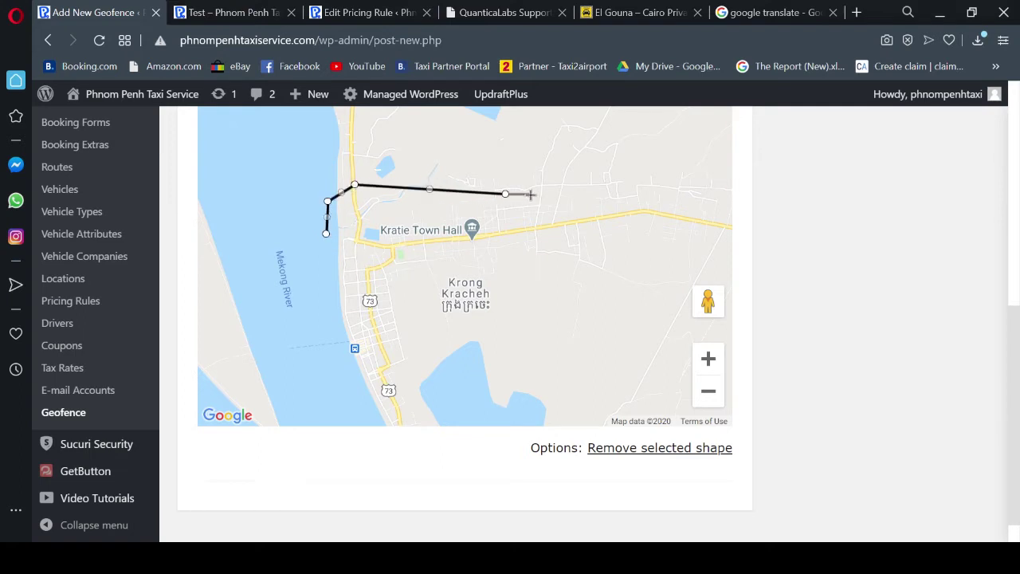
left_click(536, 245)
left_click(514, 313)
left_click(475, 342)
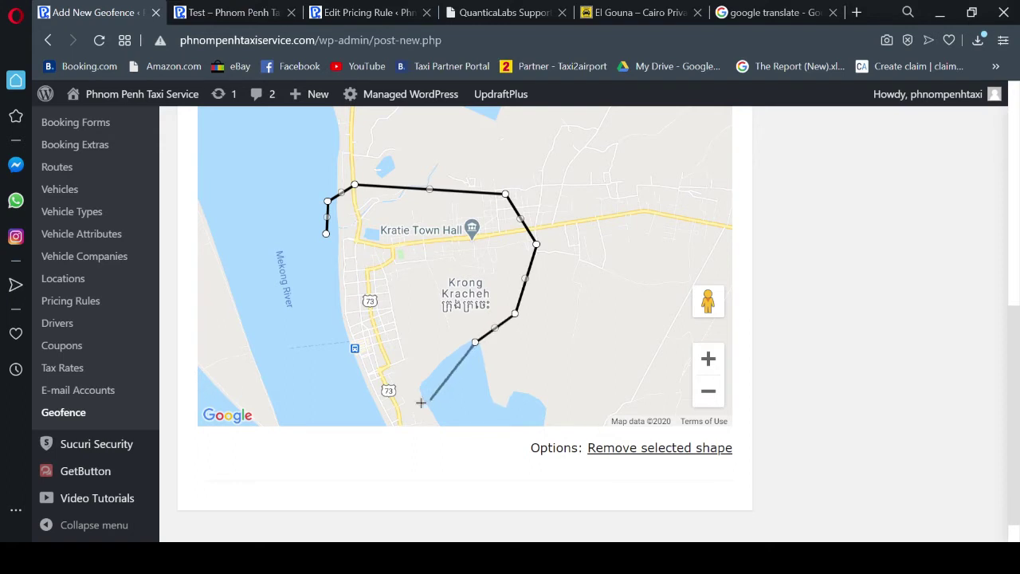
left_click(407, 408)
left_click(354, 416)
left_click(329, 361)
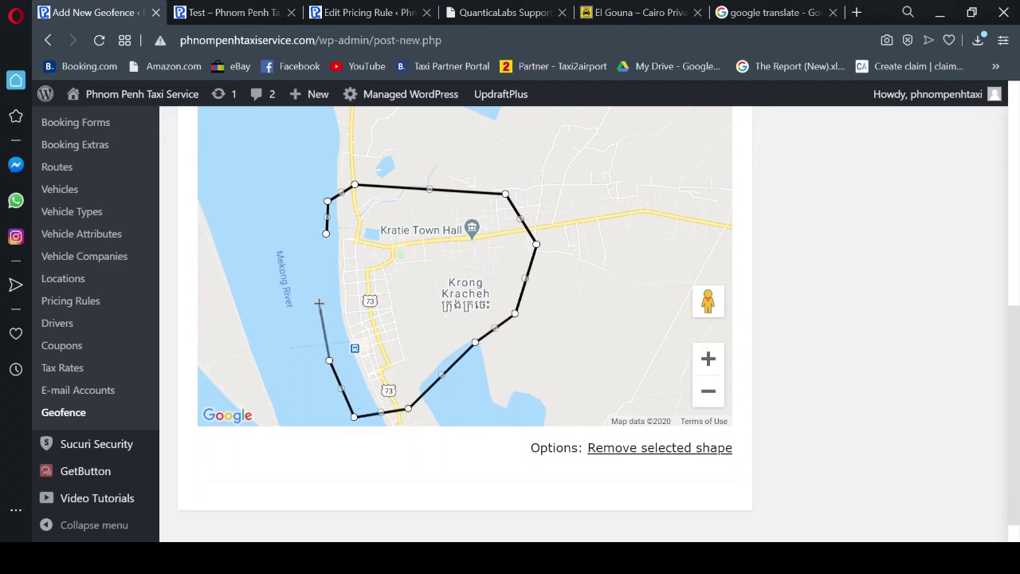
left_click(319, 301)
left_click(325, 234)
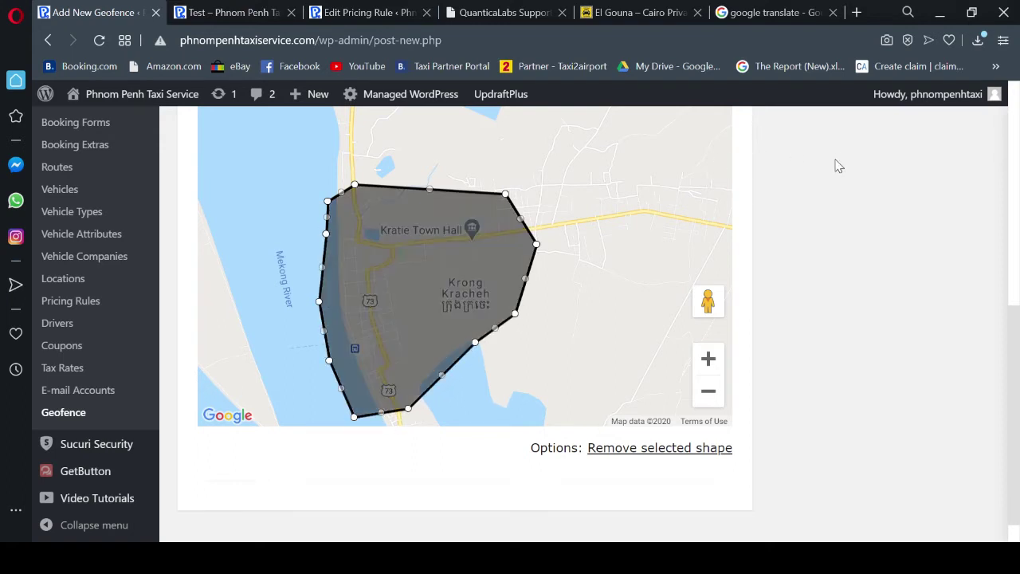
Step: Publish the Kratie Town geofence
scroll(777, 187, "up", 4)
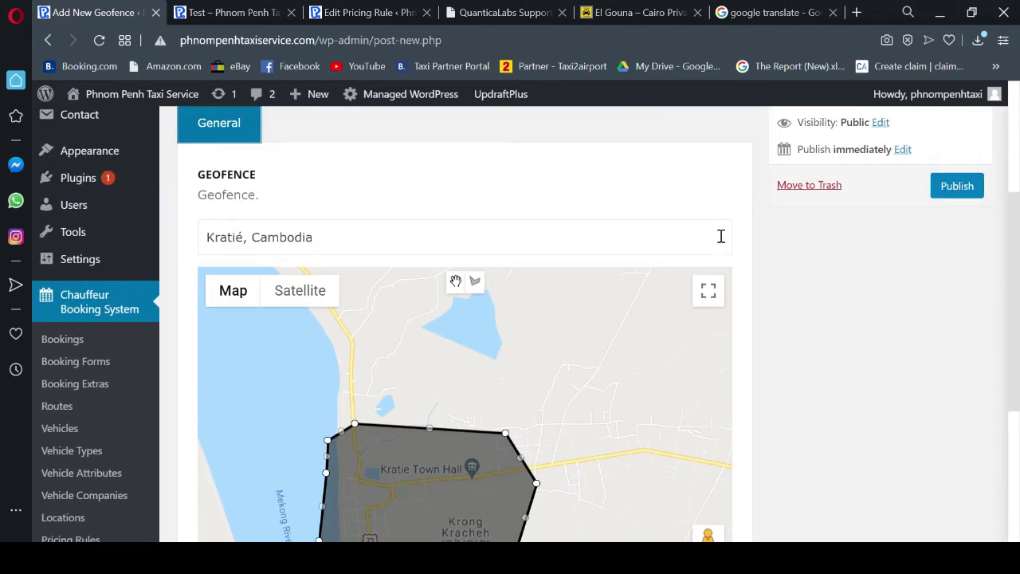
scroll(719, 235, "up", 3)
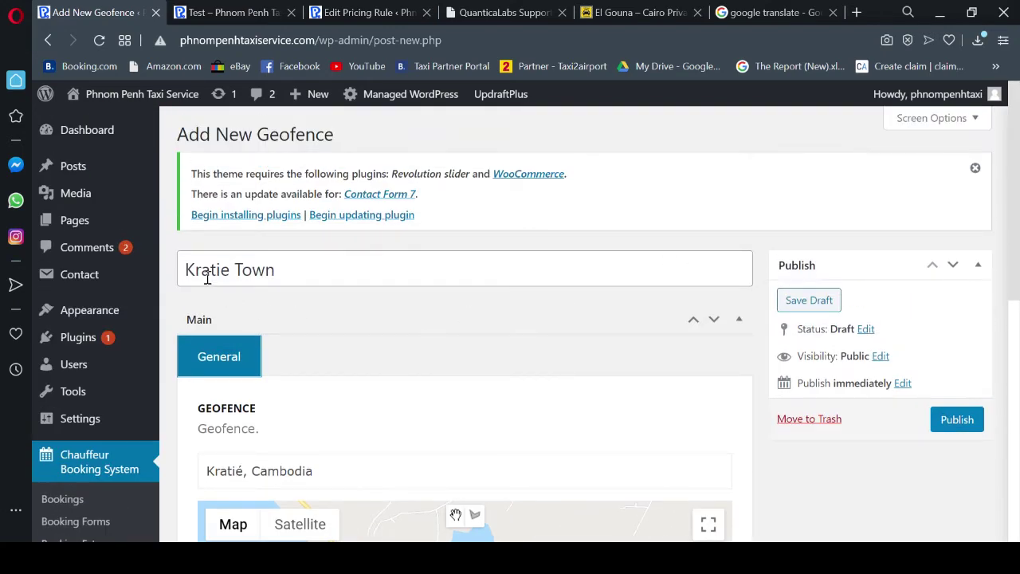
left_click(970, 421)
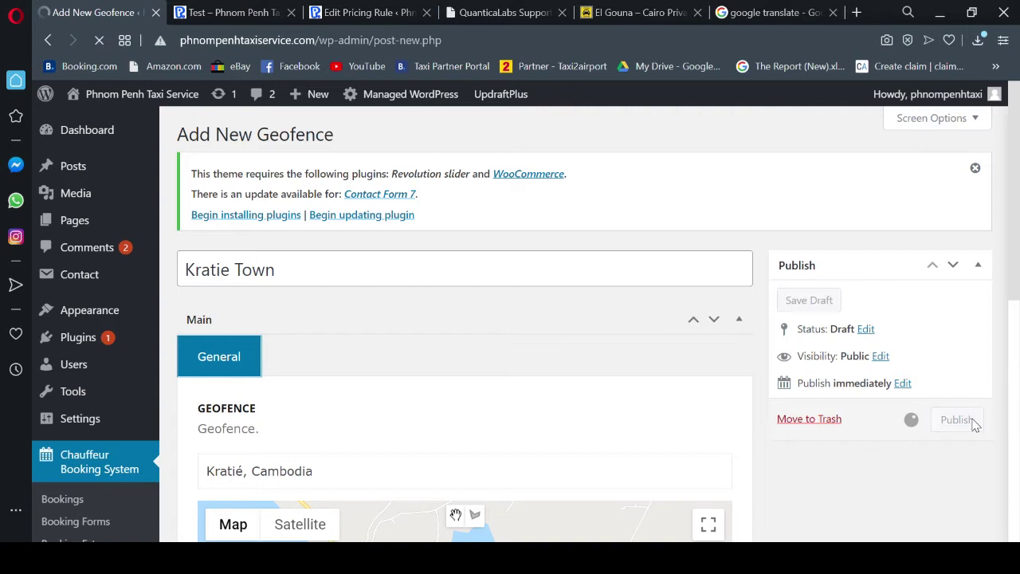
Step: Reload the pricing rule being edited and check its pickup and drop off geofence options for the newly published towns
left_click(348, 10)
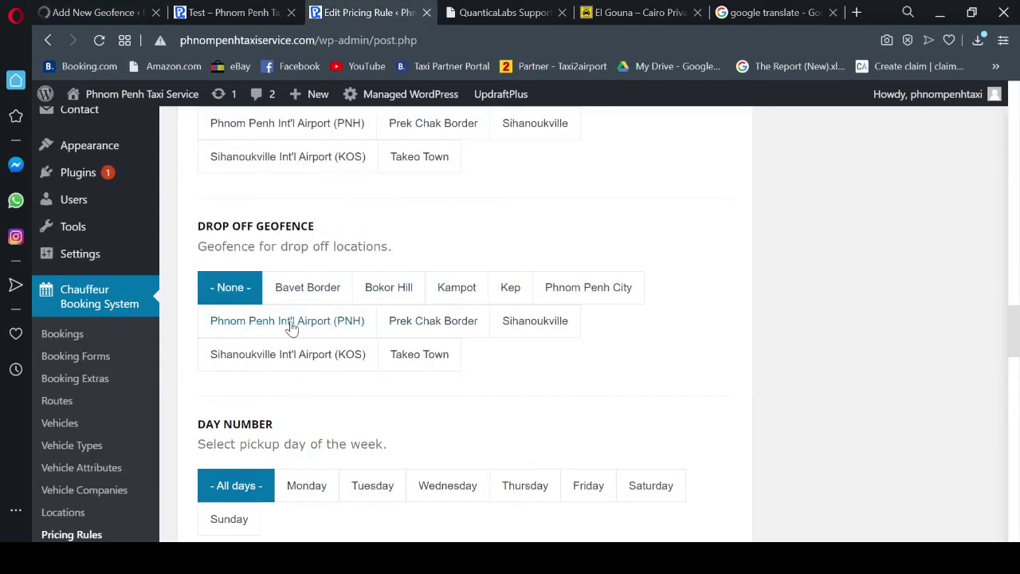
scroll(464, 337, "up", 2)
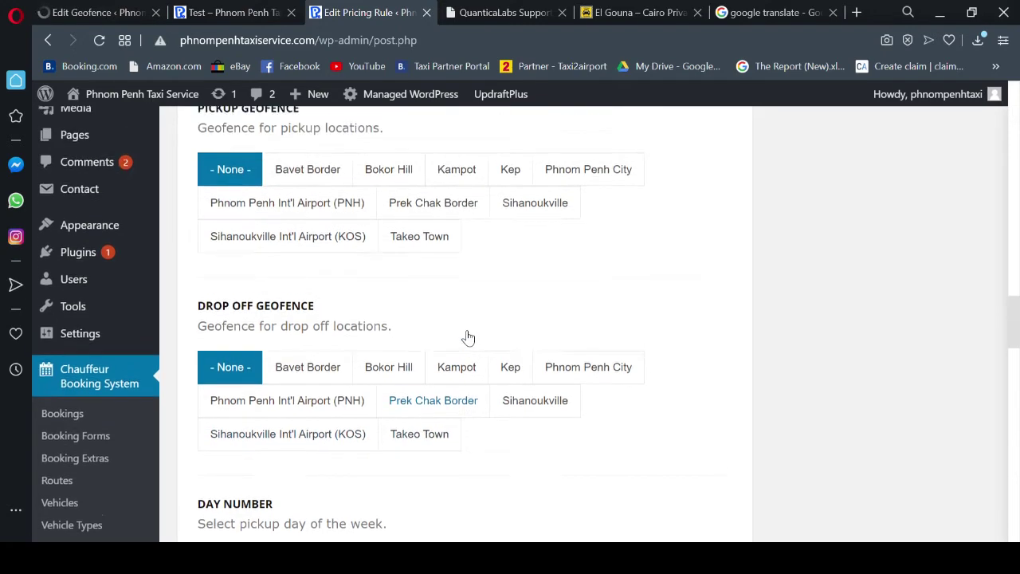
left_click(98, 41)
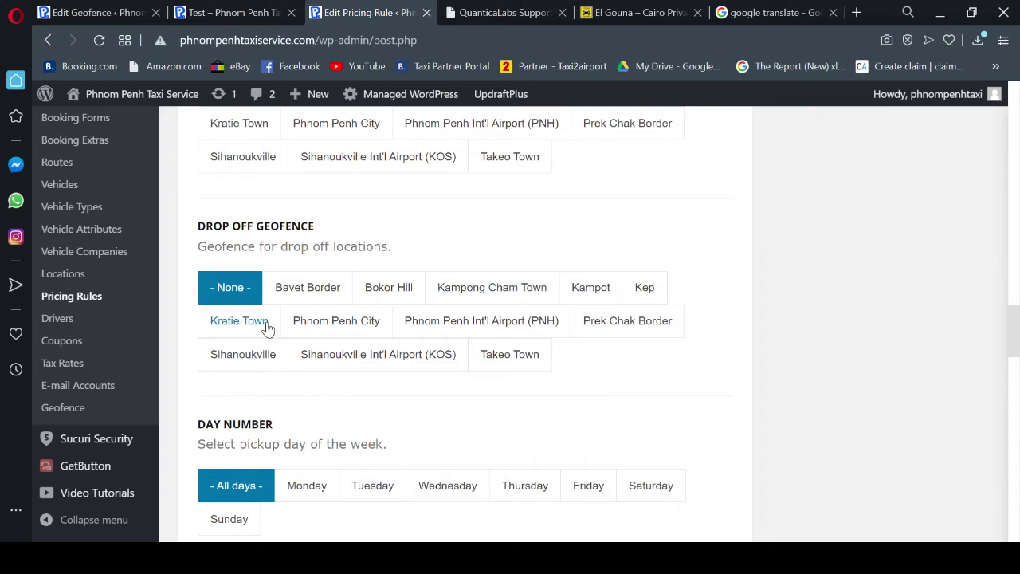
Step: Add a new geofence titled "Mondul Kiri" and set its location to Senmonorom, Cambodia
left_click(94, 13)
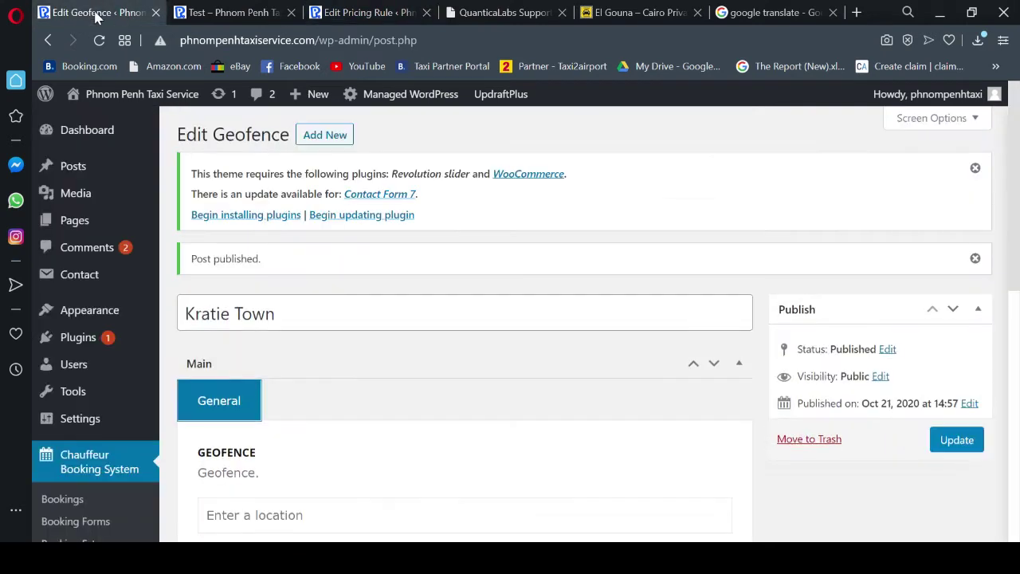
left_click(328, 136)
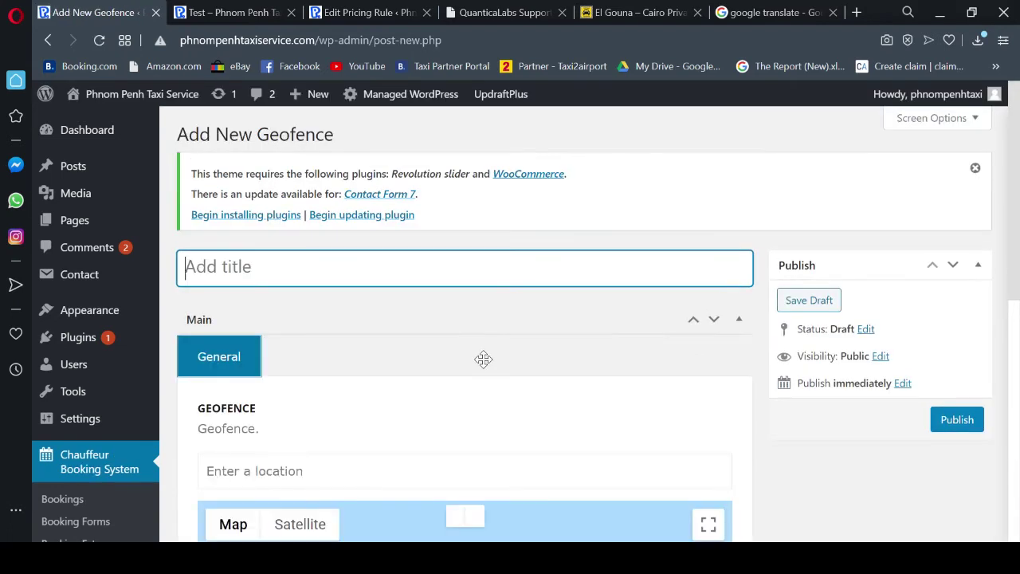
type("Mond")
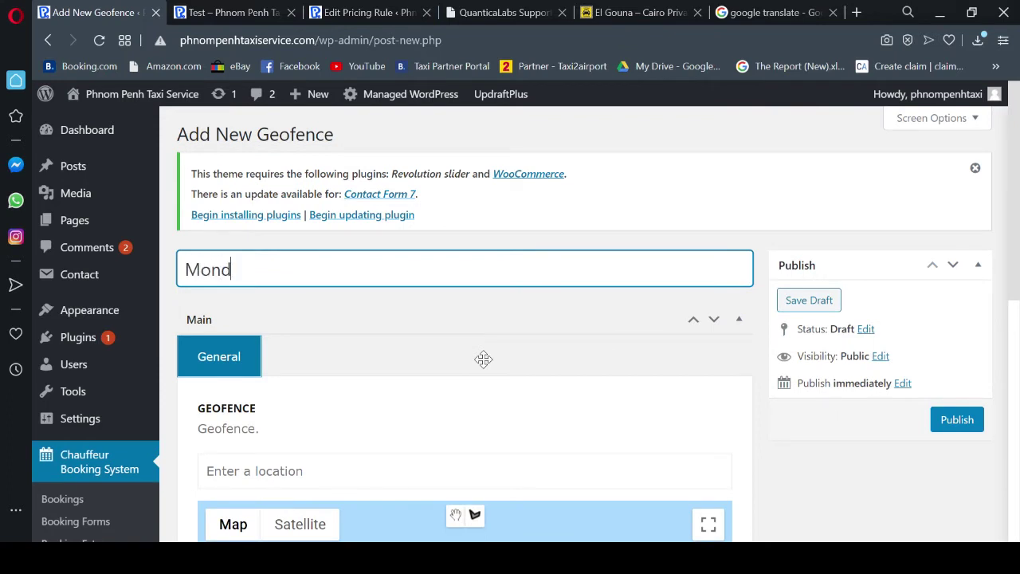
type("ul Kiri")
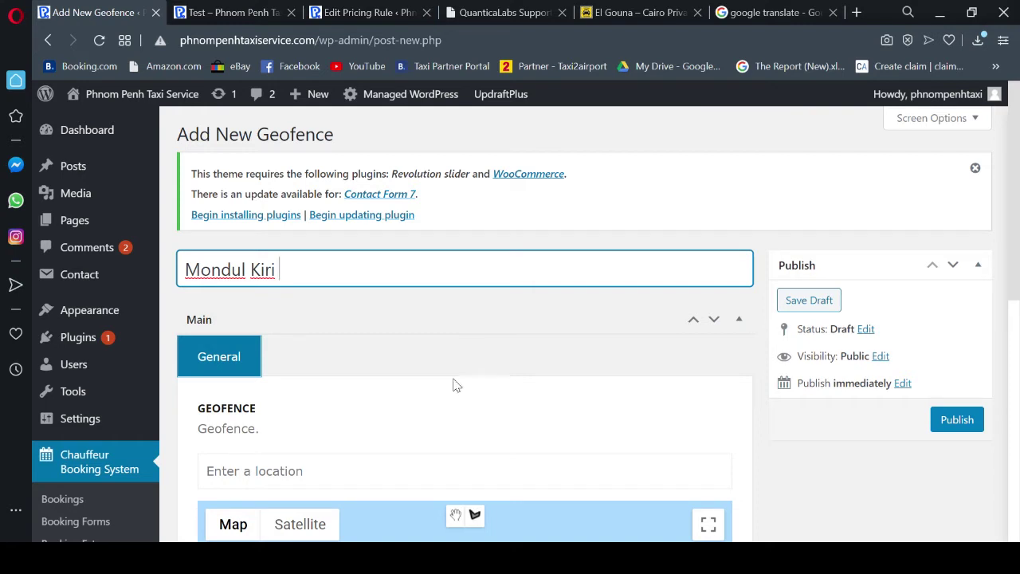
scroll(424, 325, "down", 1)
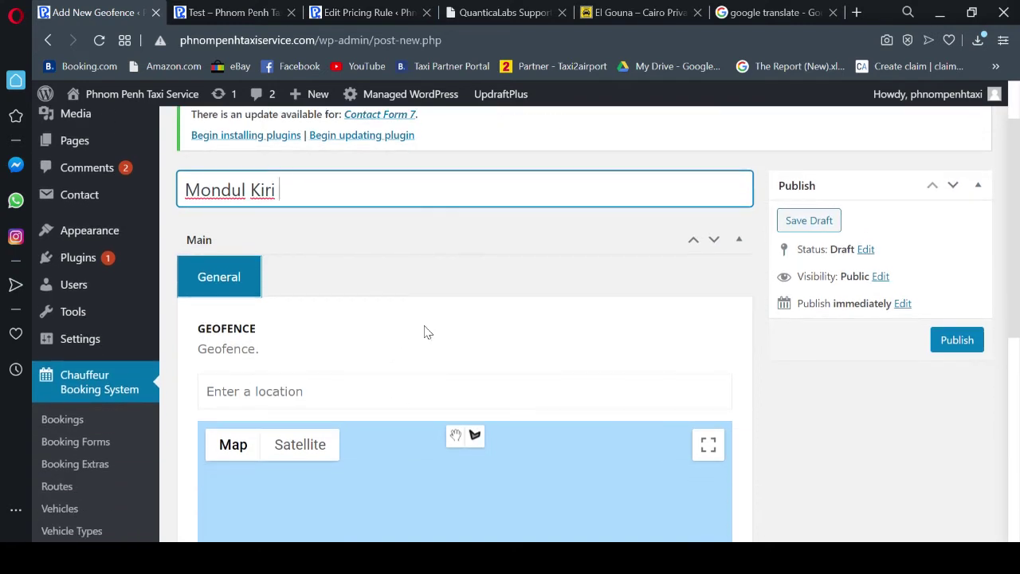
scroll(429, 310, "down", 1)
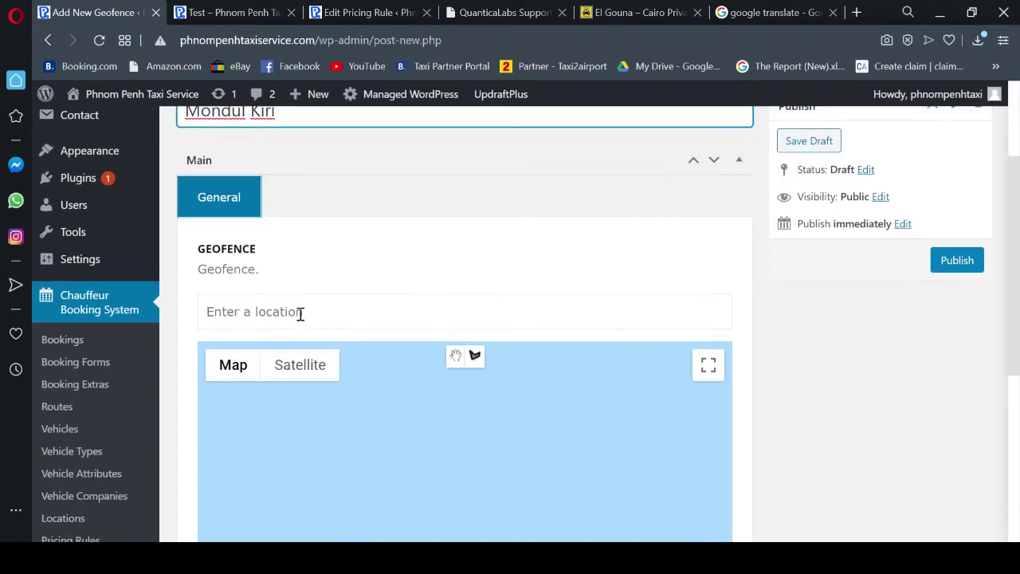
left_click(300, 312)
type("Senmo")
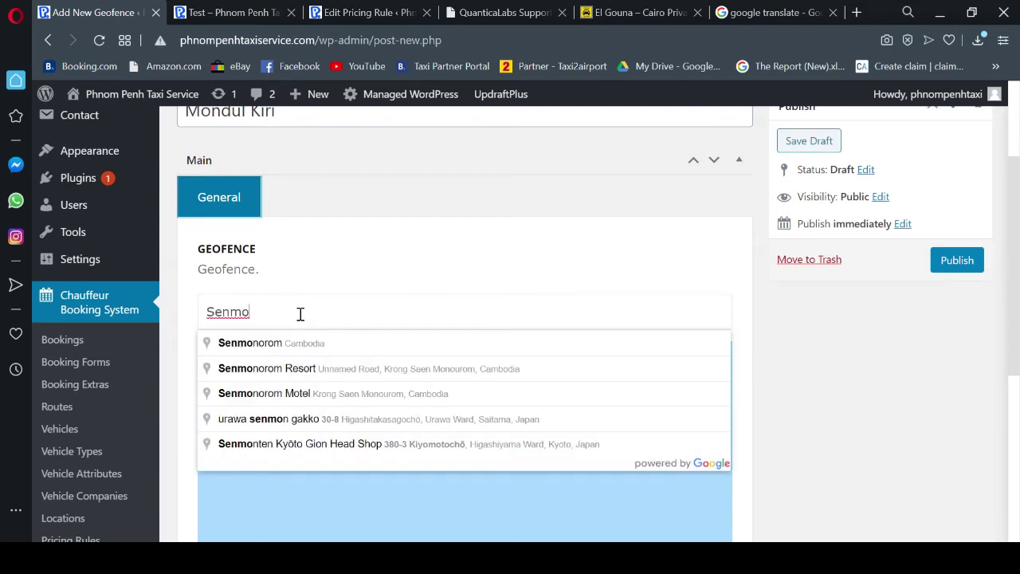
left_click(315, 345)
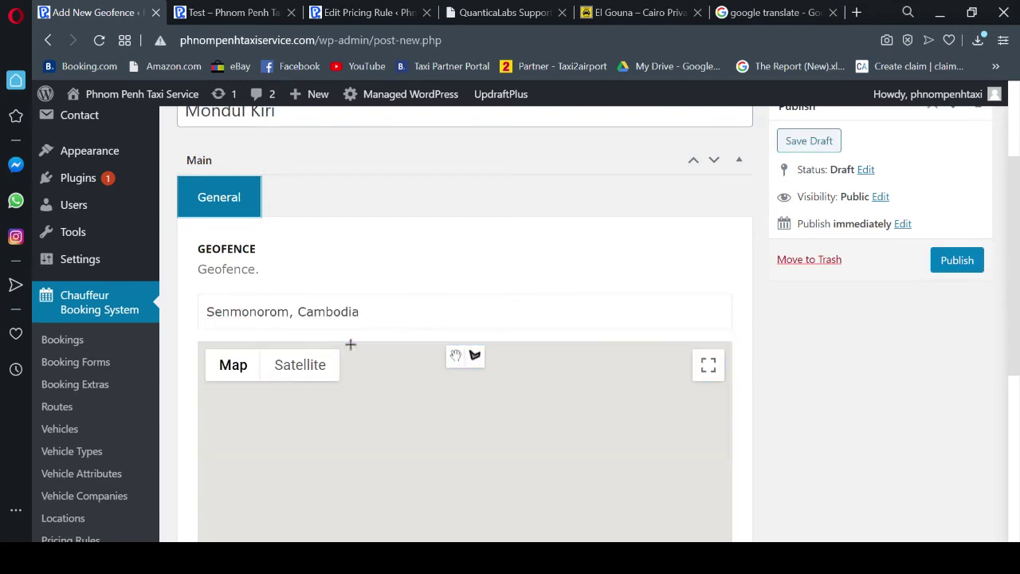
Step: Examine the map around Krong Saen Monourom, Mondulkiri Project and road 76 to judge the extent of the town
scroll(844, 402, "down", 2)
scroll(802, 391, "down", 1)
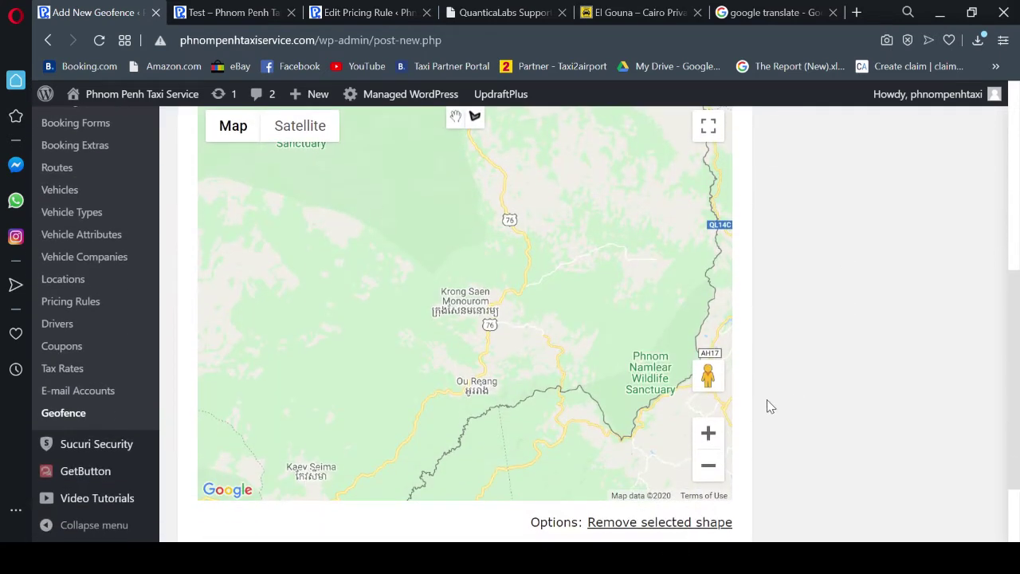
left_click(701, 434)
left_click(701, 436)
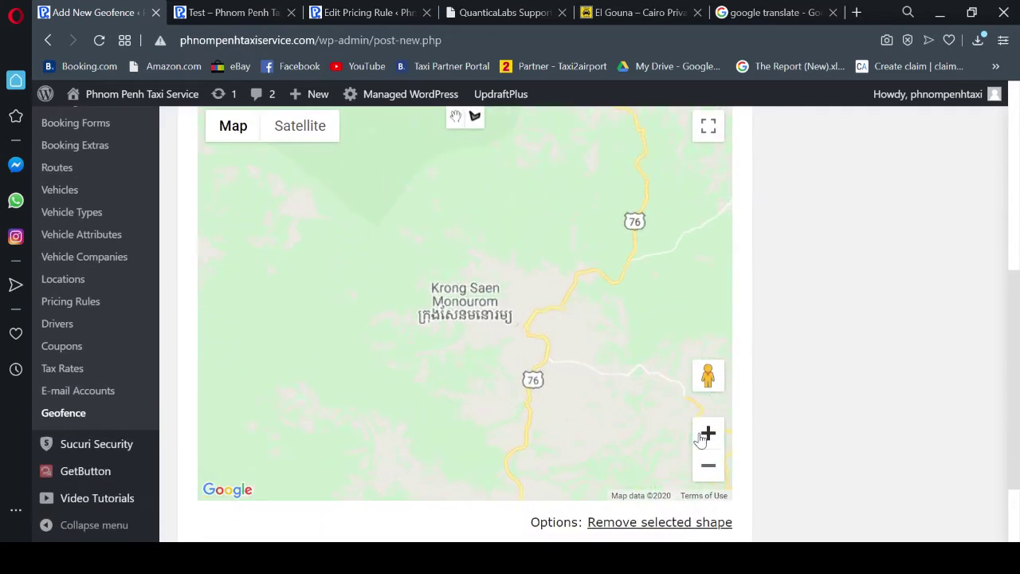
left_click(705, 438)
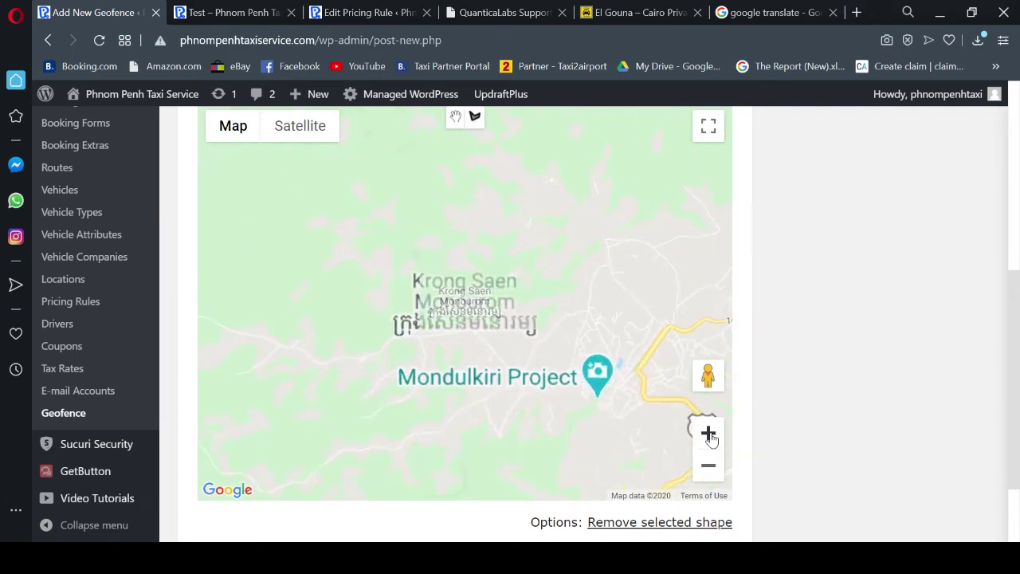
left_click_drag(670, 428, 539, 391)
left_click(708, 433)
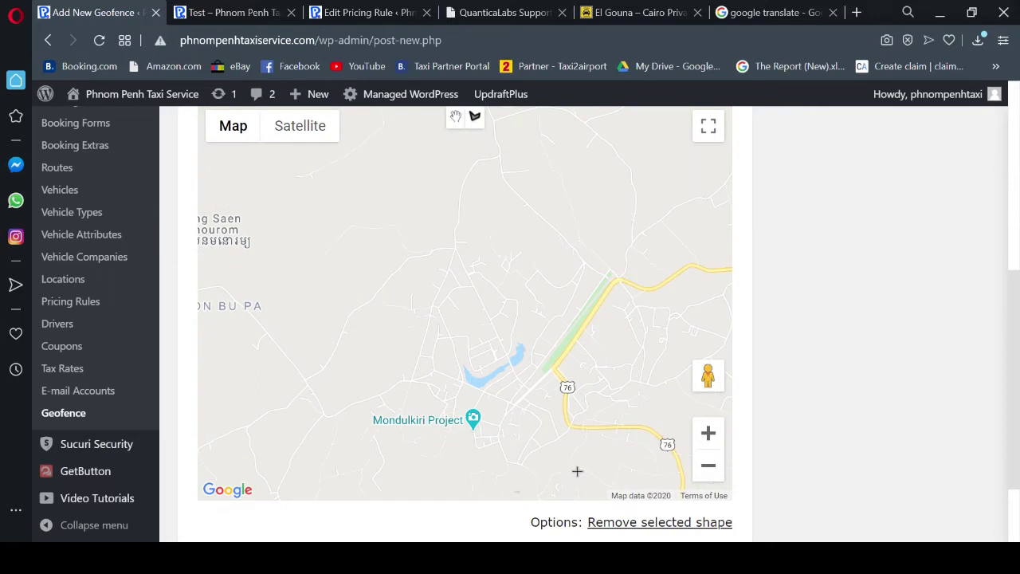
left_click_drag(577, 471, 607, 419)
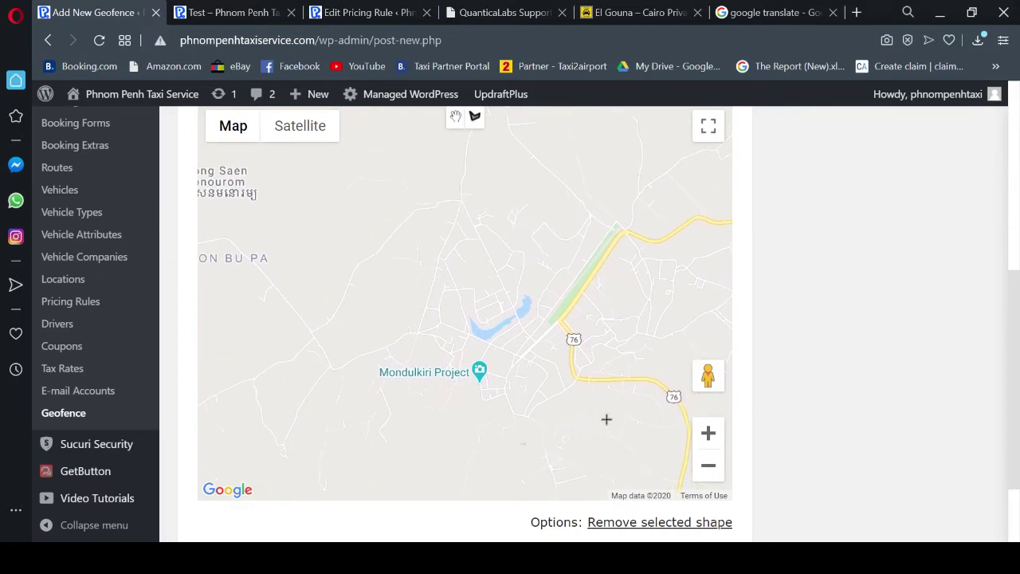
left_click(708, 466)
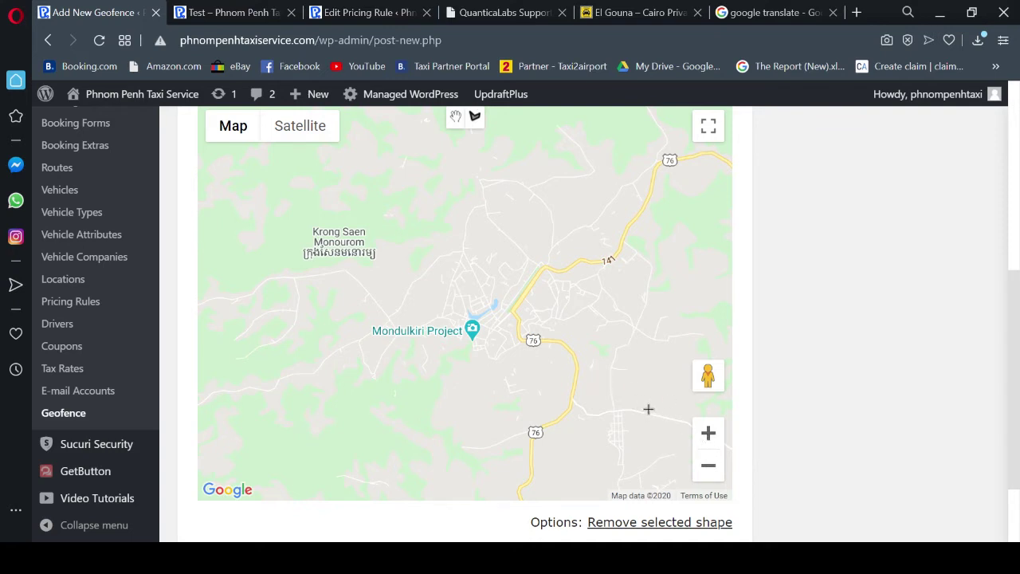
left_click(709, 469)
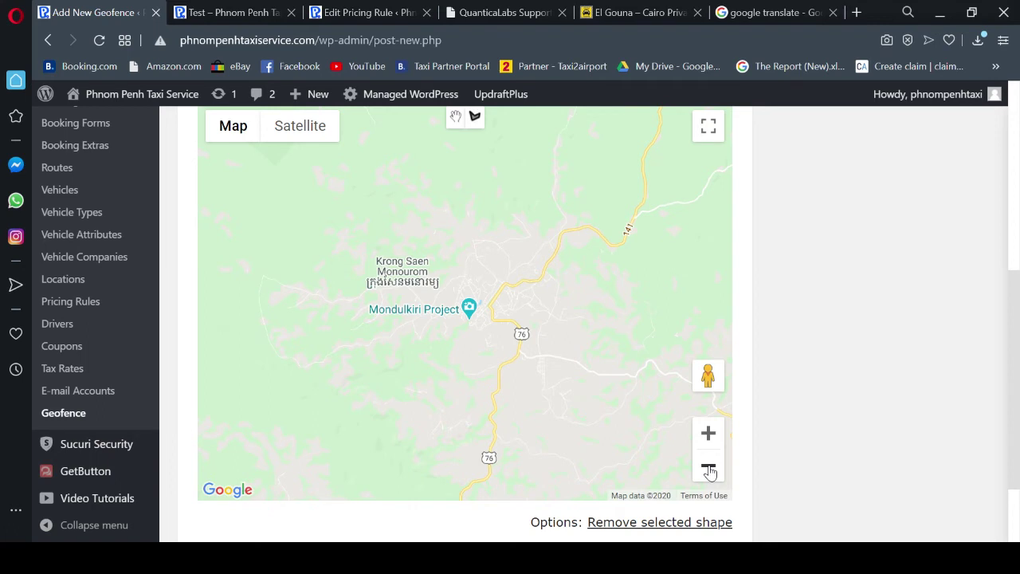
left_click(708, 470)
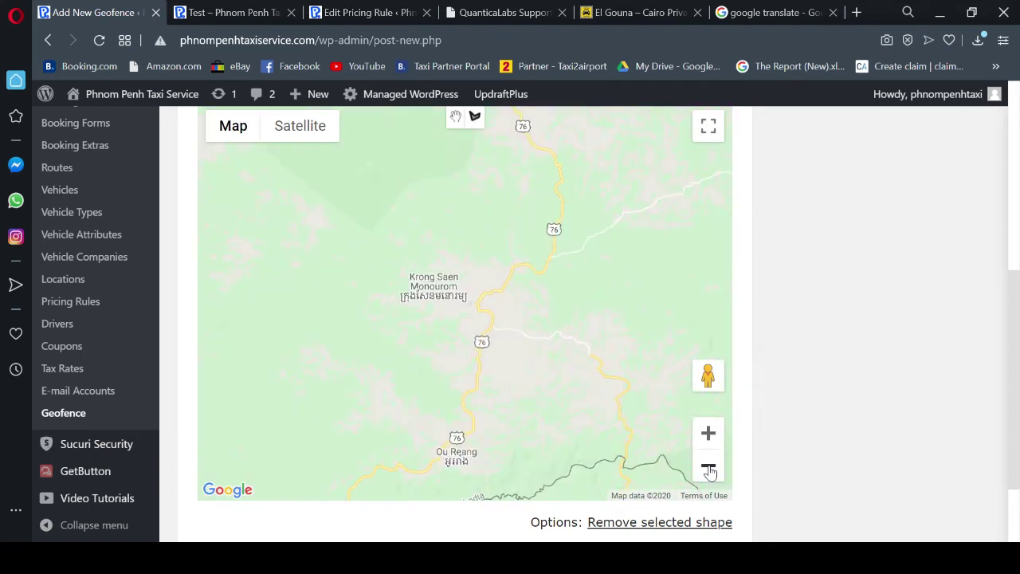
left_click(708, 432)
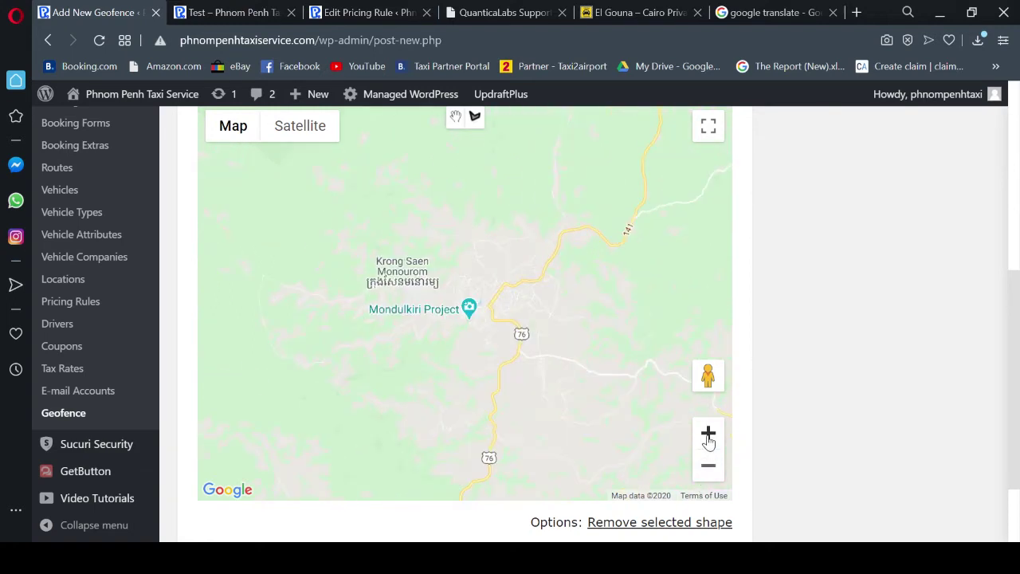
left_click(486, 122)
left_click(476, 123)
left_click(485, 119)
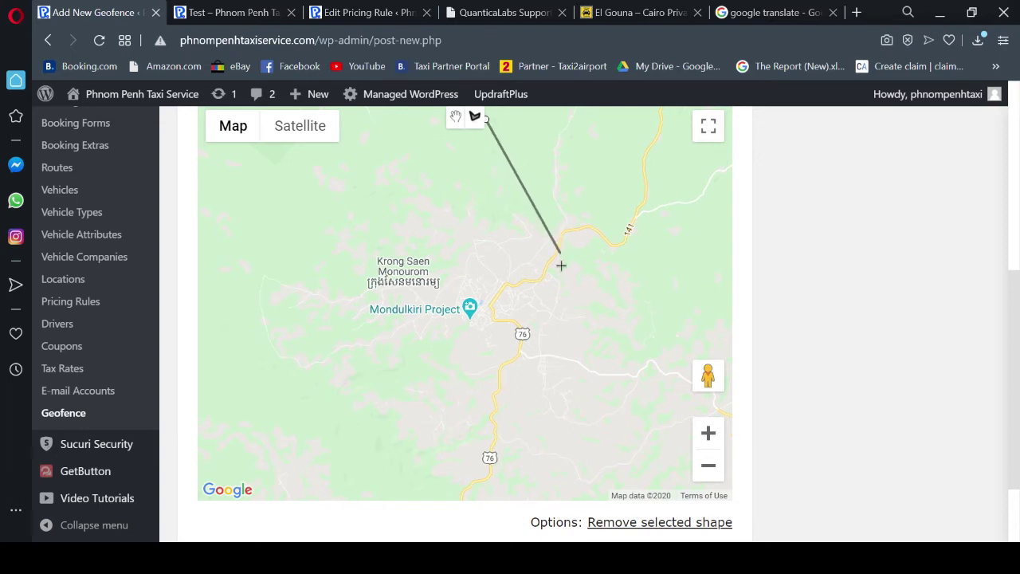
left_click(481, 117)
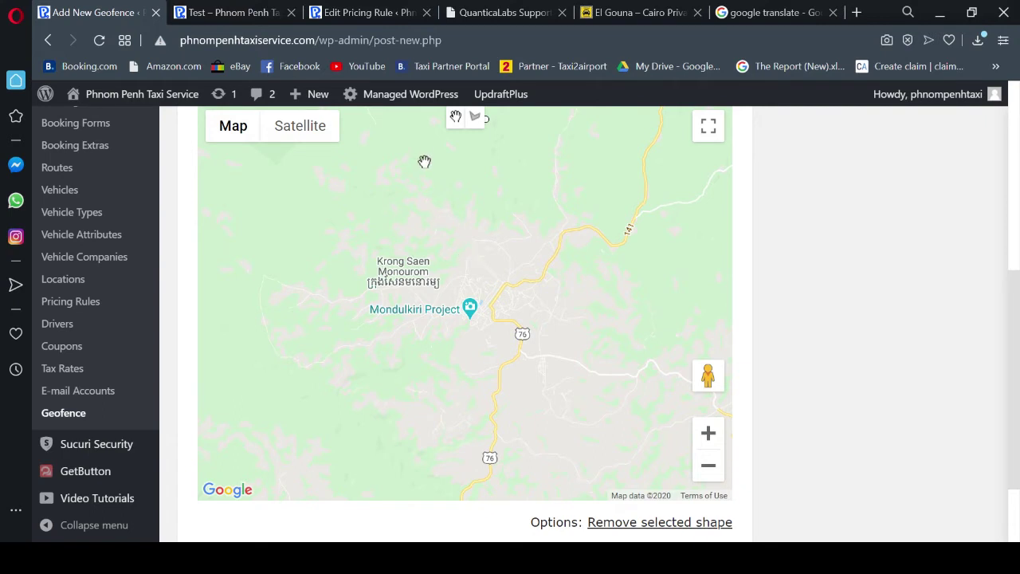
Step: Draw a closed geofence polygon around Mondulkiri Project, from the Krong Saen Monourom label east past road 141 and south to road 76
left_click(474, 117)
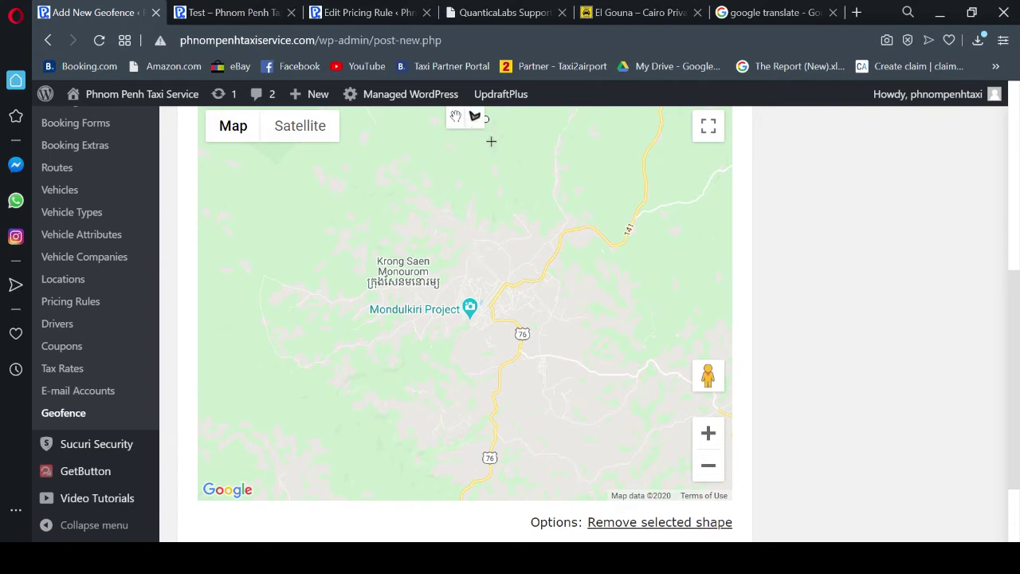
left_click(468, 227)
left_click(542, 290)
left_click(551, 324)
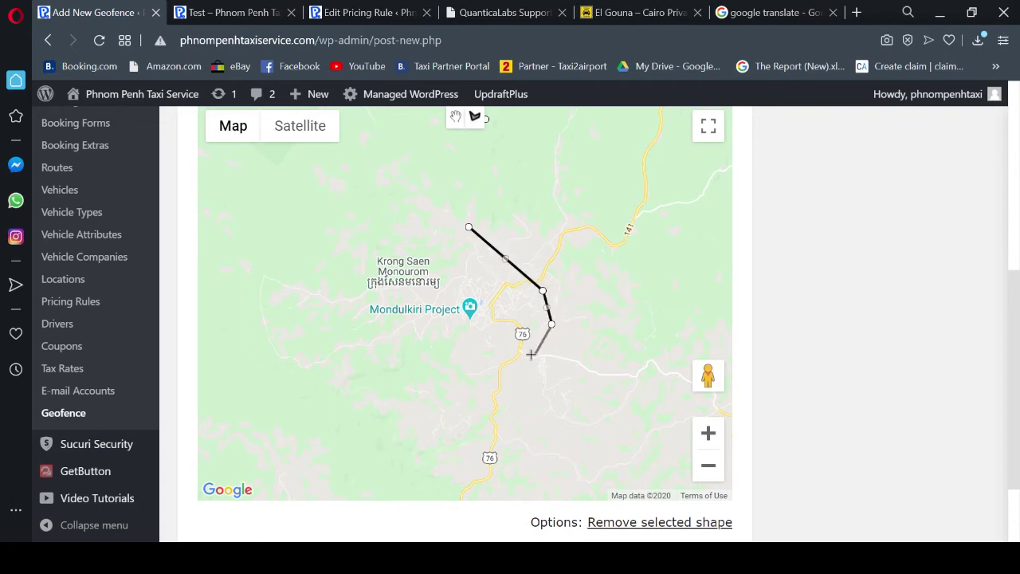
left_click(523, 353)
left_click(464, 365)
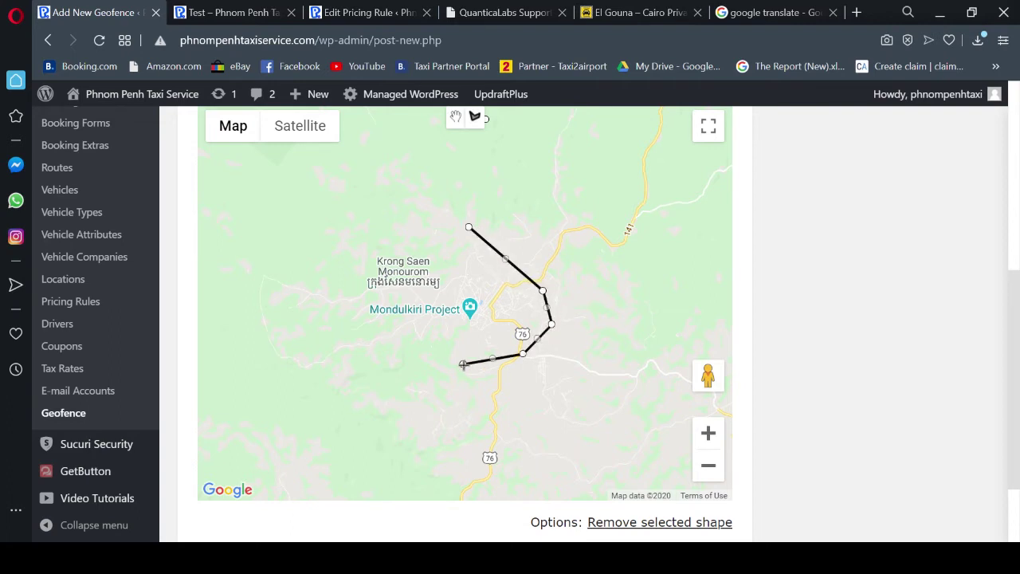
left_click(707, 438)
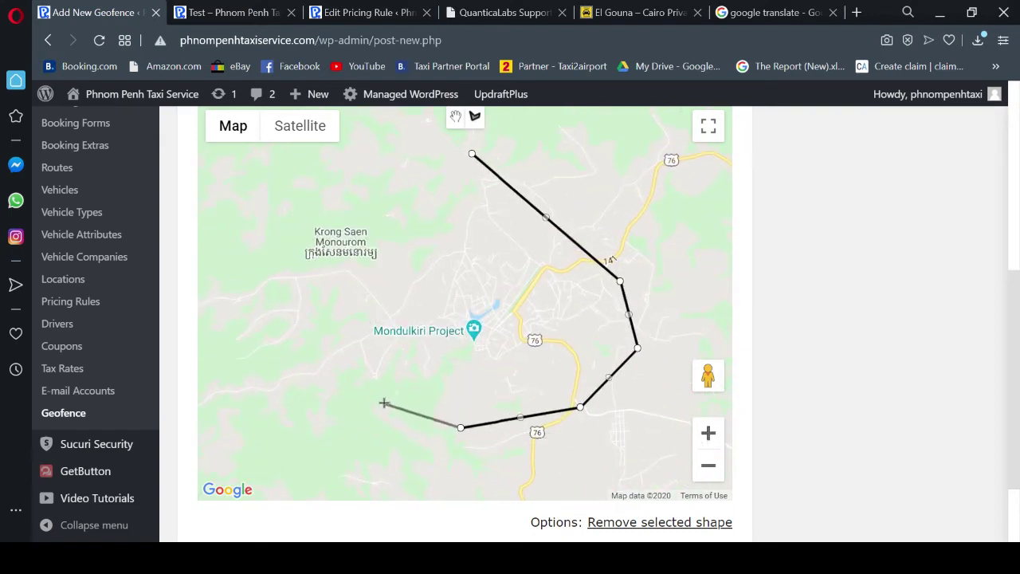
left_click(380, 394)
left_click(328, 346)
left_click(321, 308)
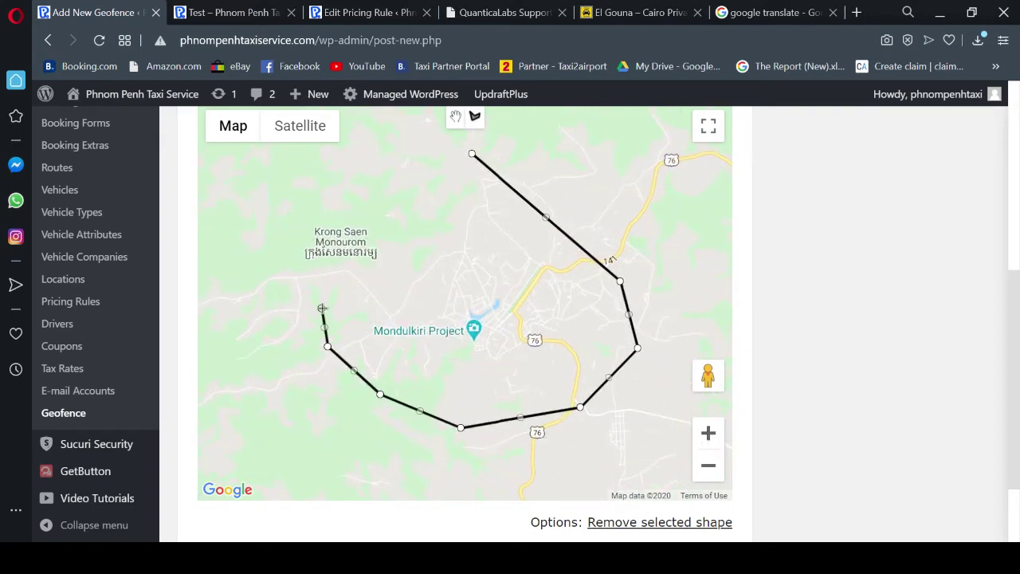
left_click(317, 264)
left_click(324, 232)
left_click(382, 214)
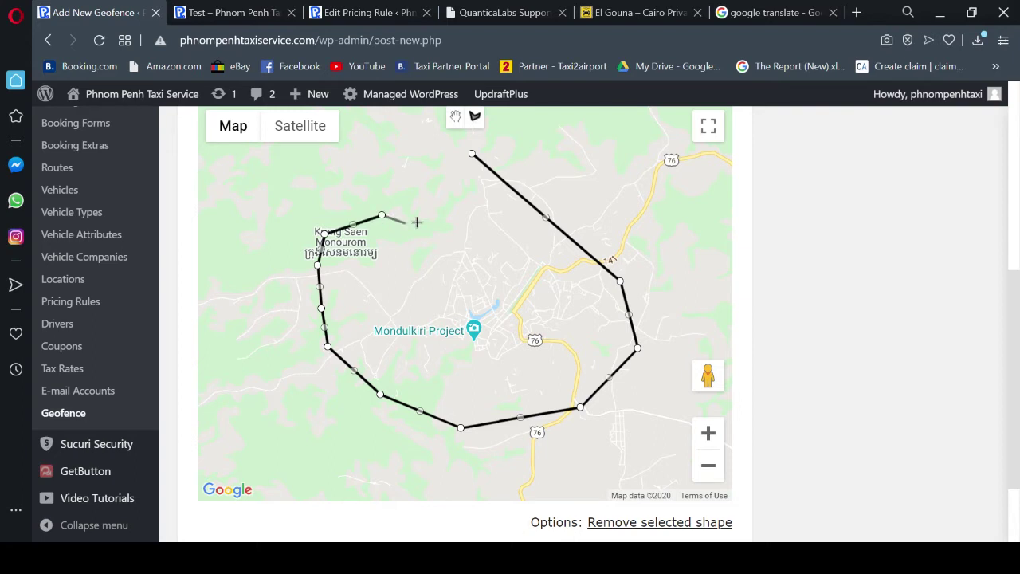
left_click(471, 155)
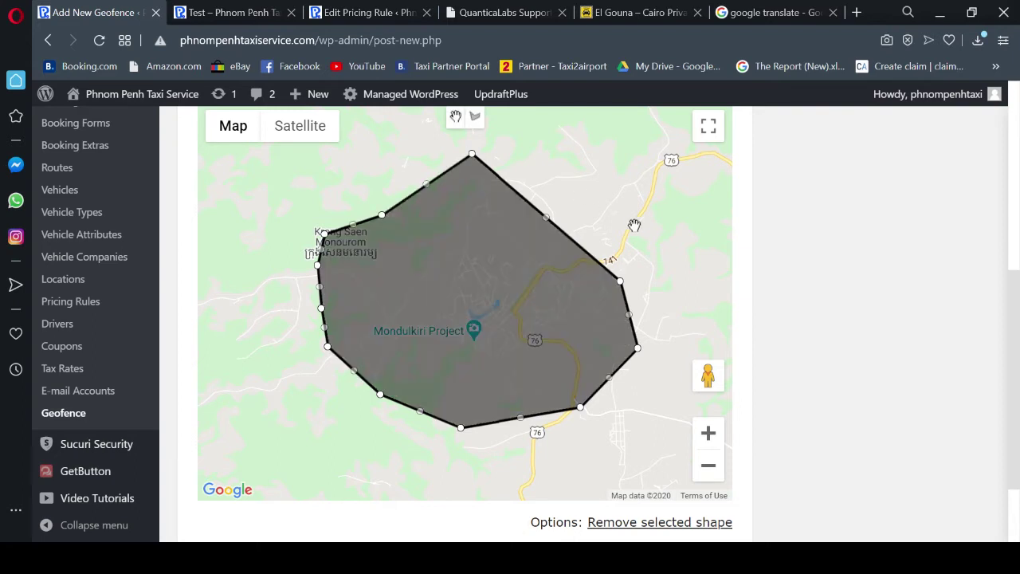
Step: Publish the Mondul Kiri geofence
scroll(678, 302, "up", 2)
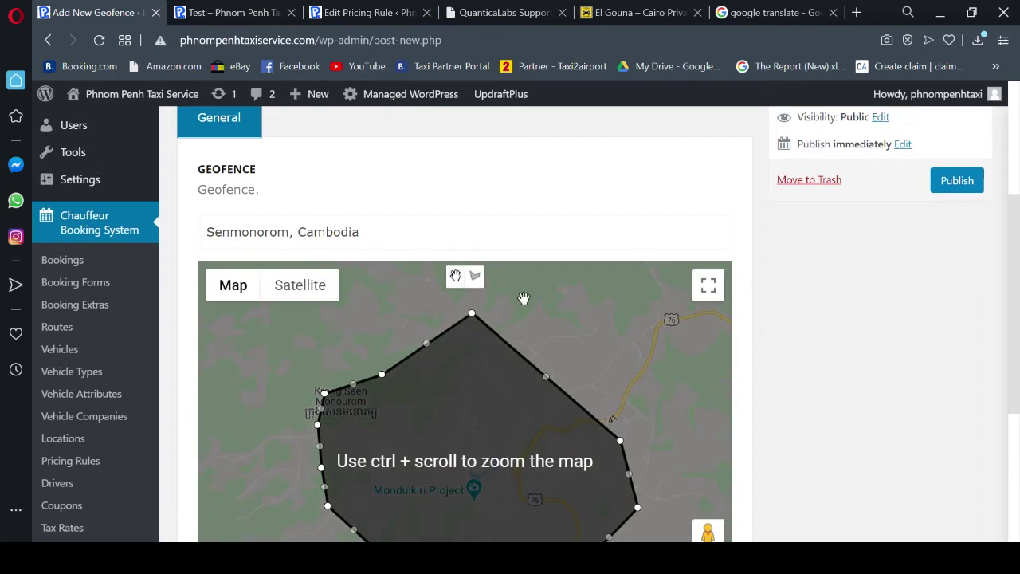
scroll(523, 298, "up", 3)
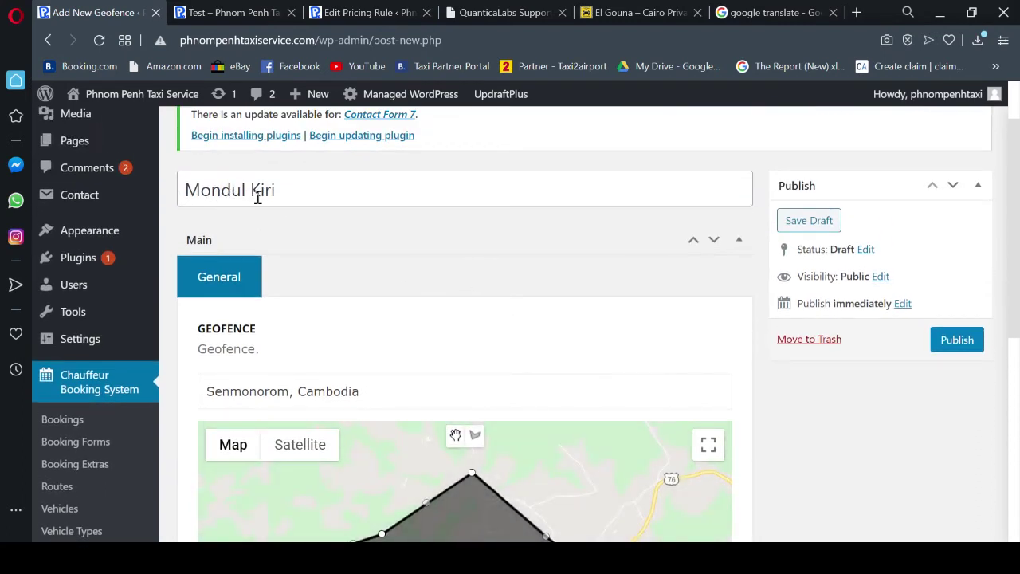
left_click(977, 341)
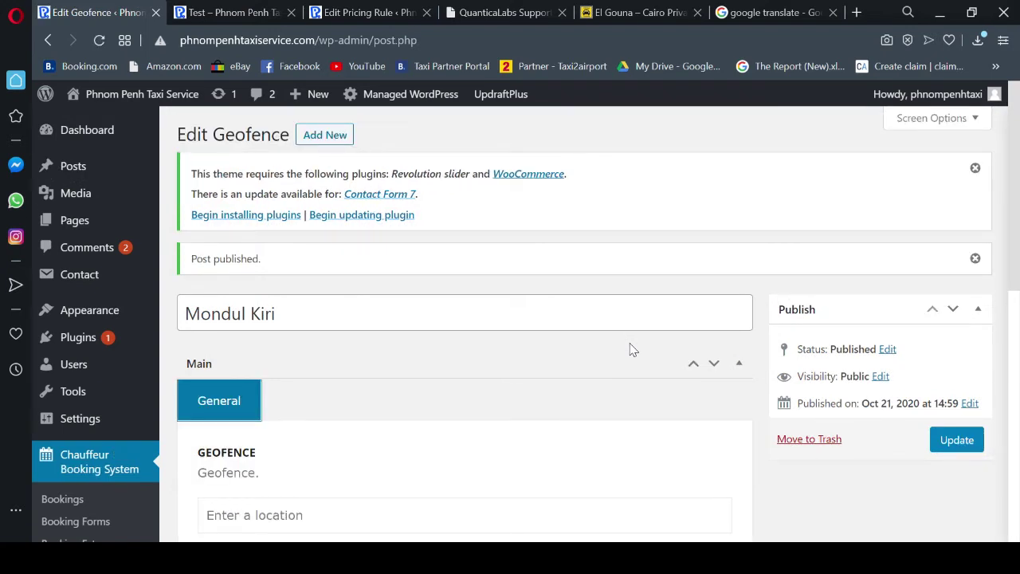
Step: Add a new geofence titled "Stung Treng" and set its location to Stung Treng, Cambodia
left_click(321, 137)
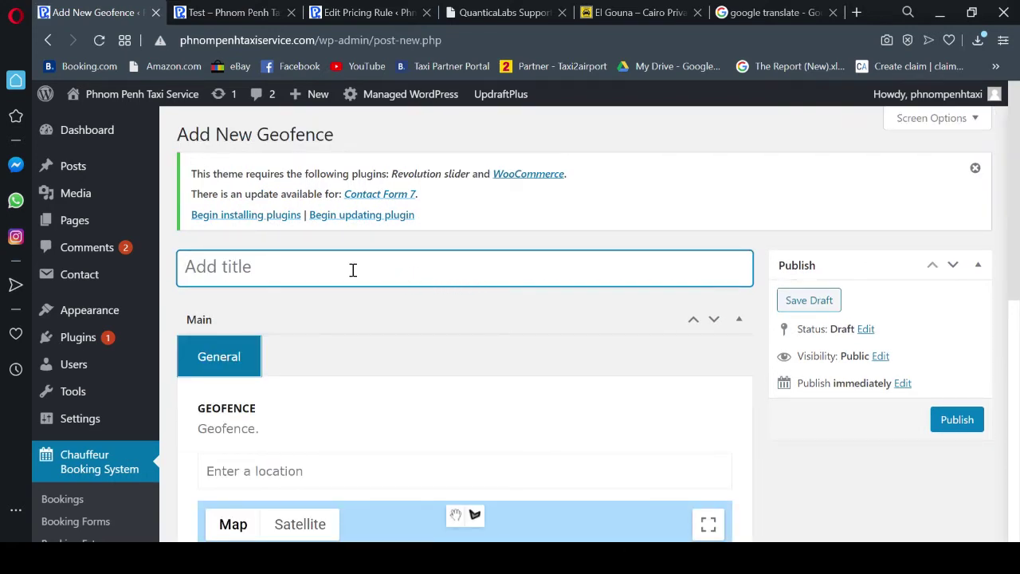
type("St")
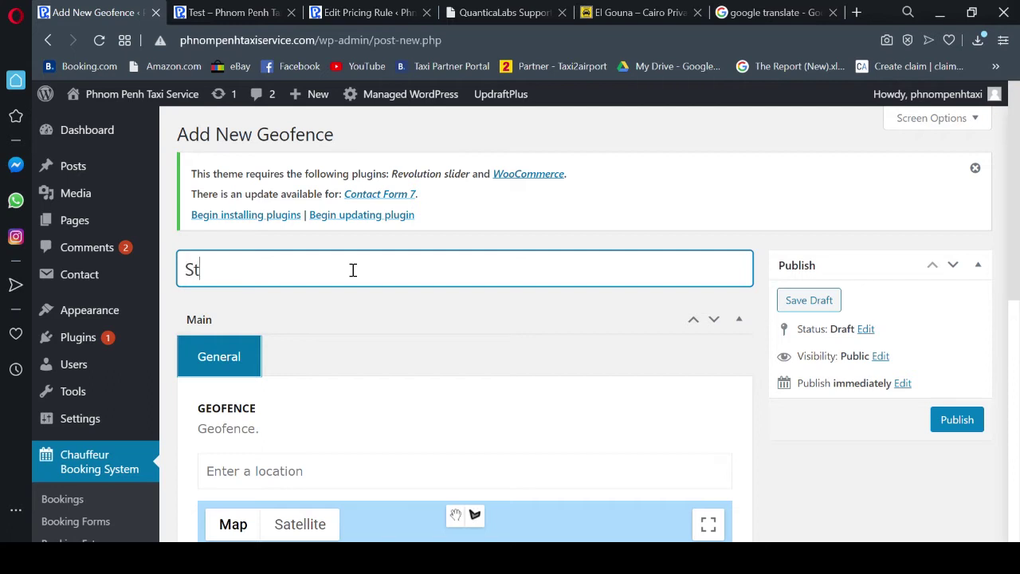
type("ung Treng")
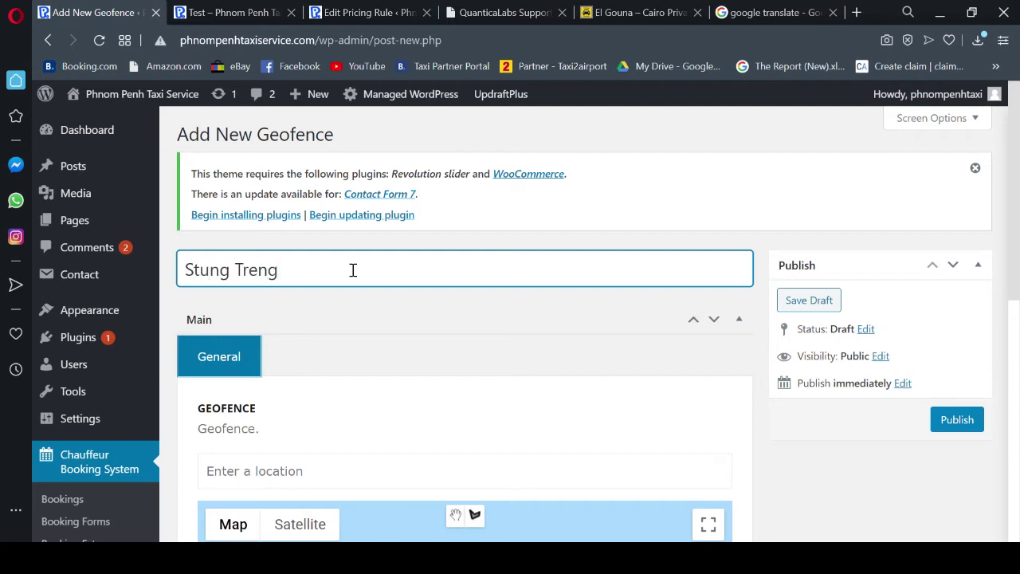
left_click_drag(296, 270, 183, 273)
key("ctrl+c")
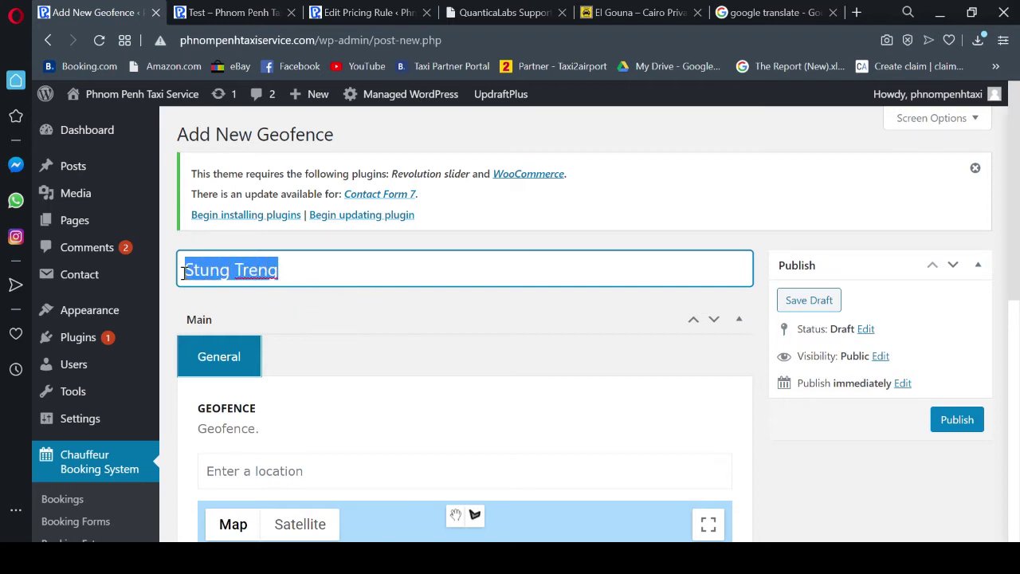
left_click(282, 472)
key("ctrl+v")
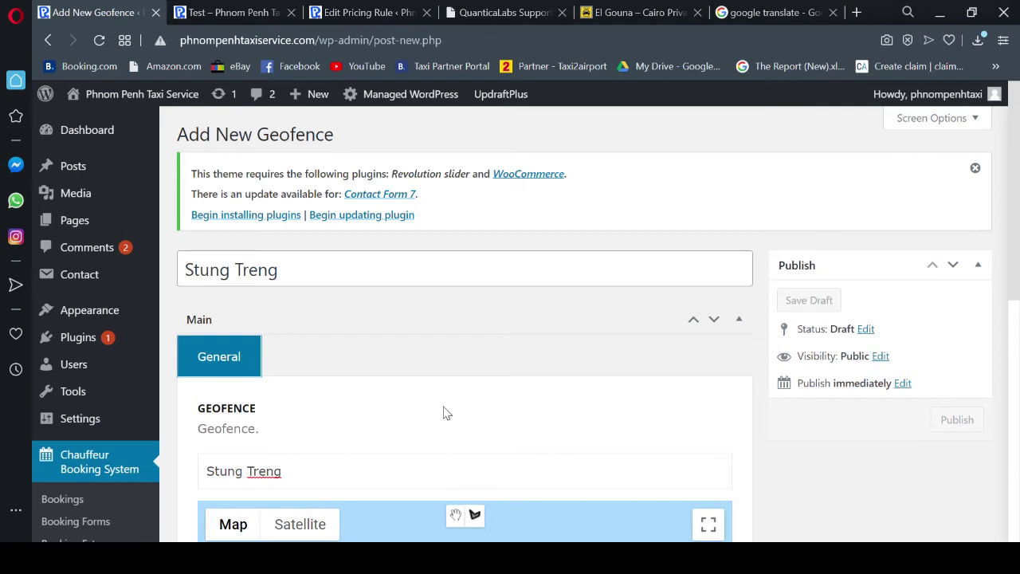
scroll(446, 412, "down", 2)
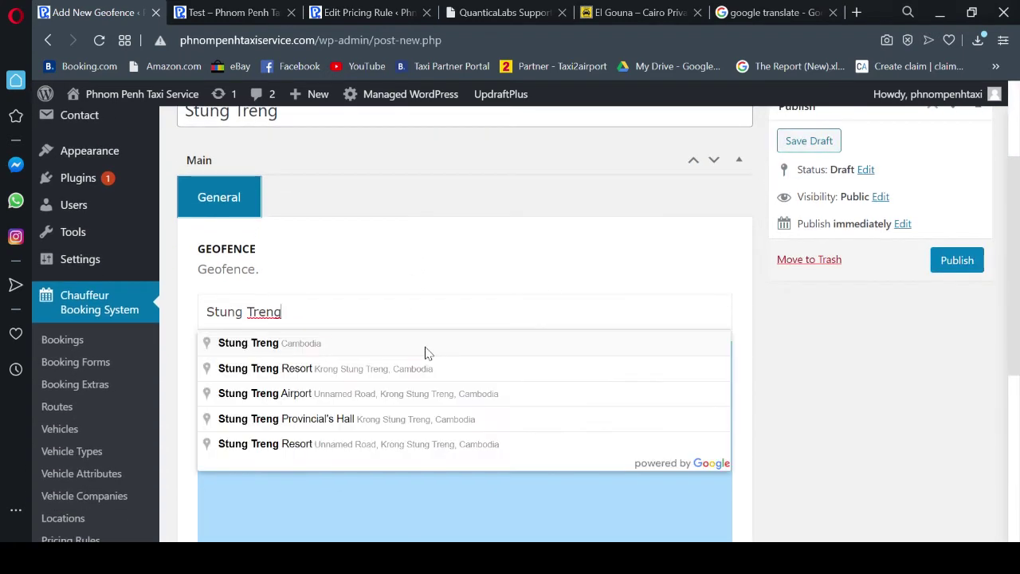
left_click(298, 349)
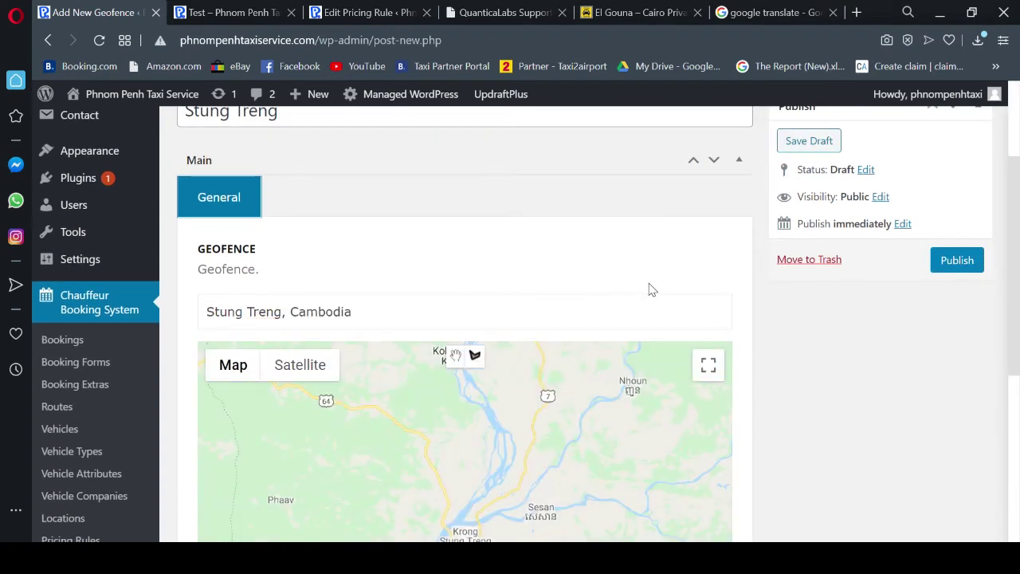
Step: Draw a closed geofence polygon around Krong Stung Treng, from Thala Barivat District across the Tonle Sekong River, past road 7 and south of road 64
scroll(653, 289, "down", 2)
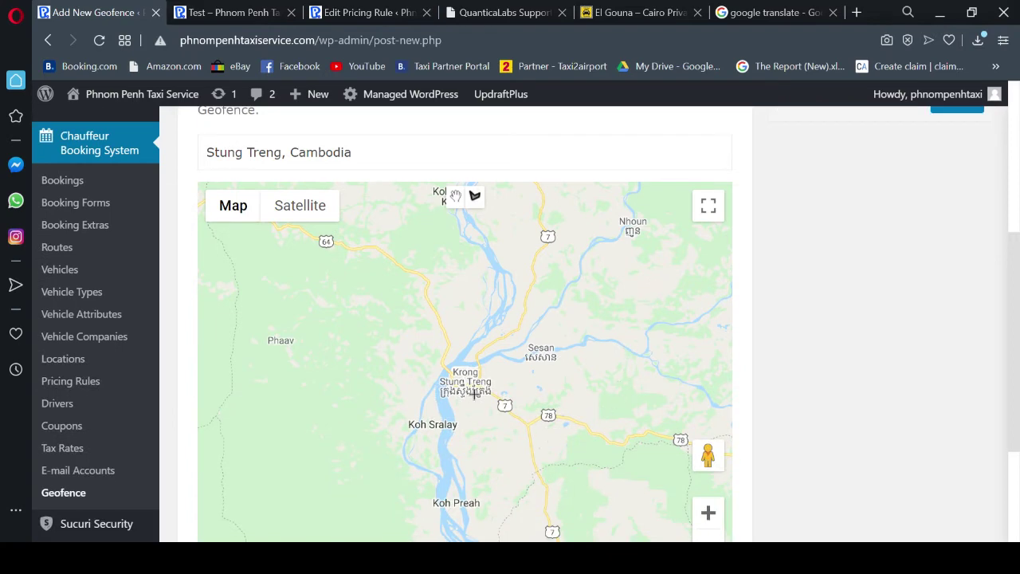
left_click(709, 512)
left_click(708, 512)
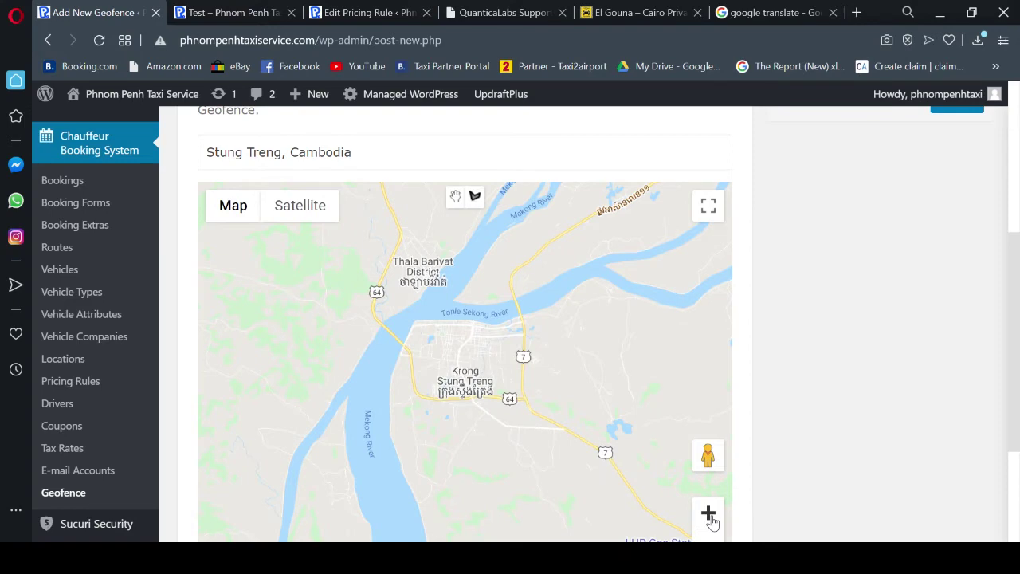
left_click(708, 512)
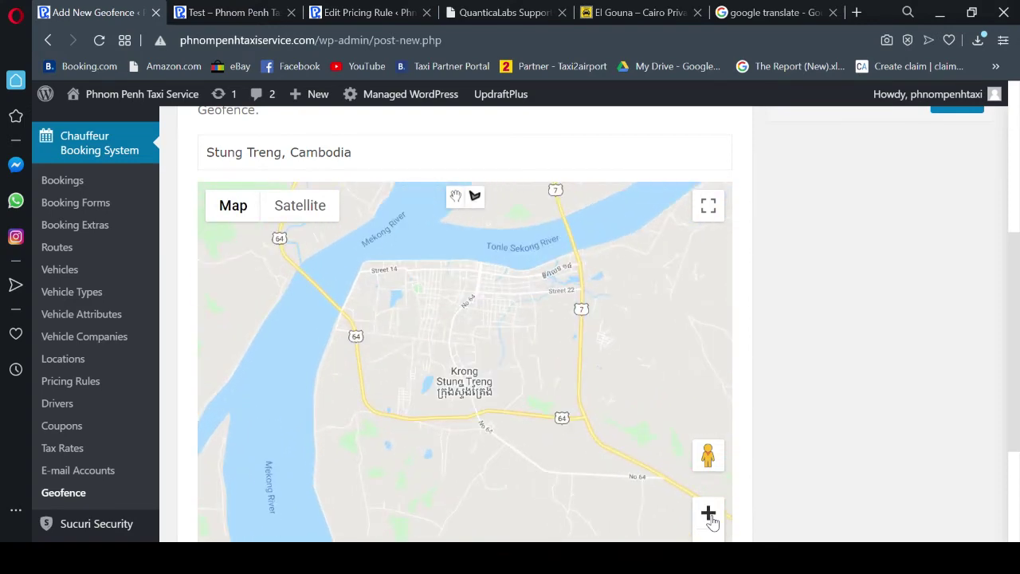
scroll(717, 526, "down", 1)
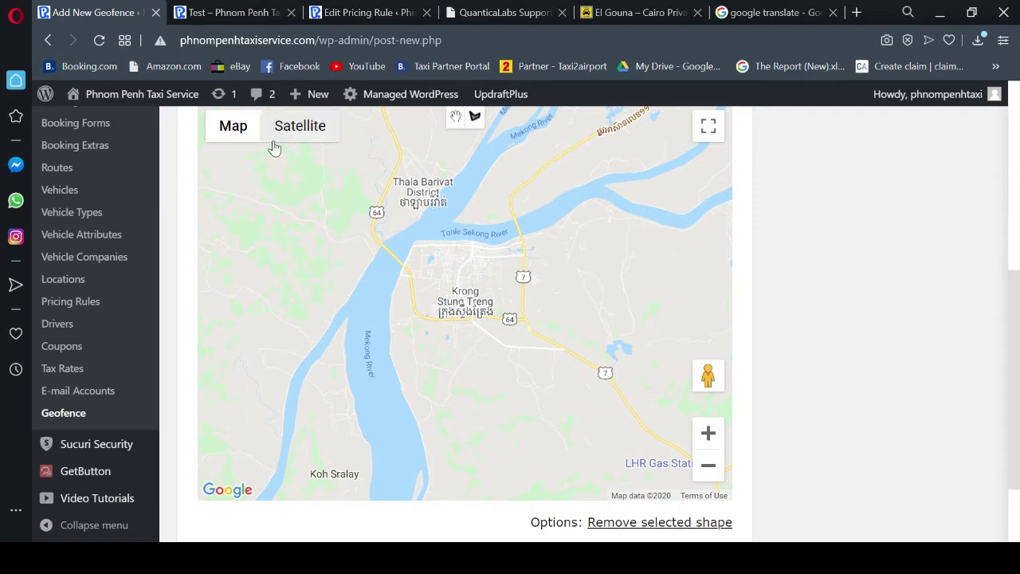
left_click(475, 117)
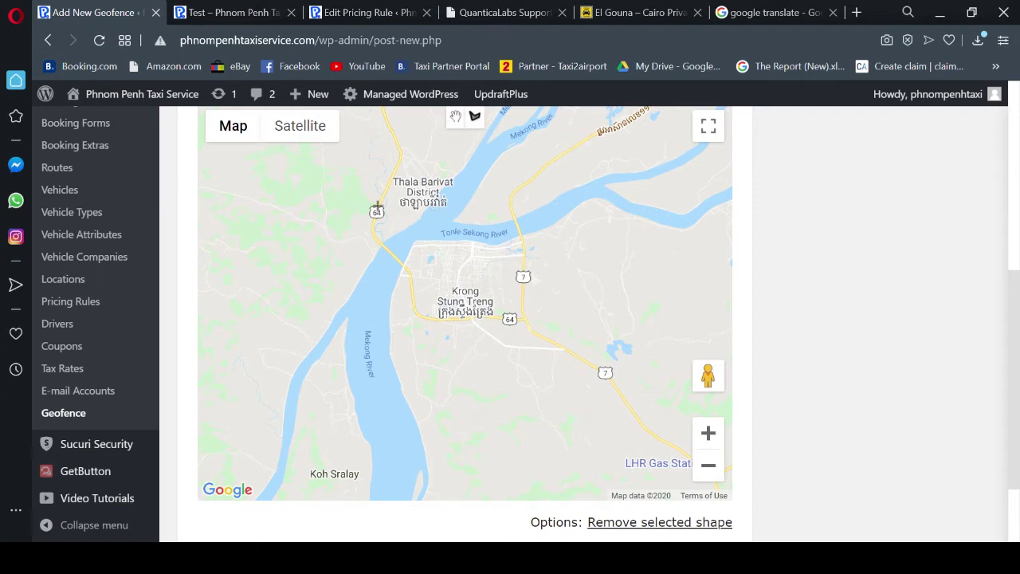
left_click(353, 200)
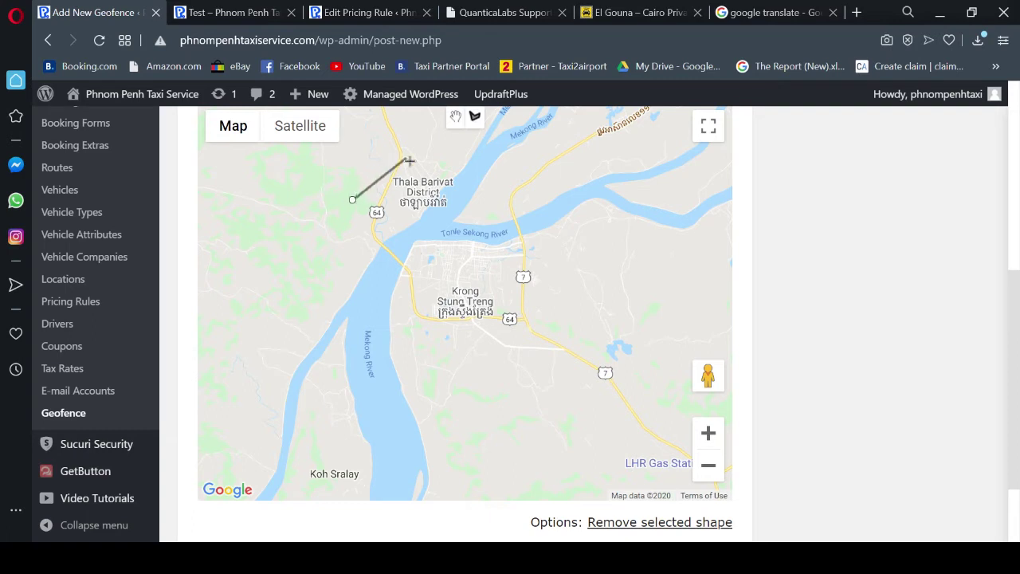
left_click(476, 173)
left_click(491, 204)
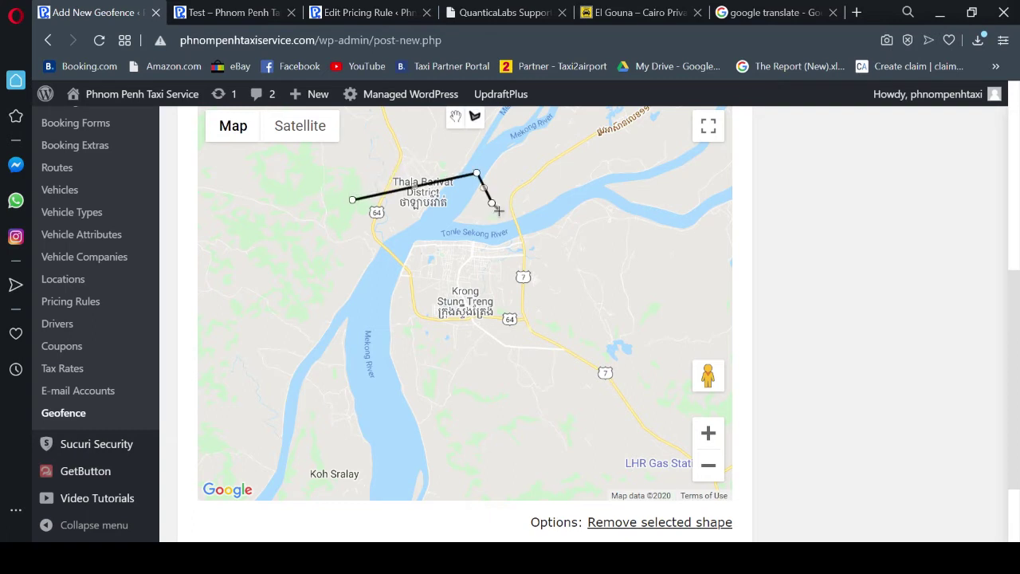
left_click(531, 235)
left_click(537, 293)
left_click(510, 332)
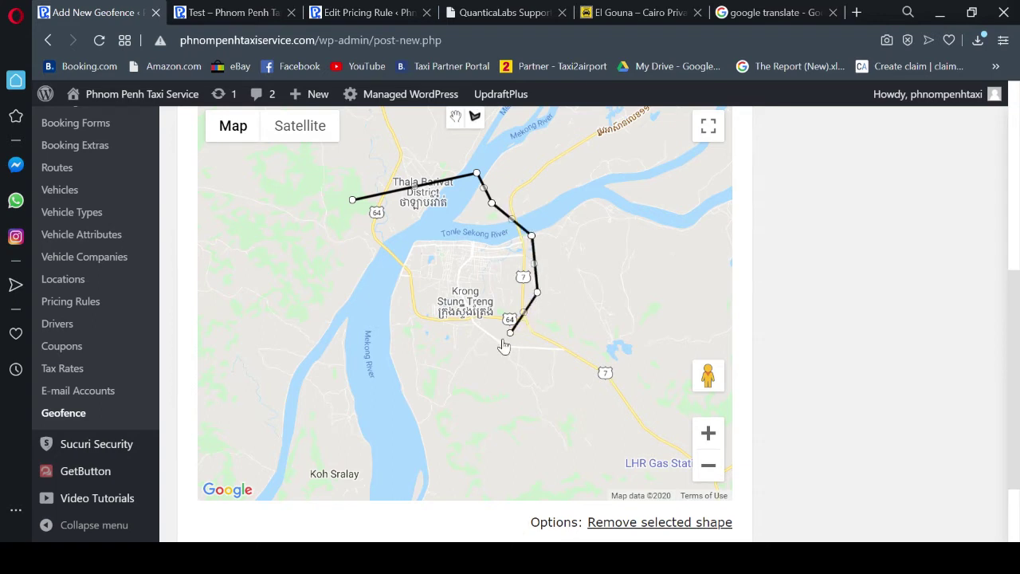
left_click(441, 341)
left_click(408, 318)
left_click(388, 269)
left_click(363, 224)
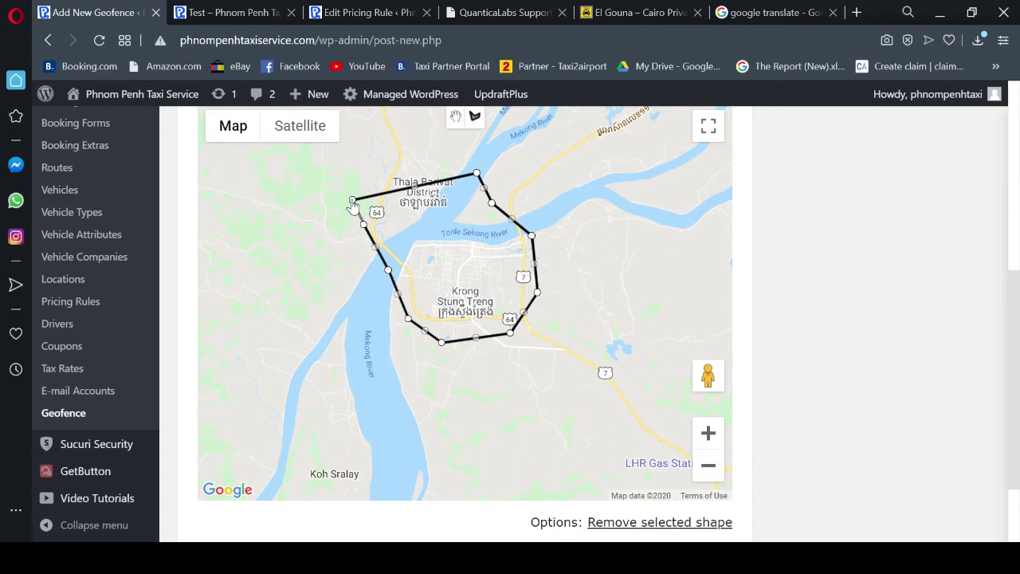
left_click(352, 199)
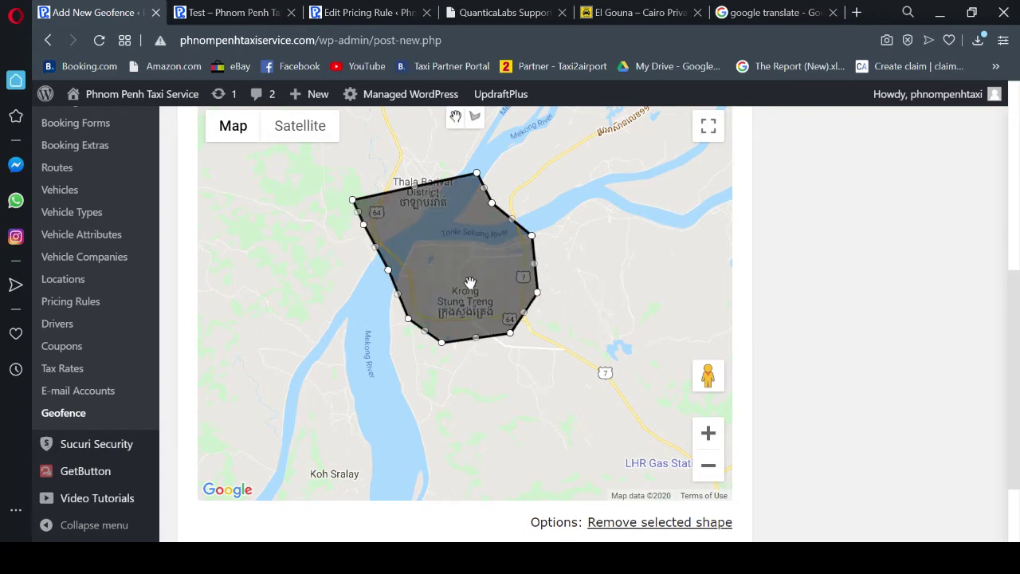
Step: Check the polygon's coverage around Krong Stung Treng and publish the Stung Treng geofence
left_click(708, 435)
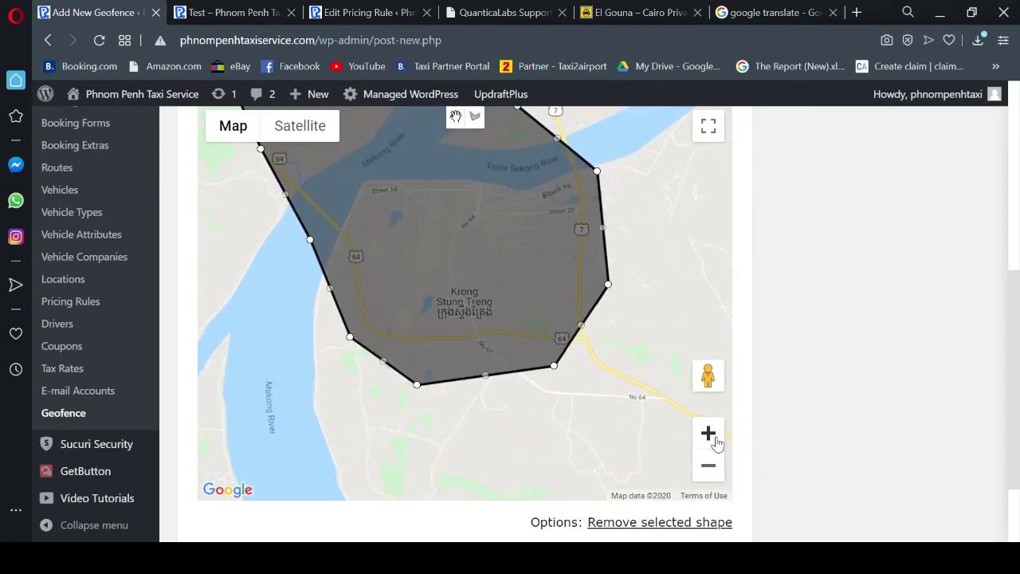
left_click(714, 438)
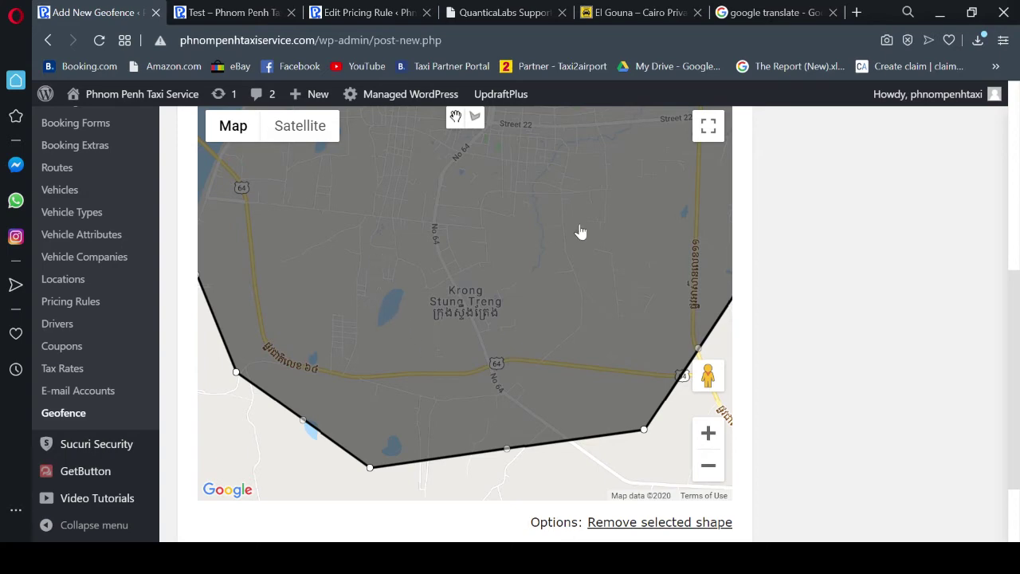
scroll(614, 255, "down", 3)
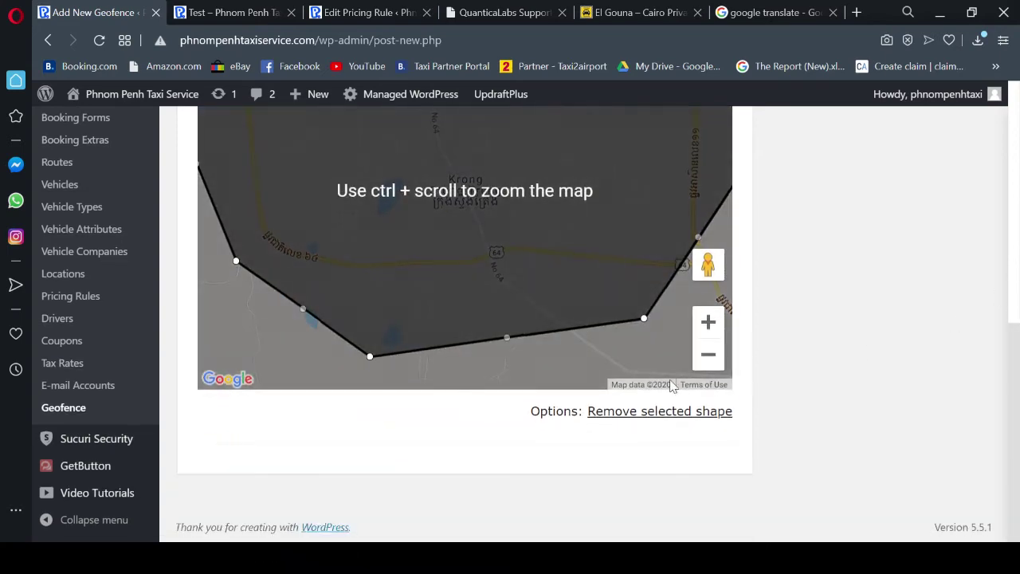
left_click(709, 353)
left_click(708, 354)
scroll(846, 347, "up", 5)
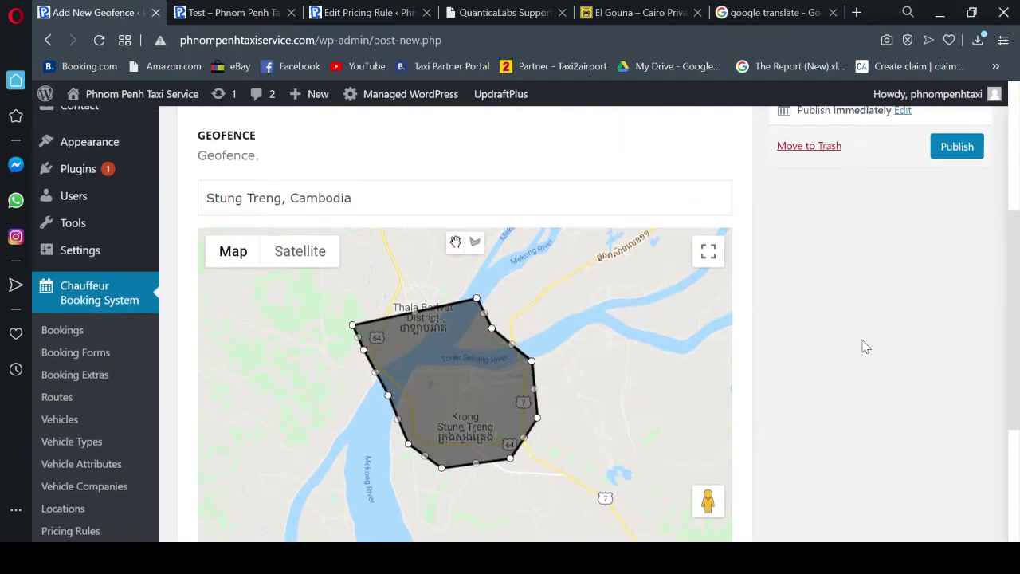
left_click(956, 150)
scroll(592, 391, "up", 3)
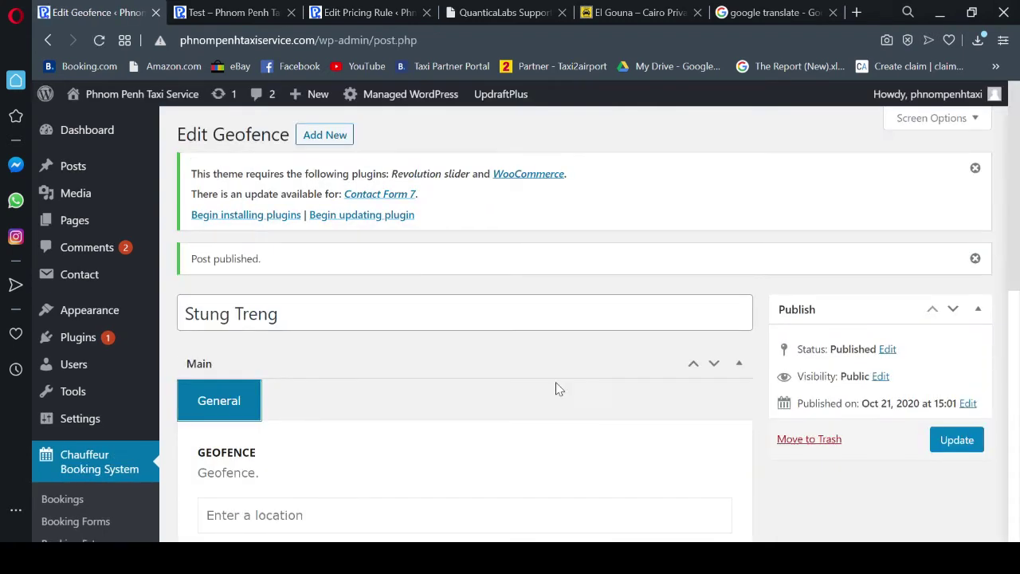
Step: Add a new geofence titled "Ratanakiri" and set its location to Krong Ban Lung, Cambodia
left_click(327, 137)
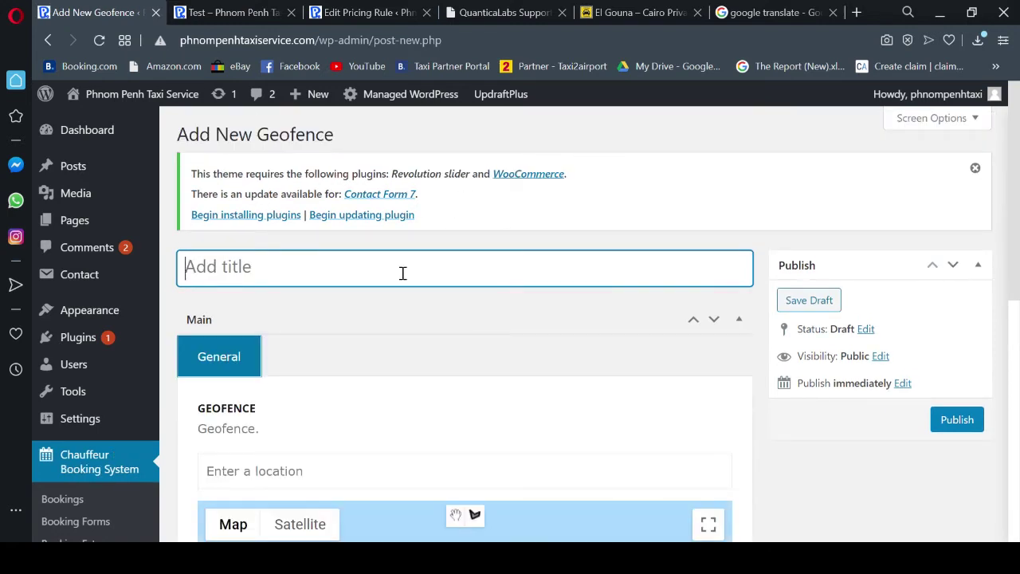
type("Rat")
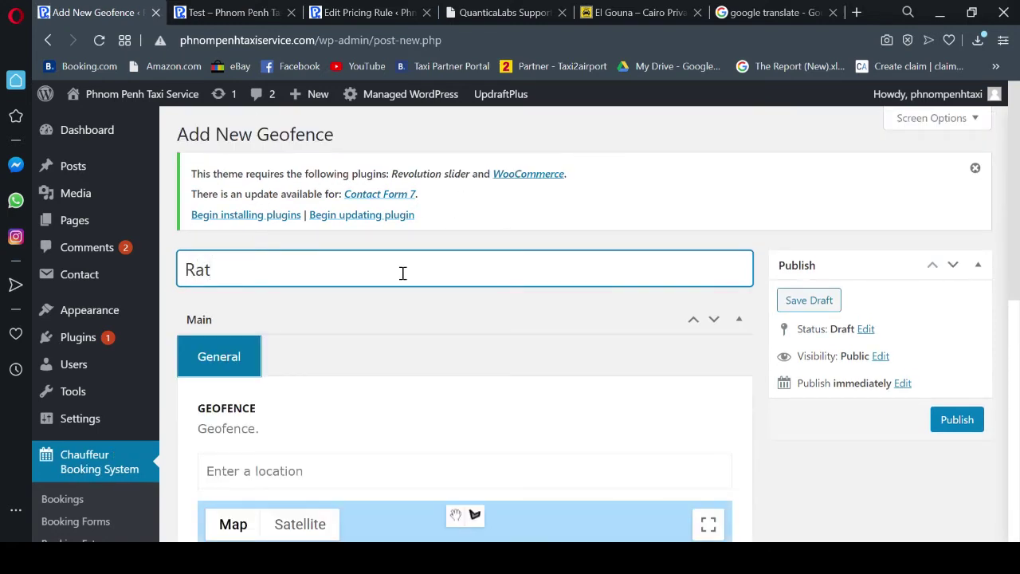
type("anakiri Town")
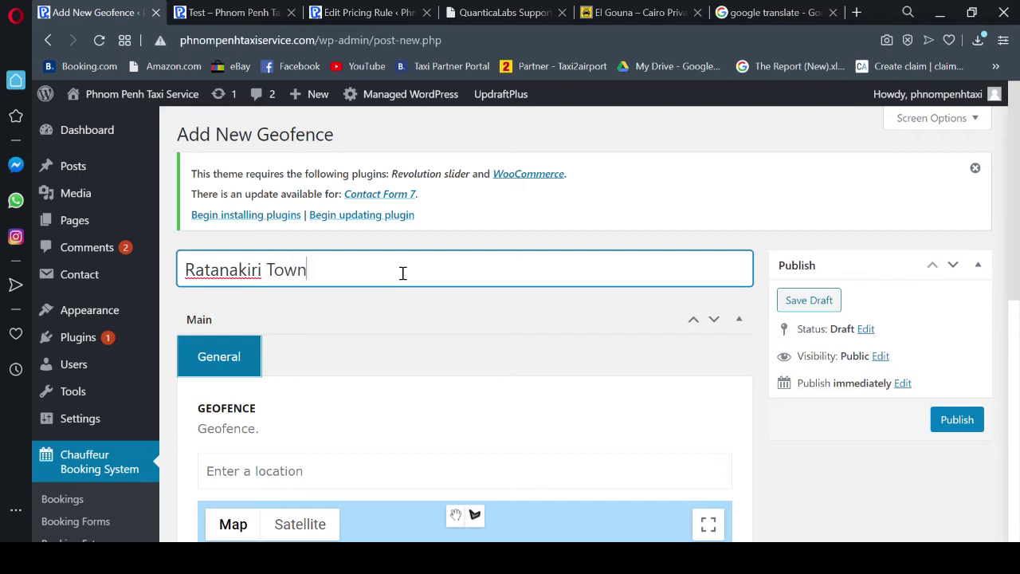
scroll(418, 312, "down", 1)
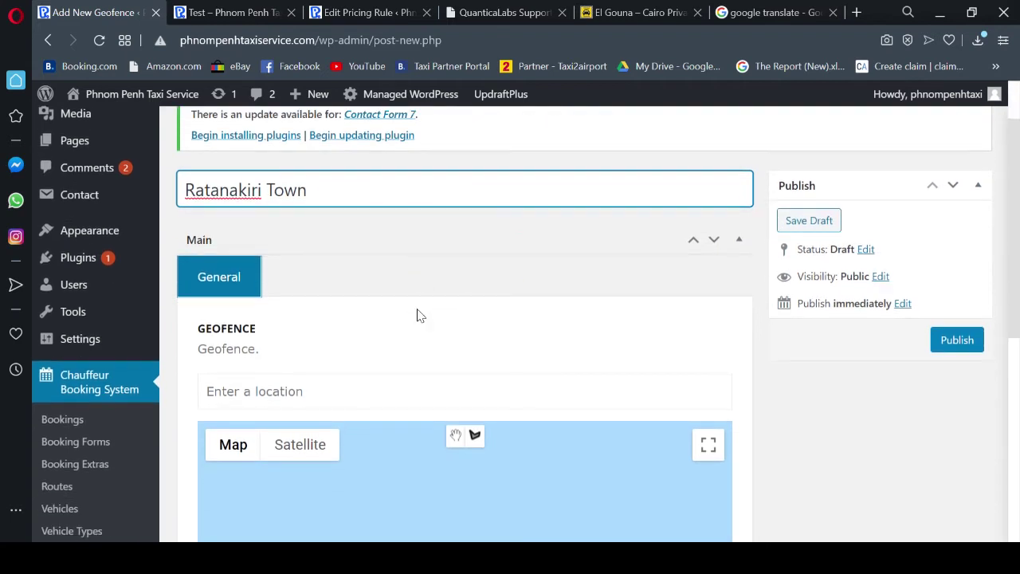
key("BackSpace")
key("BackSpace")
key("BackSpace")
left_click(327, 400)
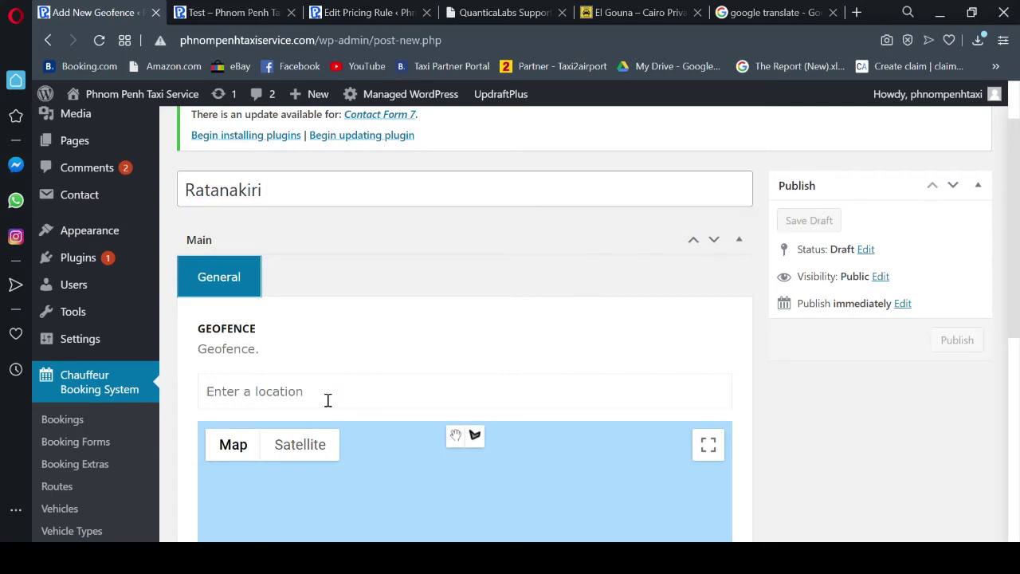
type("Kron")
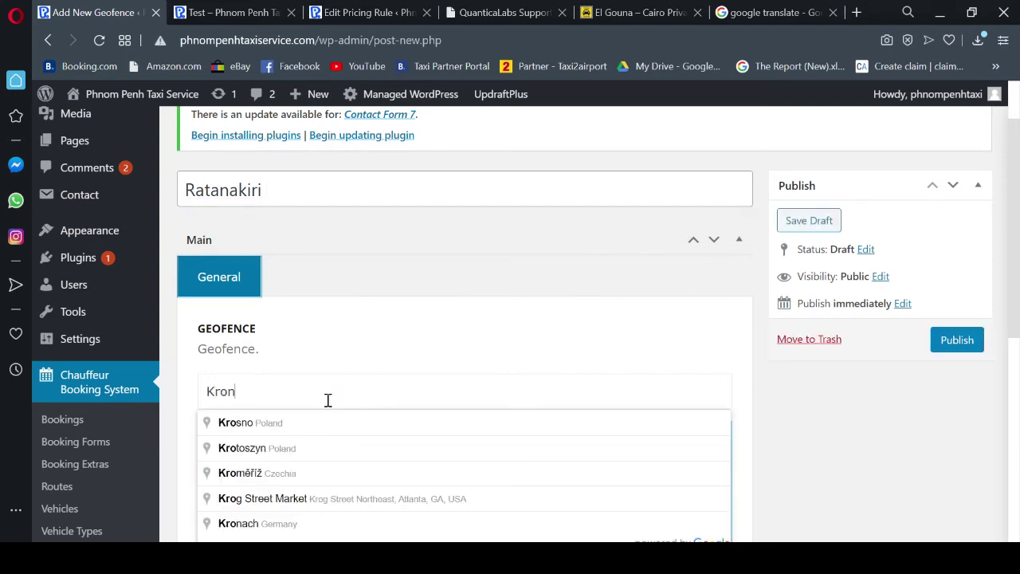
type("g ban")
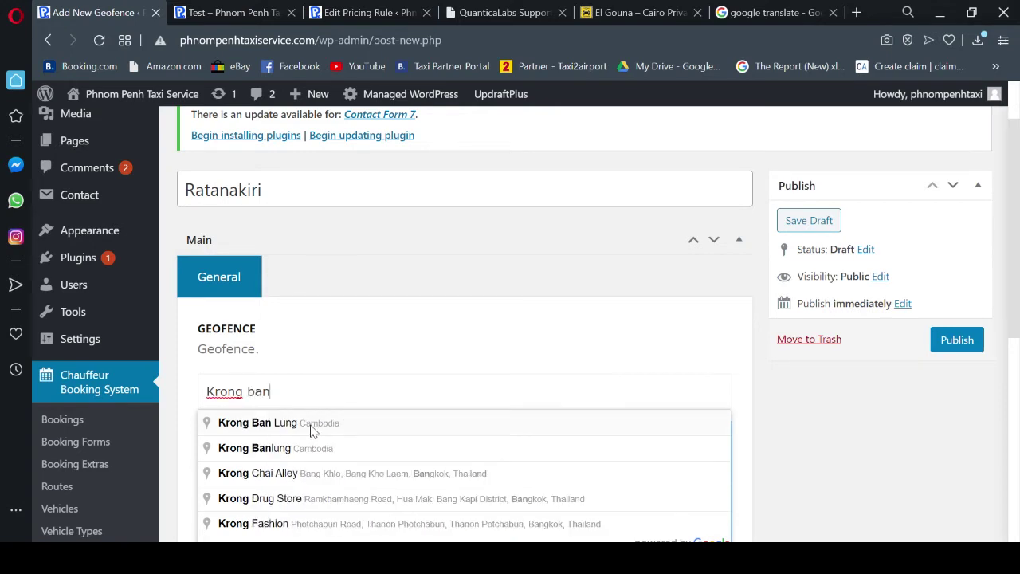
left_click(310, 430)
Step: Draw a closed geofence polygon around Krong Ban Lung, enclosing the lake north of town and Yeak Laom to the east
scroll(610, 337, "down", 2)
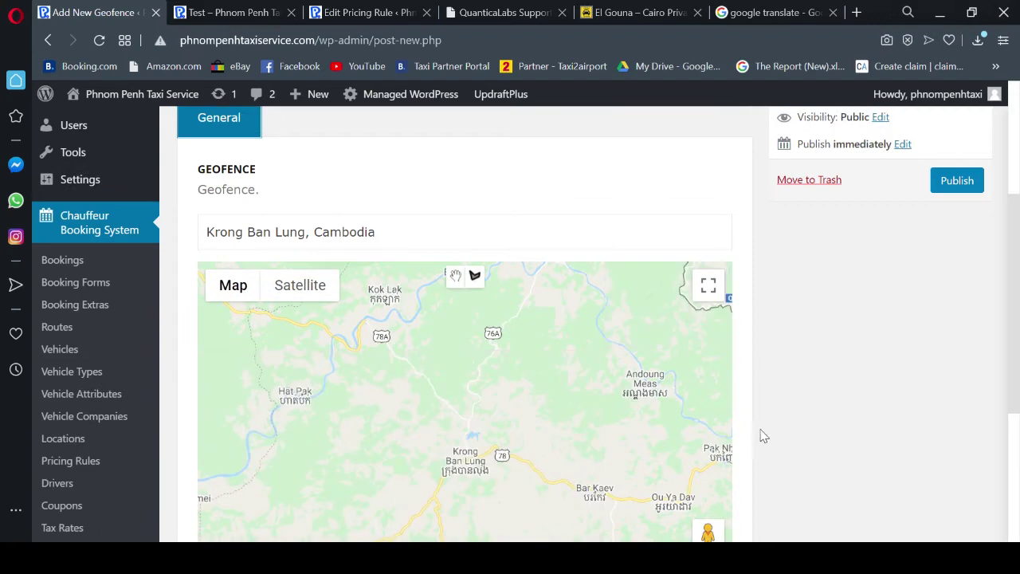
scroll(746, 428, "down", 1)
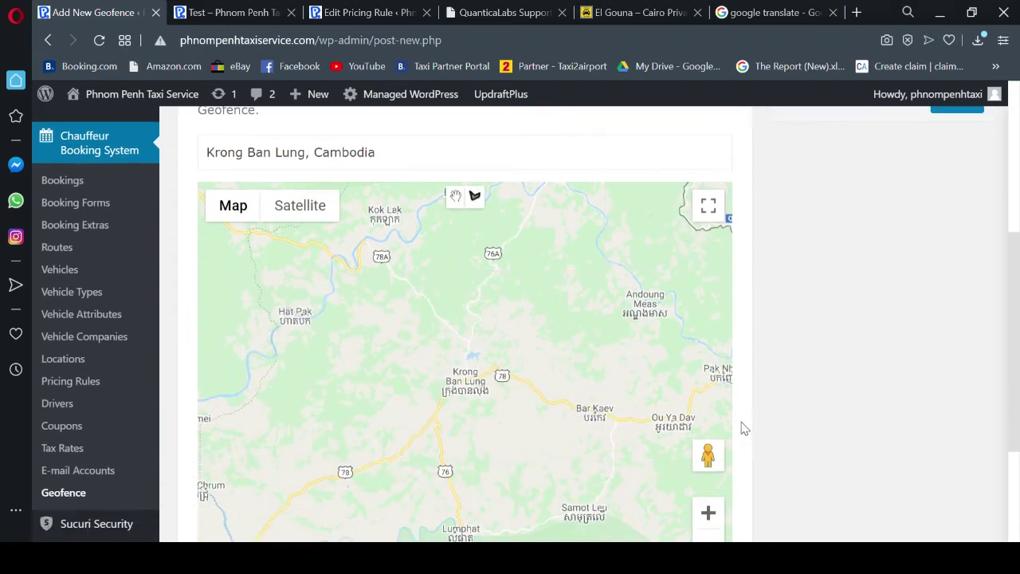
left_click(710, 514)
left_click(710, 515)
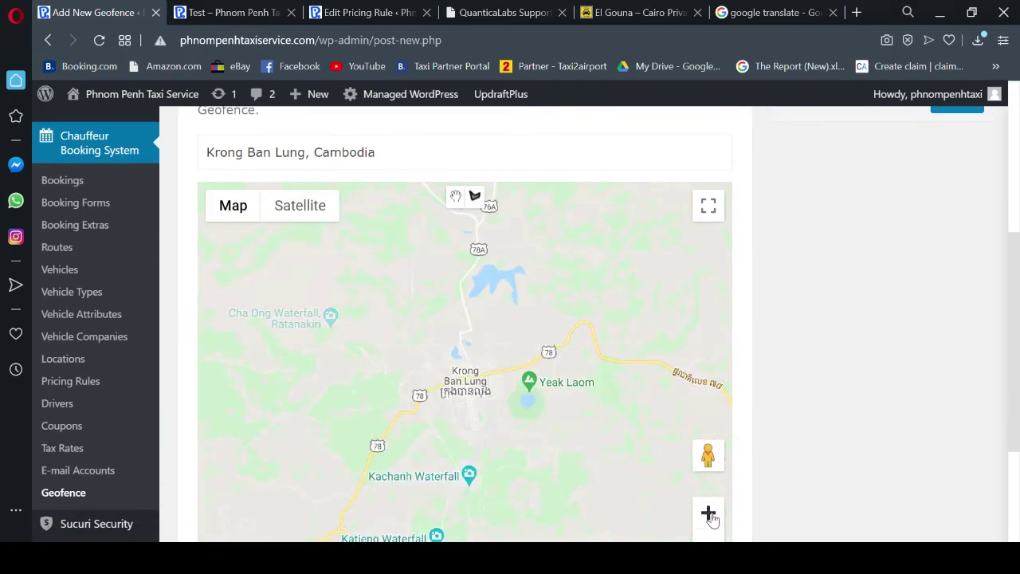
left_click(708, 514)
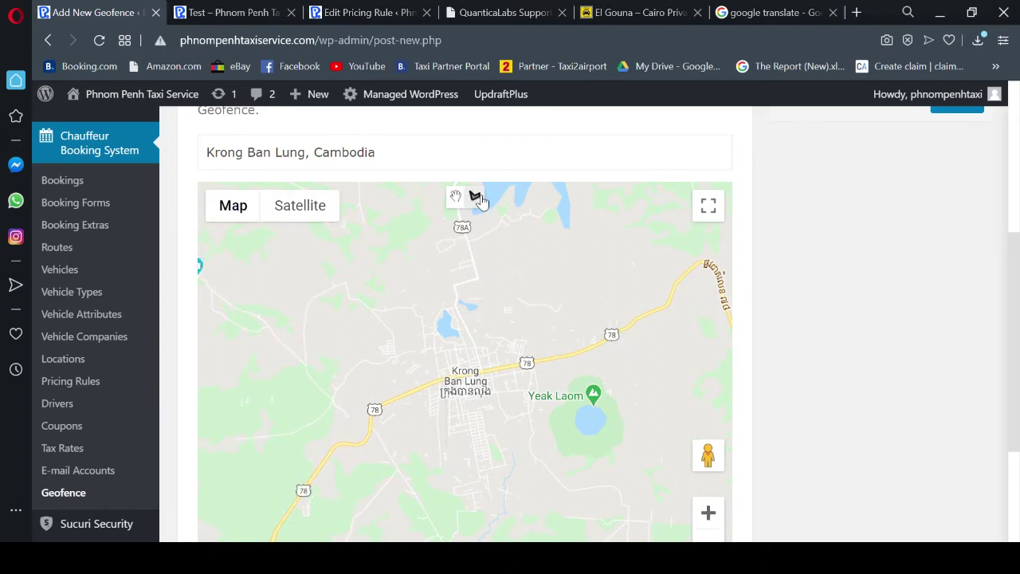
left_click(412, 326)
double_click(480, 303)
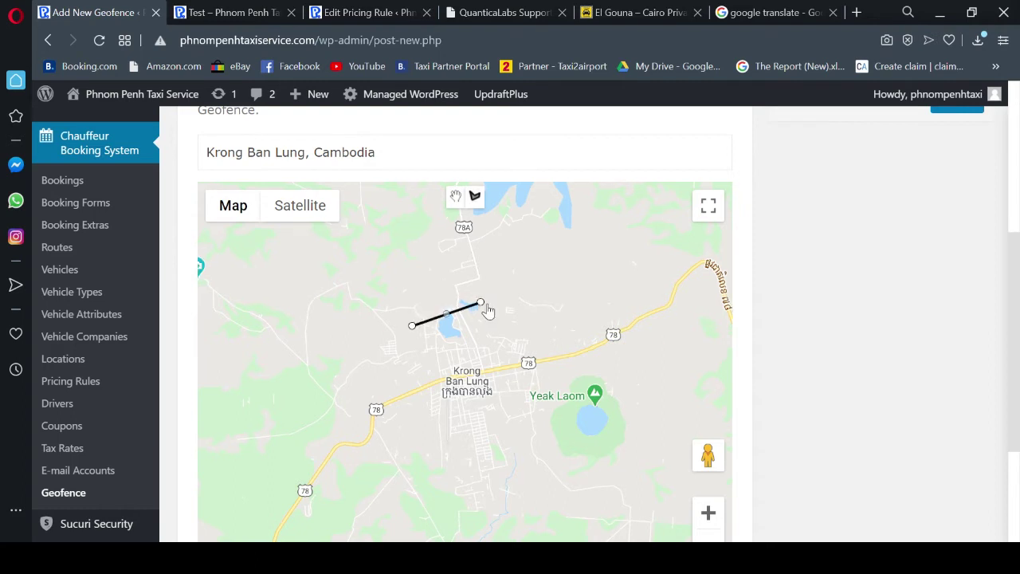
left_click(533, 319)
left_click(568, 337)
left_click(614, 386)
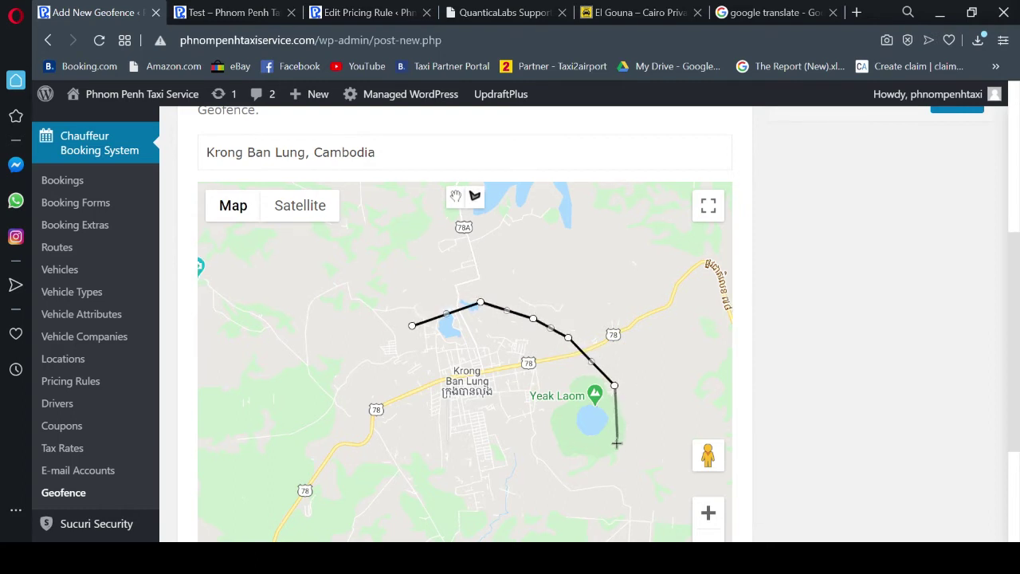
left_click(593, 457)
left_click(519, 478)
left_click(448, 476)
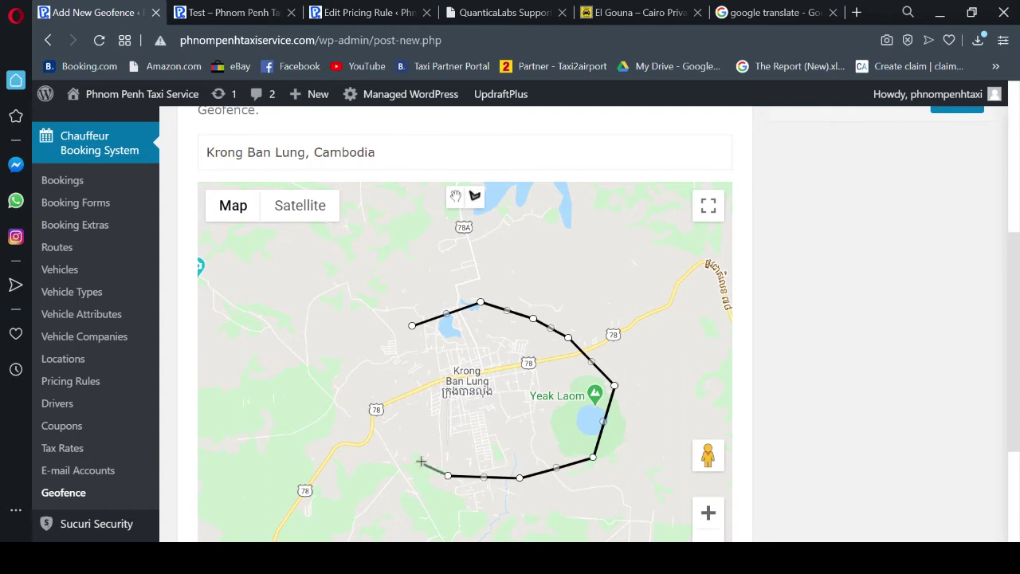
left_click(403, 433)
left_click(387, 377)
left_click(410, 325)
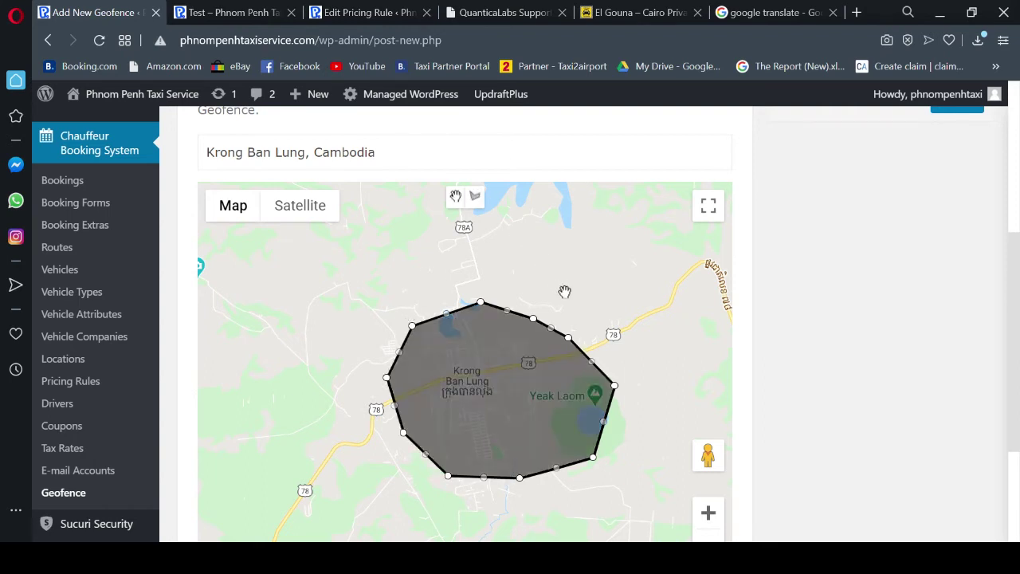
Step: Publish the Ratanakiri geofence
scroll(563, 286, "up", 2)
scroll(329, 206, "up", 1)
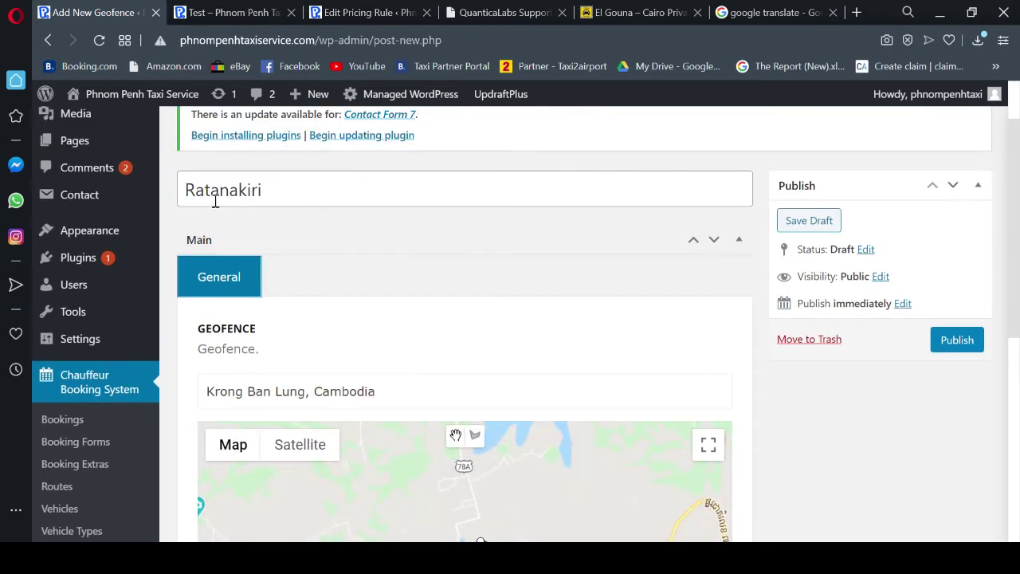
left_click(956, 339)
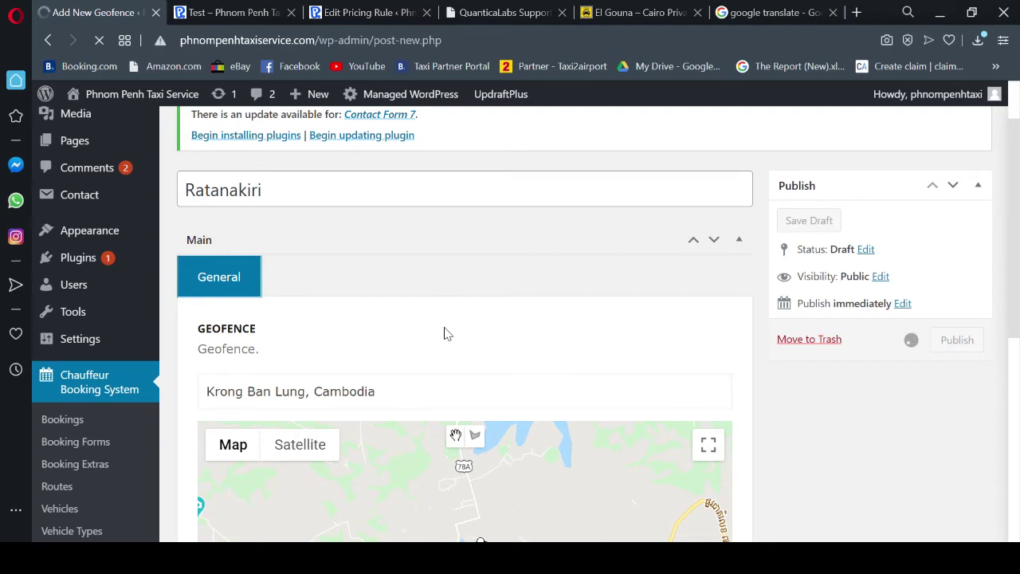
Step: Add a new geofence titled "Kampong Thom"
scroll(446, 333, "up", 1)
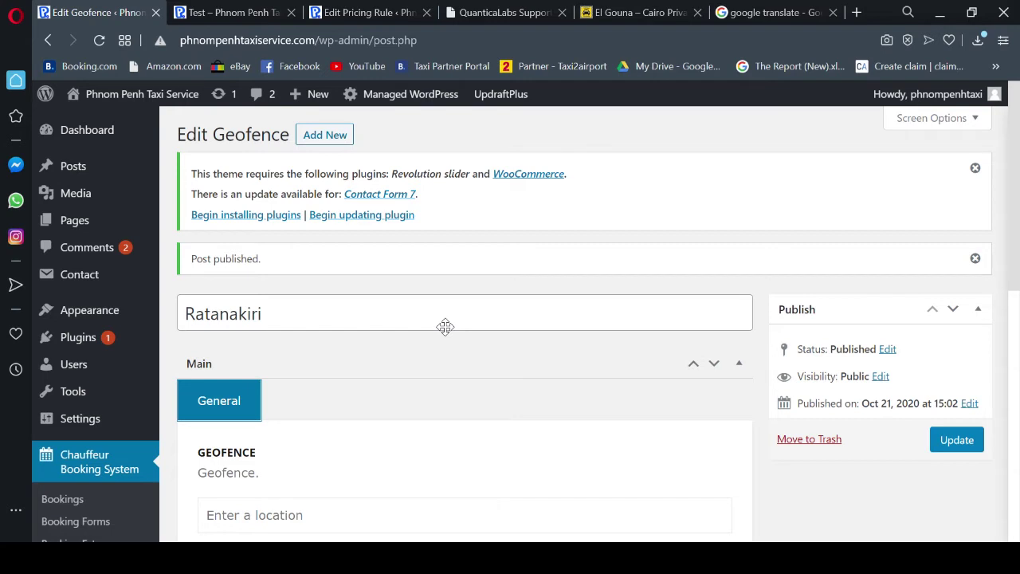
left_click(327, 137)
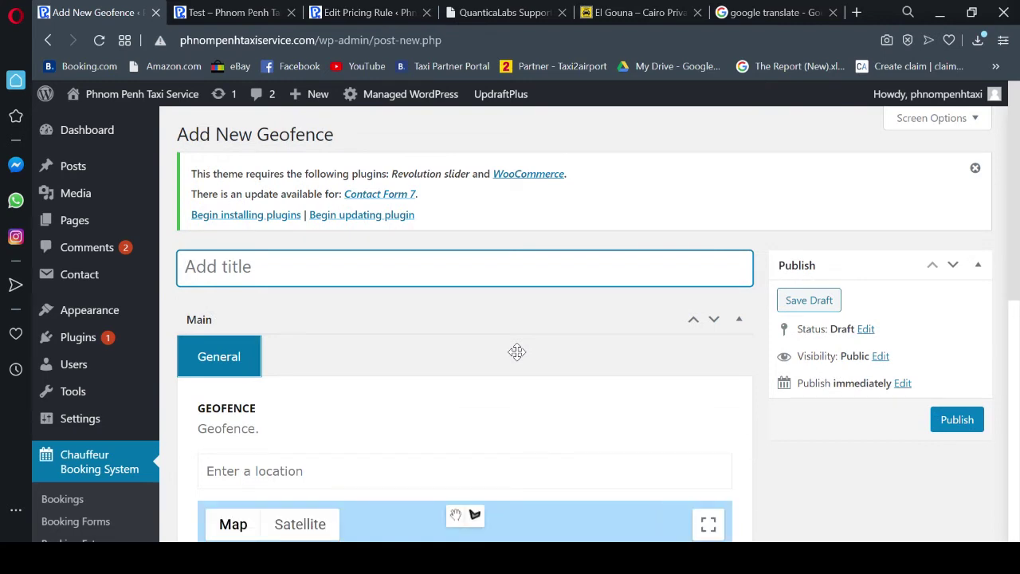
type("Kam")
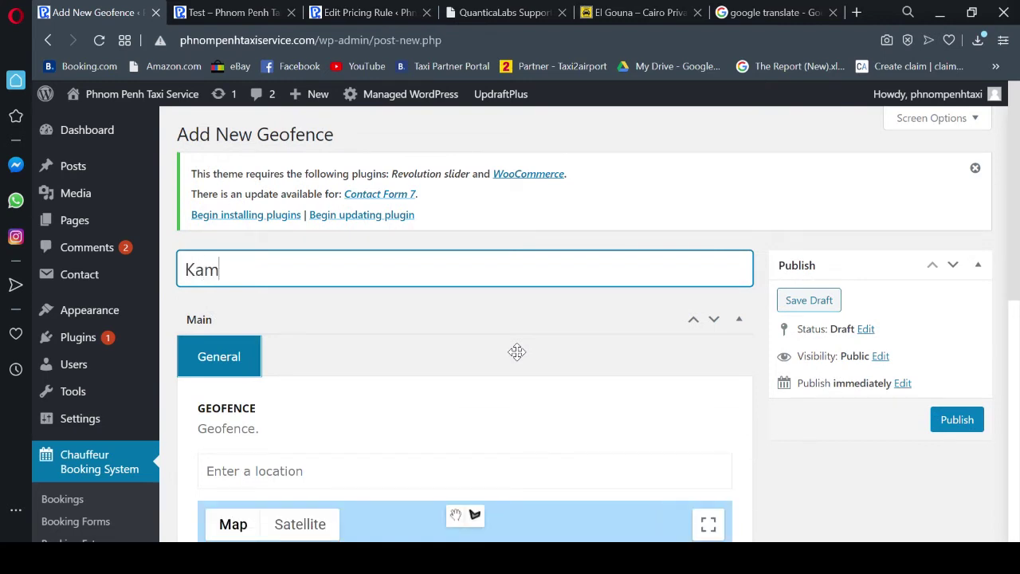
type("pong Thom")
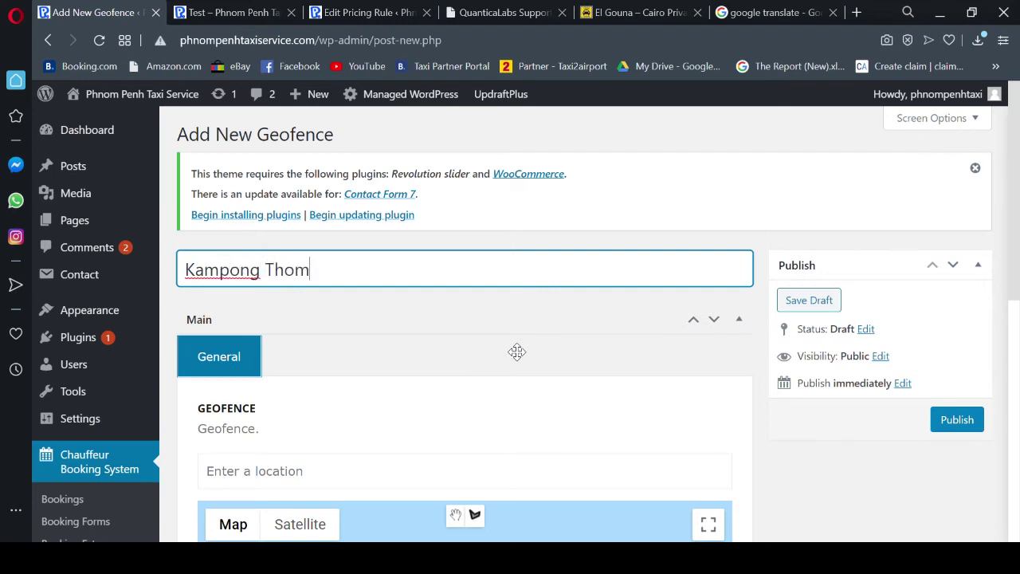
Step: Set the geofence's location to Krong Stung Sen Clinic, National Road 6, Kampong Thom, Cambodia
scroll(517, 351, "down", 2)
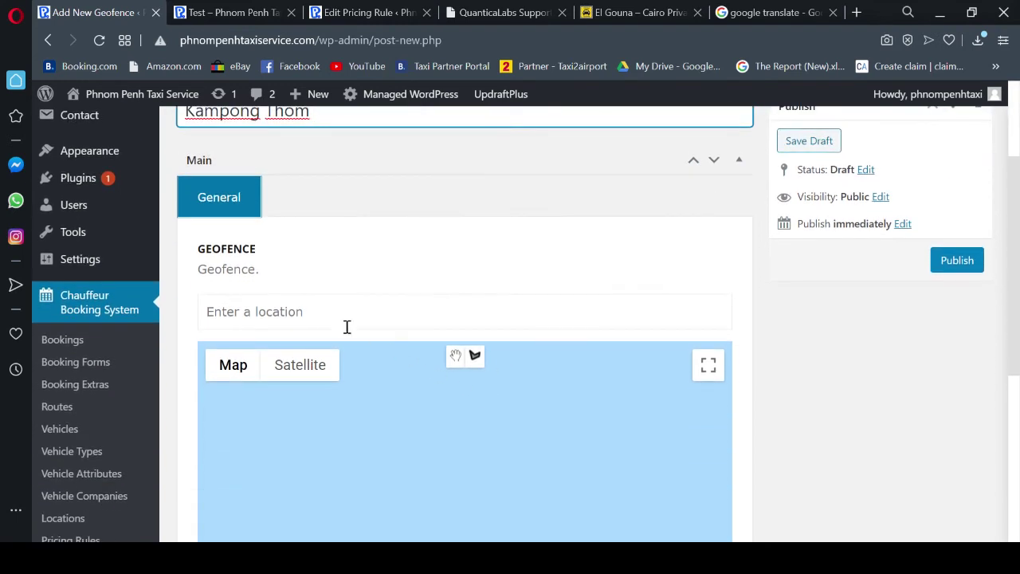
left_click(335, 317)
type("Kro")
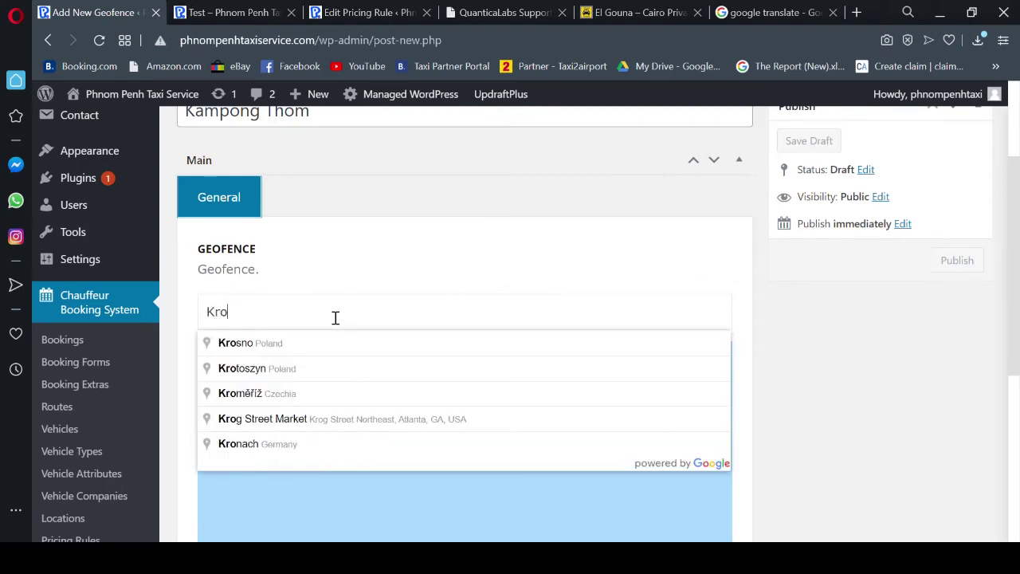
type("ng Stung")
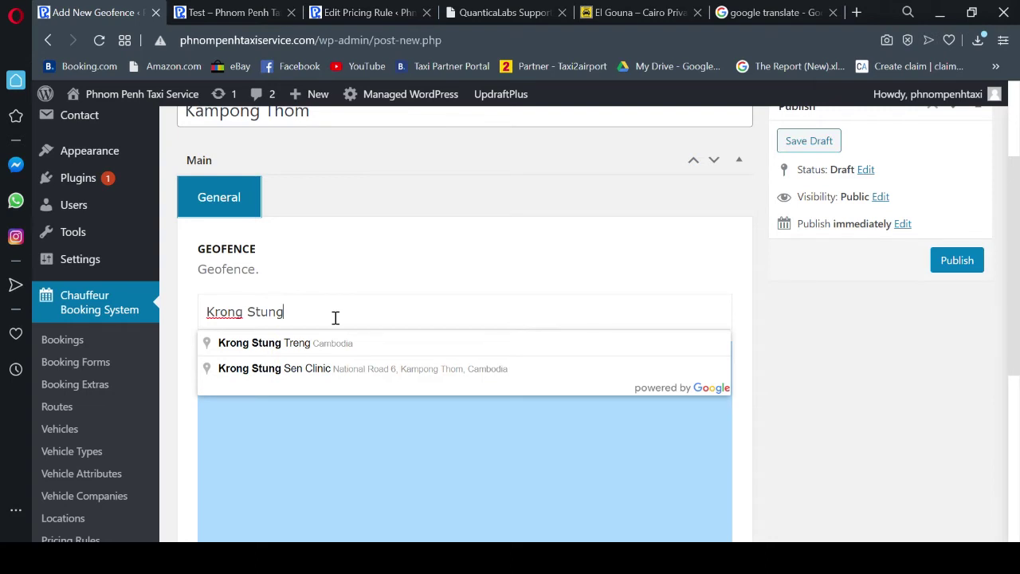
left_click(284, 372)
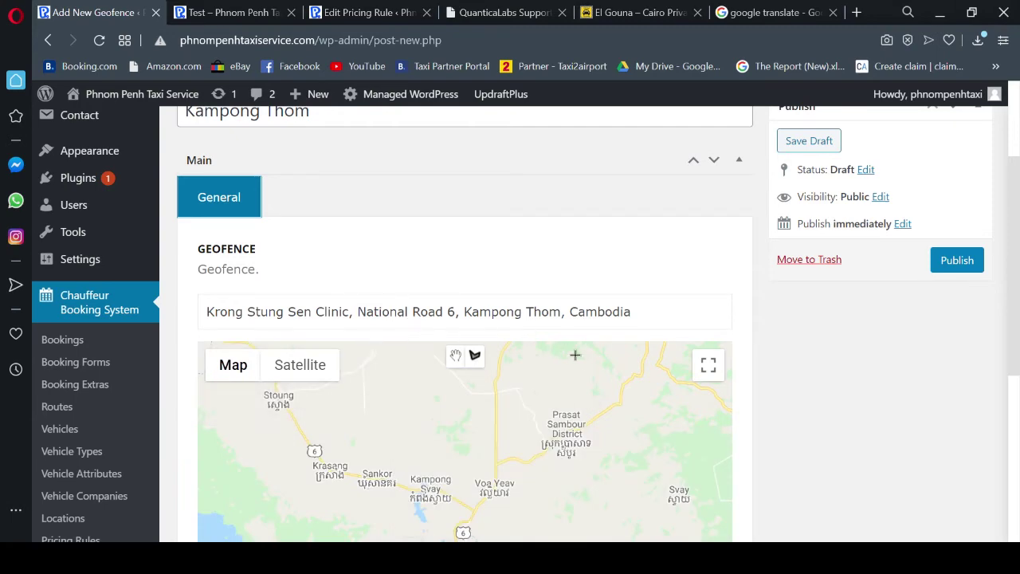
Step: Examine the map around Krong Stueng Saen, its river bend and road 6 at several zoom levels
scroll(588, 369, "down", 1)
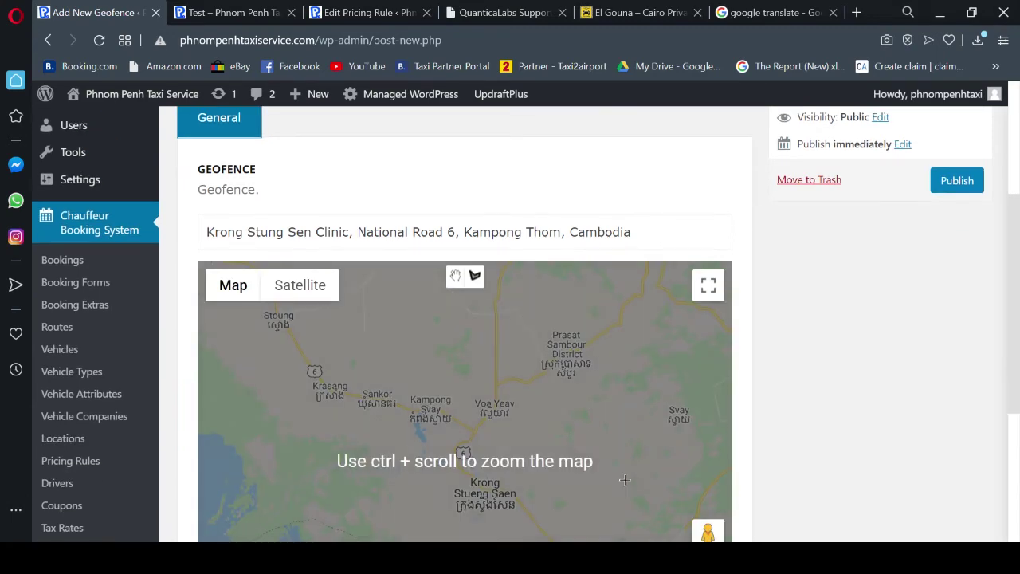
scroll(624, 479, "down", 1)
left_click(708, 512)
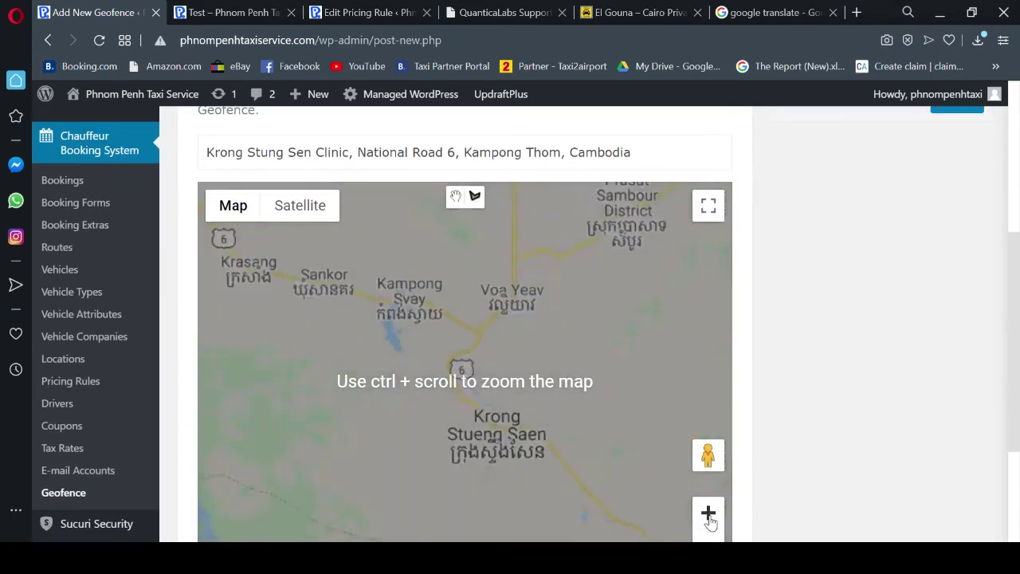
scroll(603, 442, "up", 1)
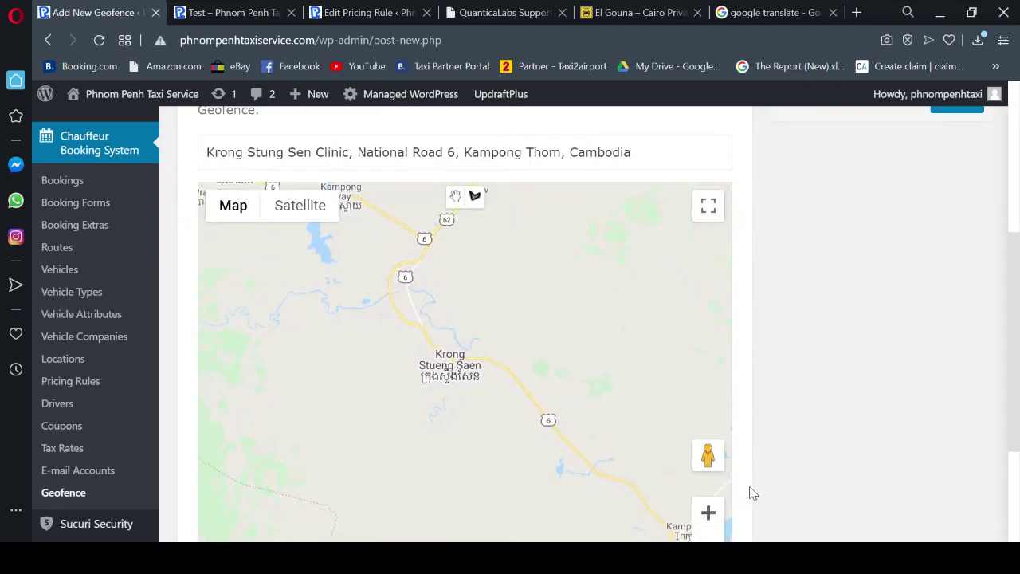
left_click(708, 512)
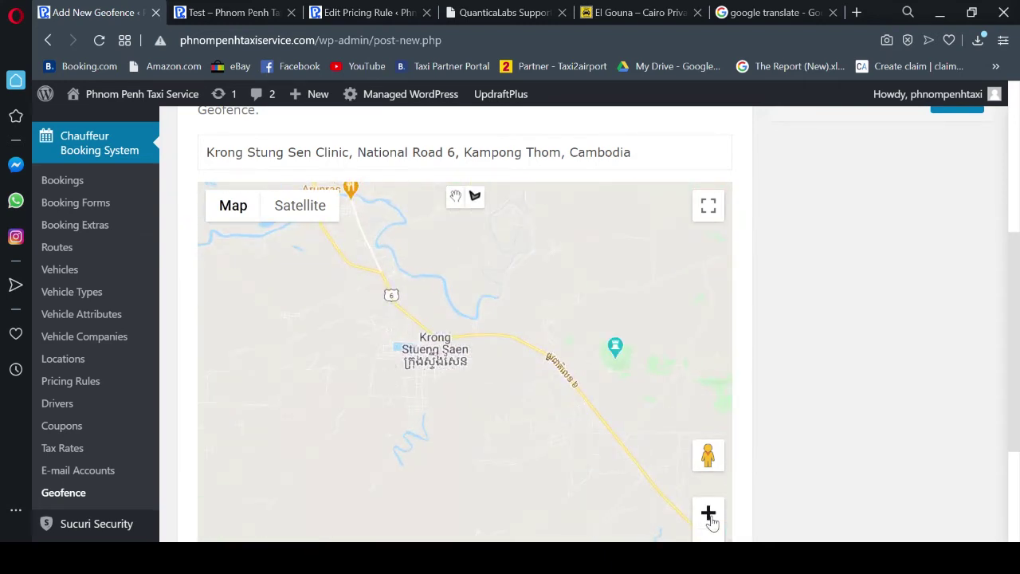
left_click(708, 514)
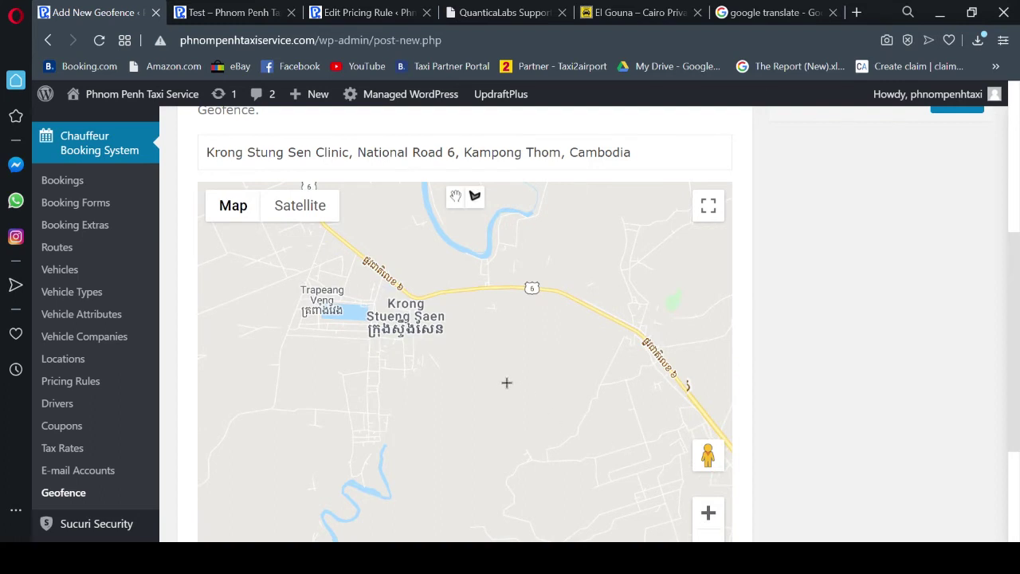
left_click_drag(510, 356, 535, 360)
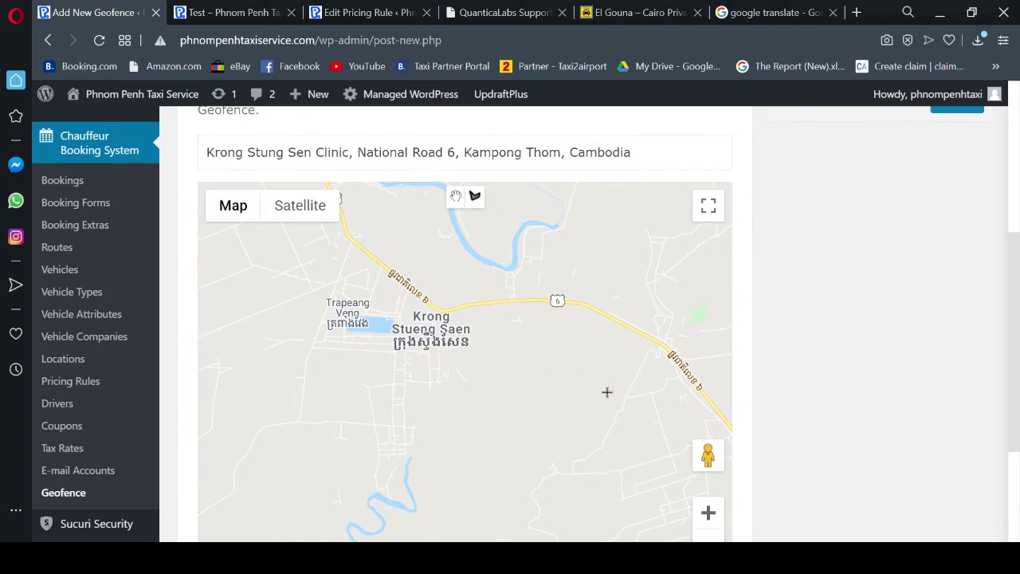
scroll(708, 509, "down", 1)
left_click(708, 466)
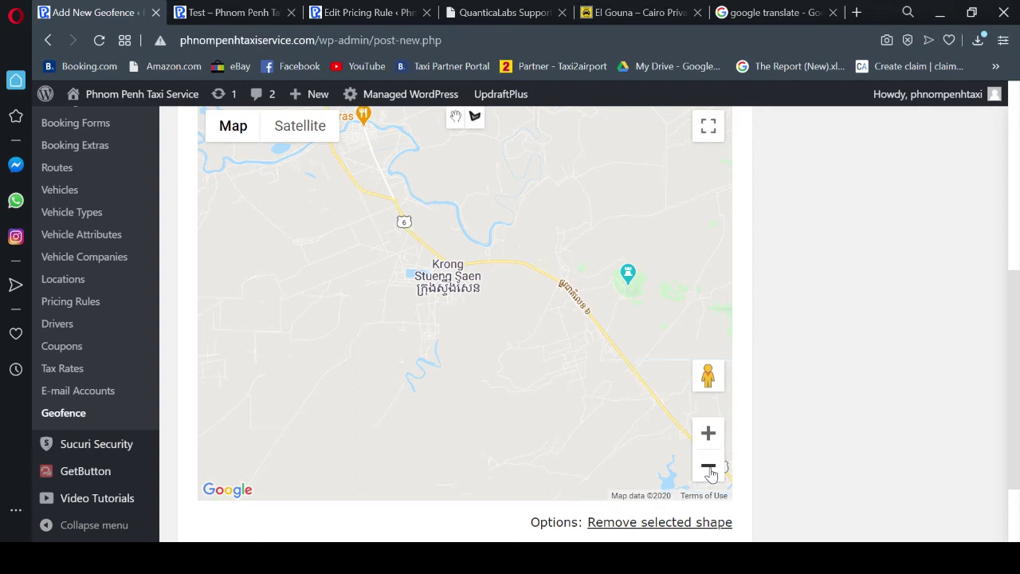
scroll(522, 363, "down", 1)
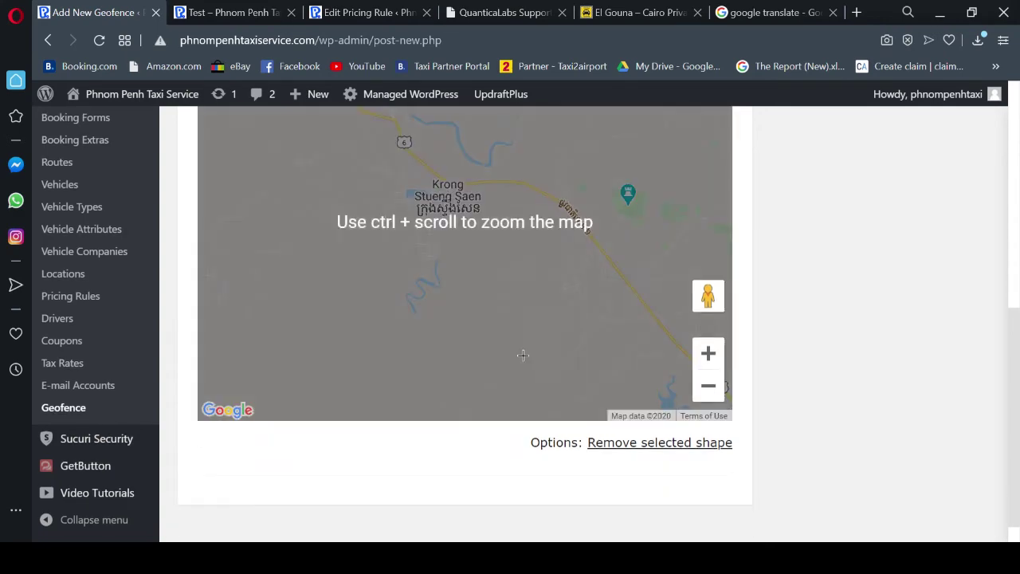
scroll(433, 325, "up", 3)
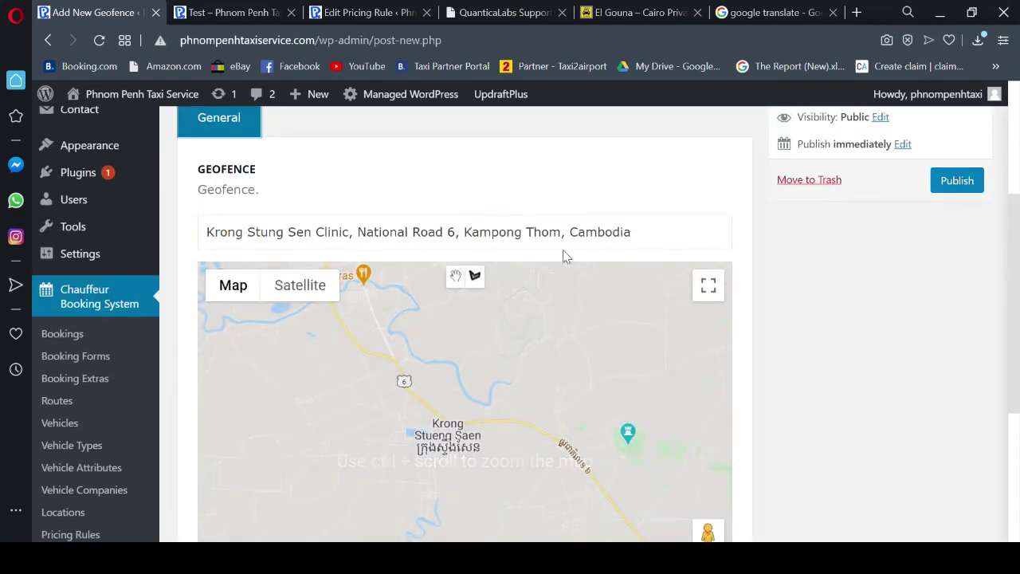
Step: Replace the geofence's location with Kampong Thom, Krong Stueng Saen, Cambodia
left_click_drag(663, 233, 205, 232)
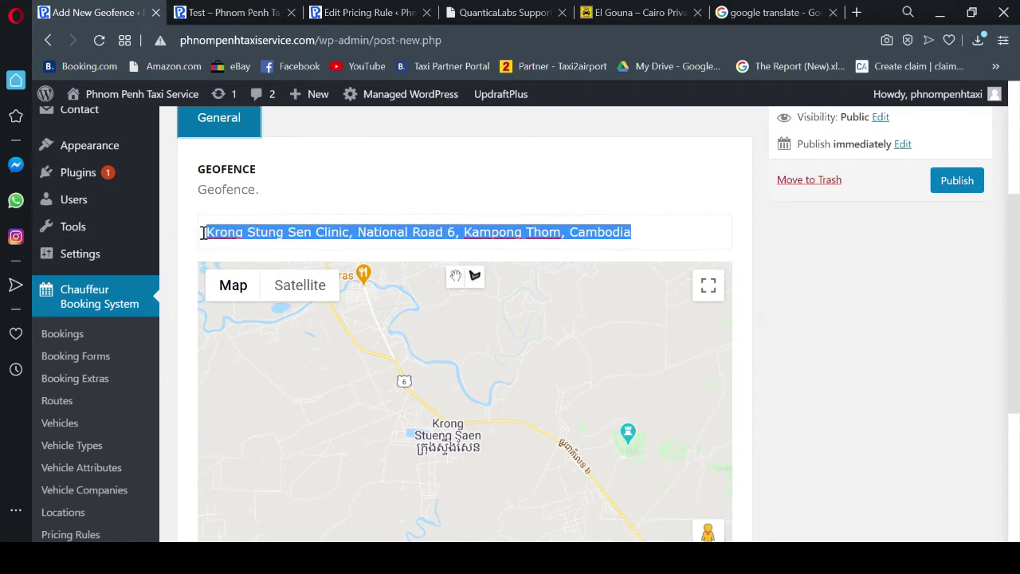
type("Kampon")
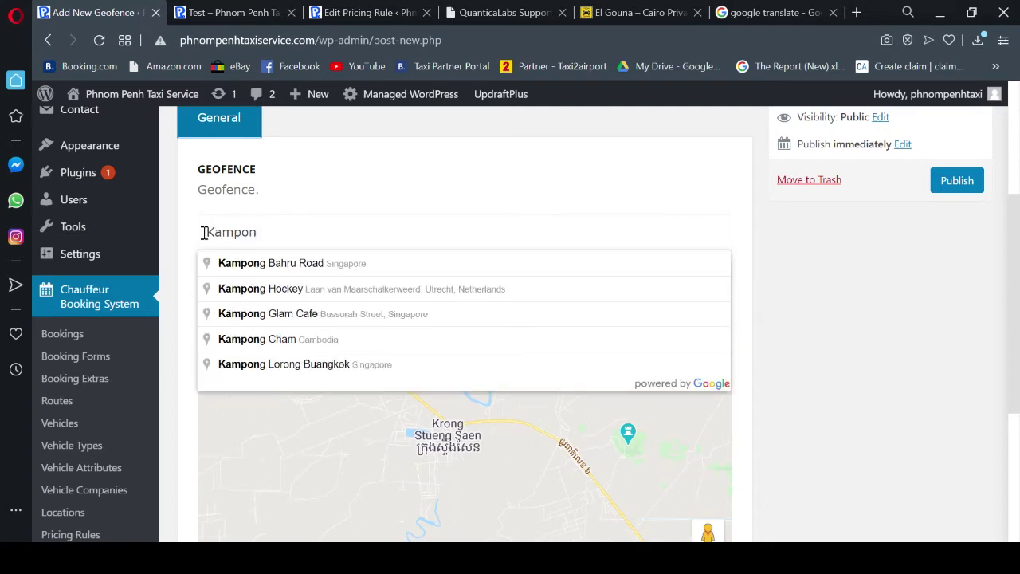
type("g thom")
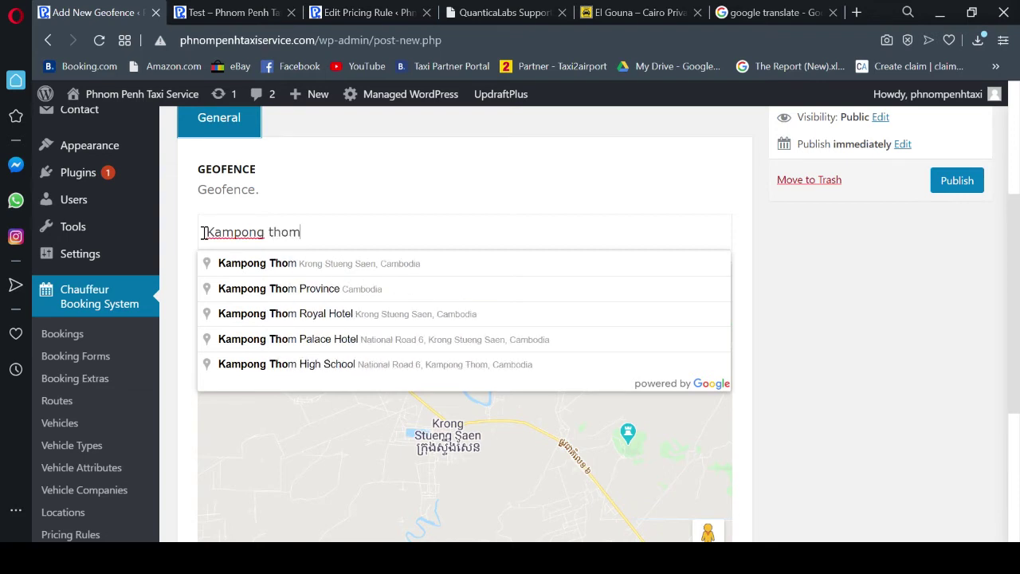
left_click(325, 260)
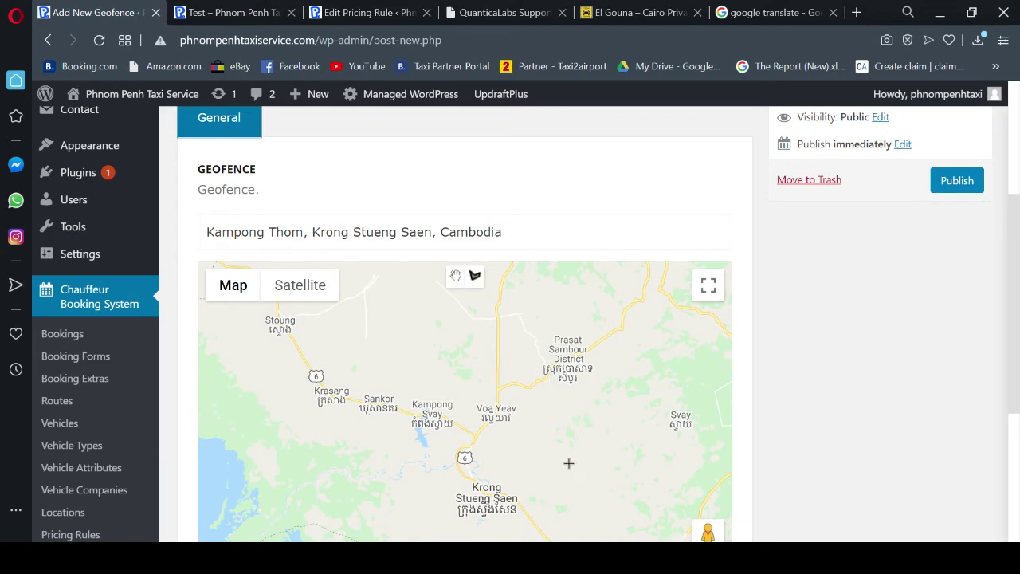
Step: Draw a closed 12-point geofence polygon around Krong Stueng Saen, enclosing Trapeang Veng and the river bend beside road 6
left_click_drag(560, 501, 492, 362)
scroll(502, 374, "up", 2)
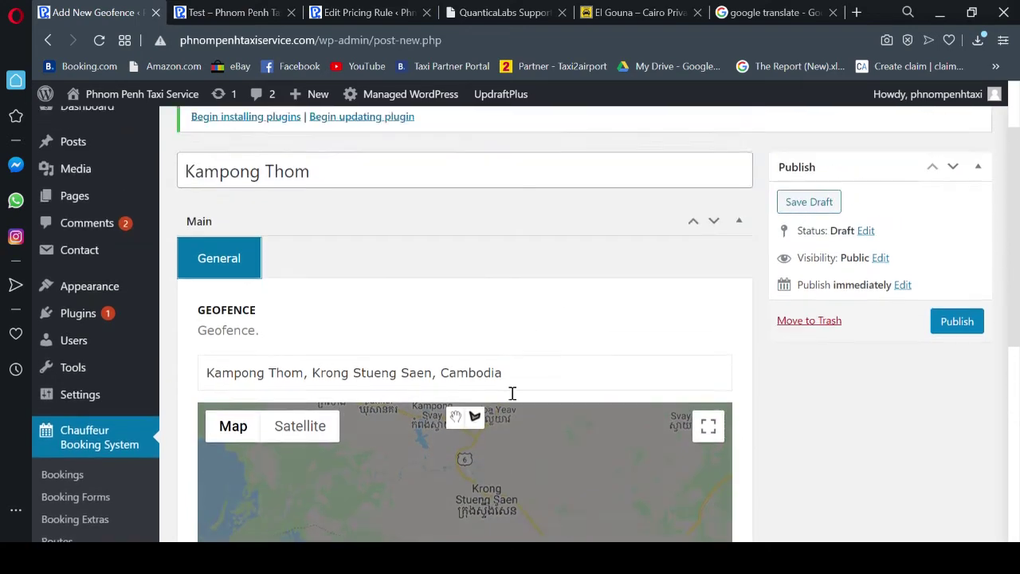
scroll(558, 398, "down", 3)
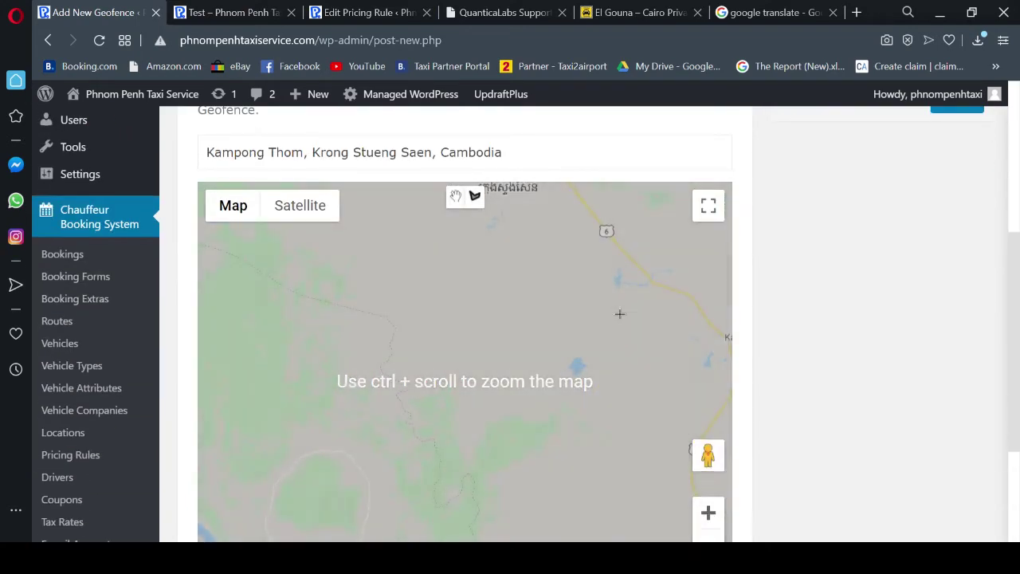
left_click(709, 513)
left_click(706, 514)
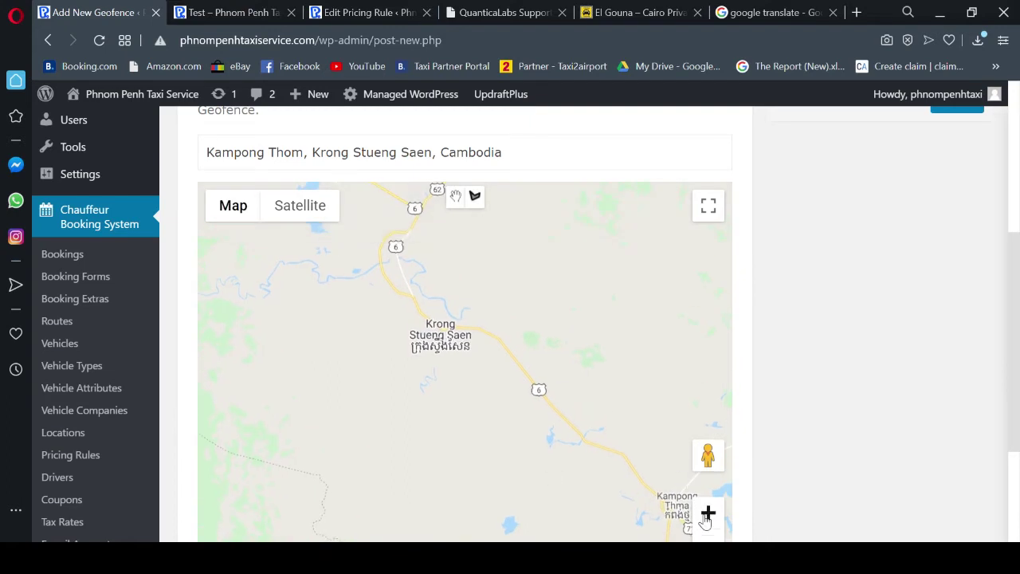
left_click(706, 514)
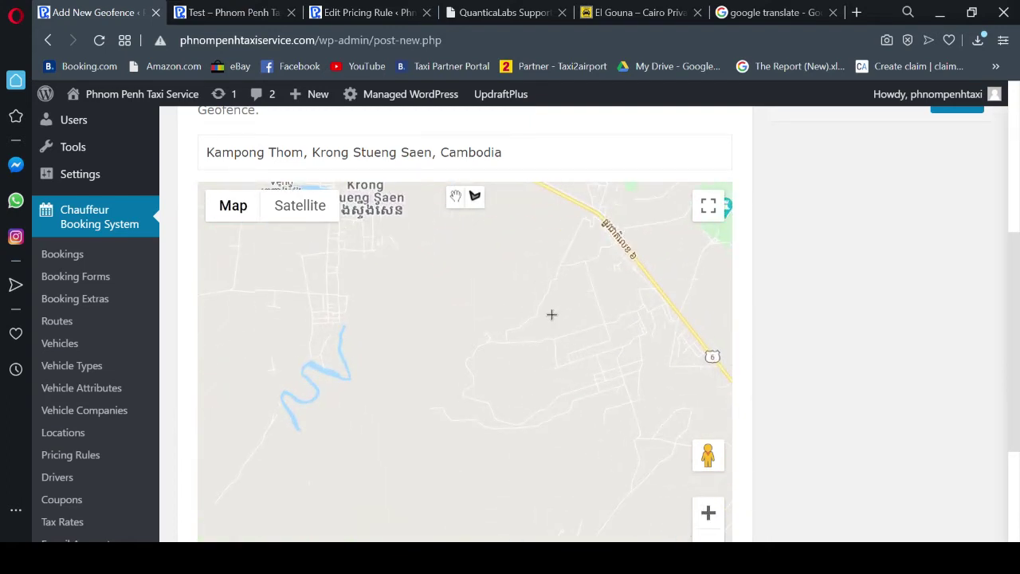
left_click_drag(550, 314, 666, 517)
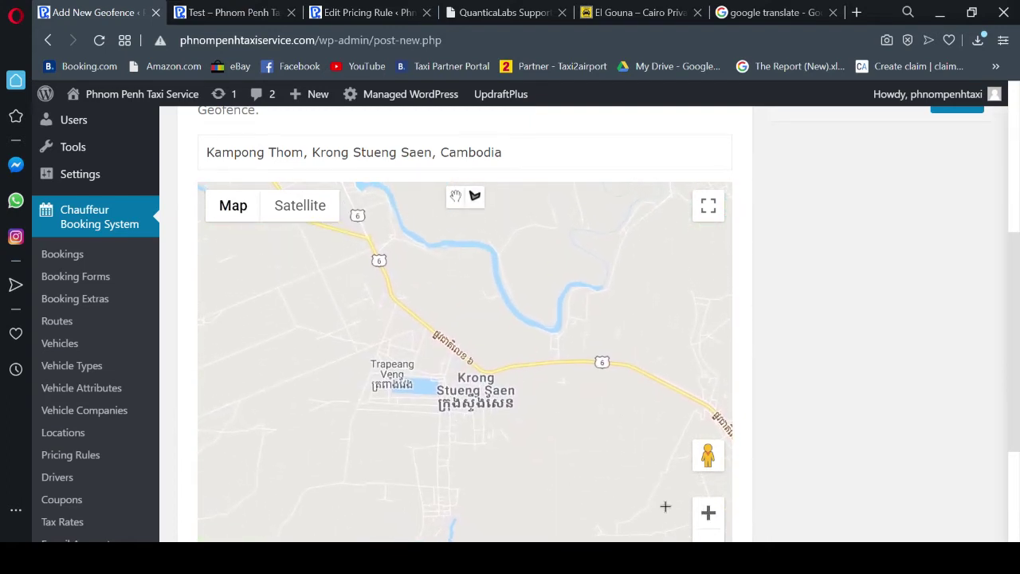
left_click(475, 196)
left_click(365, 311)
left_click(415, 280)
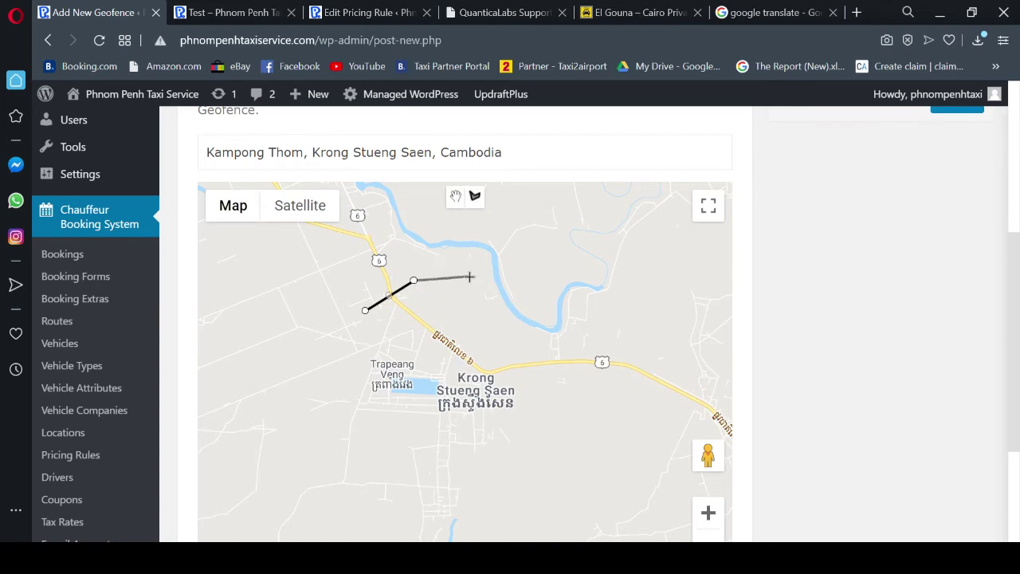
left_click(560, 272)
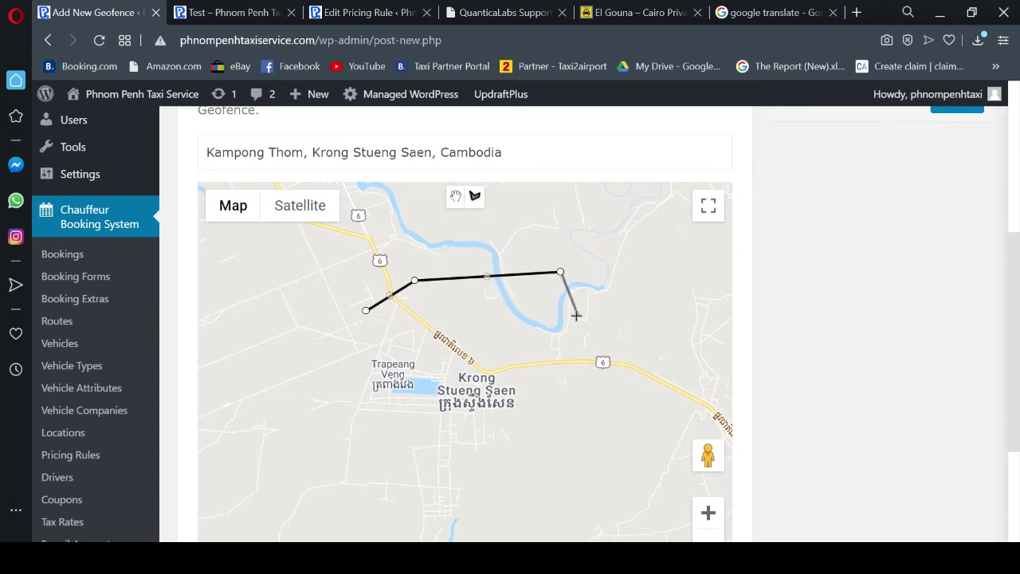
left_click(569, 369)
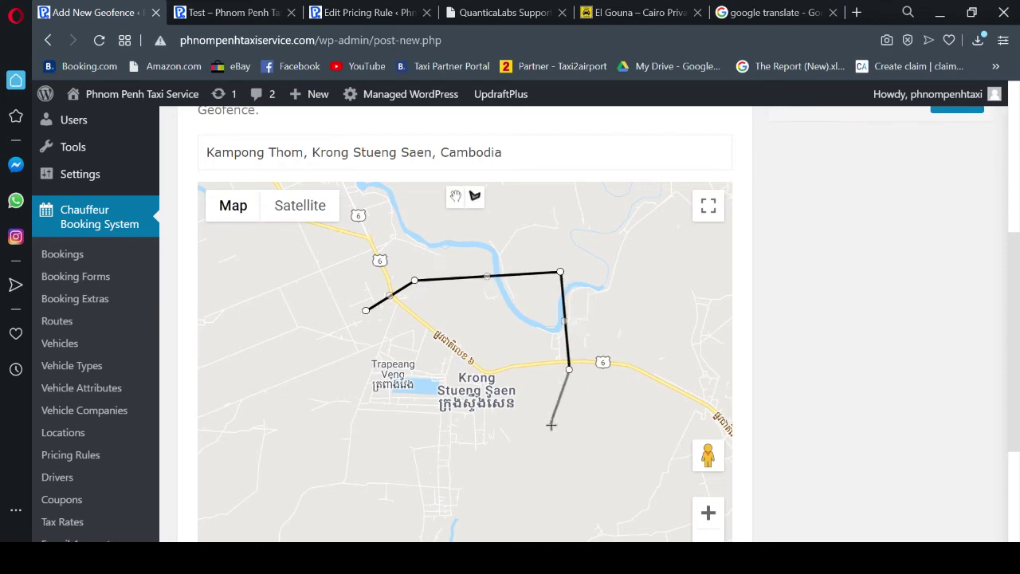
left_click(554, 427)
left_click(539, 453)
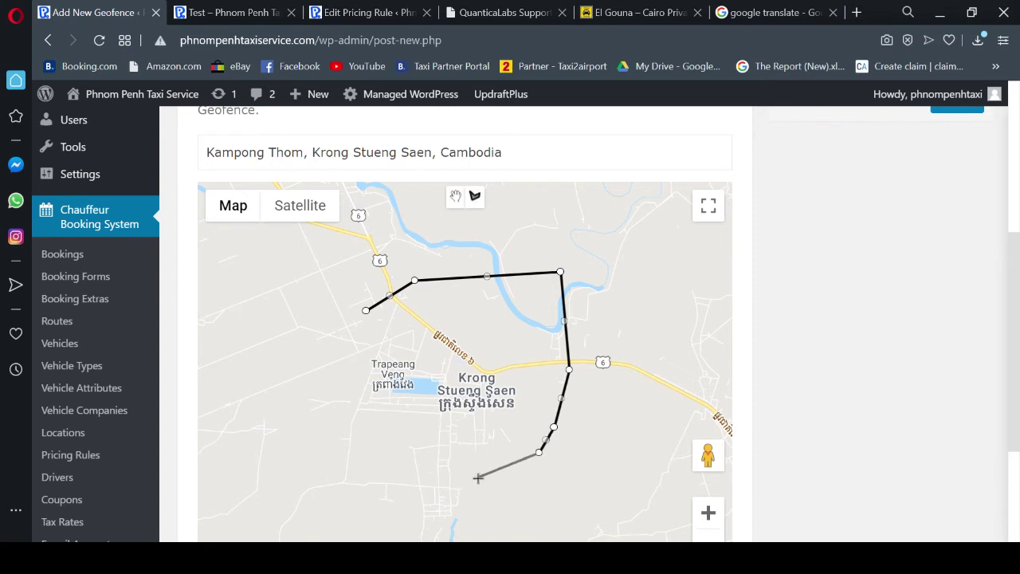
left_click(476, 477)
left_click(413, 495)
left_click(361, 481)
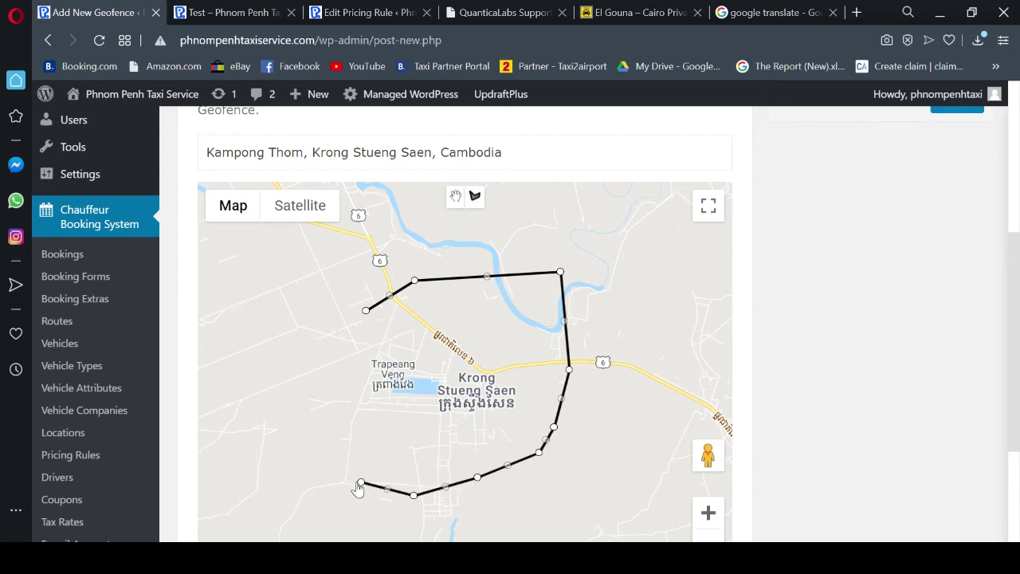
left_click(320, 466)
left_click(317, 414)
left_click(319, 343)
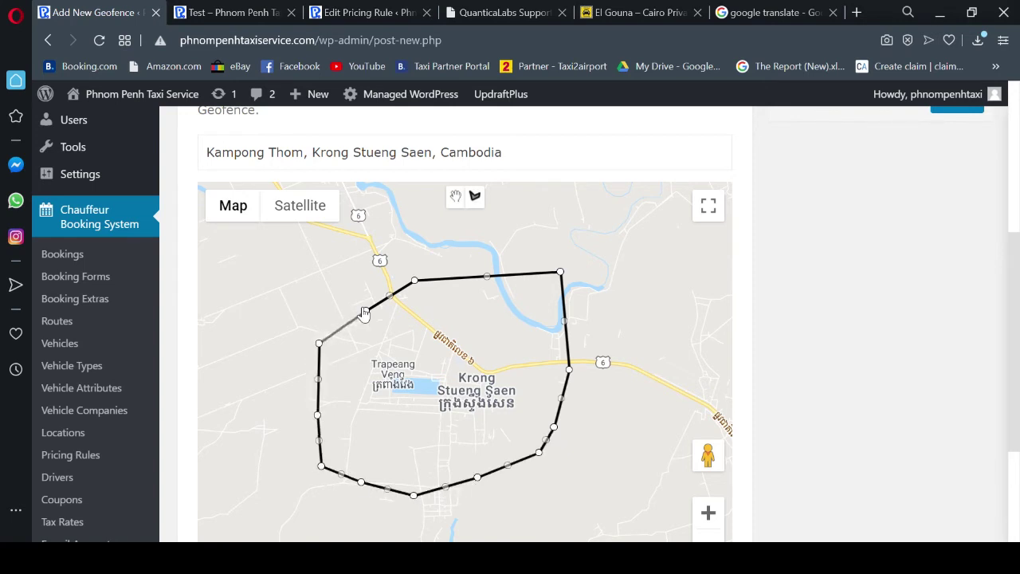
left_click(366, 310)
Step: Check the drawn shape on the map and publish the Kampong Thom geofence
scroll(624, 387, "down", 2)
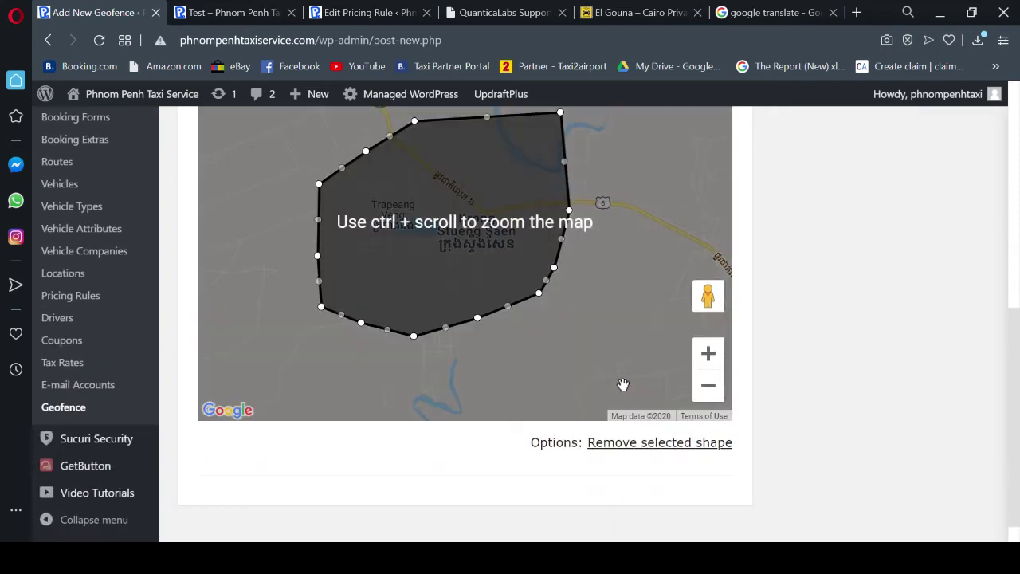
scroll(622, 383, "up", 2)
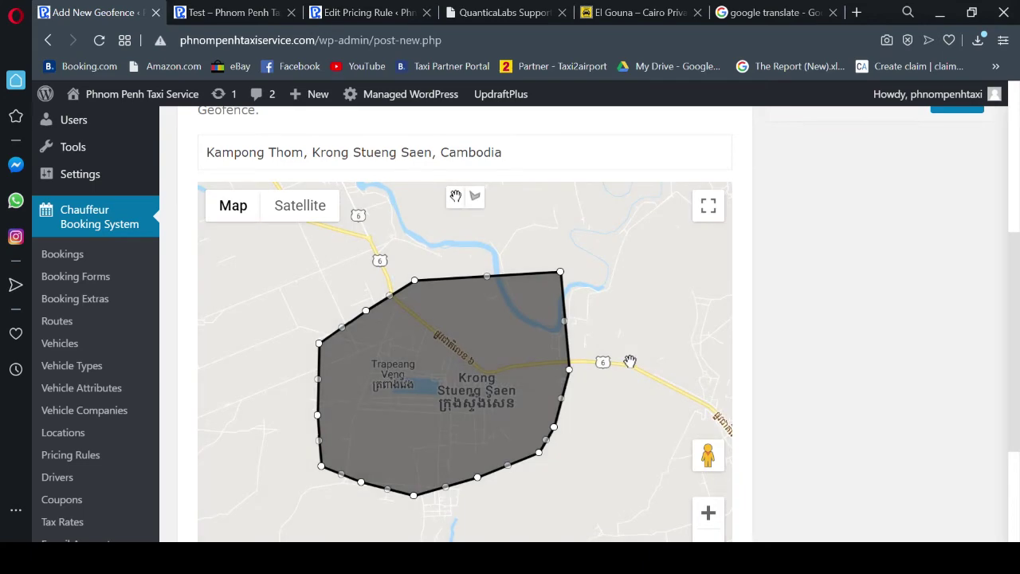
scroll(804, 362, "down", 3)
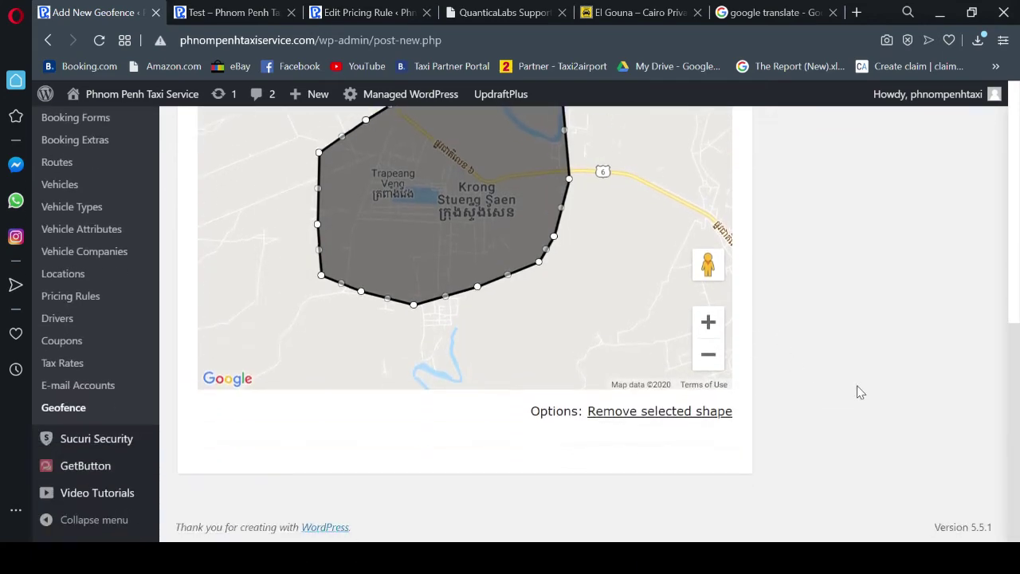
scroll(859, 392, "up", 7)
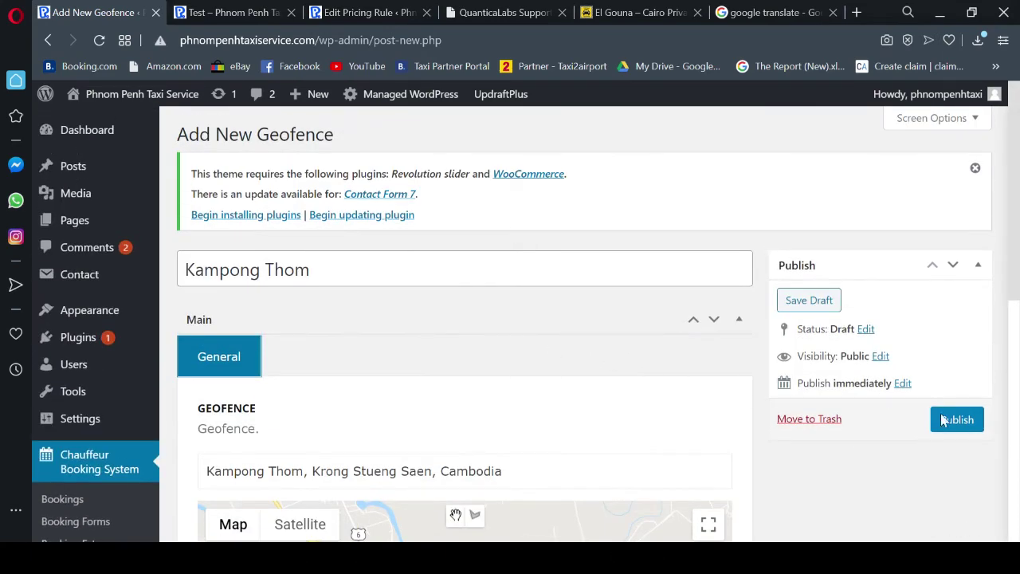
left_click(959, 423)
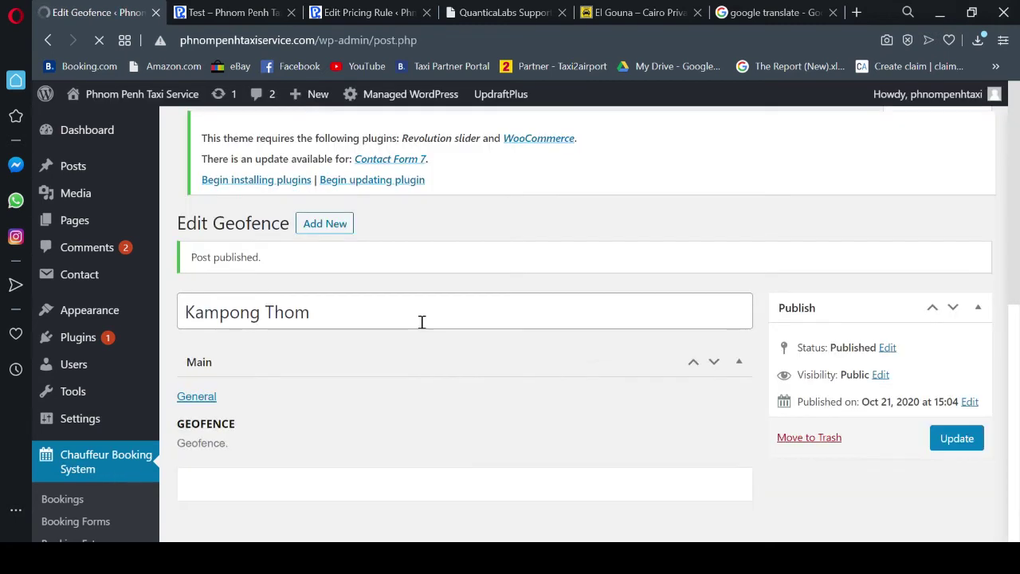
Step: Add a new geofence titled "Siem Reap Town"
left_click(317, 137)
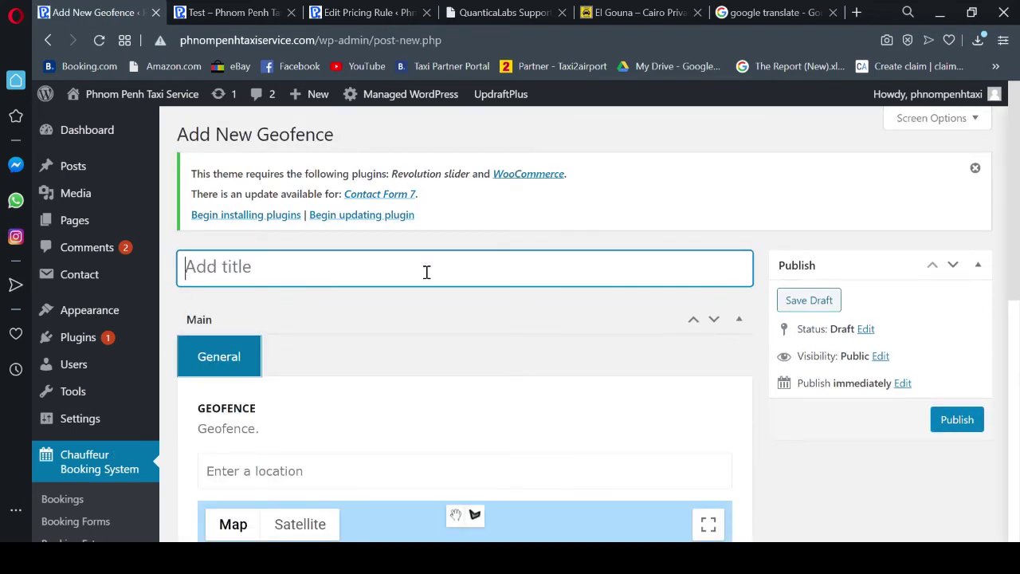
type("Siem")
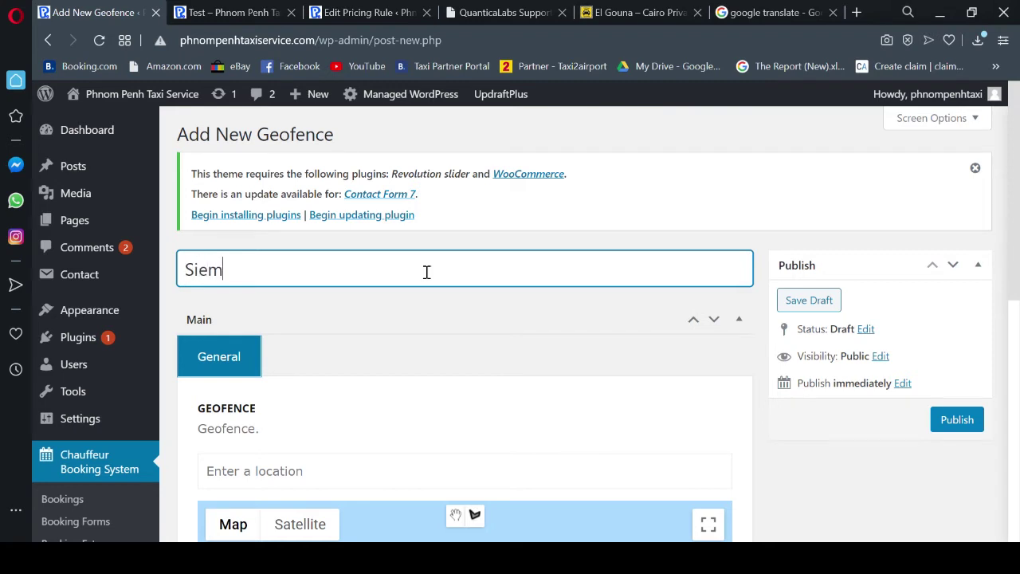
type(" Reap Town")
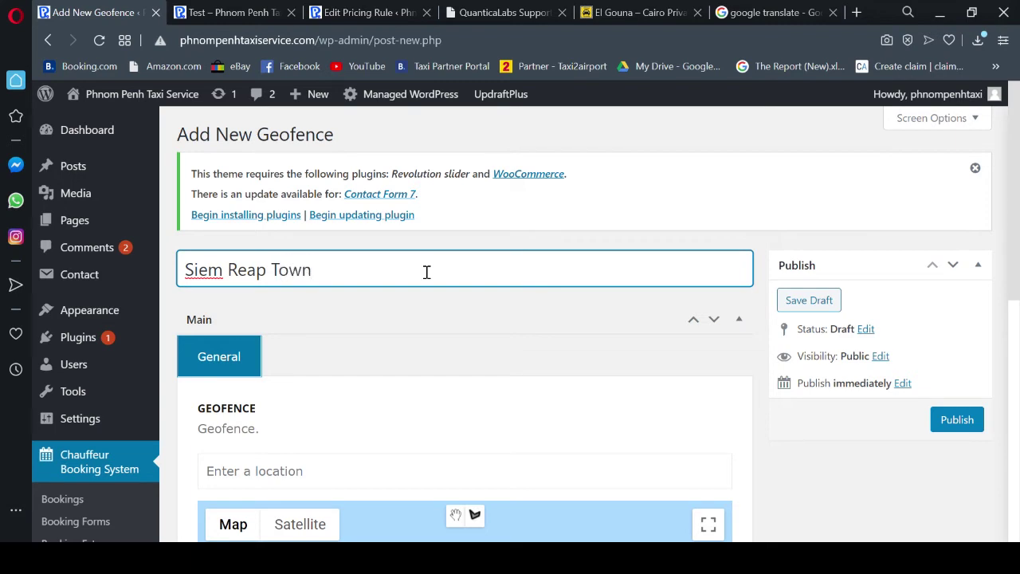
Step: Set the geofence's location to Krong Siem Reap, Cambodia
scroll(426, 271, "down", 2)
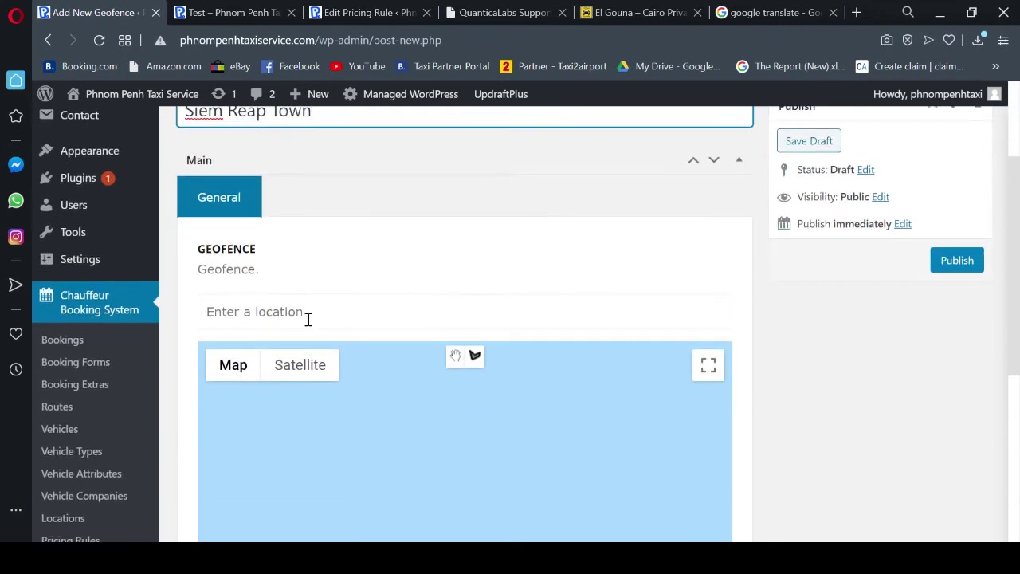
left_click(305, 317)
type("Krong S")
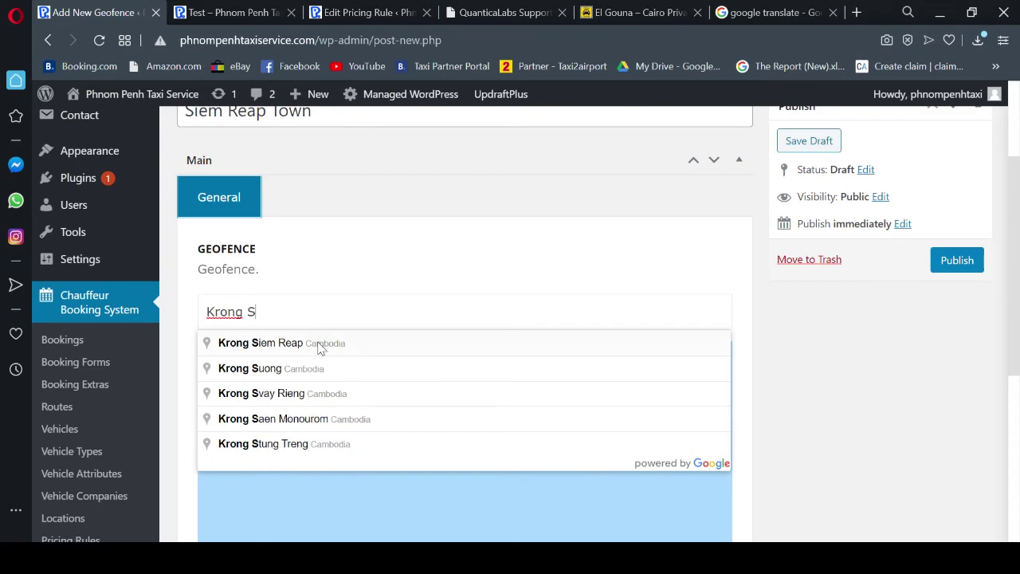
left_click(319, 343)
Step: Draw a closed 14-point polygon around Krong Siem Reap, enclosing Angkor Wat, Angkor Thum and Phnom Krom, and publish the geofence
scroll(647, 436, "down", 2)
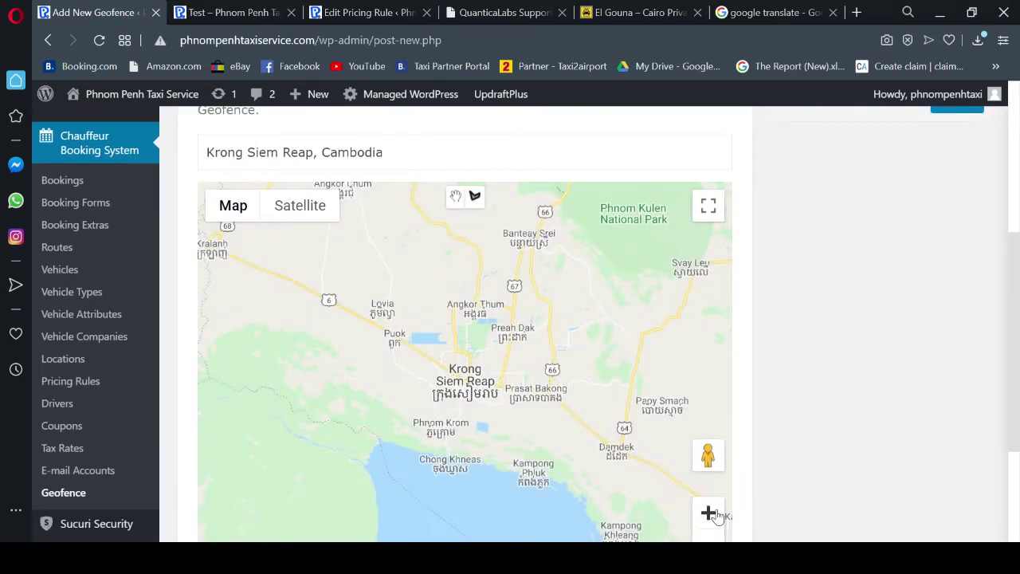
left_click(708, 513)
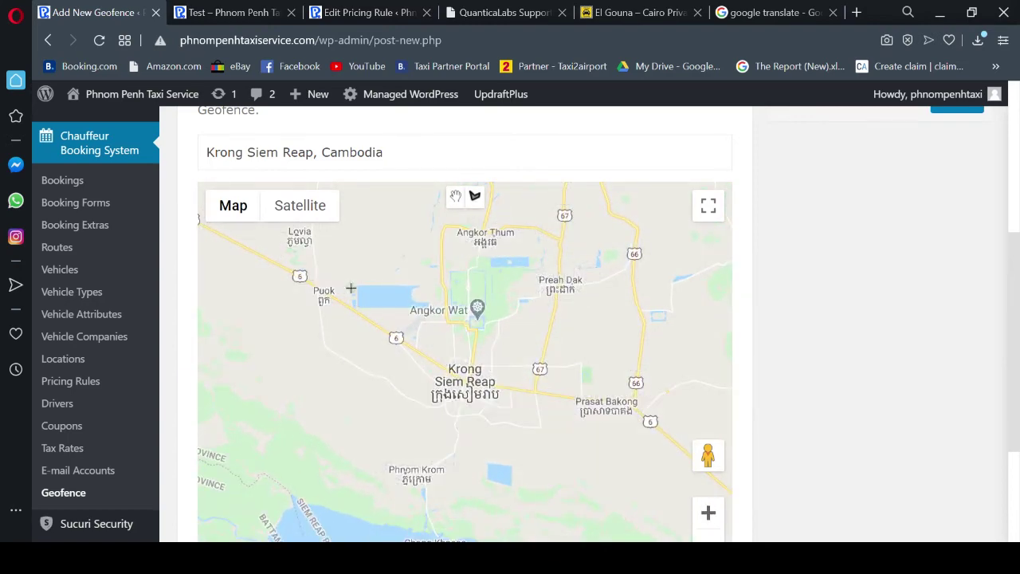
left_click(475, 196)
left_click(343, 388)
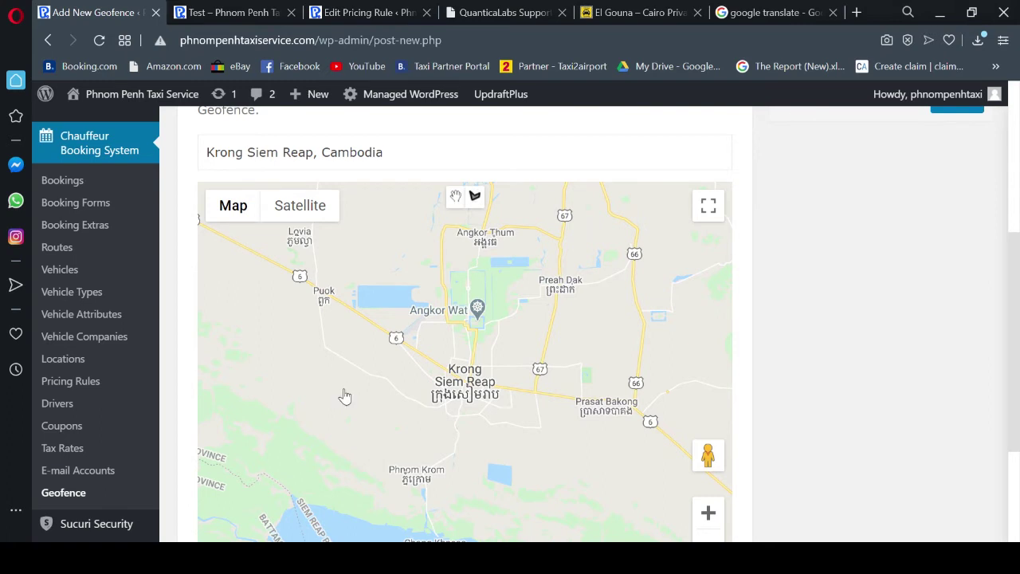
left_click(390, 319)
left_click(435, 289)
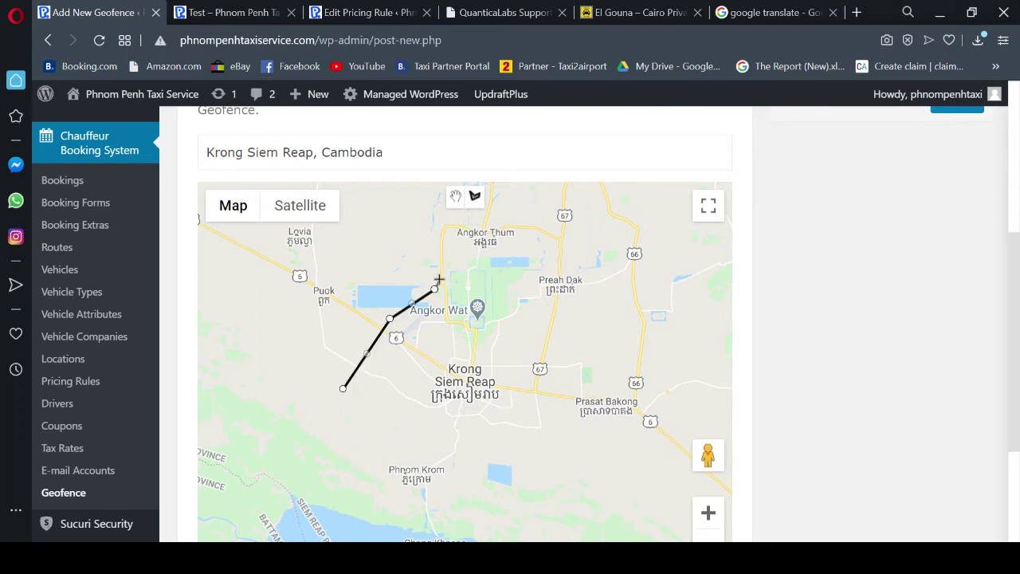
left_click(430, 256)
left_click(456, 218)
left_click(522, 219)
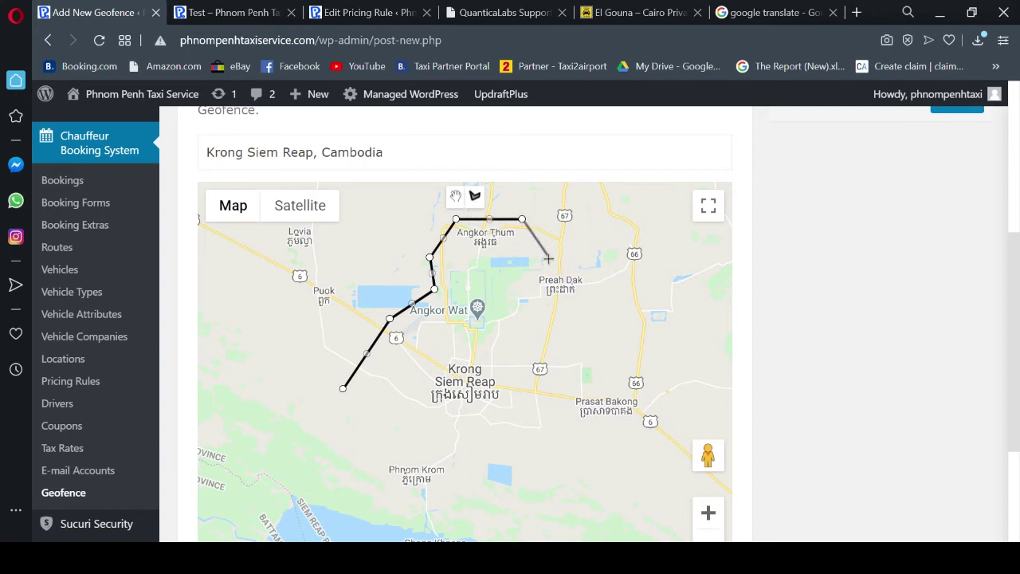
left_click(596, 297)
left_click(569, 364)
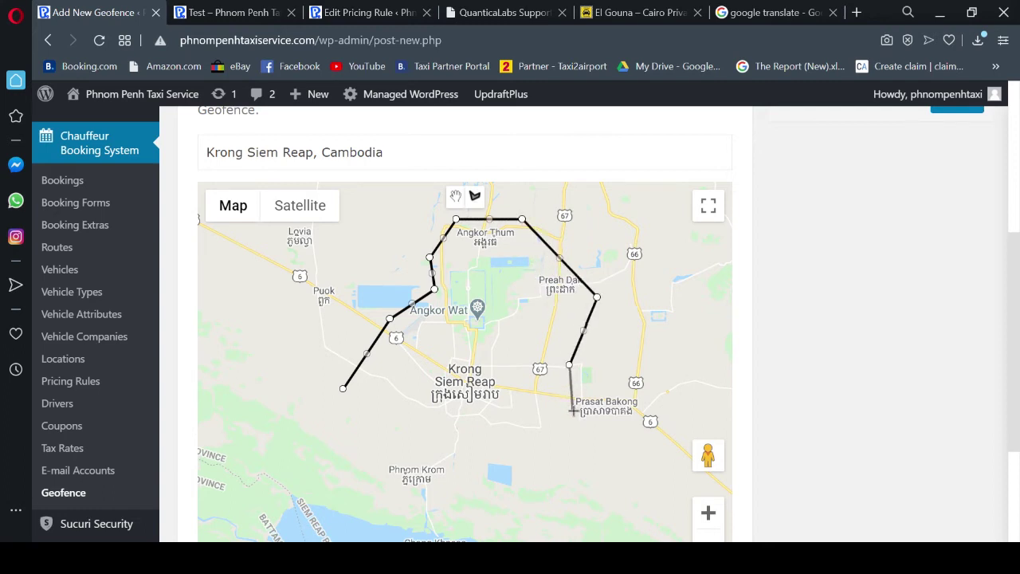
left_click(572, 410)
left_click(528, 452)
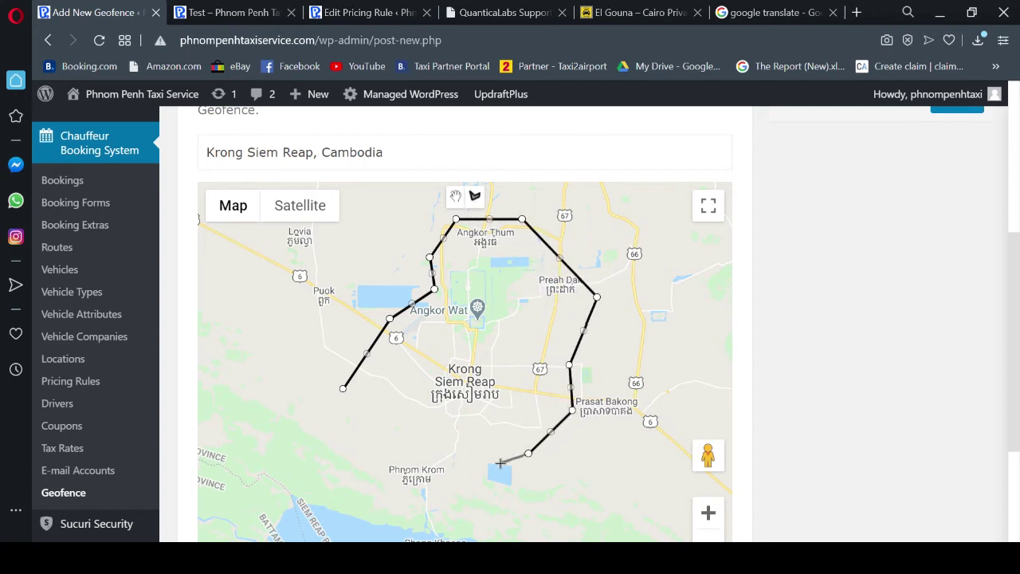
left_click(468, 489)
left_click(407, 509)
left_click(344, 469)
left_click(336, 436)
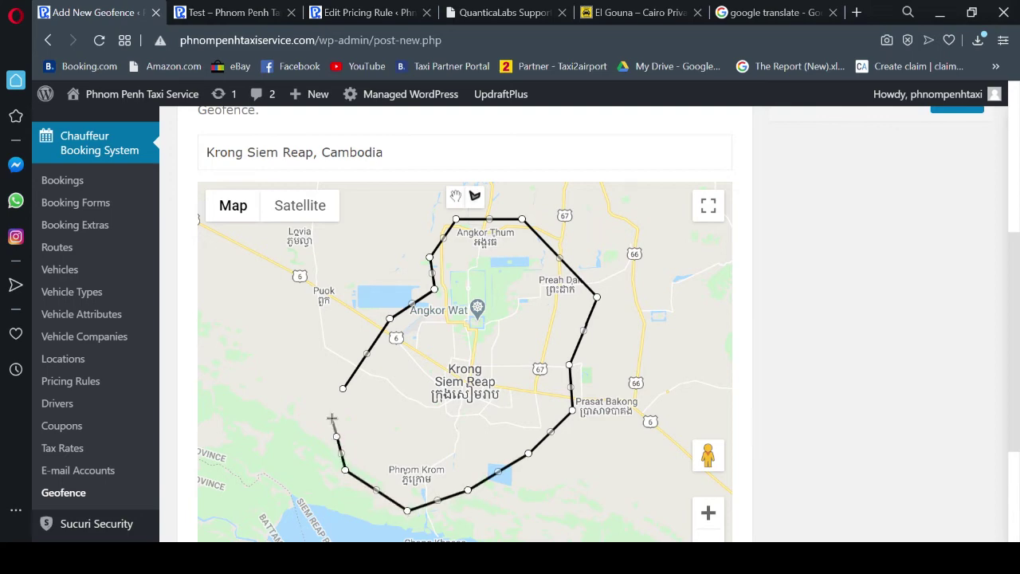
left_click(343, 388)
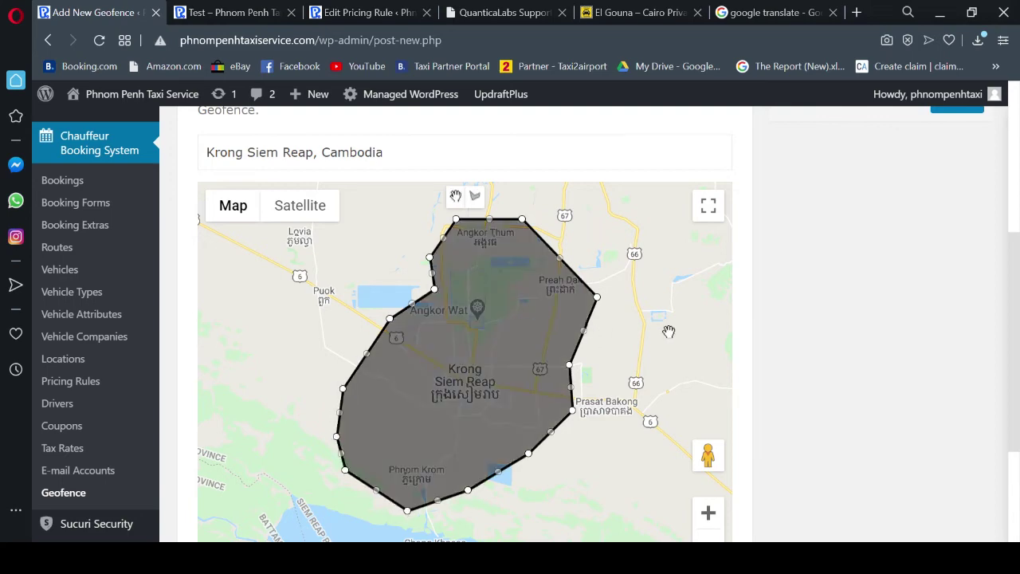
scroll(668, 331, "up", 2)
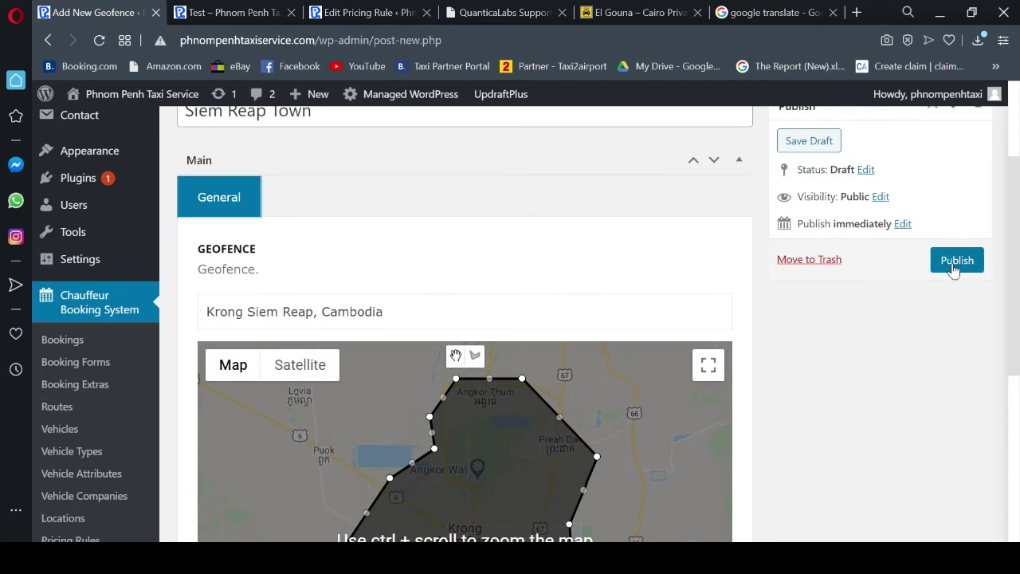
left_click(955, 262)
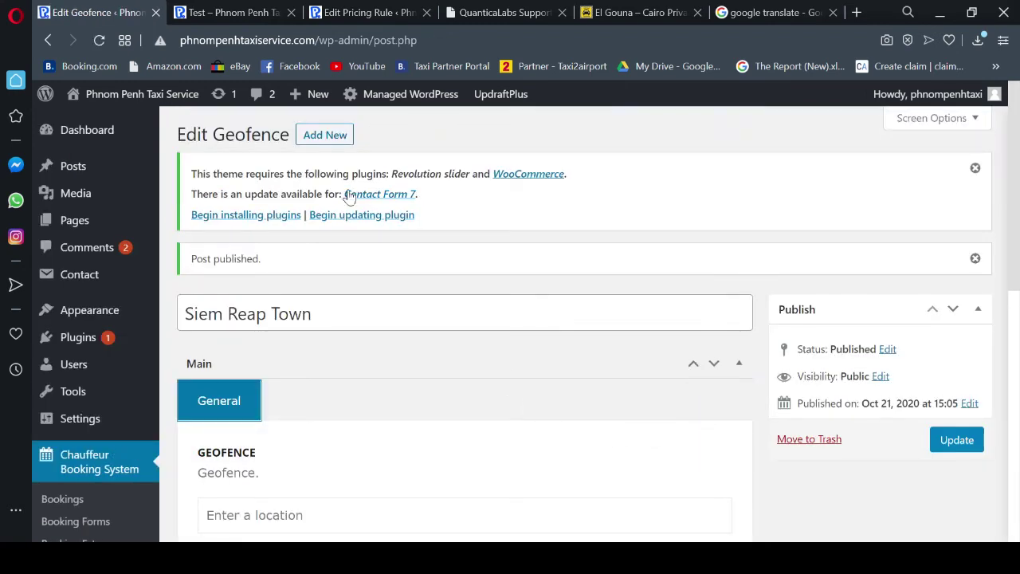
Step: Add a new geofence titled "Siem Reap Int'l Airport (REP)"
left_click(327, 137)
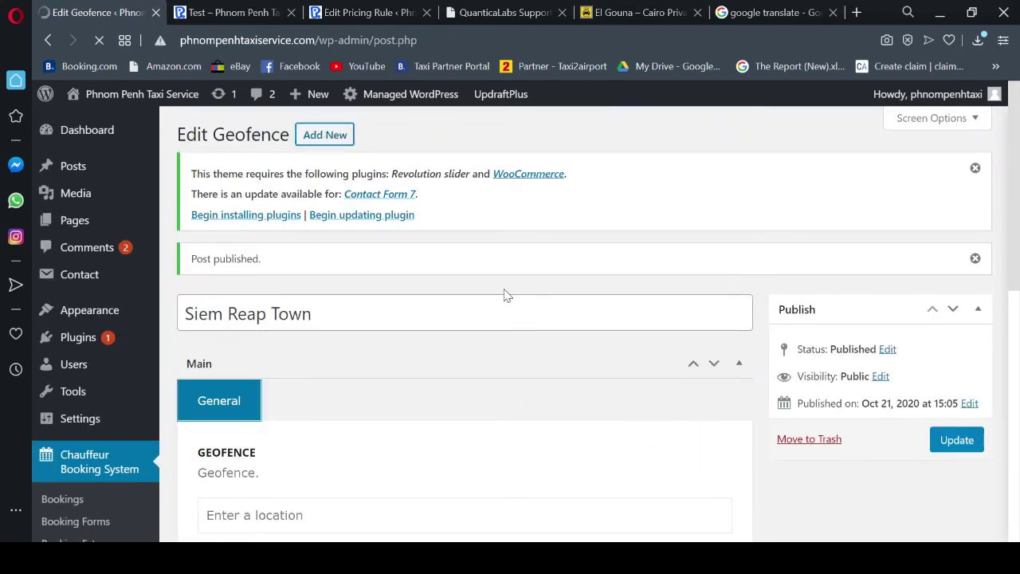
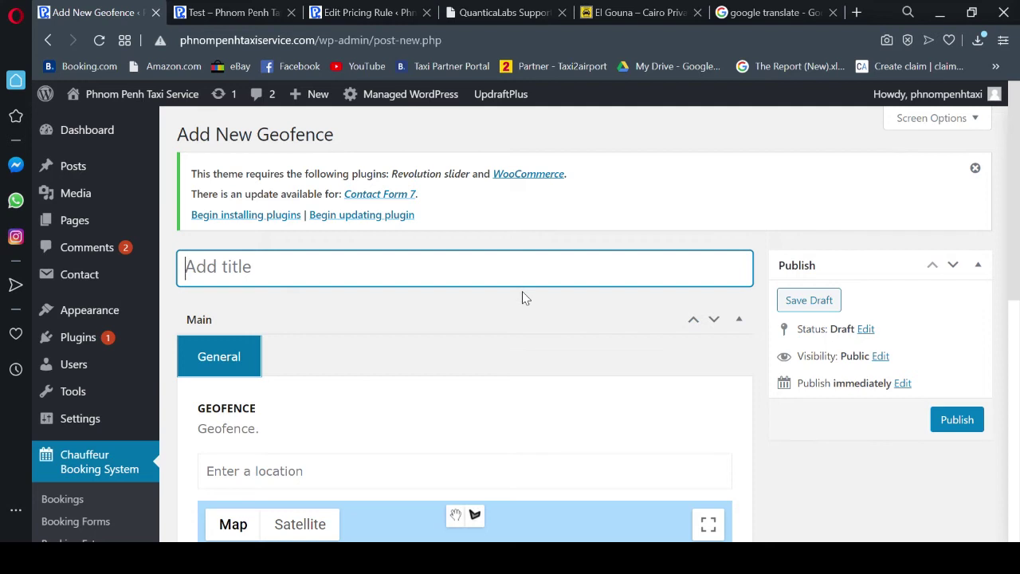
type("Siem Reap ")
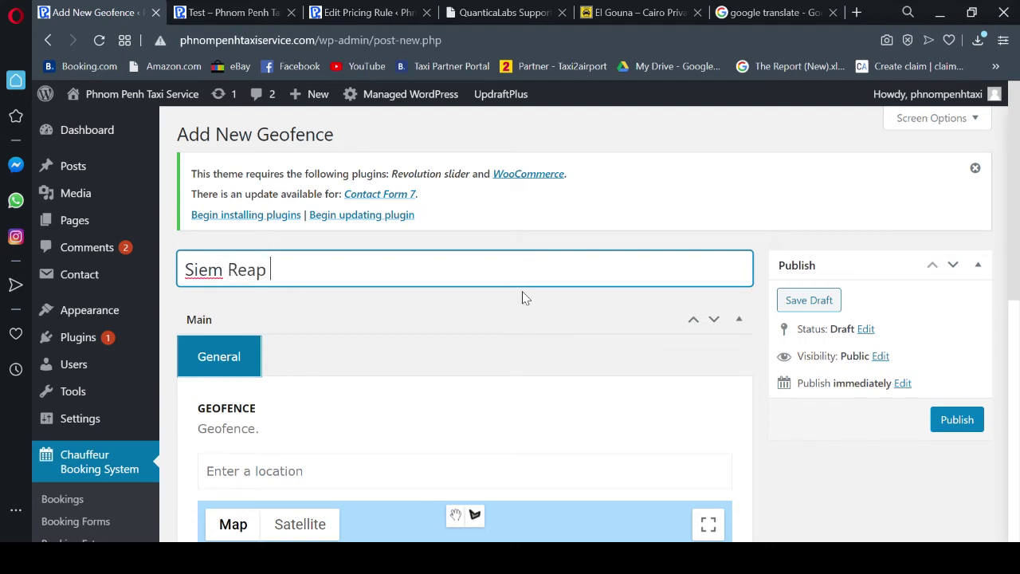
type("In't")
type("t")
key("BackSpace")
type("Airport")
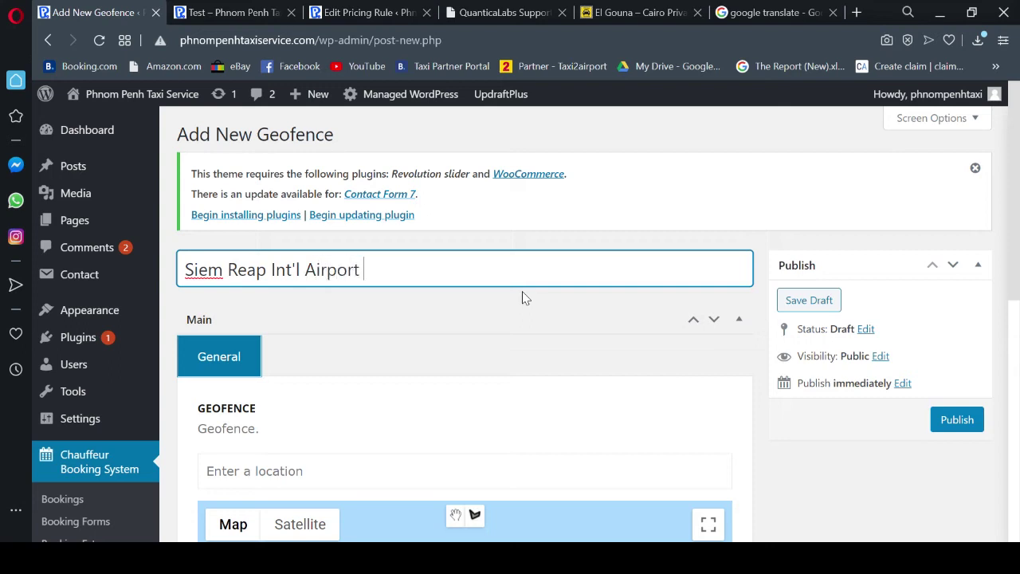
type(" (REP")
Step: Set the geofence's location to Siem Reap Airport (REP), National Road 6, Krong Siem Reap, Cambodia
left_click(331, 470)
type("S")
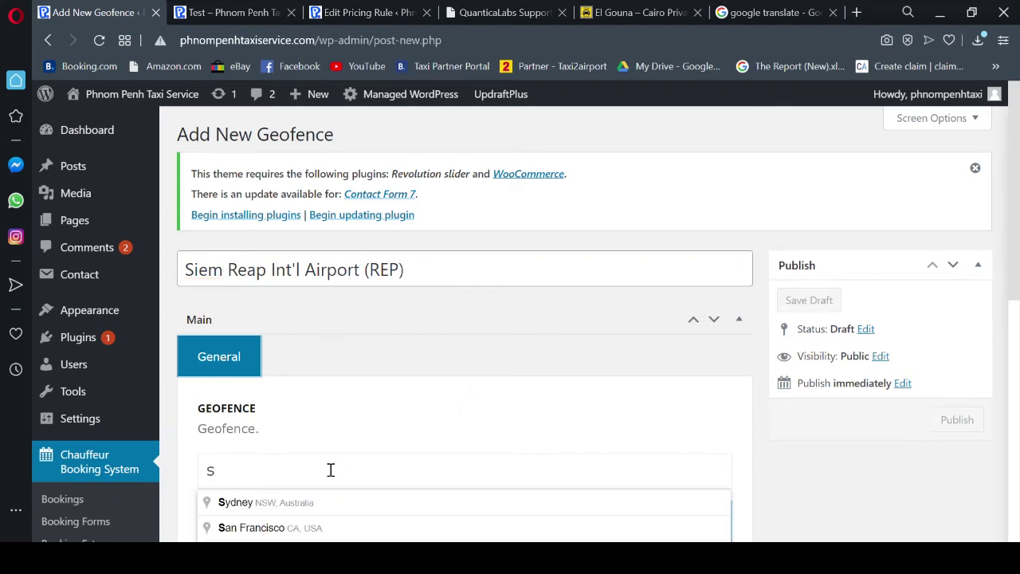
type("iem reap air")
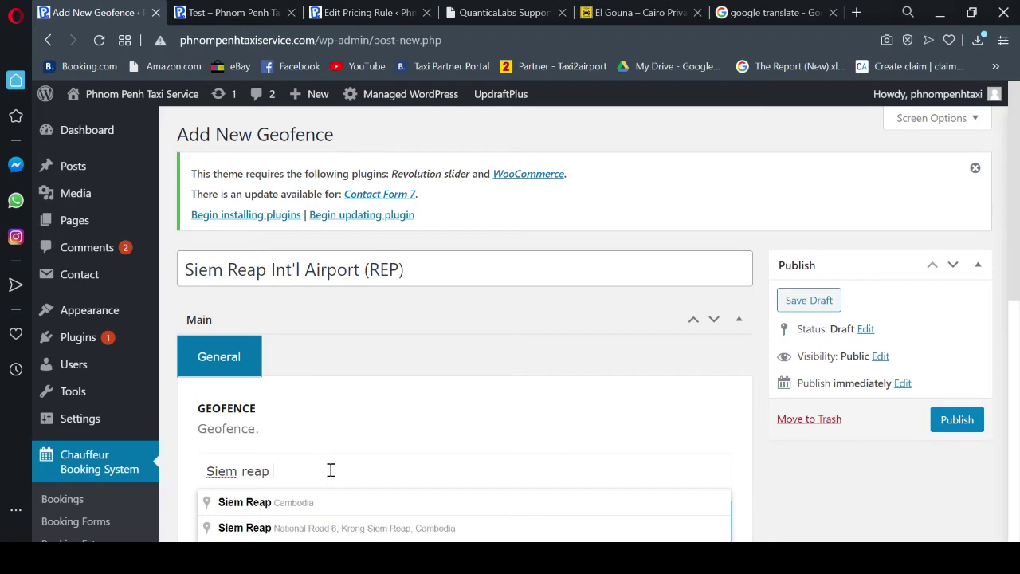
left_click(354, 501)
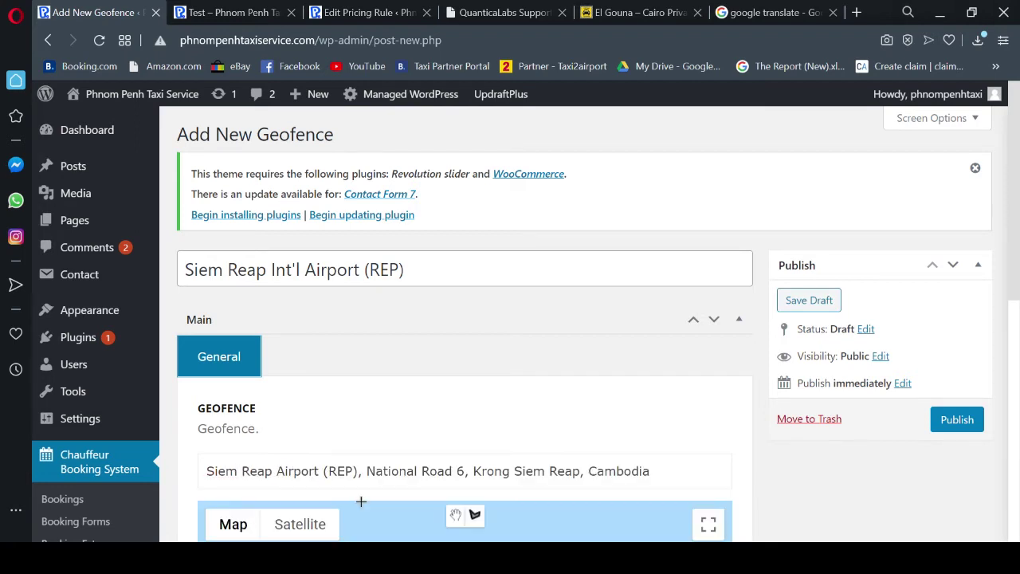
Step: Draw a closed 7-point polygon around Siem Reap International Airport, reaching just past Road 6 in the southwest, and publish the geofence
scroll(569, 446, "down", 2)
scroll(579, 436, "down", 1)
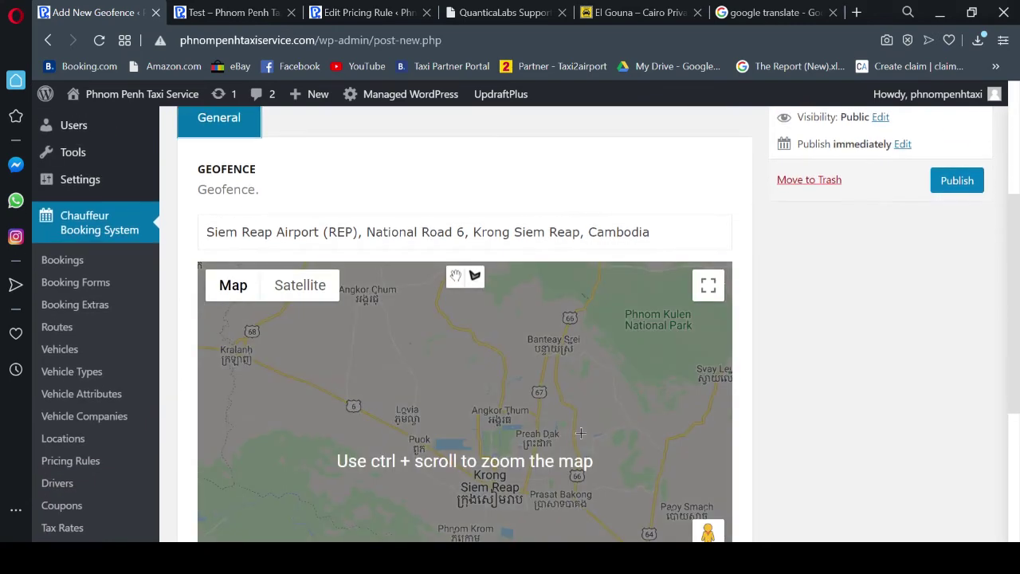
scroll(684, 441, "down", 1)
left_click(708, 517)
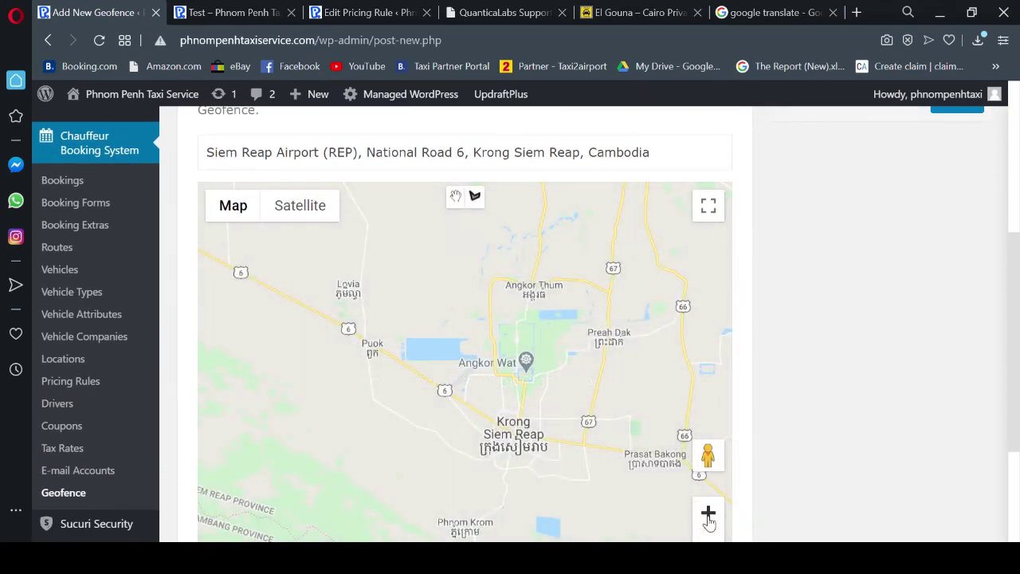
left_click(708, 515)
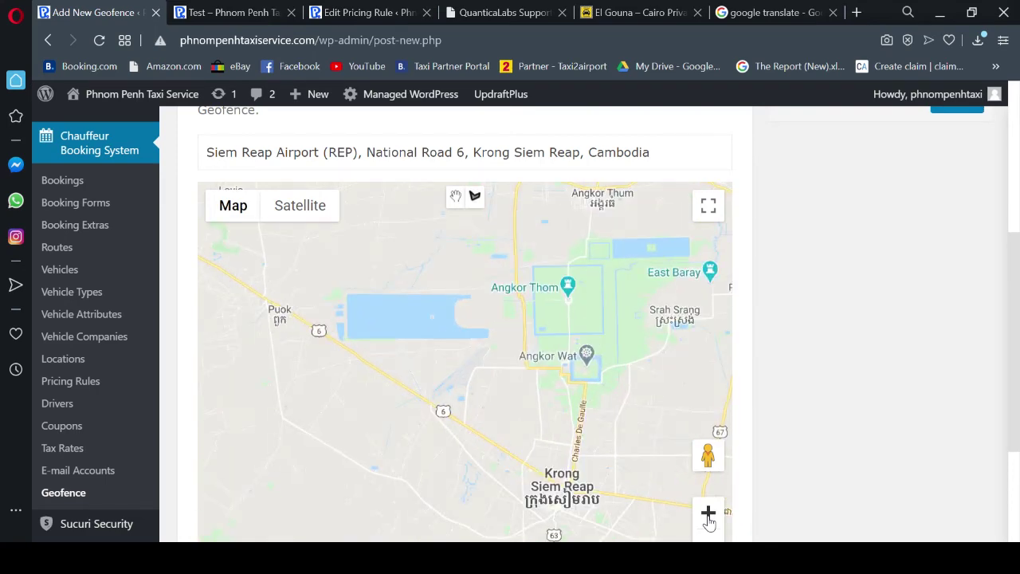
left_click(707, 515)
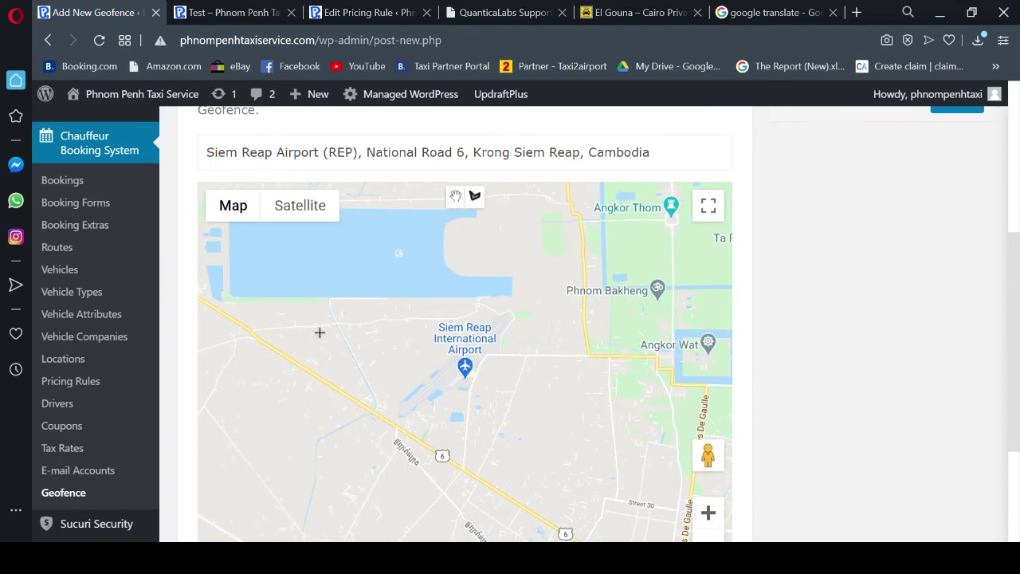
left_click(480, 199)
left_click(383, 409)
left_click(475, 314)
left_click(525, 301)
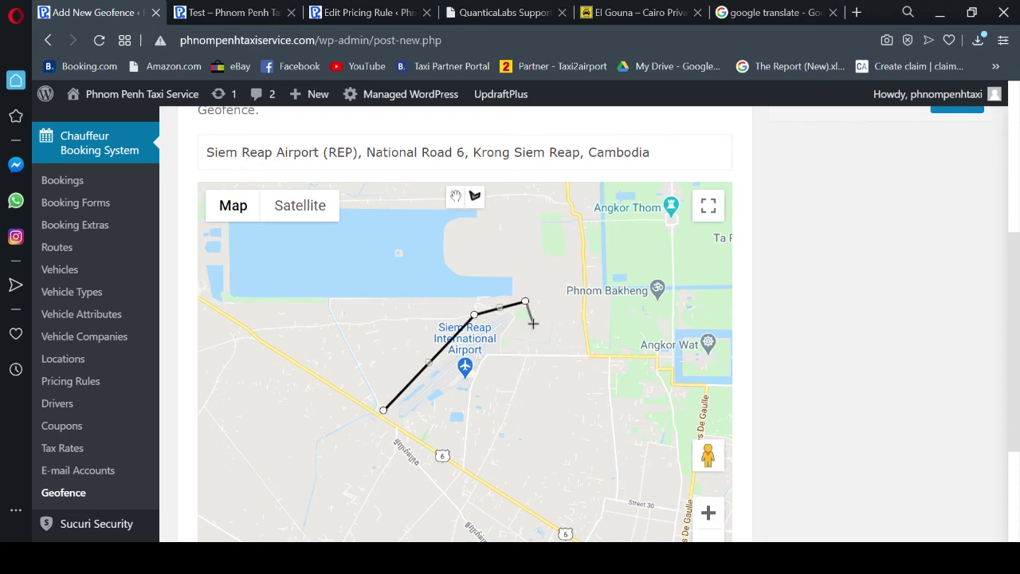
left_click(531, 327)
left_click(477, 411)
left_click(428, 450)
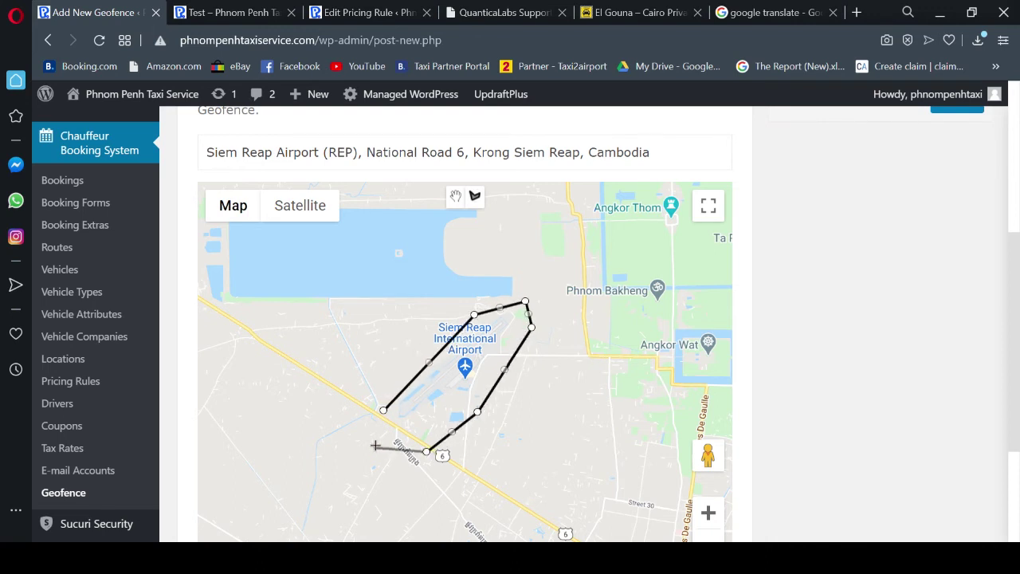
left_click(384, 410)
left_click_drag(405, 431, 383, 443)
left_click(384, 411)
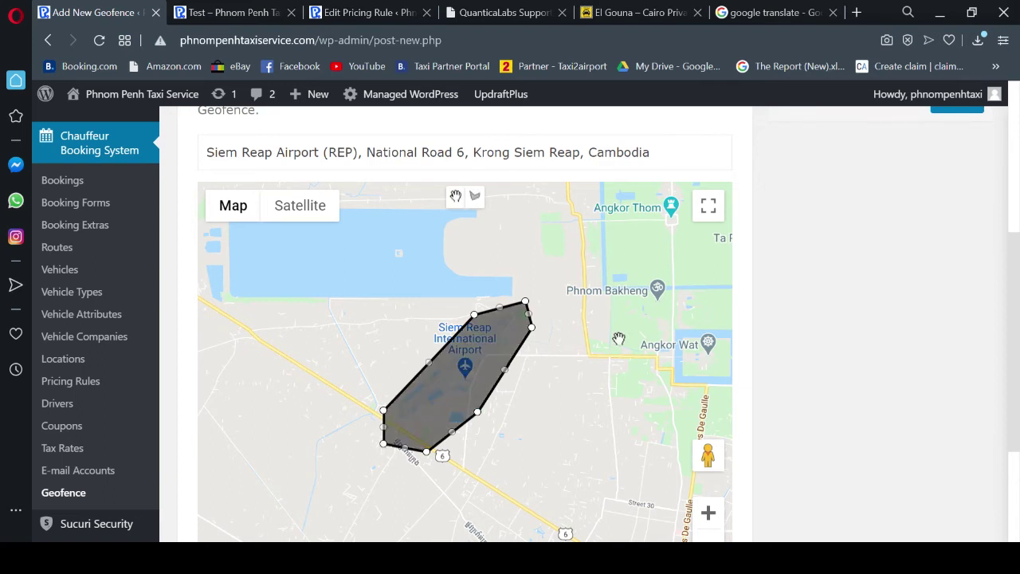
scroll(867, 287, "up", 3)
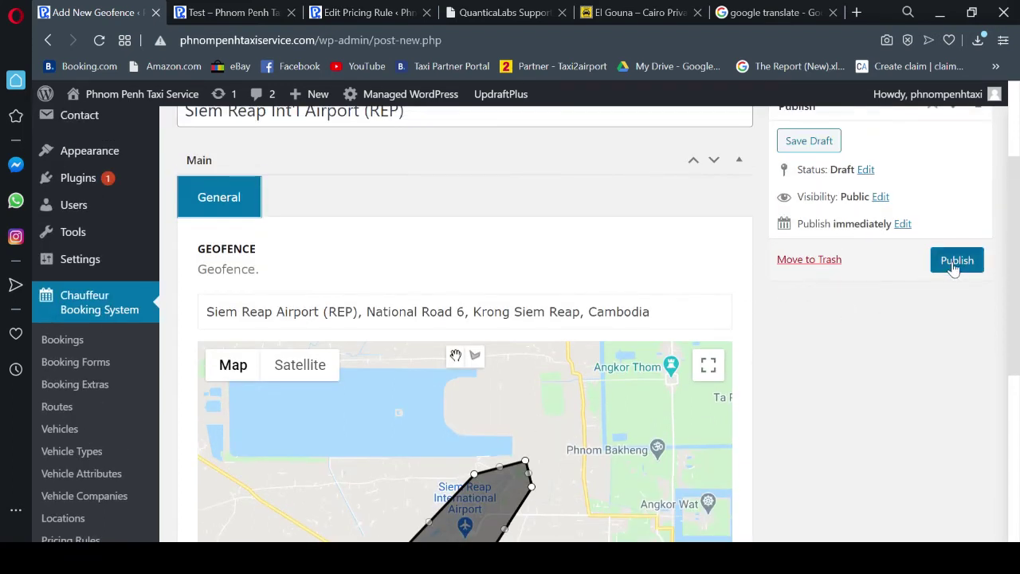
left_click(952, 263)
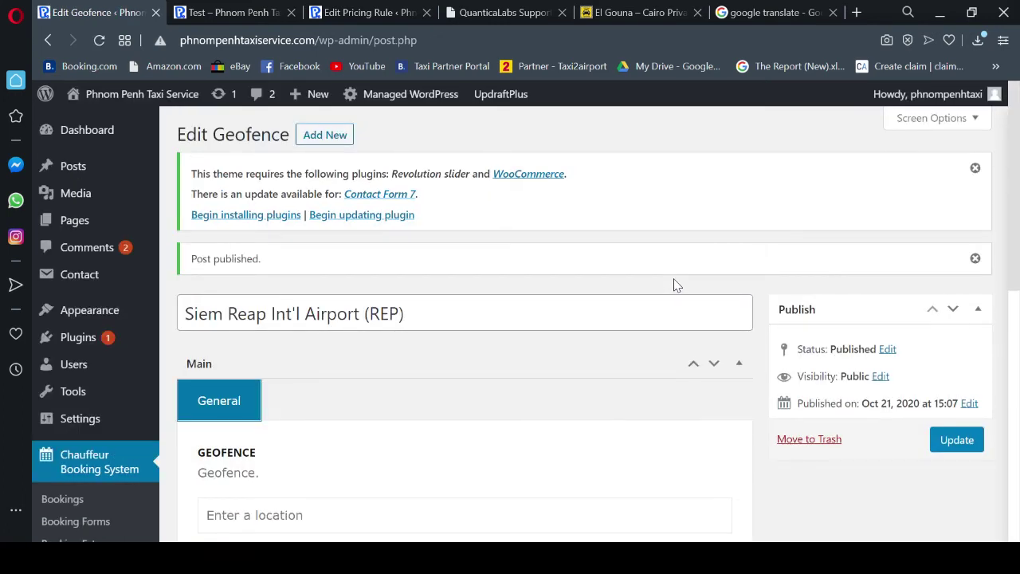
Step: Add a new geofence titled "Battambang"
left_click(324, 137)
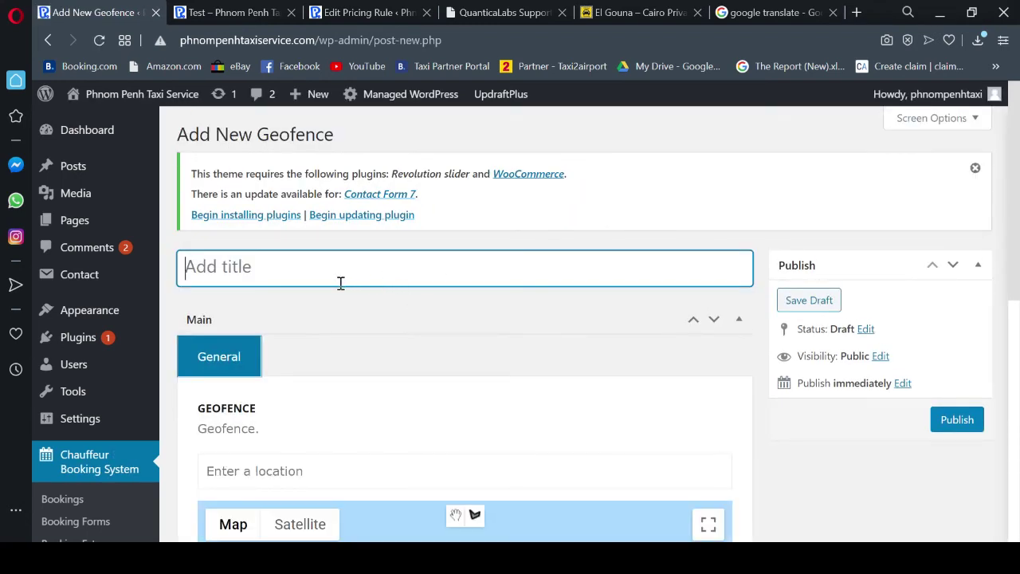
type("Battam")
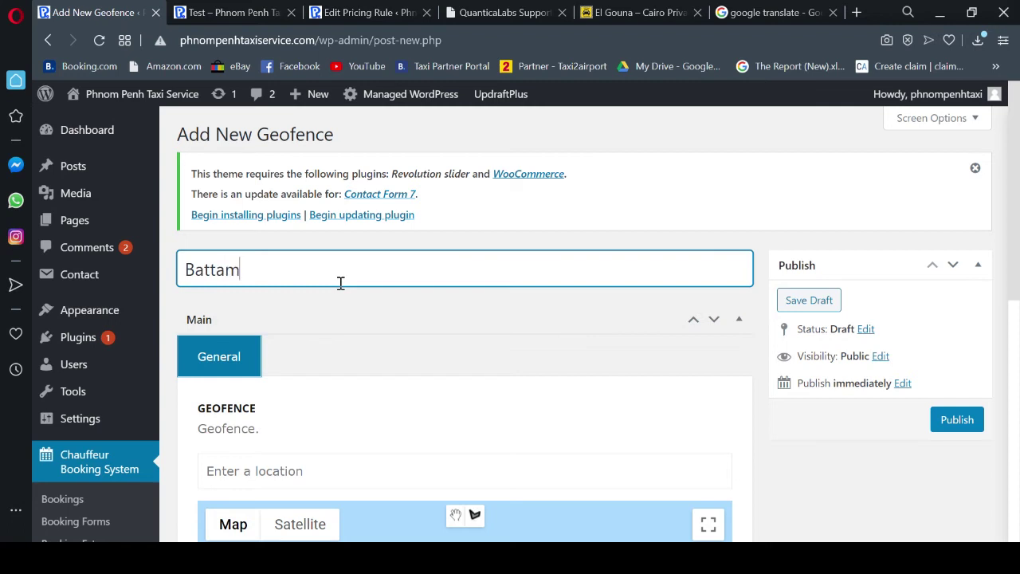
type("bang")
Step: Set the geofence's location to Battambang, Cambodia
scroll(358, 339, "down", 2)
left_click(310, 319)
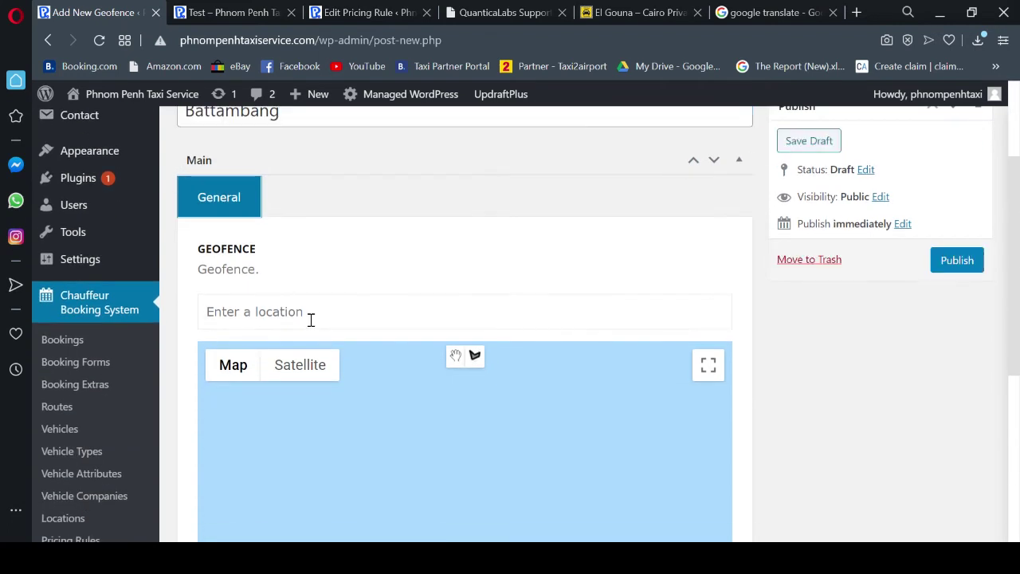
type("Battam")
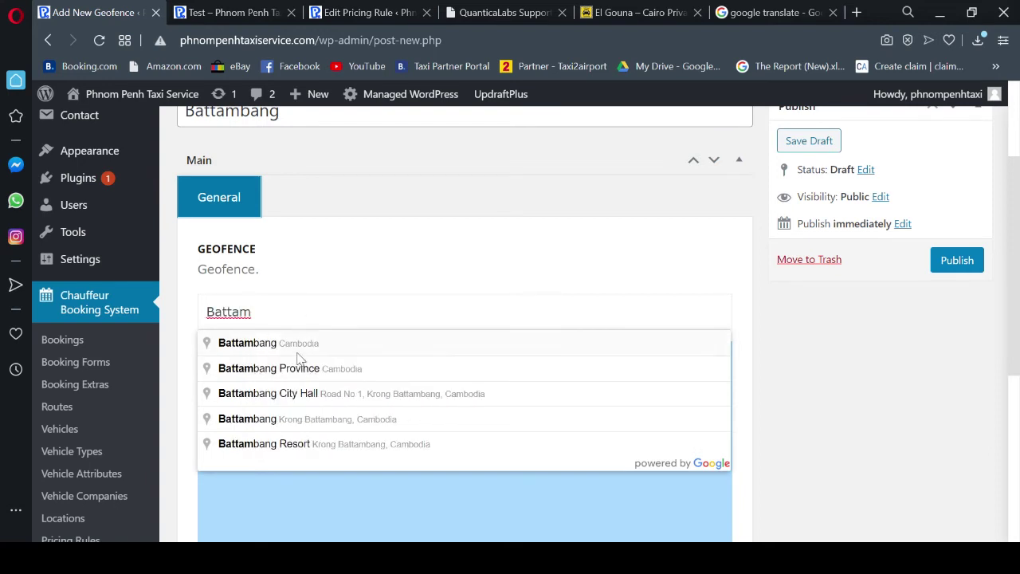
left_click(300, 357)
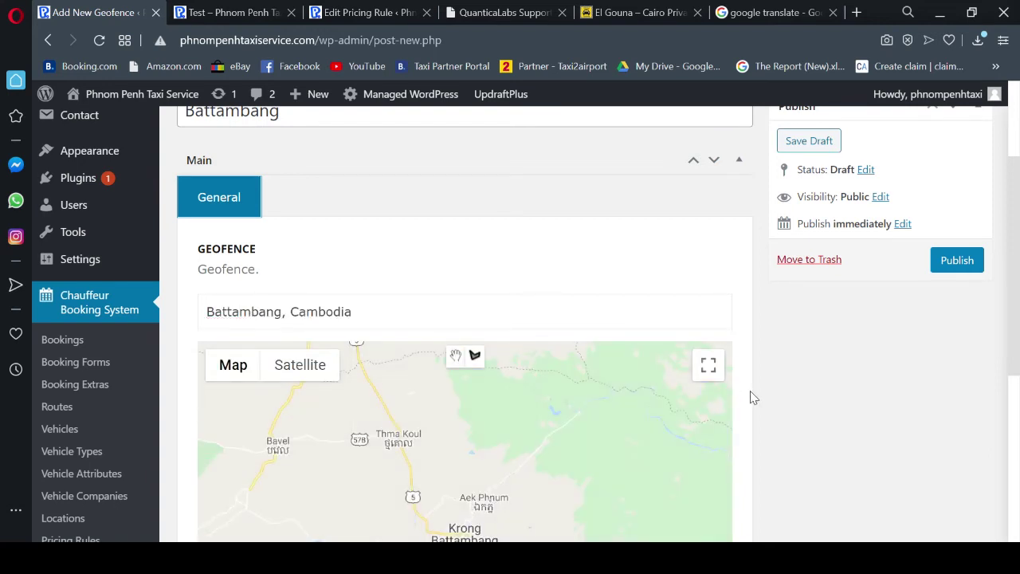
Step: Draw a closed 9-point polygon around Krong Battambang, enclosing Battambang Airport and most of Road 700, and publish the geofence
scroll(752, 398, "down", 1)
scroll(562, 428, "down", 1)
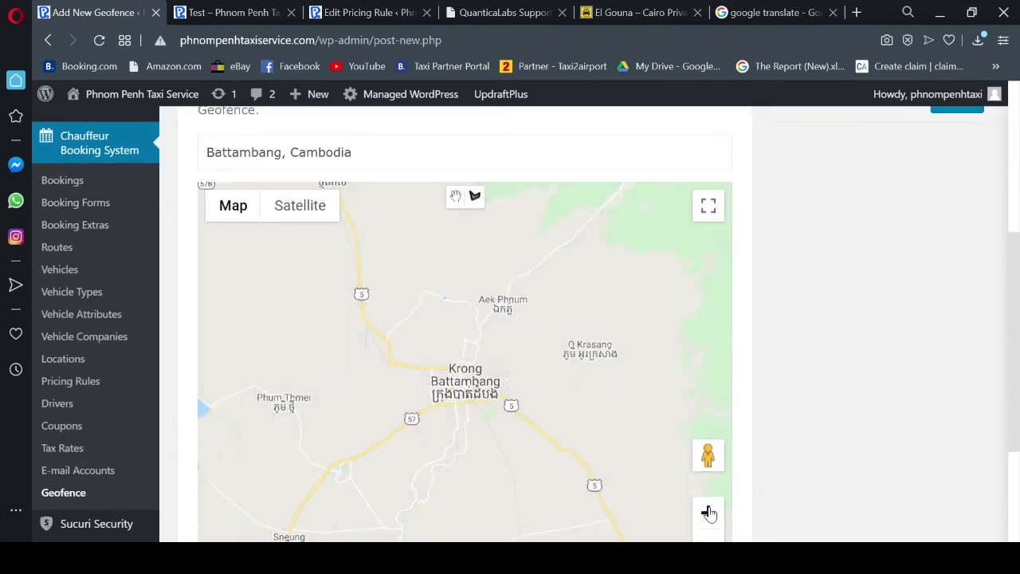
left_click(709, 513)
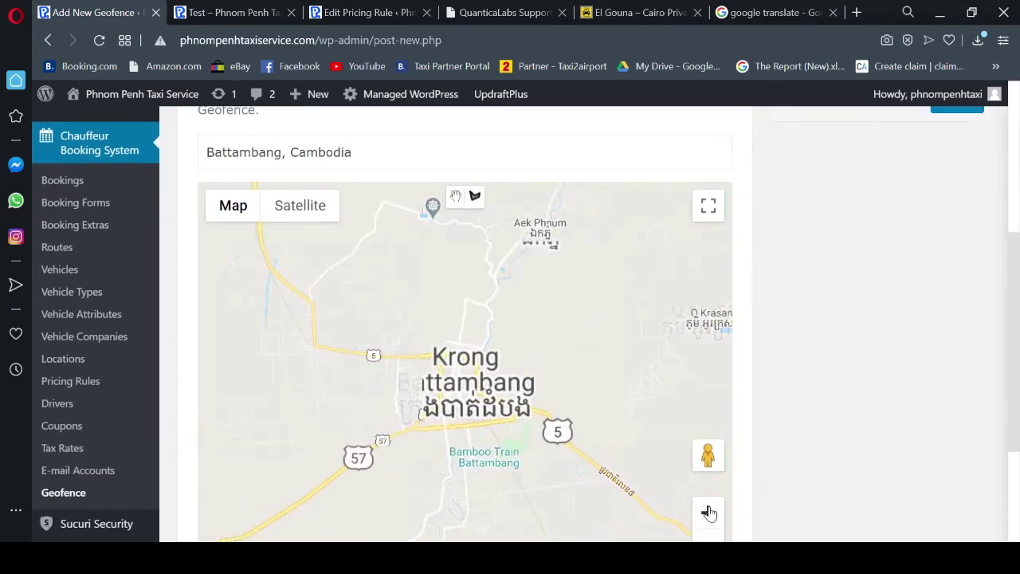
left_click(709, 513)
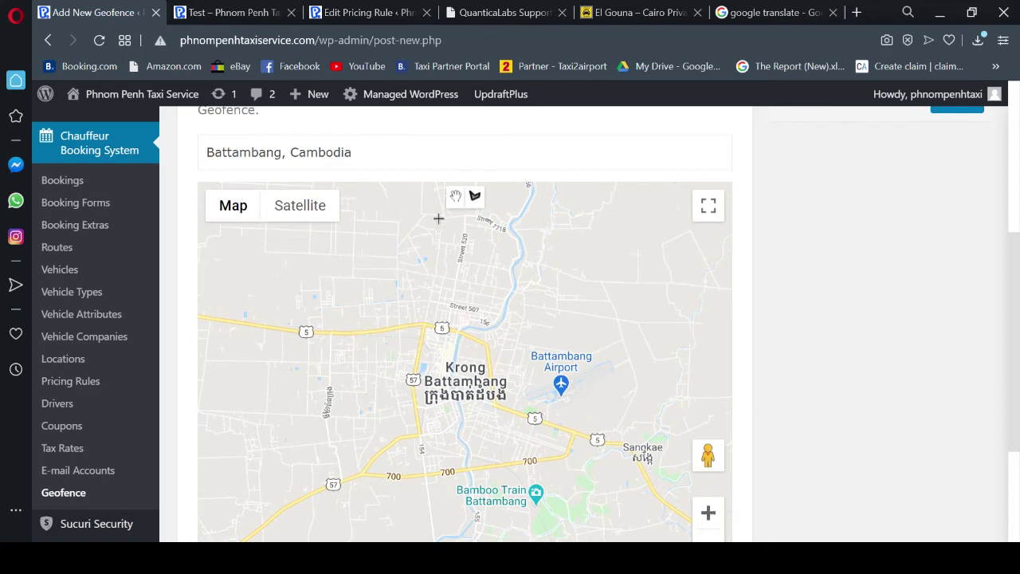
left_click(476, 197)
left_click(369, 353)
left_click(385, 303)
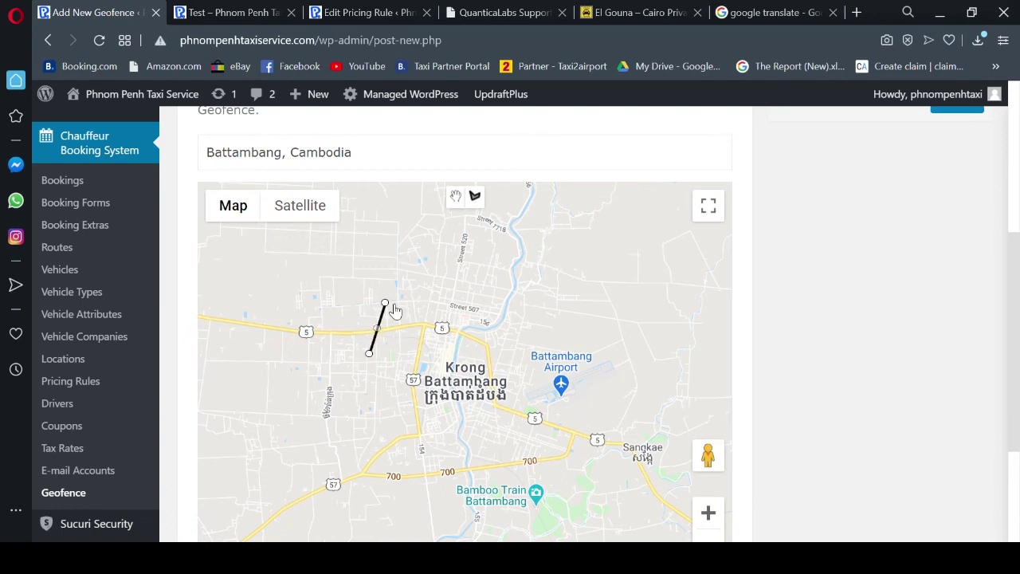
left_click(589, 335)
left_click(628, 381)
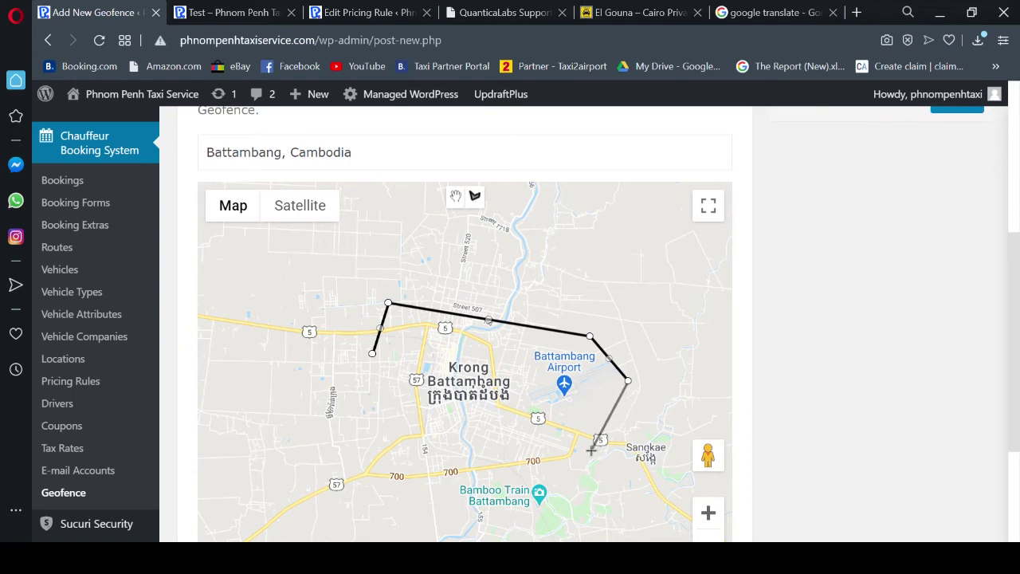
left_click(590, 449)
left_click(461, 491)
left_click(357, 492)
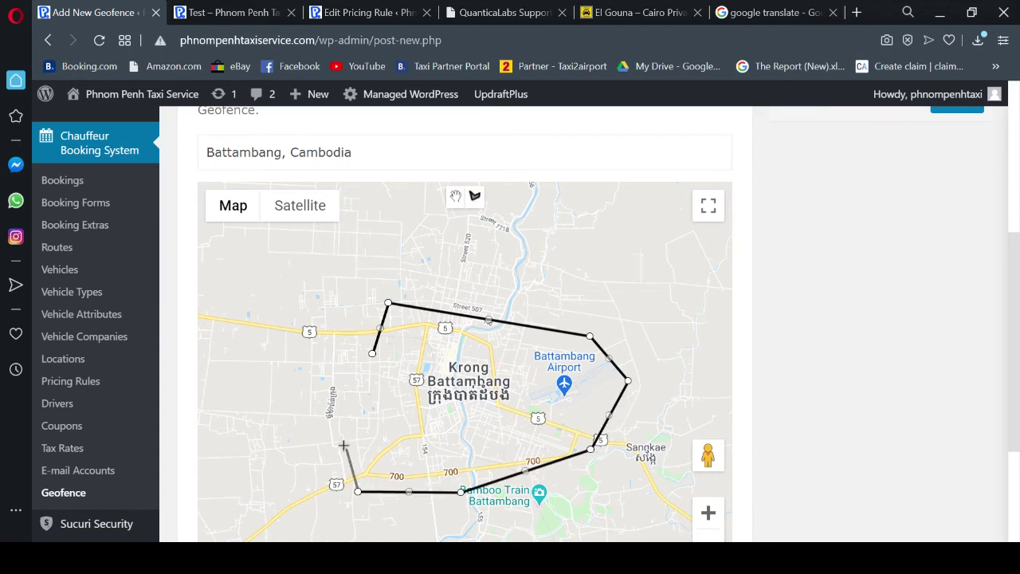
left_click(343, 438)
left_click(344, 370)
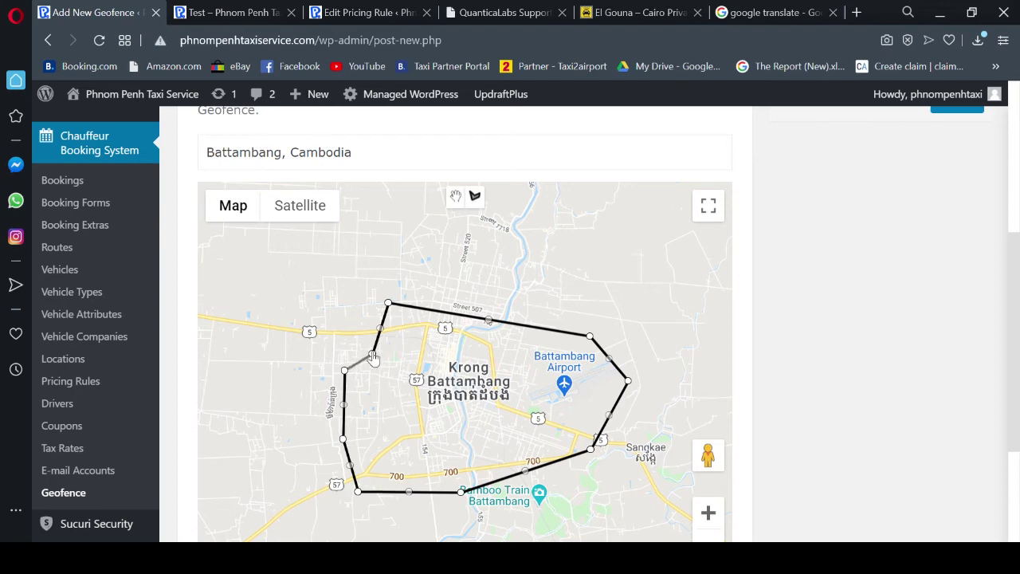
double_click(373, 359)
scroll(665, 302, "up", 3)
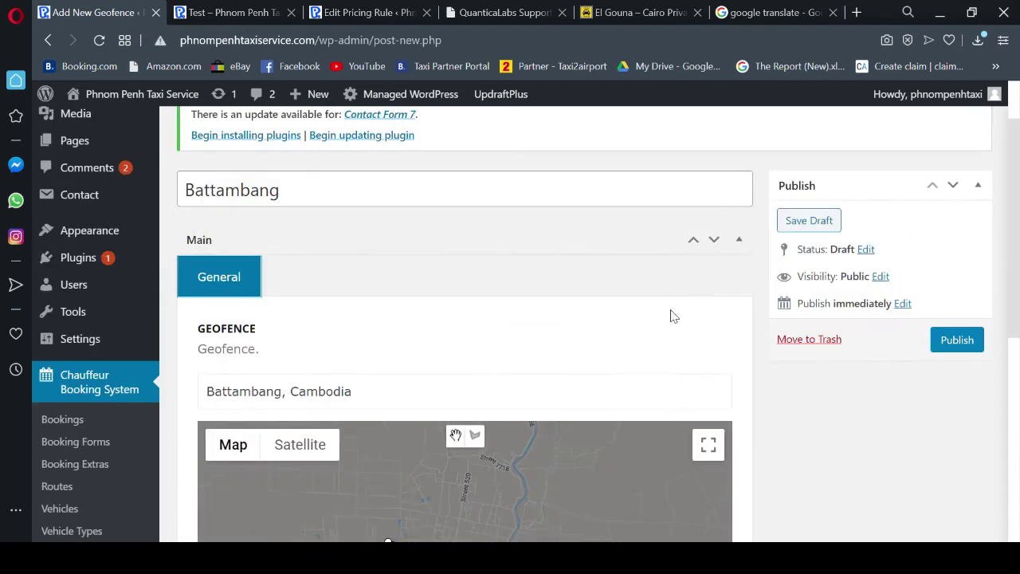
left_click(960, 341)
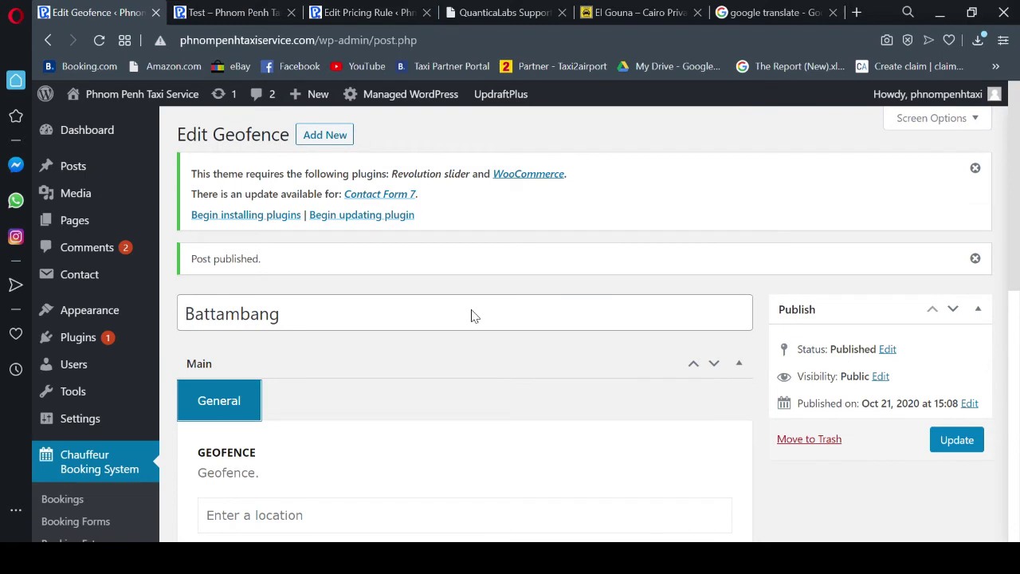
Step: Add a new geofence titled "Poipet Border" and set its location to Cambodia-Thai Border, Krong Poi Pet, Cambodia
left_click(327, 134)
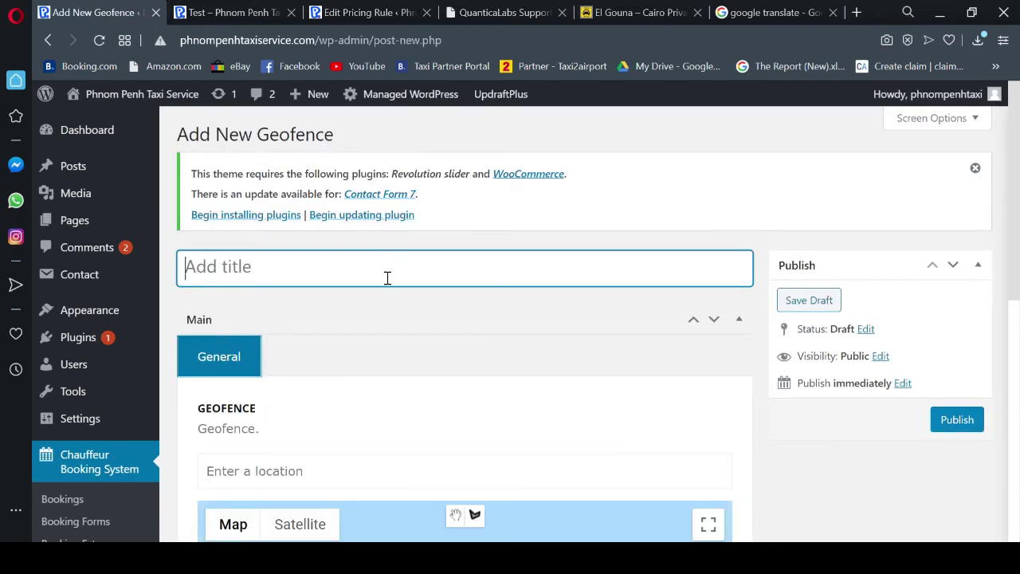
type("Poipet Border")
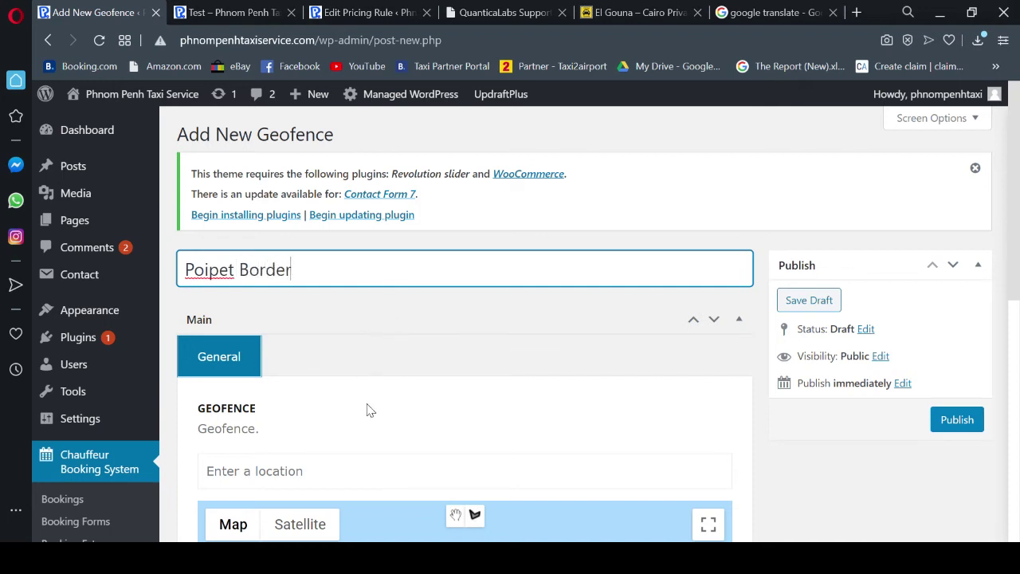
scroll(343, 406, "down", 1)
left_click(314, 398)
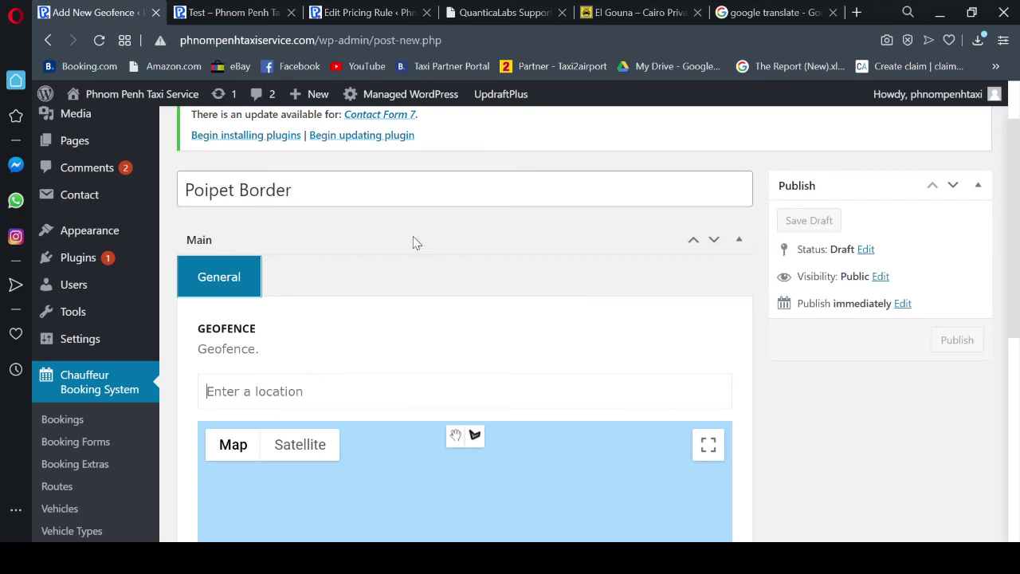
left_click_drag(297, 189, 182, 191)
key("ctrl+c")
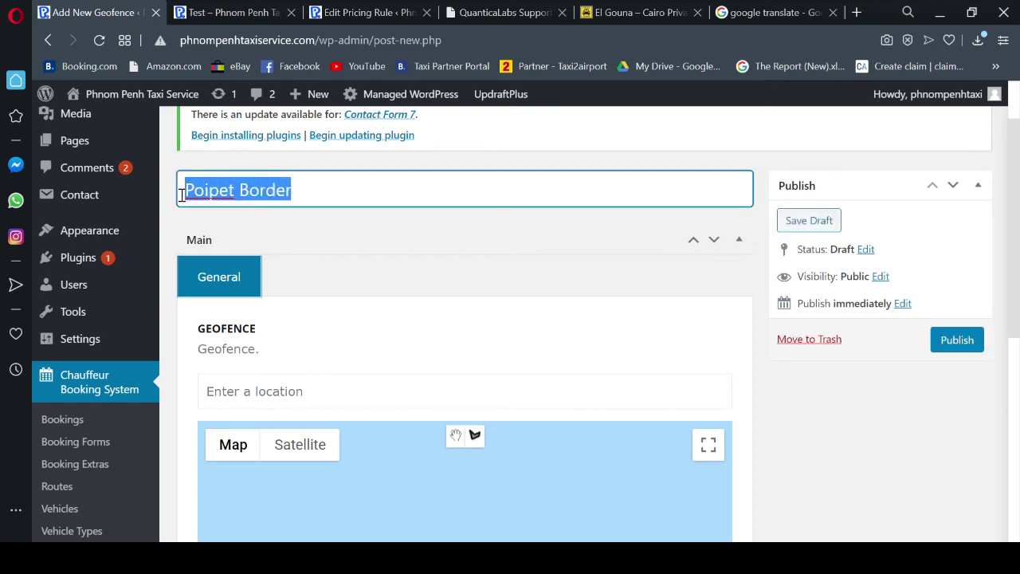
left_click(259, 399)
key("ctrl+v")
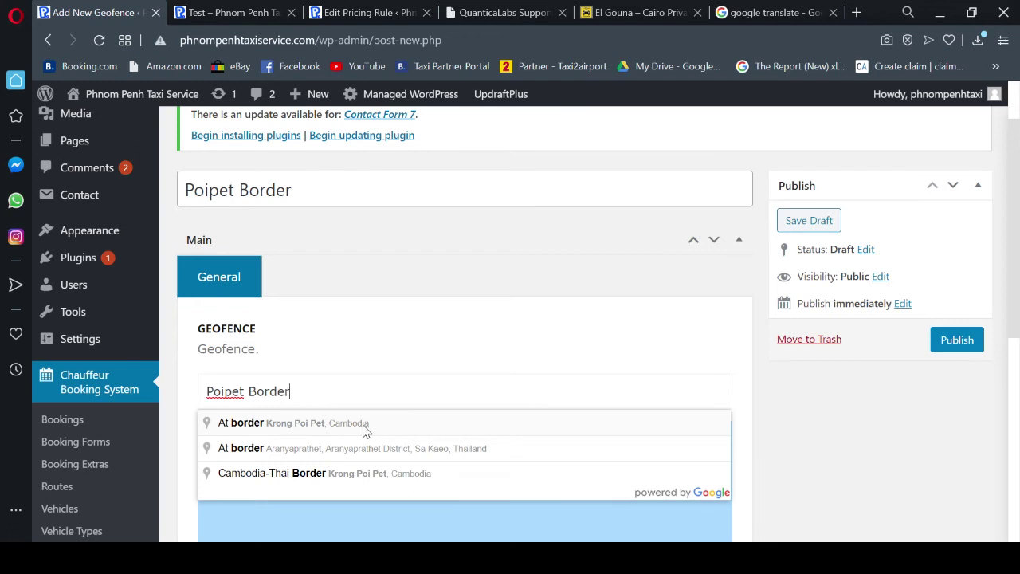
left_click(378, 474)
Step: Draw a closed 13-point polygon around Poipet, from the Kbal Spean crossing along the Thai border, across Road 5 and up past the Krong Poi Pet label
scroll(536, 360, "down", 2)
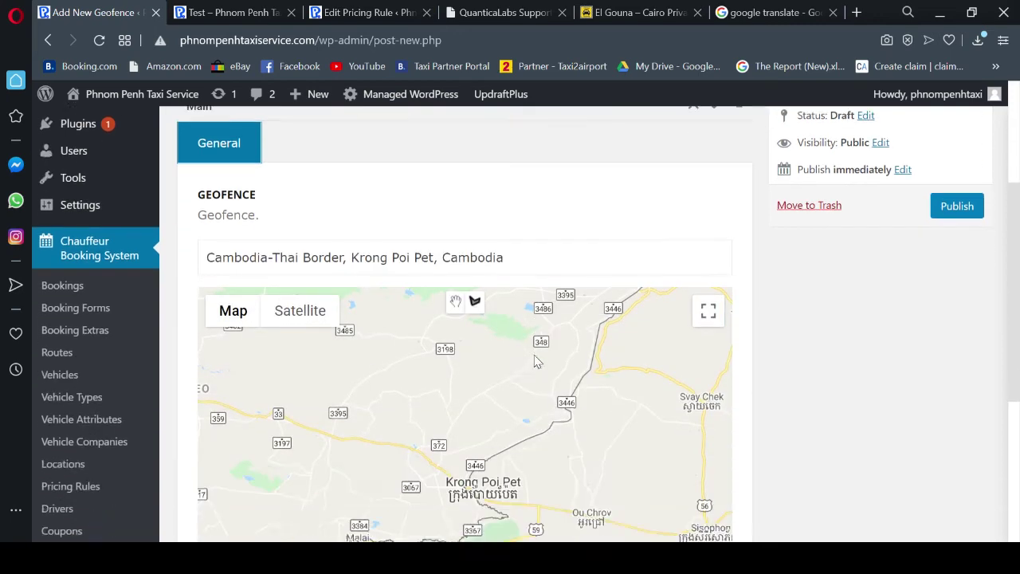
scroll(558, 383, "down", 1)
left_click(709, 512)
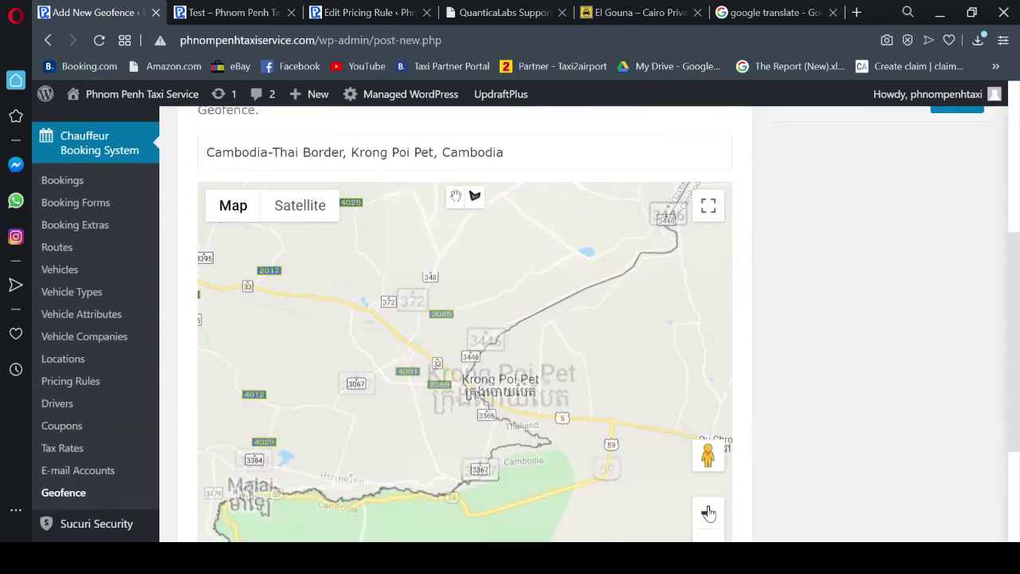
left_click(708, 512)
left_click(708, 512)
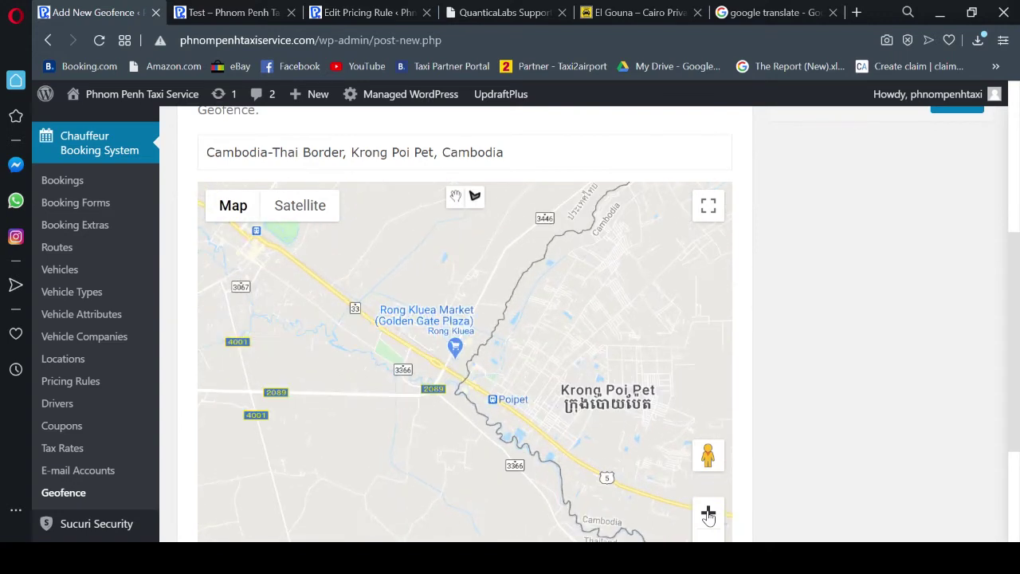
left_click_drag(623, 460, 460, 379)
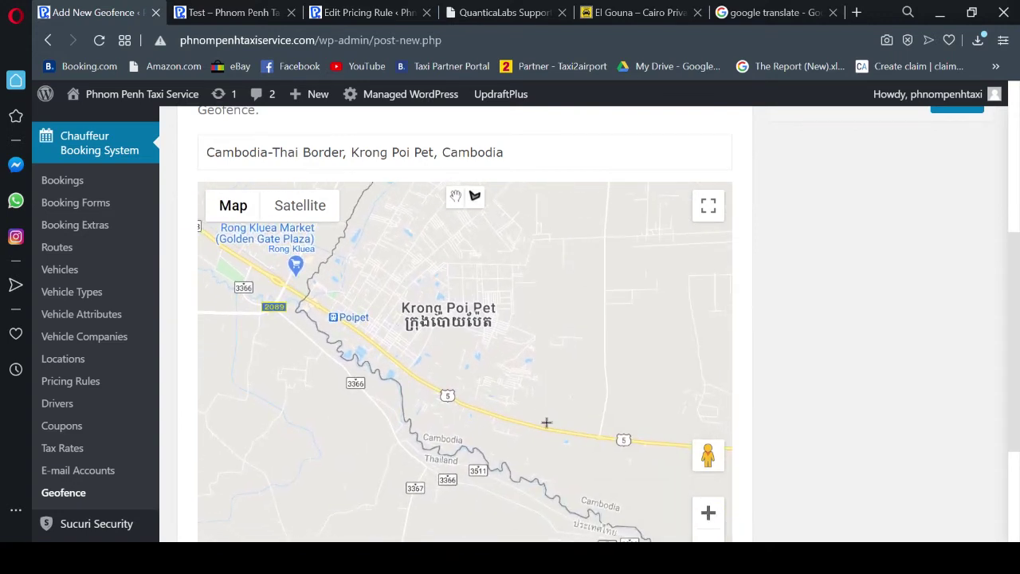
left_click(709, 514)
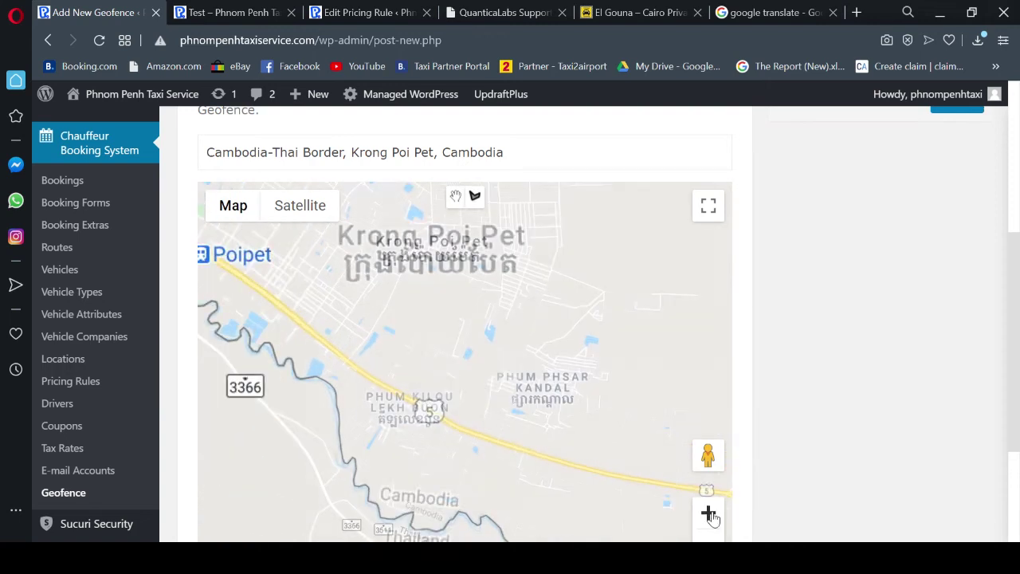
left_click_drag(470, 356, 590, 448)
left_click_drag(351, 351, 498, 405)
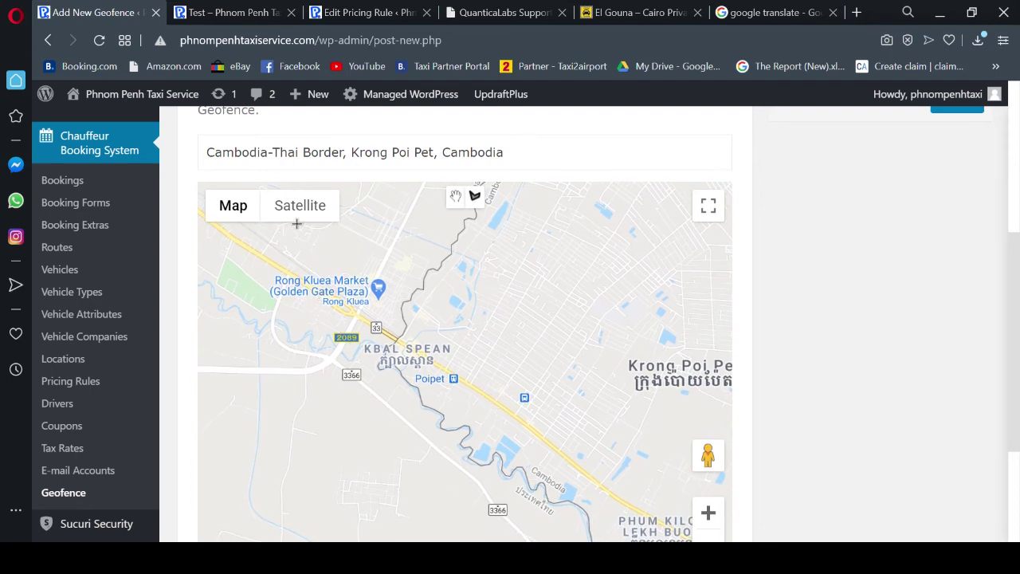
left_click(412, 317)
left_click(390, 344)
left_click(414, 390)
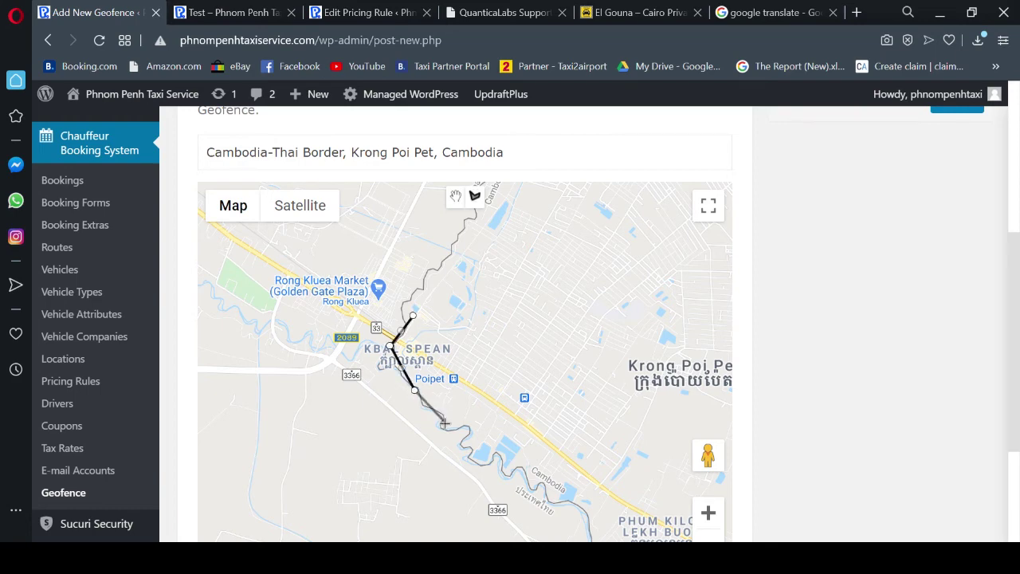
left_click(444, 421)
left_click(502, 441)
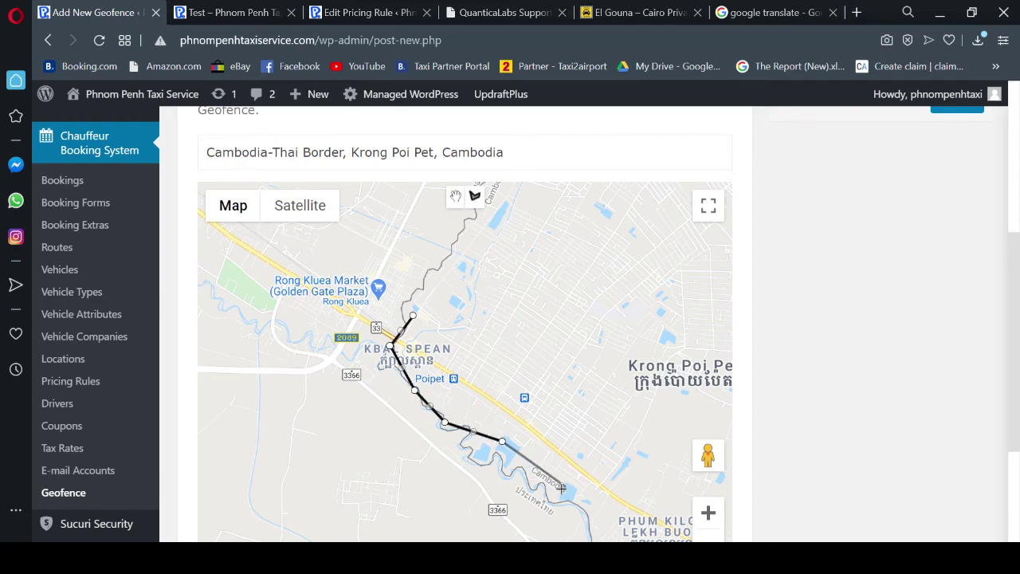
left_click(645, 490)
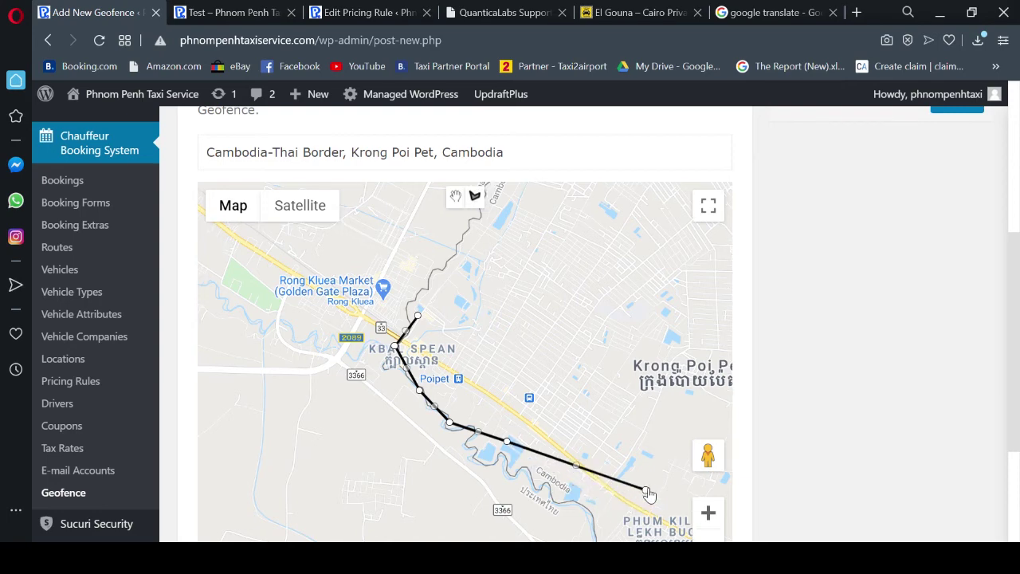
left_click(662, 447)
left_click(641, 371)
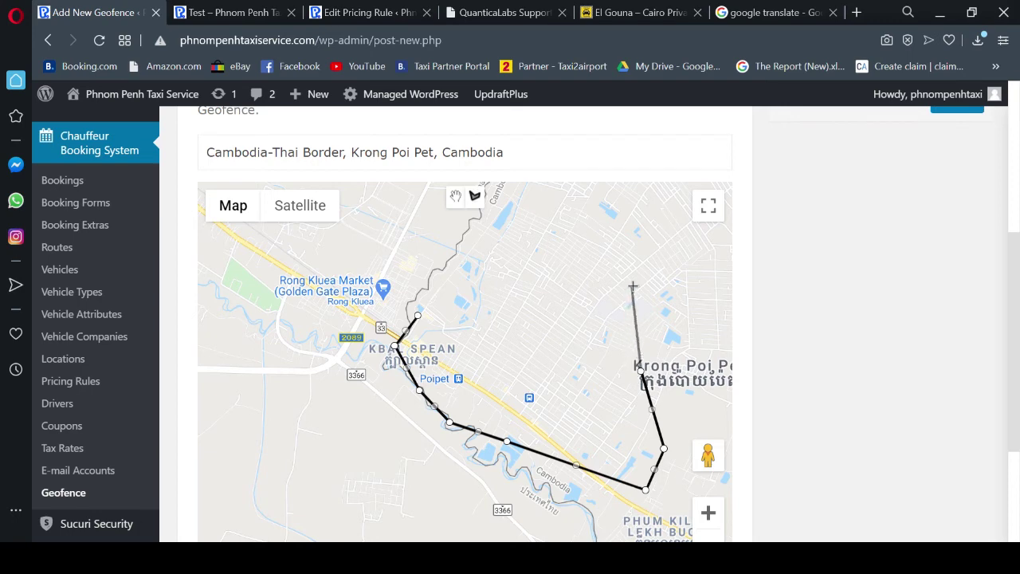
left_click(672, 283)
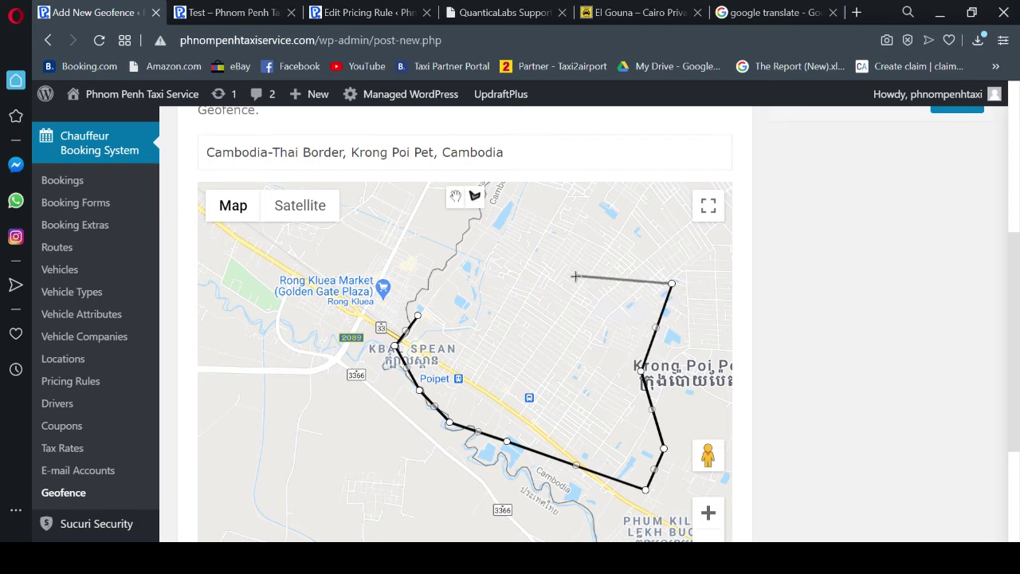
left_click(575, 275)
left_click(512, 254)
left_click(468, 284)
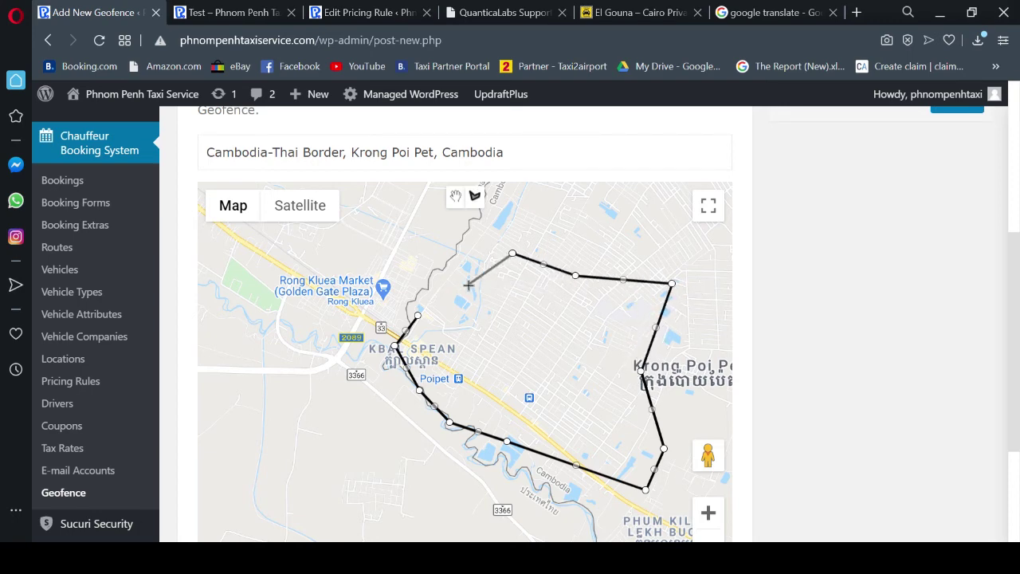
left_click(424, 303)
left_click(418, 315)
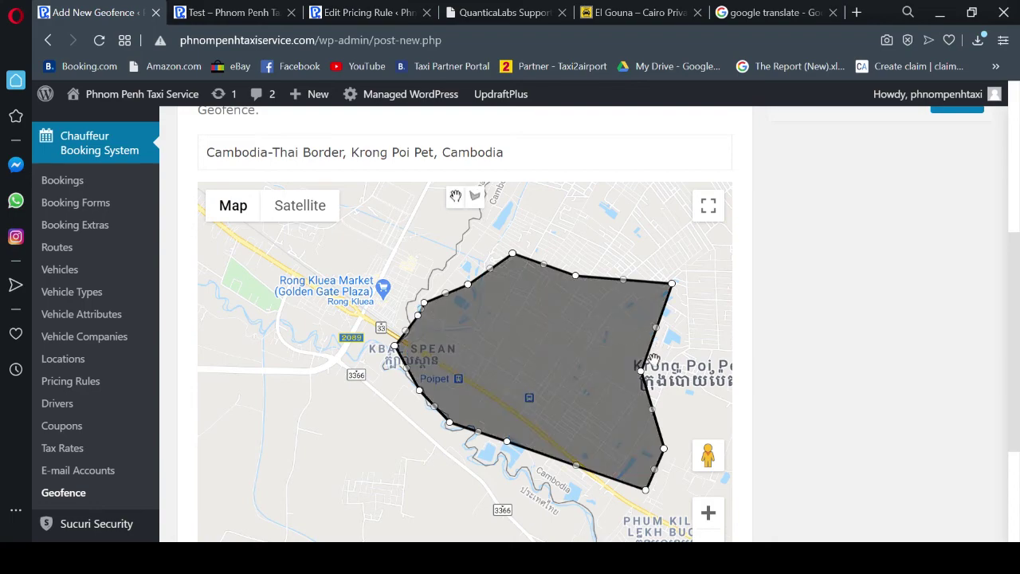
Step: Publish the Poipet Border geofence
scroll(637, 334, "down", 1)
scroll(741, 358, "up", 5)
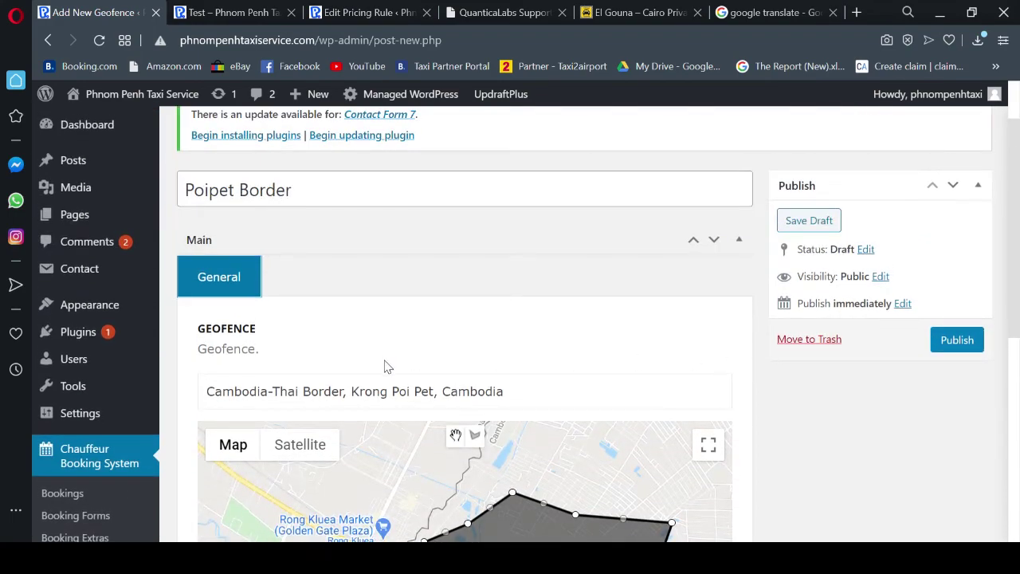
left_click(956, 341)
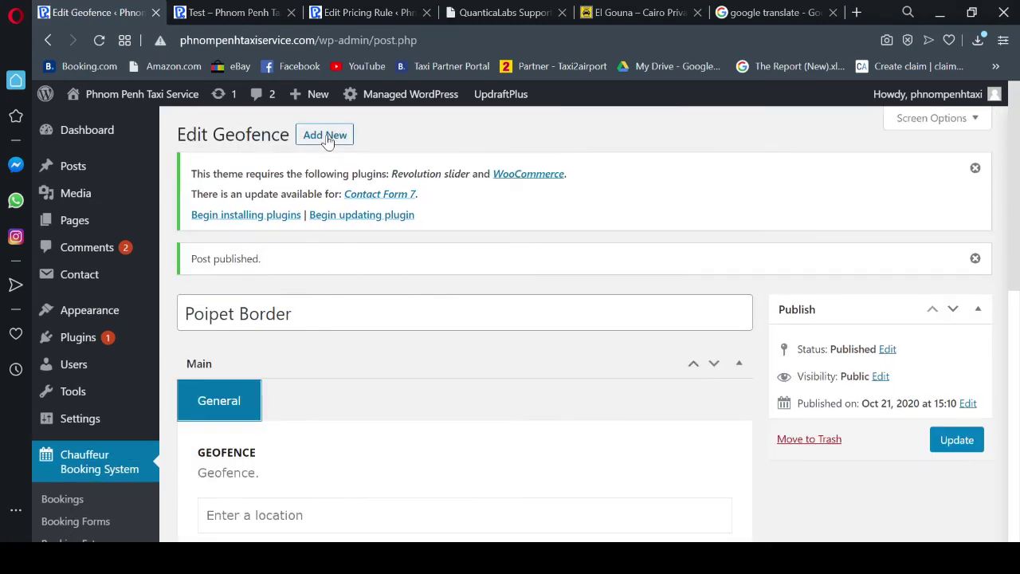
Step: Open a blank new geofence and reload the Edit Pricing Rule page in the other browser tab to refresh its geofence options
left_click(325, 136)
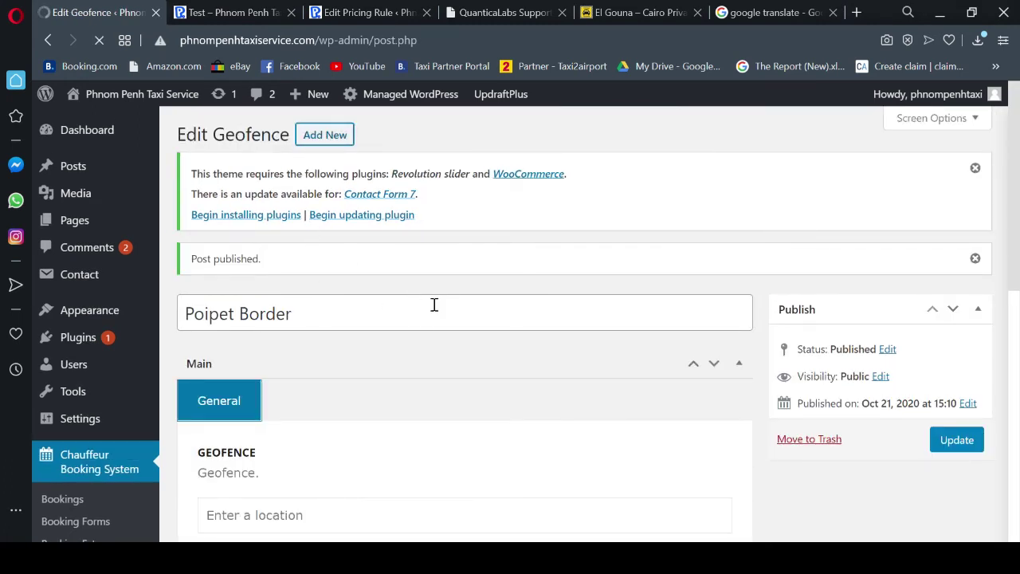
left_click(348, 13)
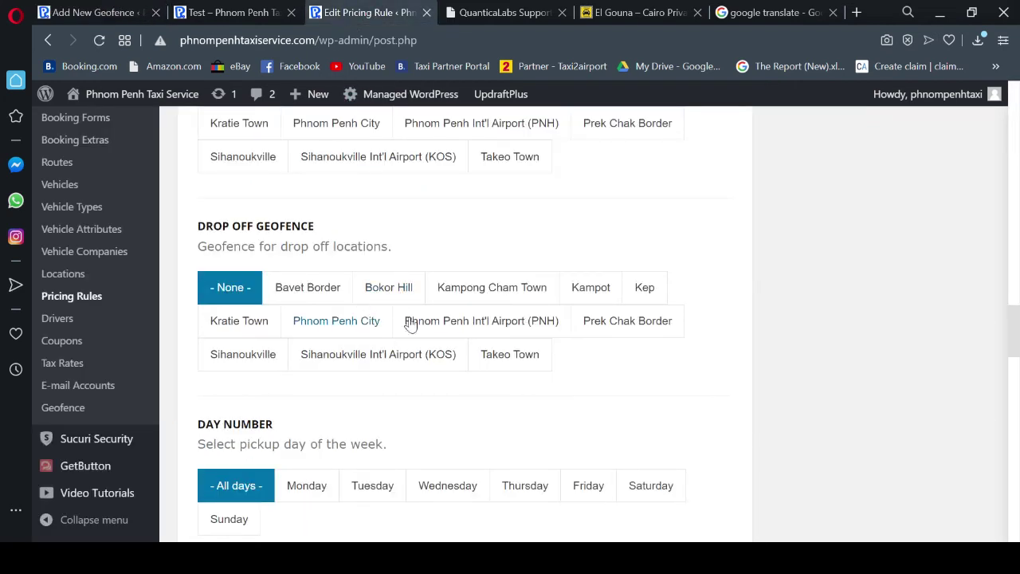
left_click(97, 41)
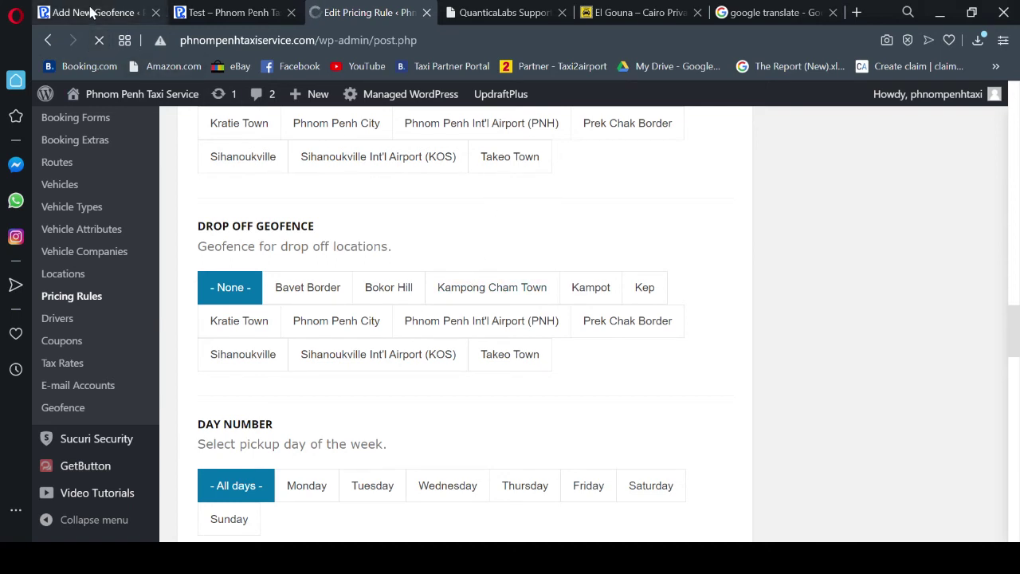
left_click(90, 13)
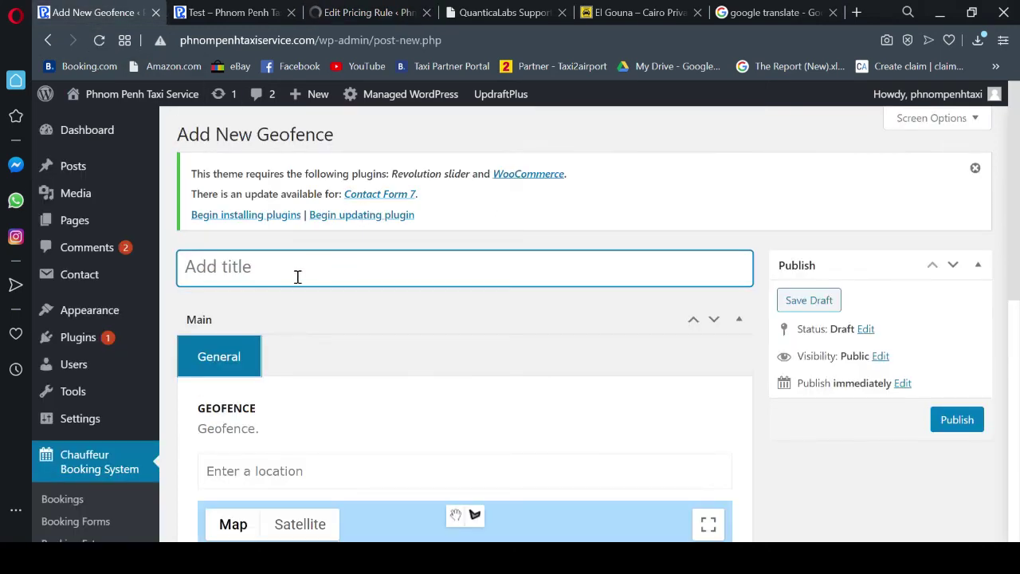
Step: Title the new geofence "Kampong Chhnang Town" and set its location to Kampong Chhnang, Cambodia
type("Kam")
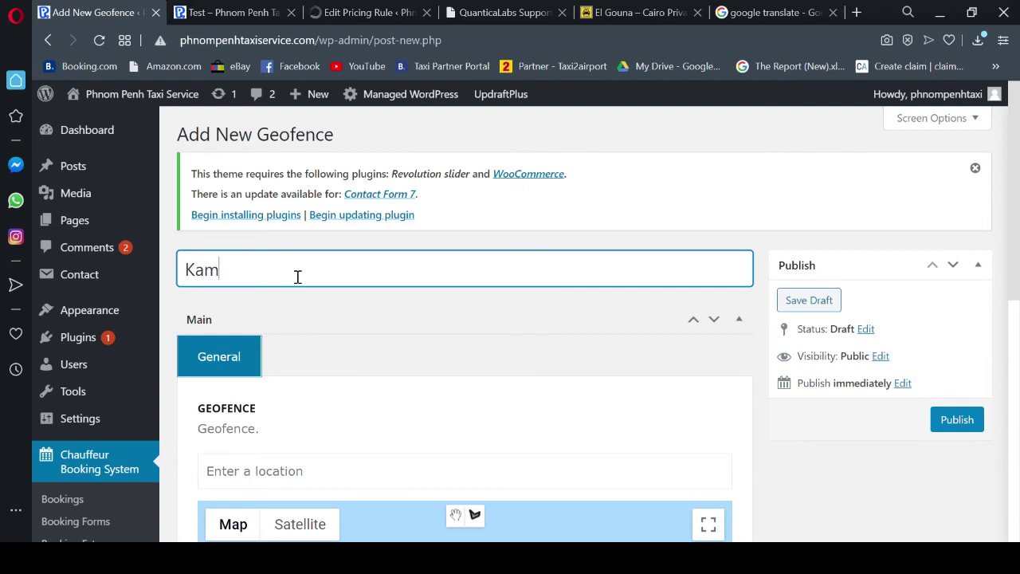
type("pong Ch")
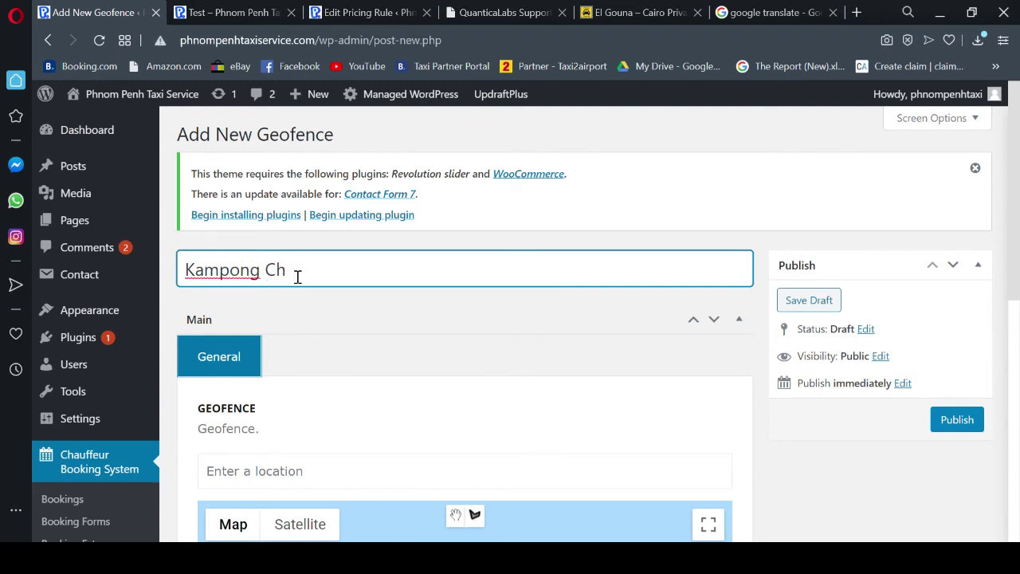
type("anang Town")
left_click_drag(382, 269, 181, 269)
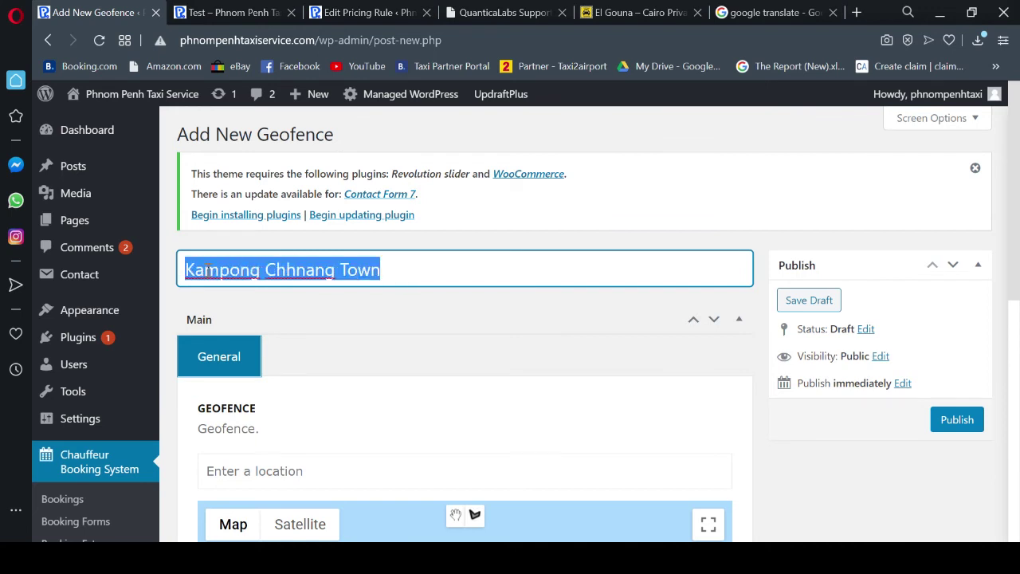
key("ctrl+c")
left_click(291, 473)
key("ctrl+v")
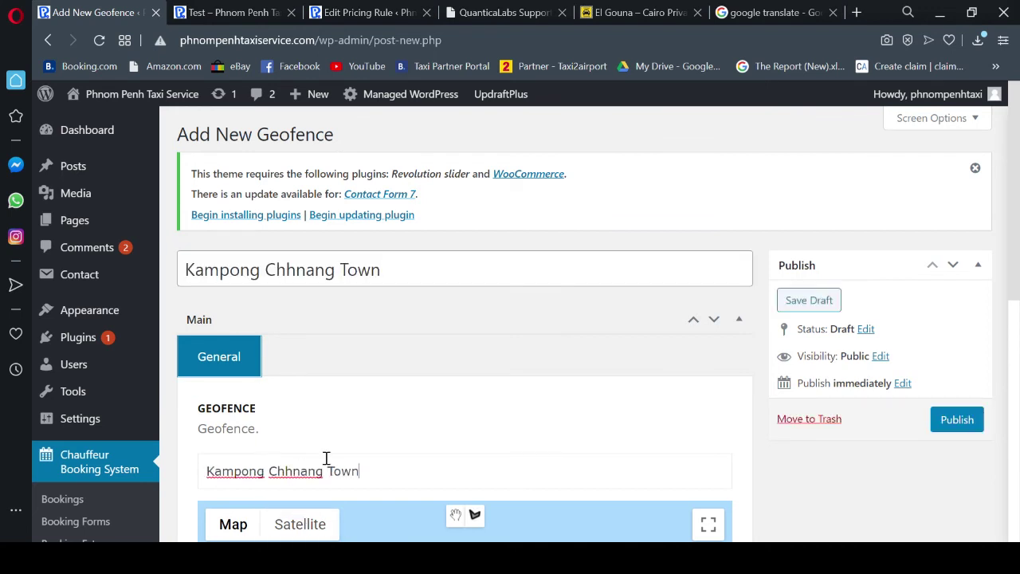
scroll(326, 458, "down", 2)
left_click(323, 343)
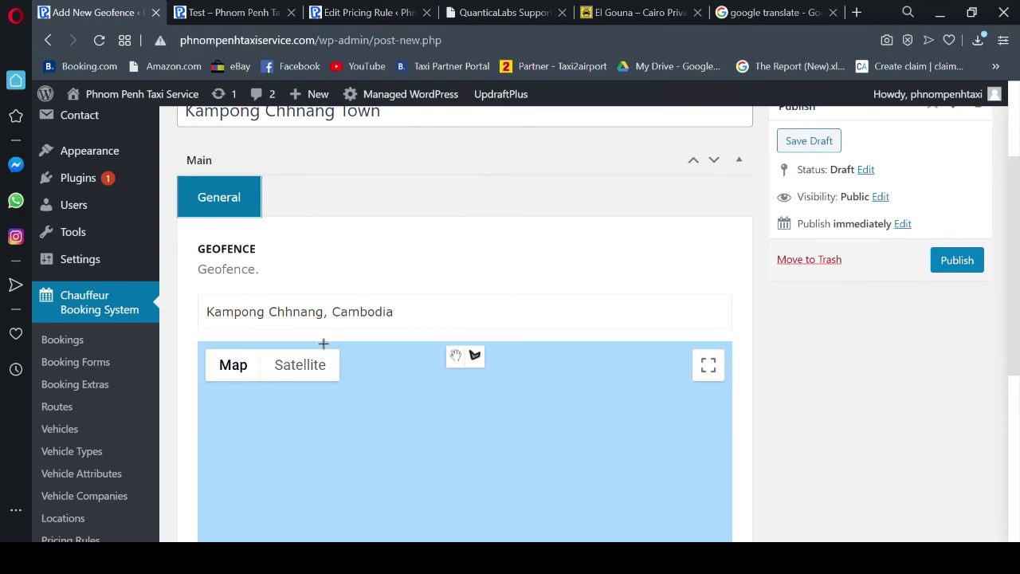
Step: Draw a closed 10-point polygon around Krong Kampong Chhnang, along the river, down past Chansari Road and back up west of the town
scroll(903, 359, "down", 2)
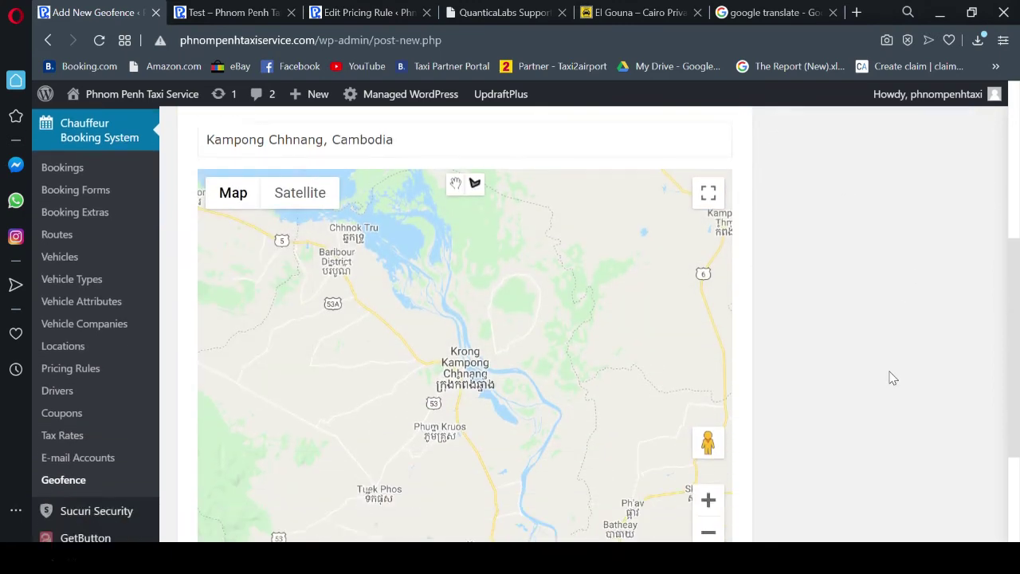
scroll(892, 378, "down", 1)
left_click(708, 434)
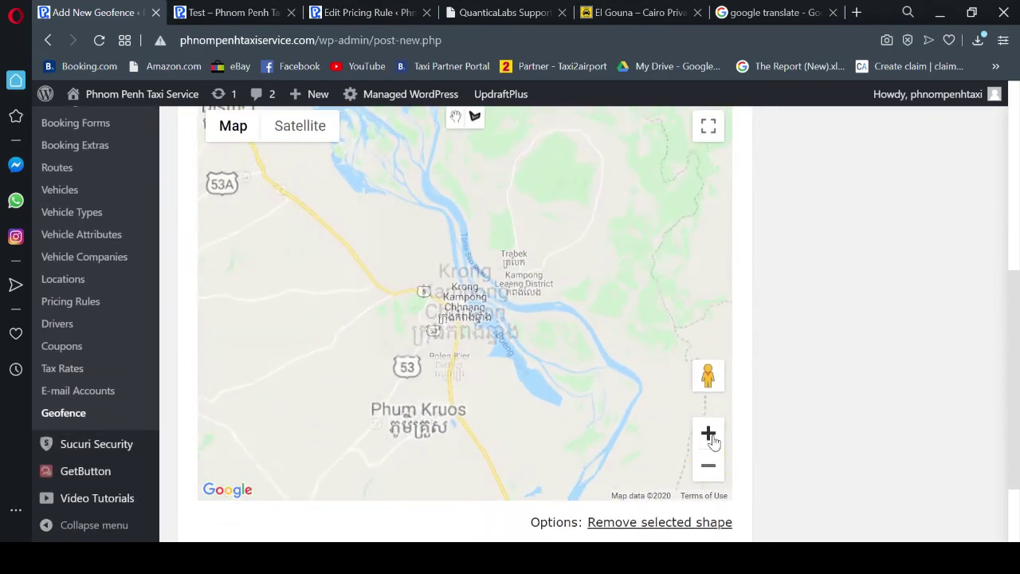
left_click(708, 434)
left_click(708, 434)
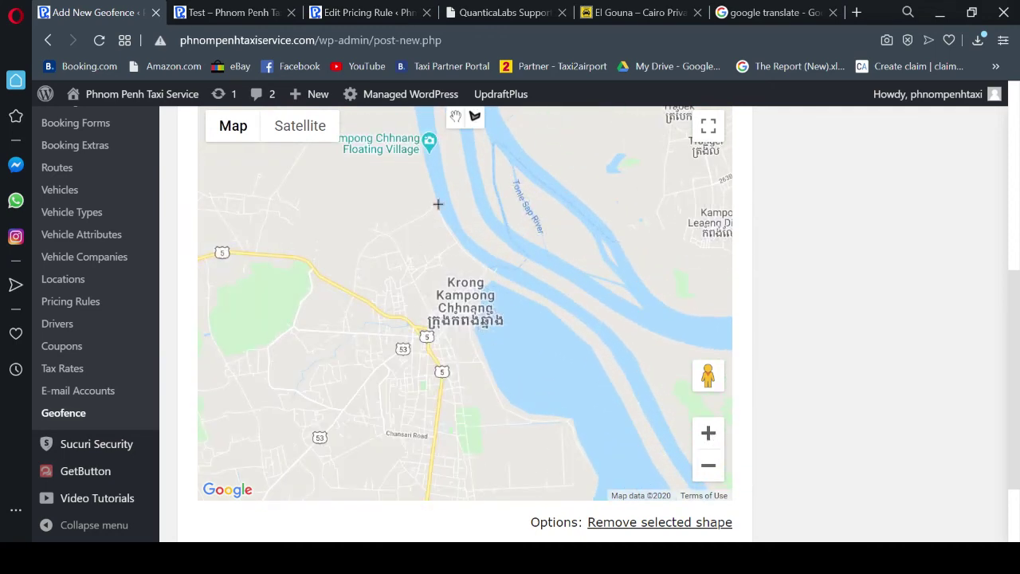
left_click(474, 118)
left_click(354, 262)
left_click(453, 246)
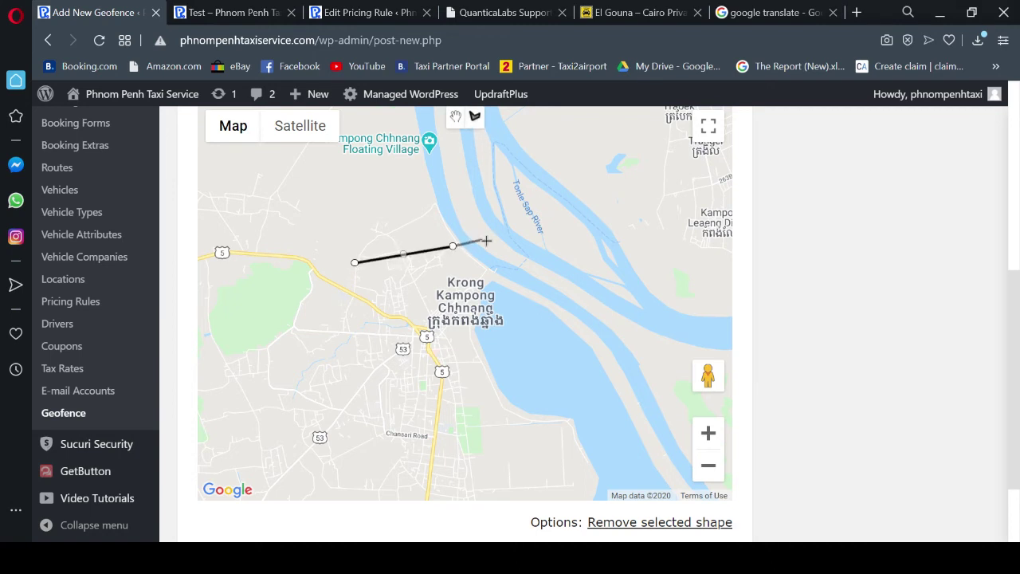
left_click(533, 288)
left_click(568, 324)
left_click(524, 400)
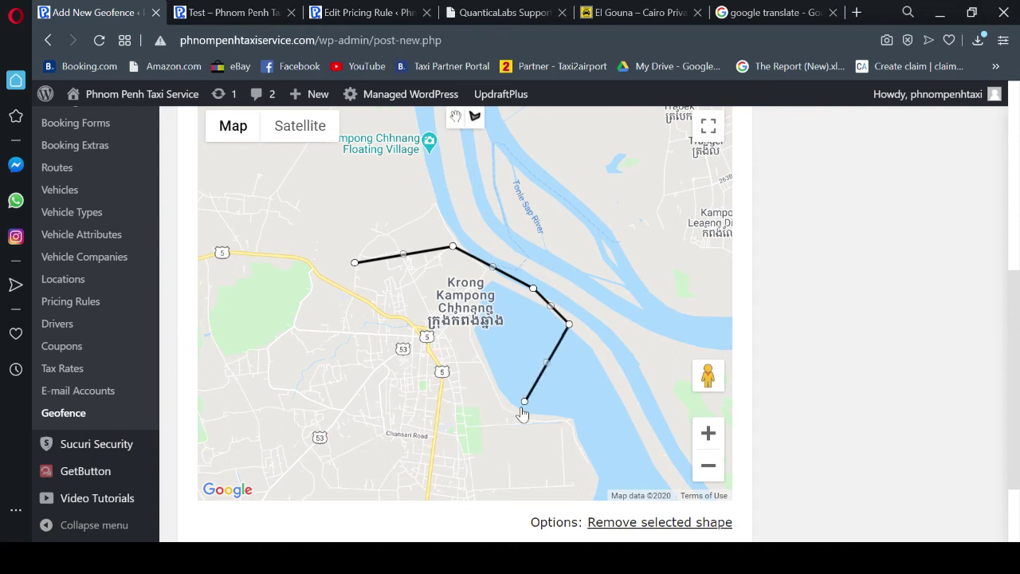
left_click(494, 457)
left_click(444, 484)
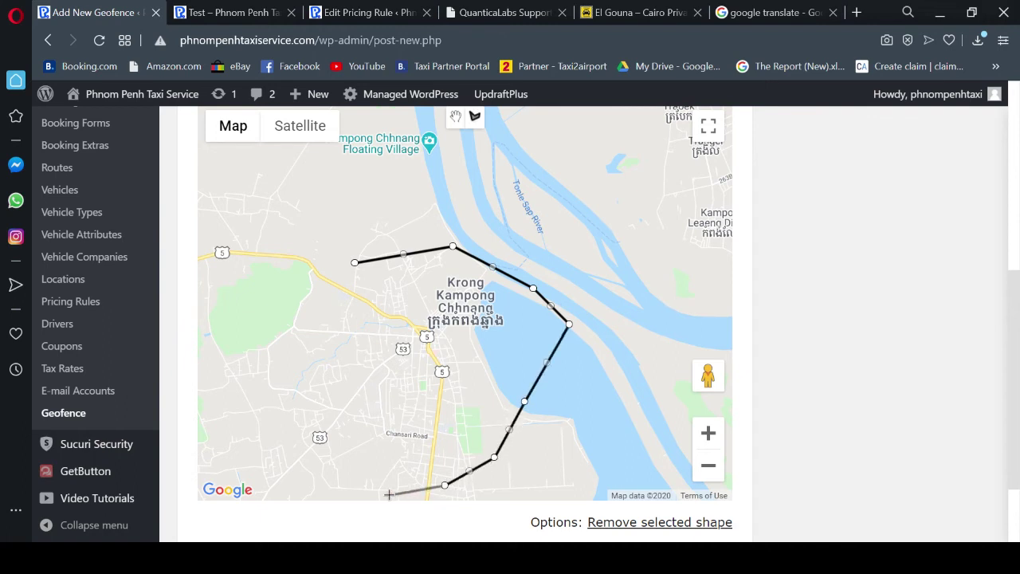
left_click(384, 492)
left_click(313, 456)
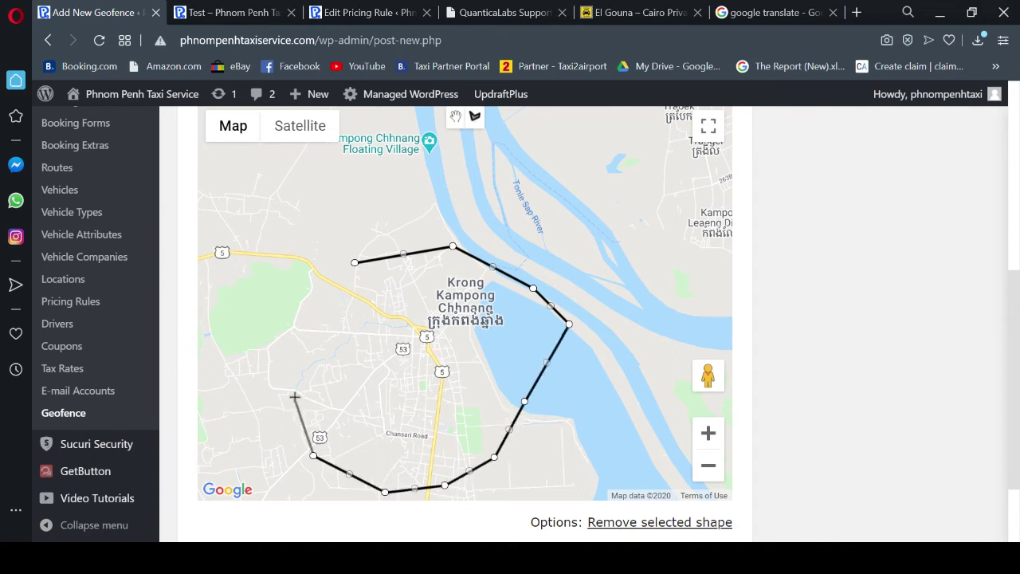
left_click(313, 302)
left_click(355, 261)
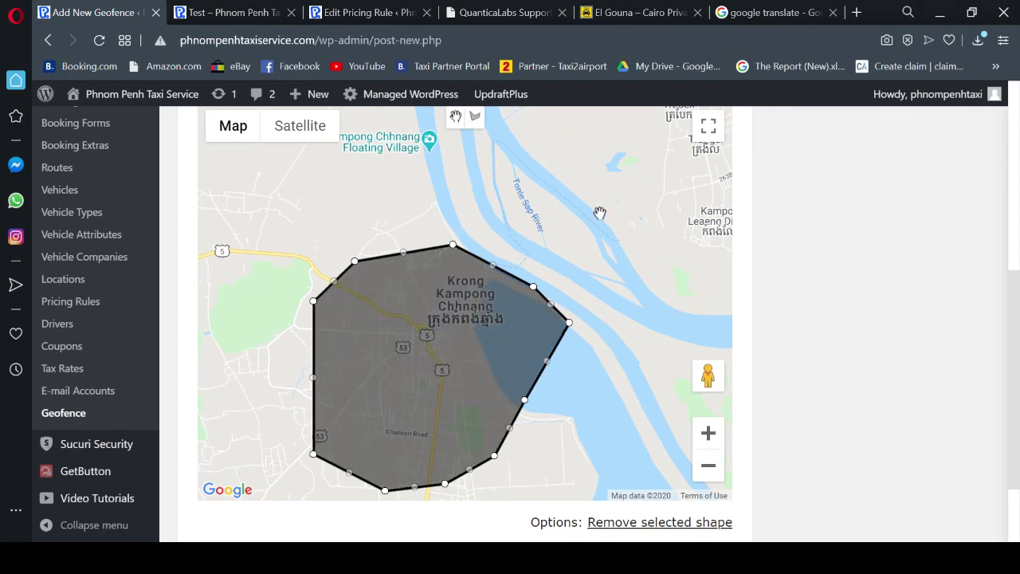
Step: Publish the Kampong Chhnang Town geofence and open a blank new geofence
scroll(597, 218, "up", 4)
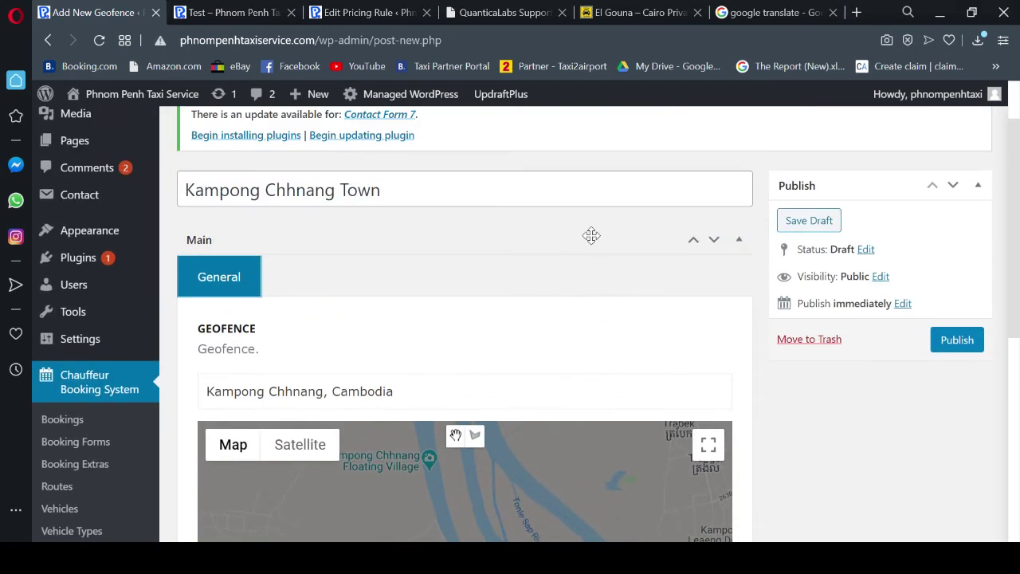
left_click(956, 341)
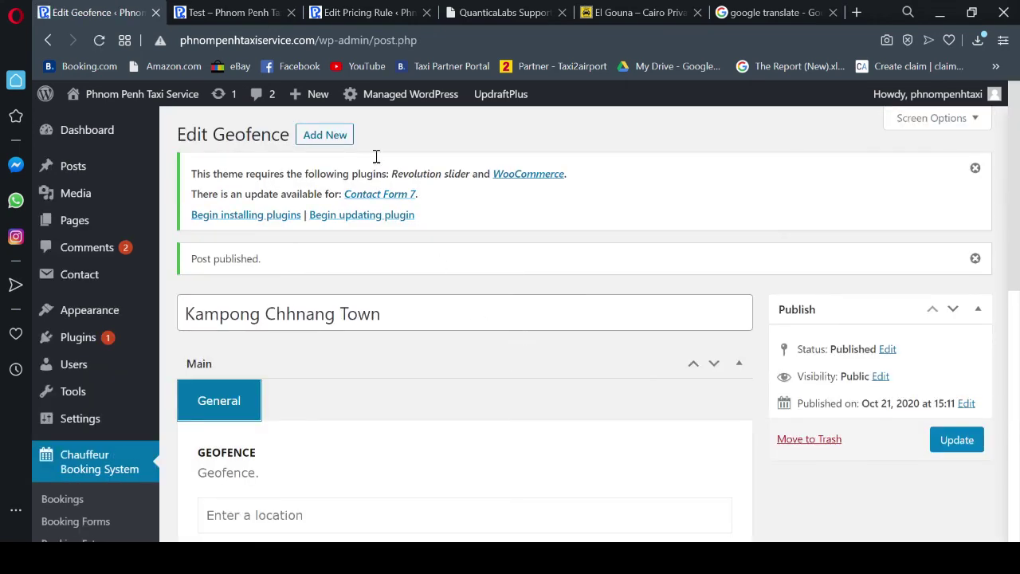
left_click(327, 134)
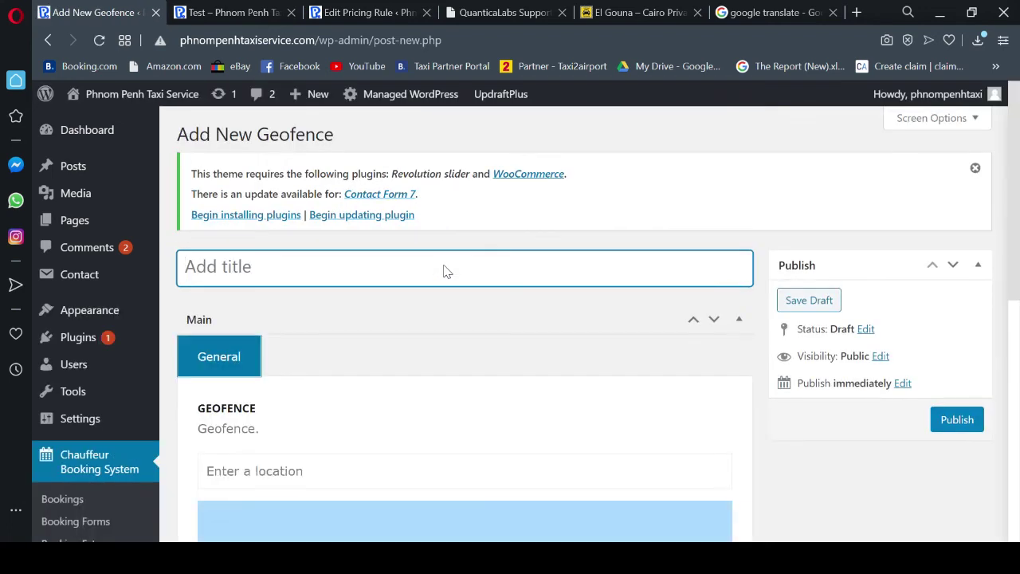
Step: Title the new geofence "Pursat Town" and set its location to Pursat, Cambodia
type("Pu")
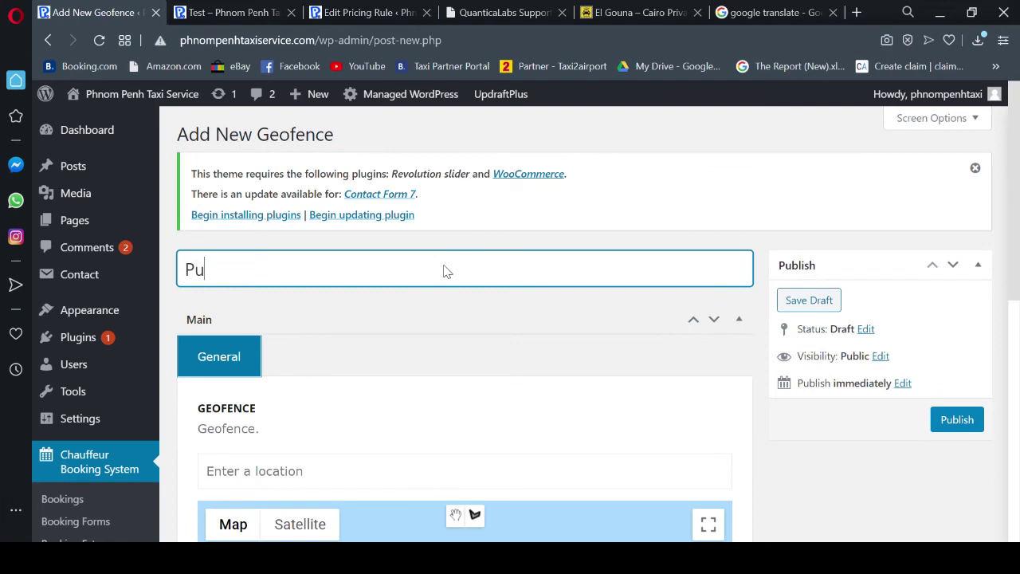
type("rsat")
scroll(459, 295, "down", 1)
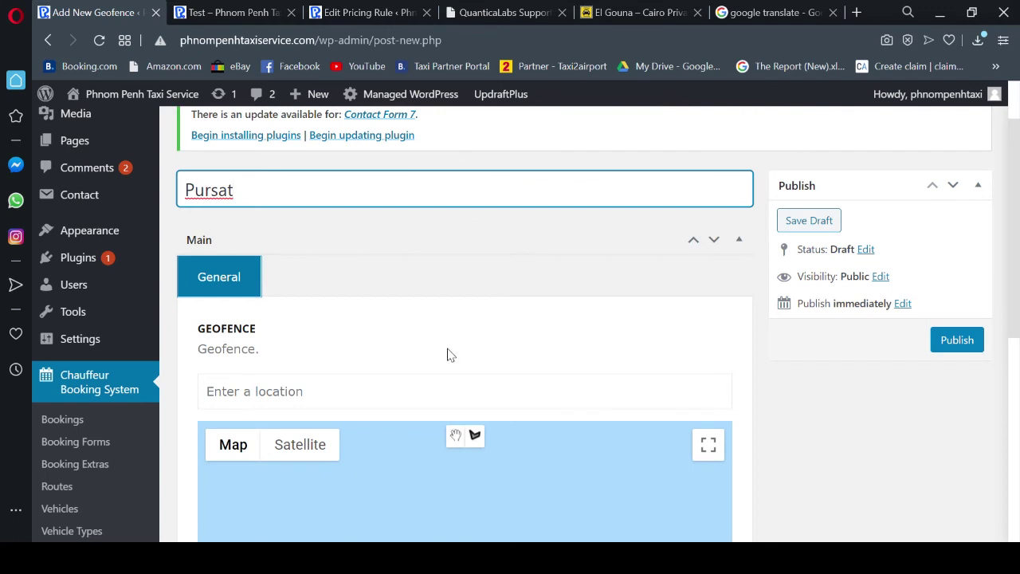
left_click(334, 388)
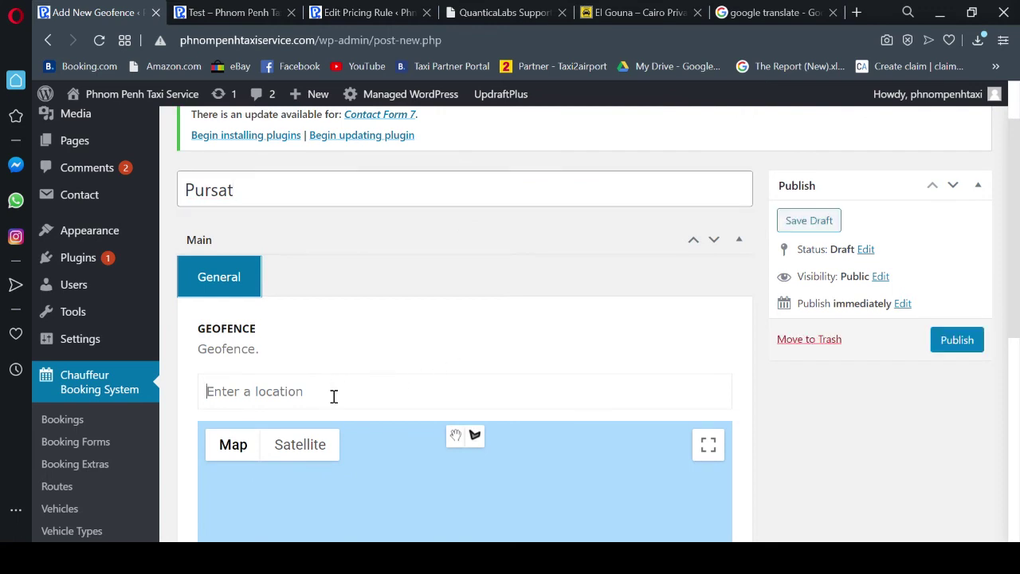
type("Pur")
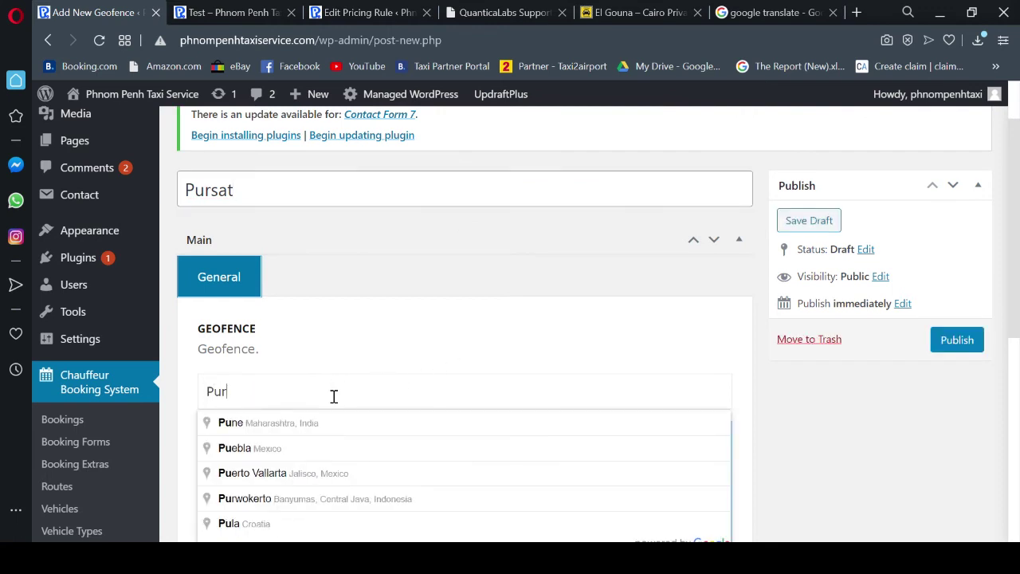
type("sate")
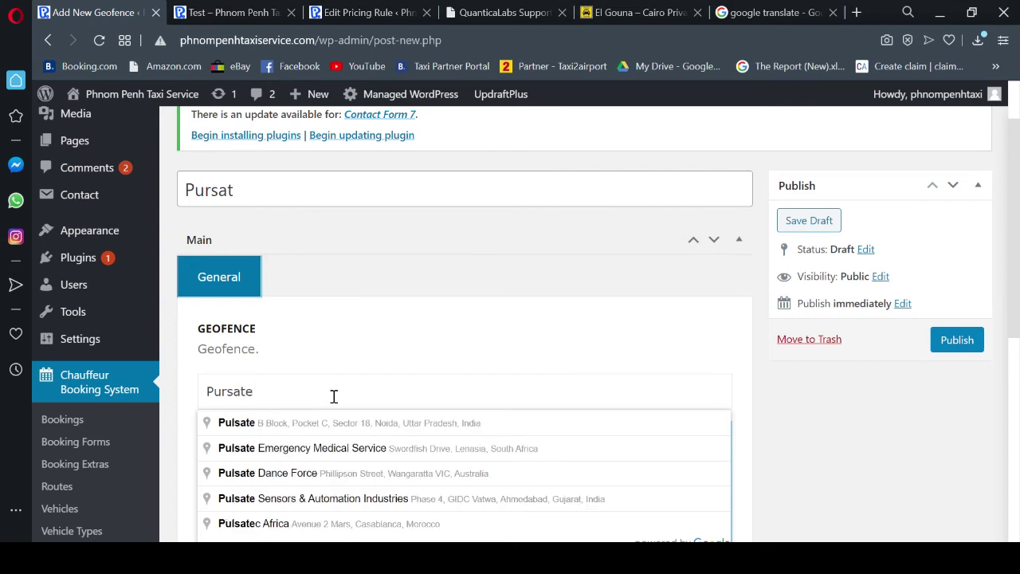
key("BackSpace")
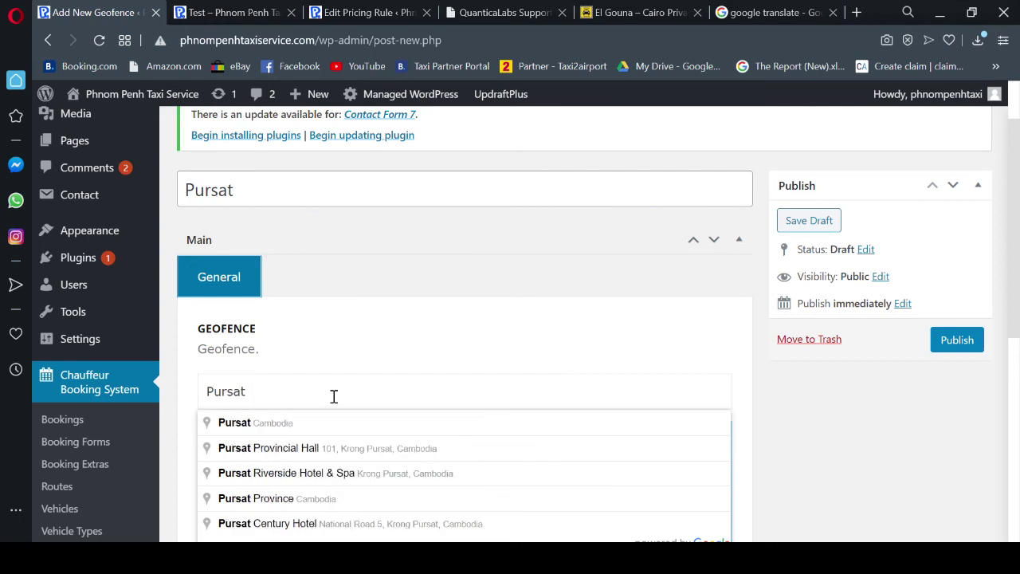
left_click(297, 426)
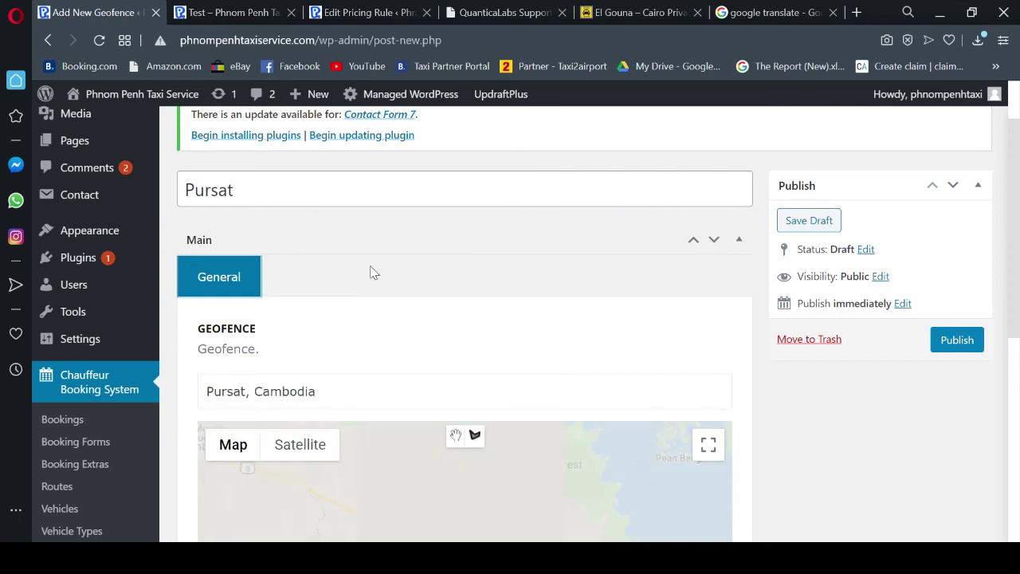
left_click(314, 185)
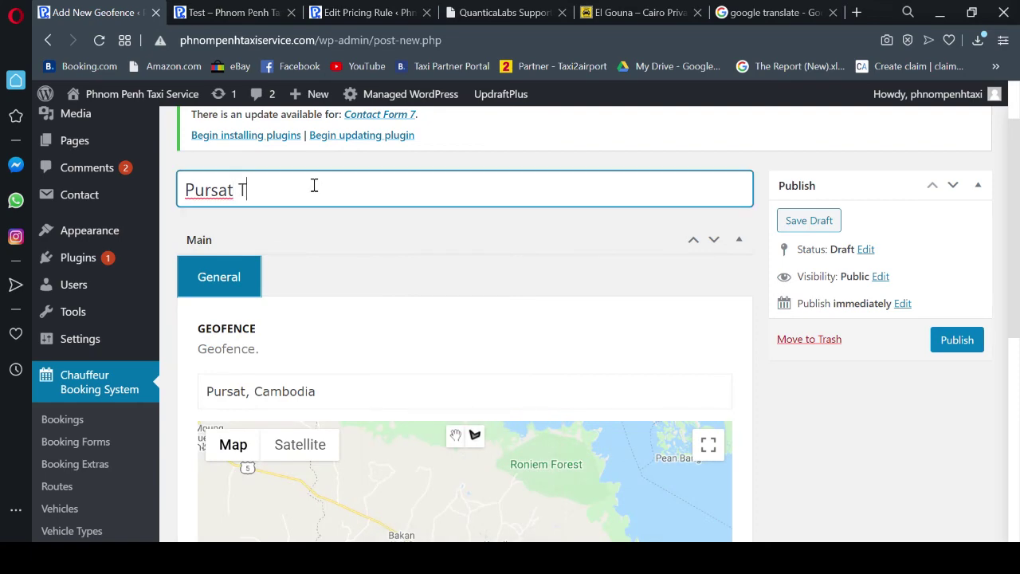
type("Town")
Step: Draw a closed 8-point polygon around Krong Pursat, from just southeast of Bakan past Kandieng to Thmei and back west towards Tasah
scroll(416, 247, "down", 3)
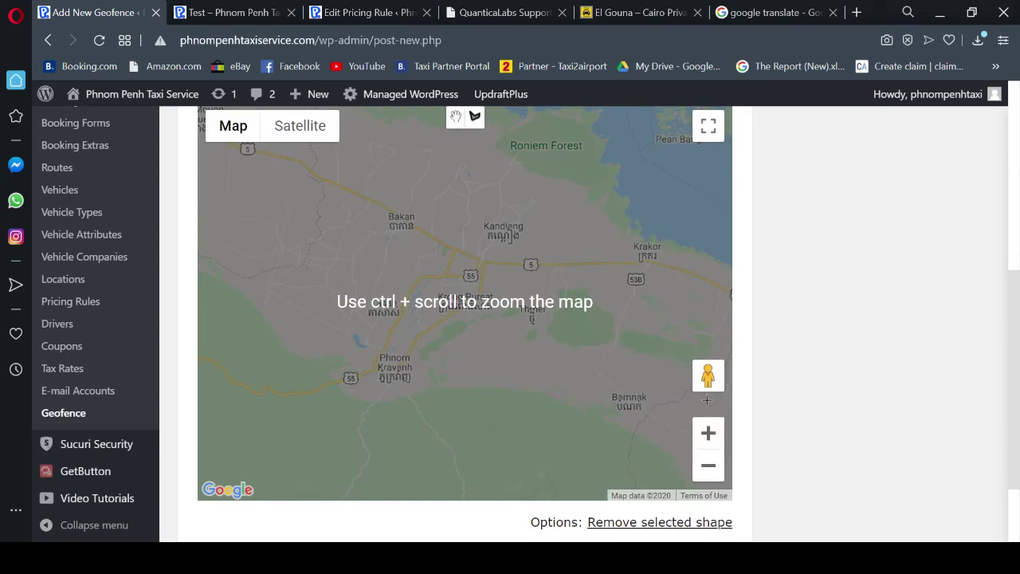
left_click(709, 433)
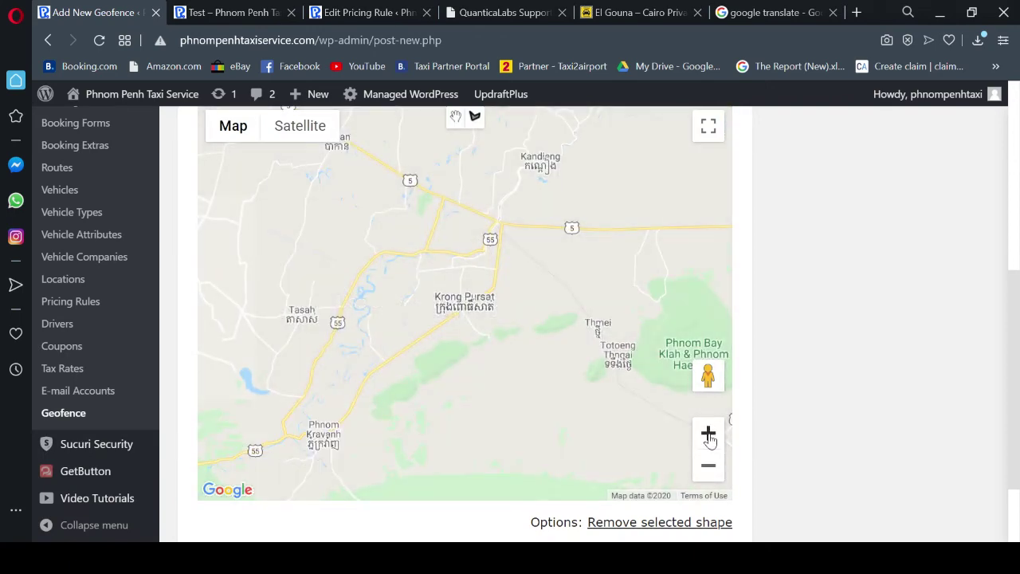
left_click(708, 432)
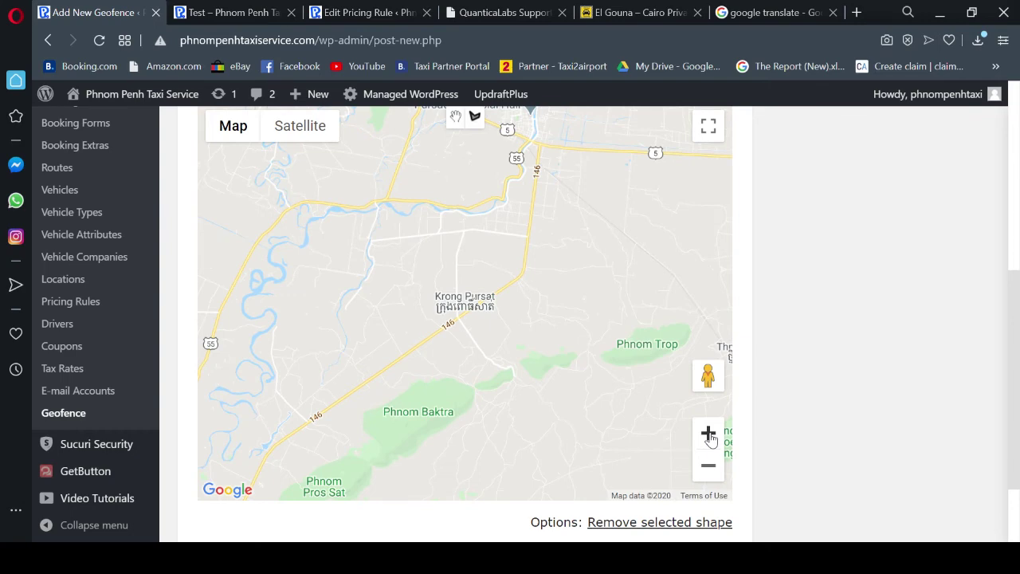
left_click_drag(634, 340, 541, 423)
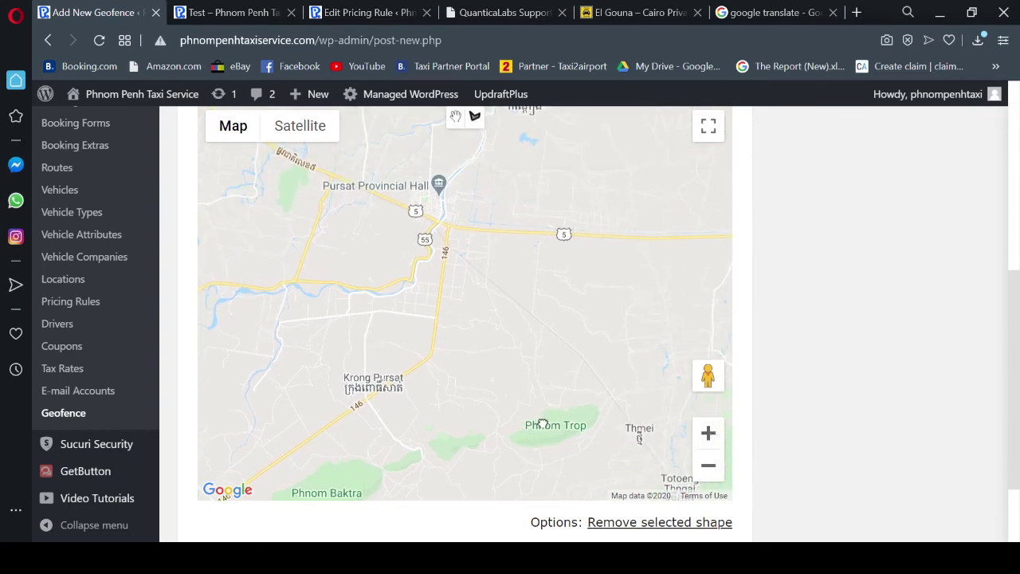
left_click(713, 467)
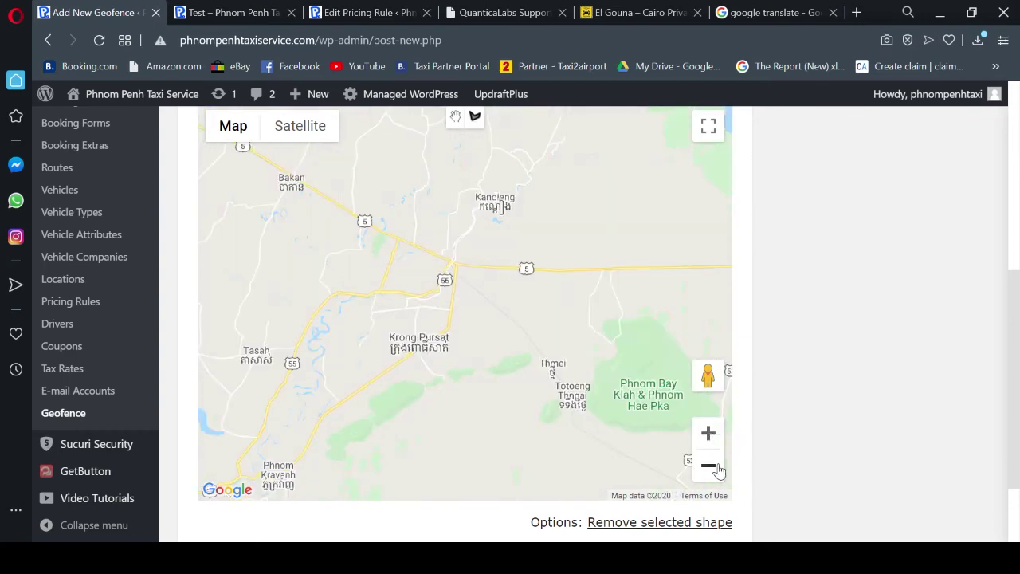
left_click(716, 468)
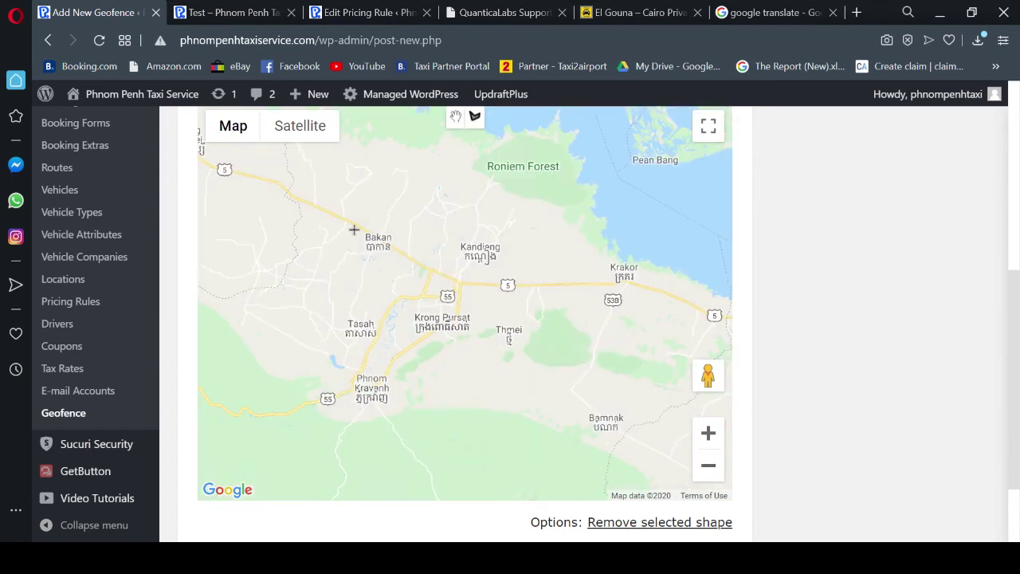
left_click(393, 272)
left_click(431, 253)
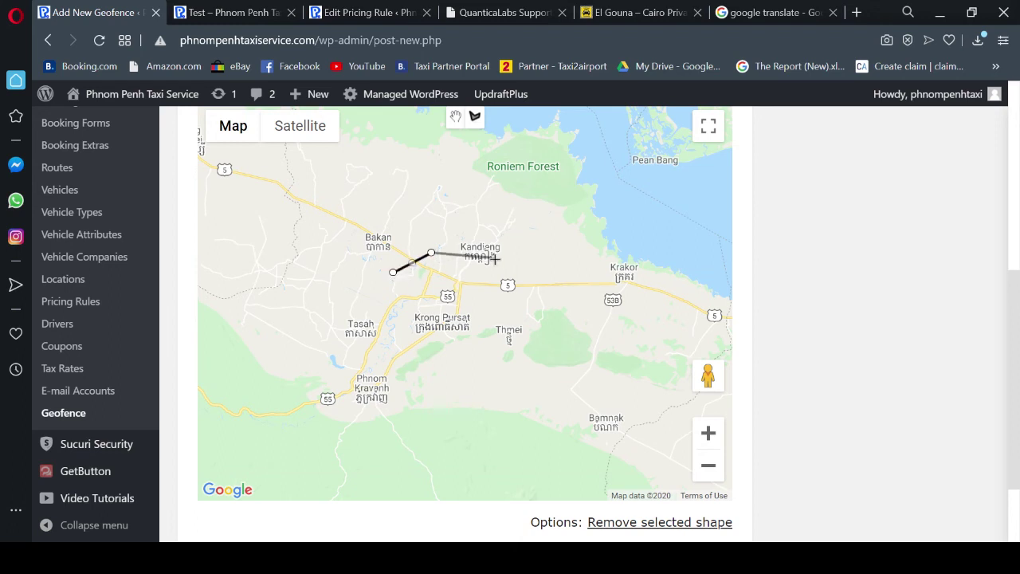
left_click(499, 268)
left_click(526, 314)
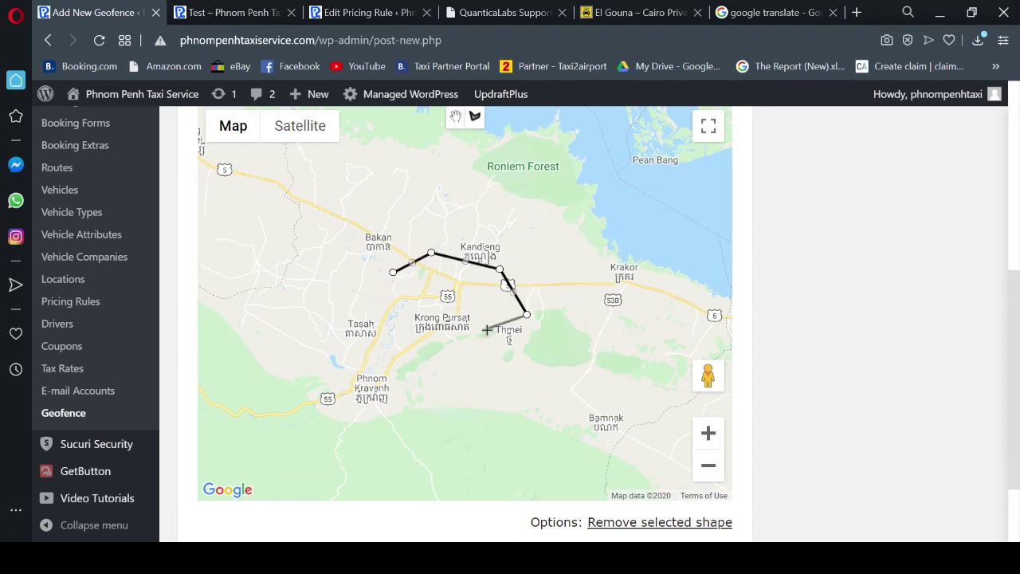
left_click(485, 328)
left_click(438, 345)
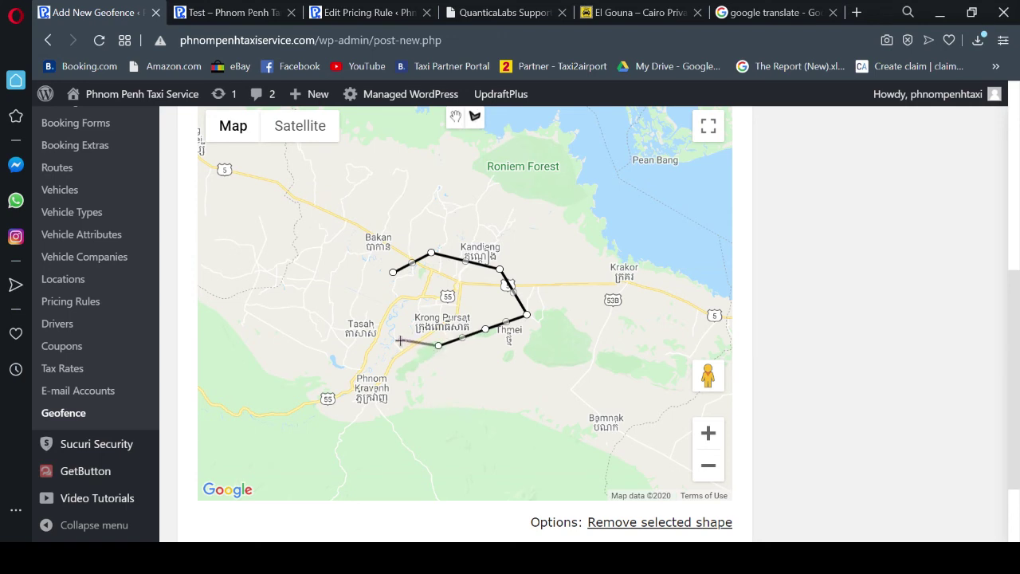
left_click(399, 339)
left_click(380, 310)
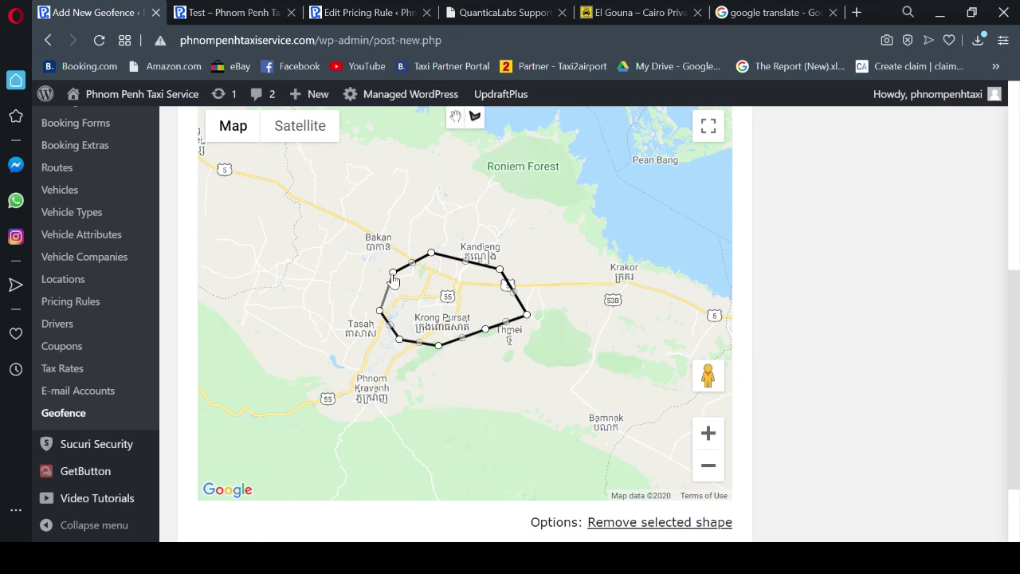
left_click(393, 271)
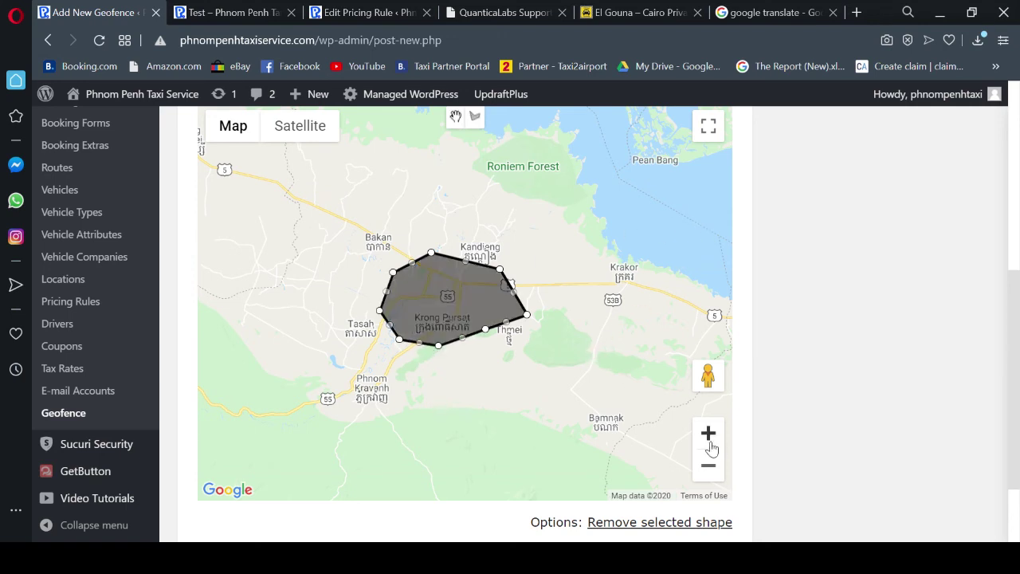
Step: Publish the Pursat Town geofence and open another blank geofence
scroll(698, 398, "up", 3)
scroll(693, 397, "up", 1)
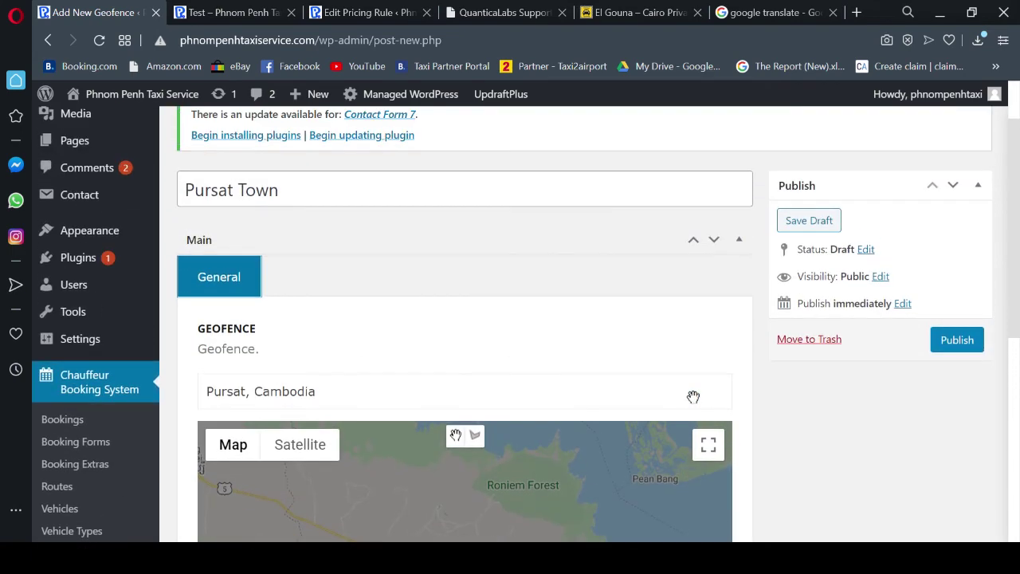
left_click(955, 341)
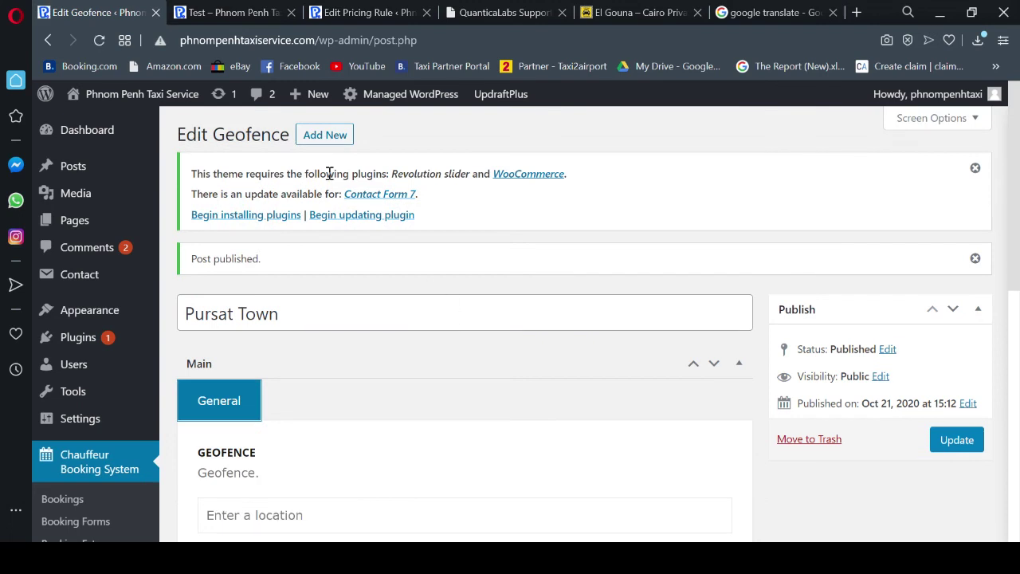
left_click(325, 136)
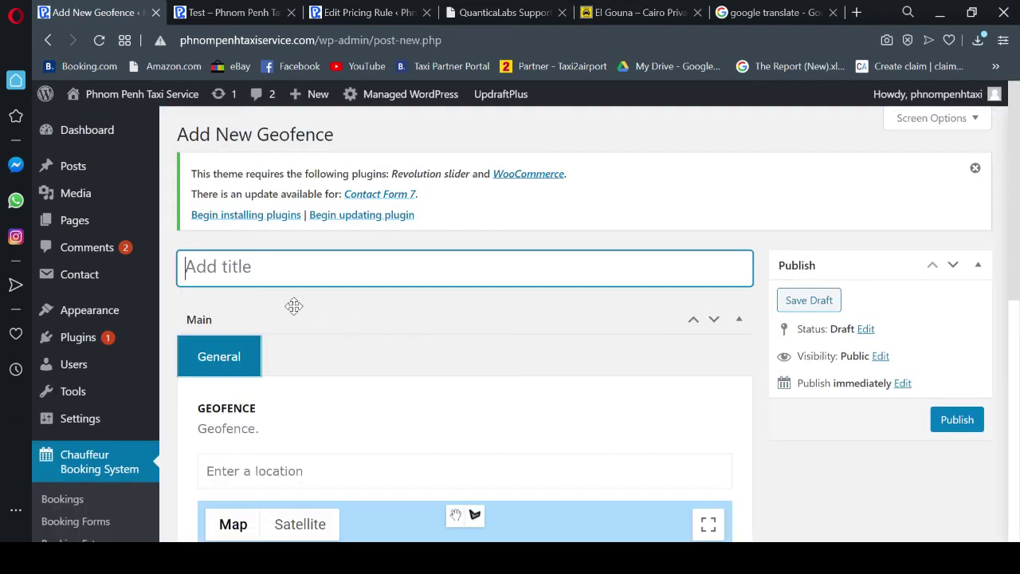
Step: Title the new geofence "Koh Kong" and set its location to Krong Khemara Phoumin, Cambodia
type("Koh ")
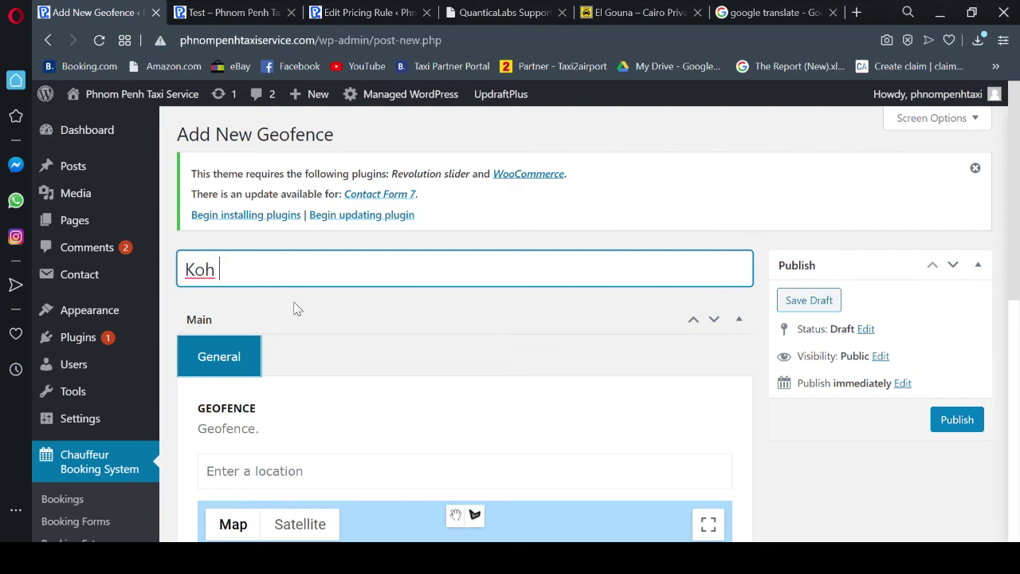
type("Kong")
scroll(378, 309, "down", 1)
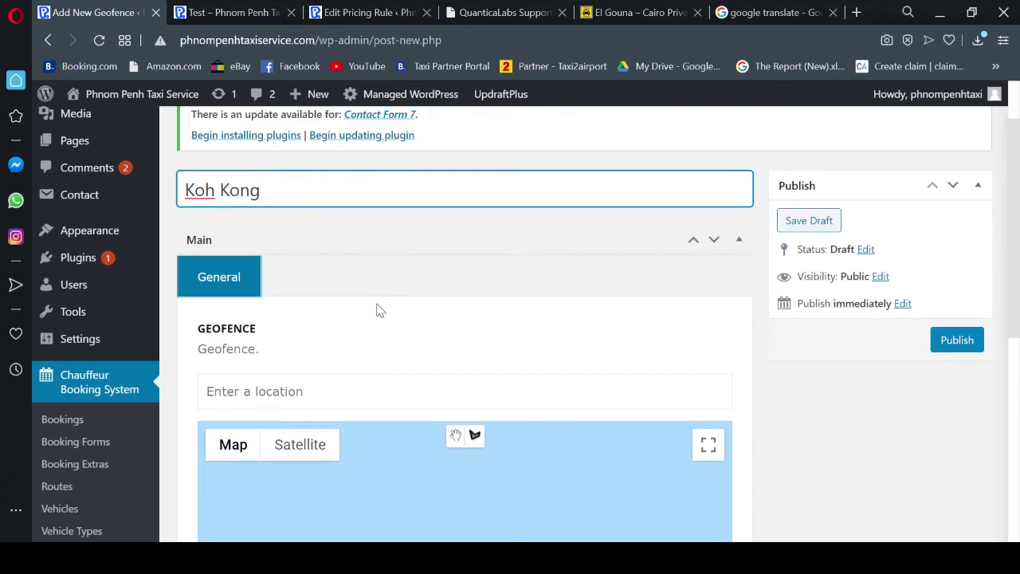
left_click(340, 393)
type("K")
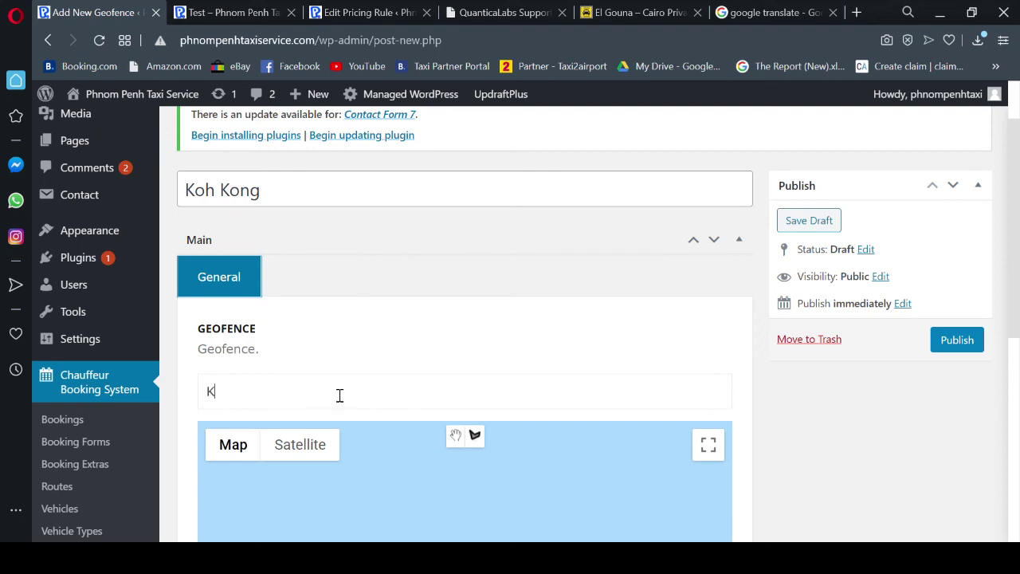
type("oh kong")
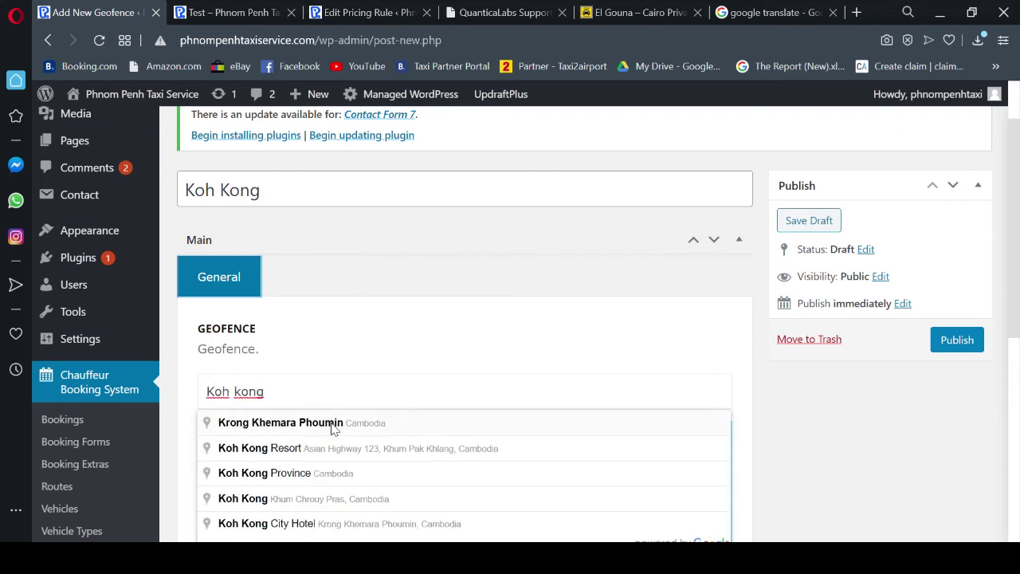
left_click(333, 423)
Step: Draw a closed 8-point polygon around Krong Khemara Phoumin, from just north of Mondol Seima across the river and around the town's built-up area
scroll(562, 342, "down", 2)
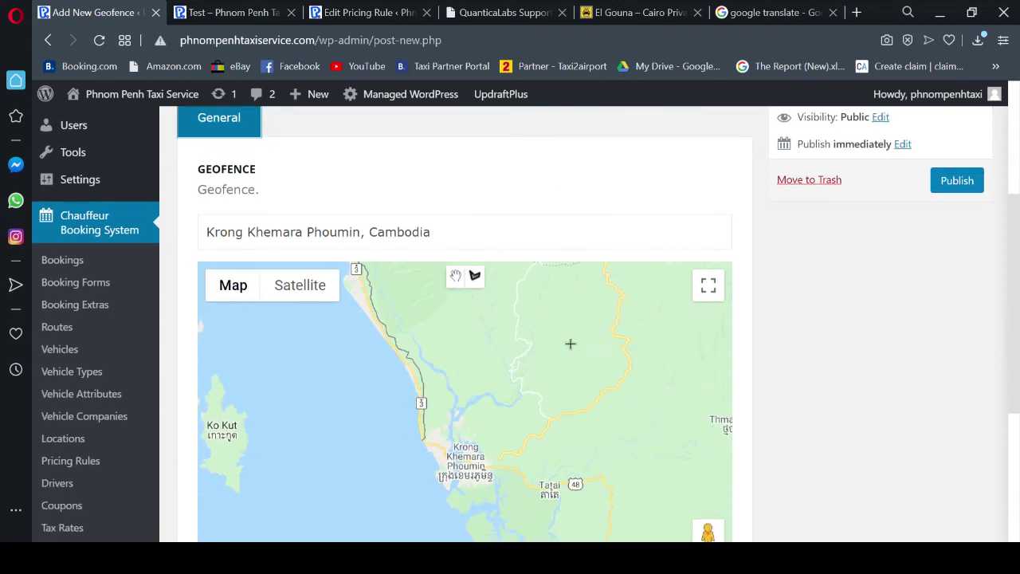
scroll(708, 427, "down", 2)
left_click(708, 433)
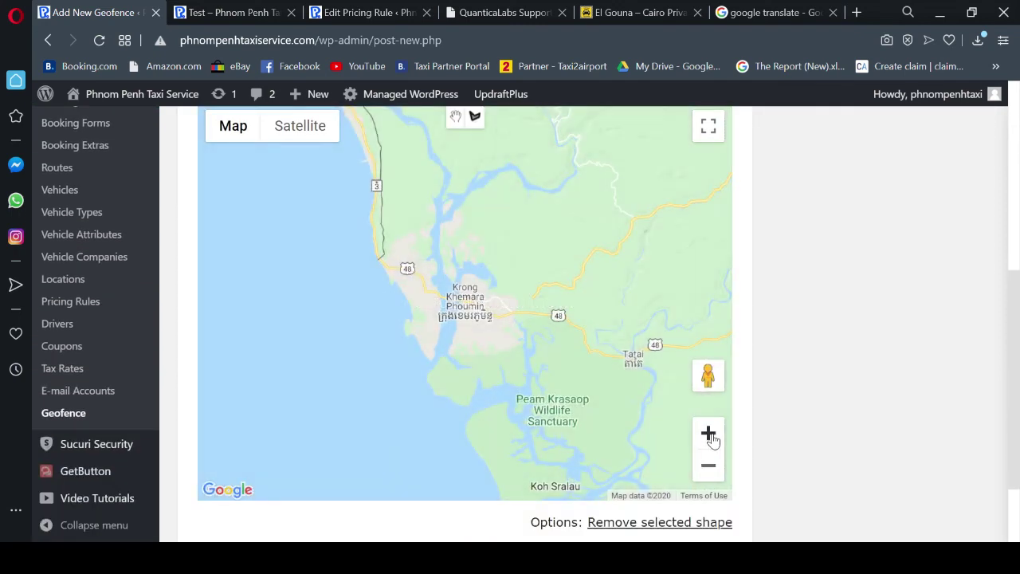
left_click(708, 433)
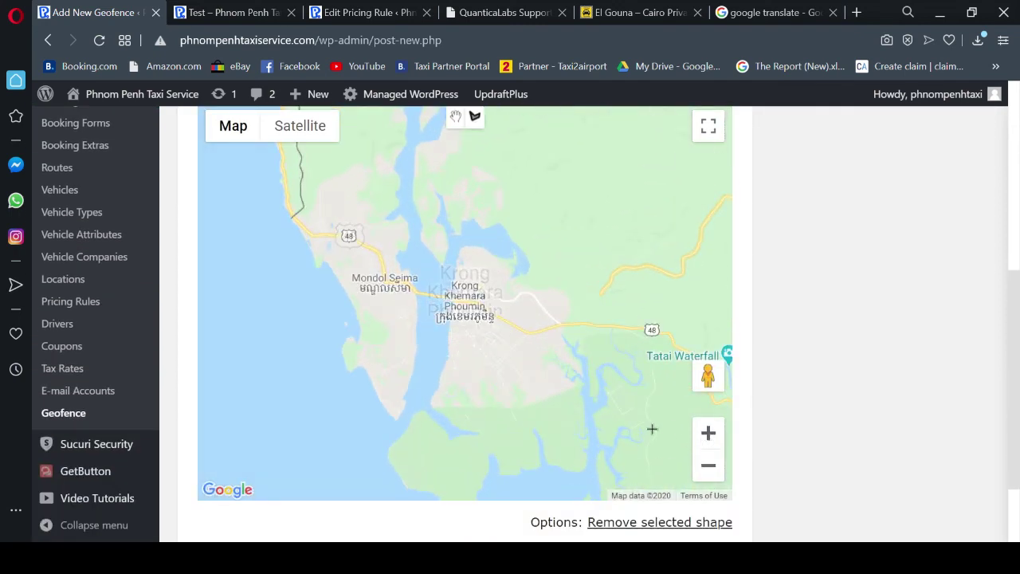
left_click_drag(603, 417, 470, 367)
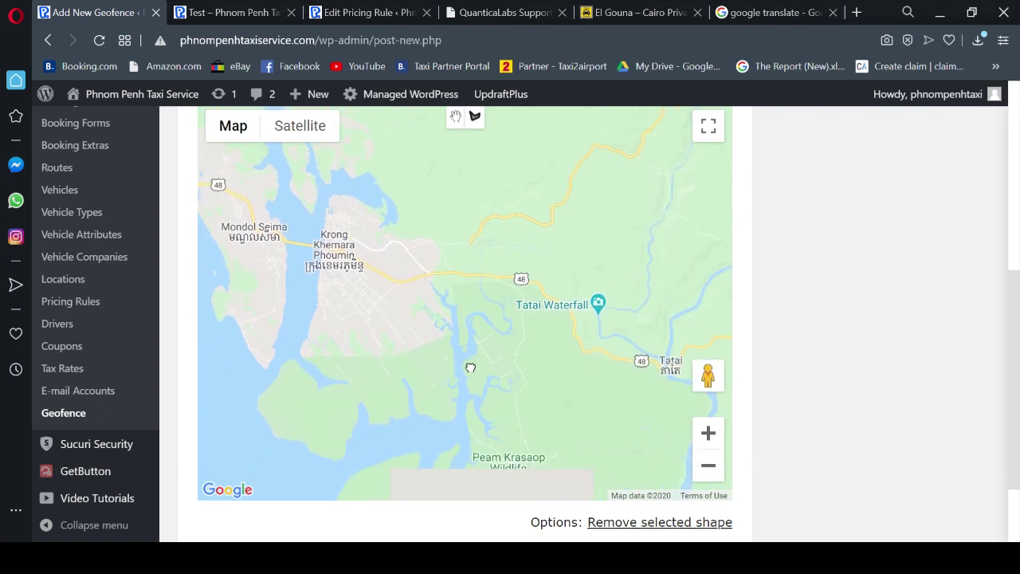
left_click(708, 468)
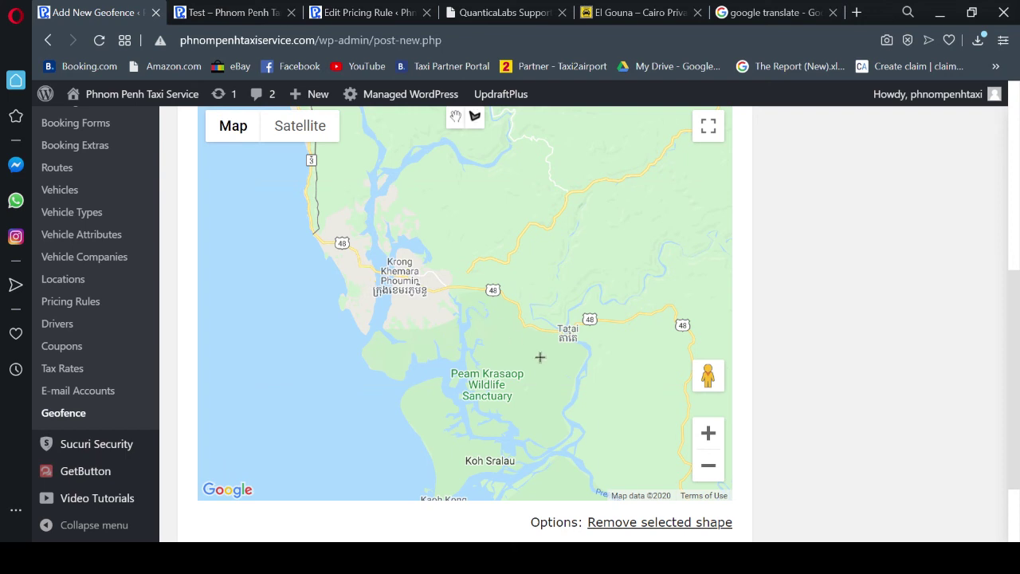
left_click(710, 468)
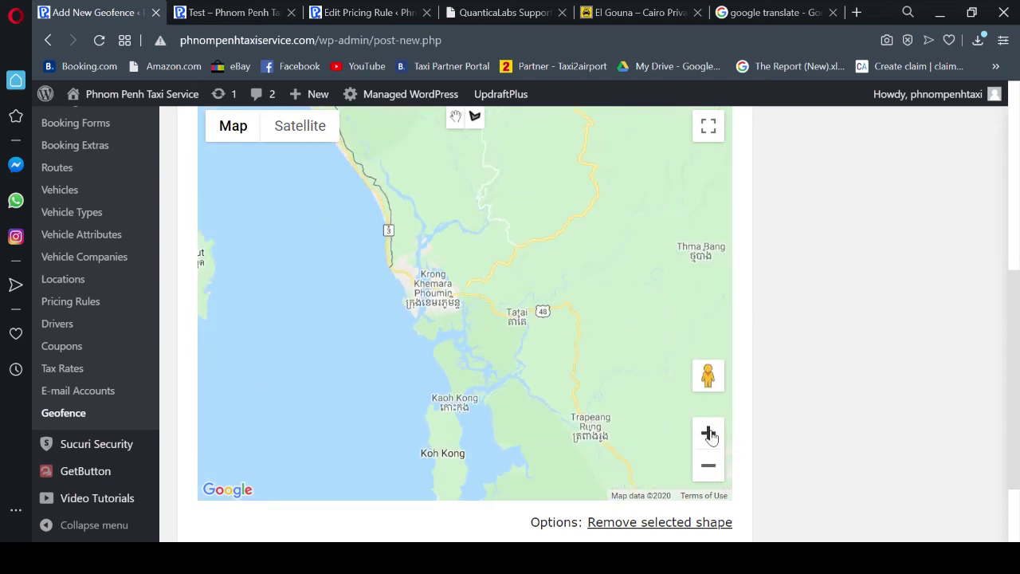
left_click(710, 435)
left_click(710, 434)
left_click_drag(430, 320, 511, 364)
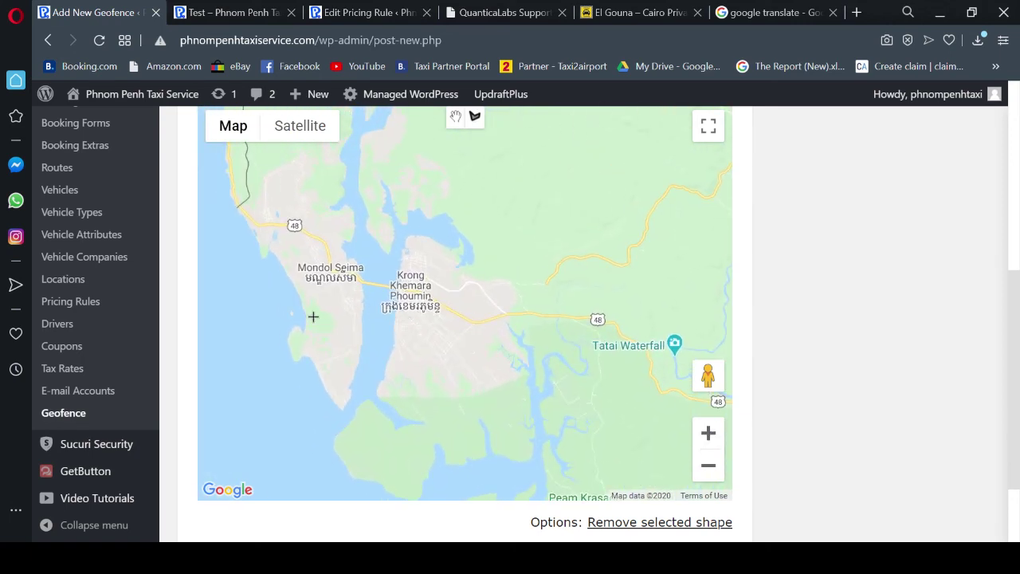
left_click(473, 118)
left_click(320, 236)
left_click(379, 225)
left_click(466, 288)
left_click(485, 334)
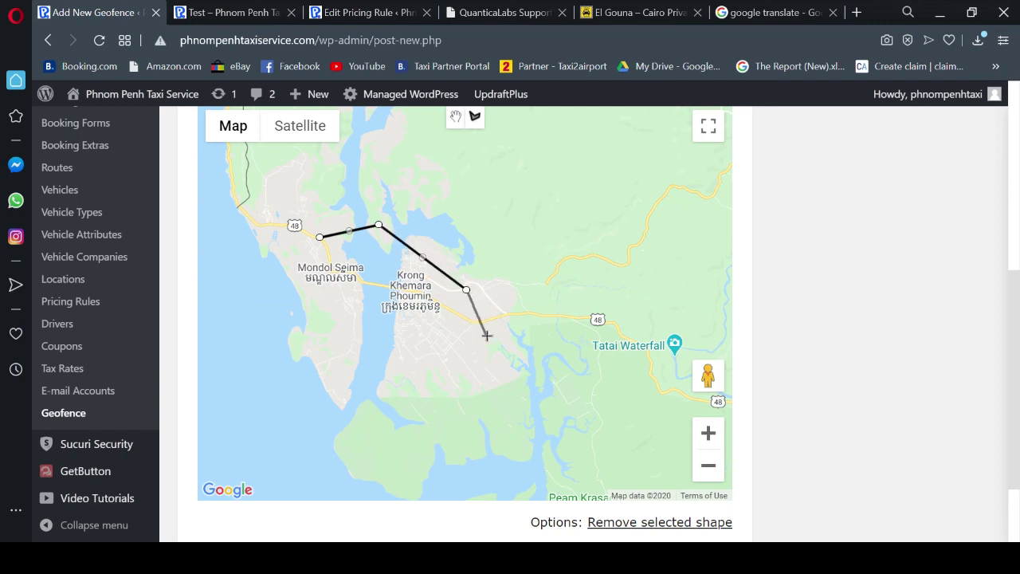
left_click(459, 364)
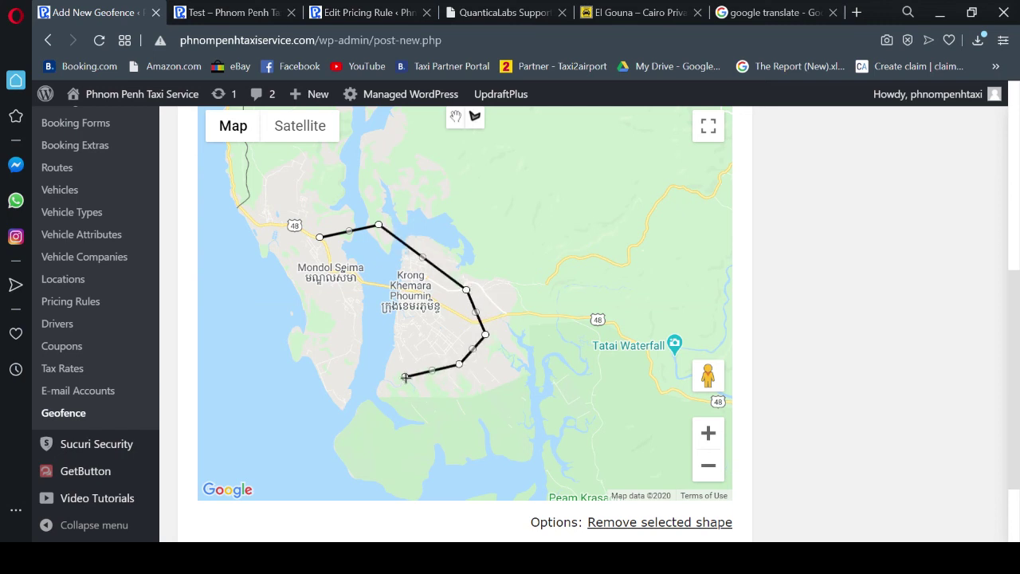
left_click(405, 376)
left_click(350, 316)
left_click(311, 271)
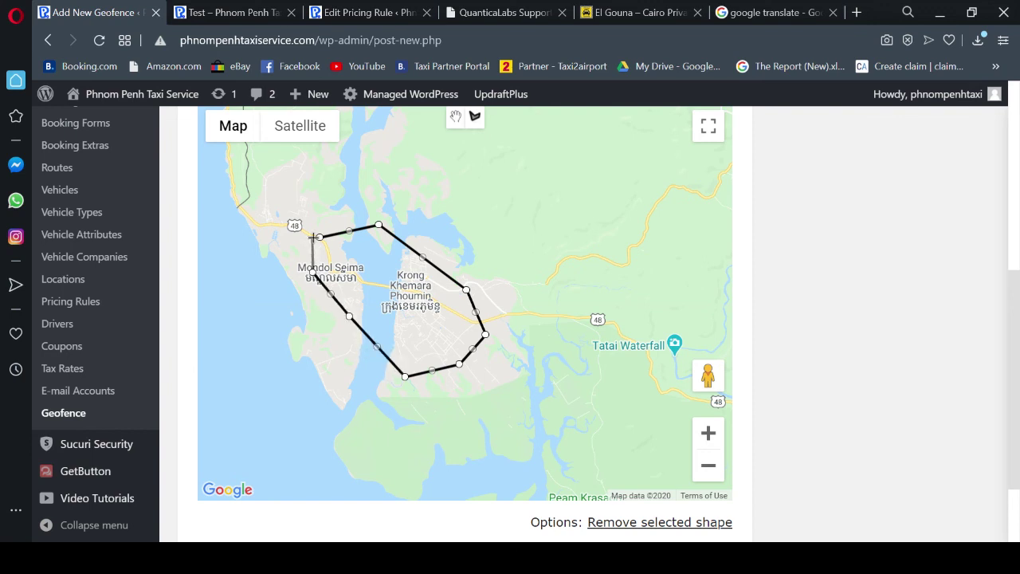
left_click(319, 239)
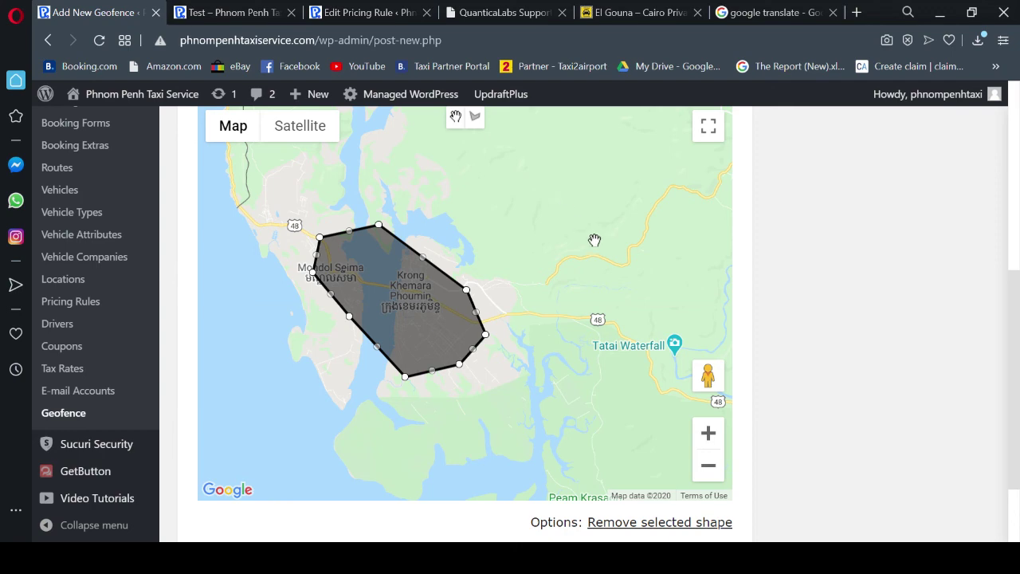
Step: Extend the geofence title to "Koh Kong Town"
scroll(601, 241, "up", 3)
scroll(604, 252, "up", 1)
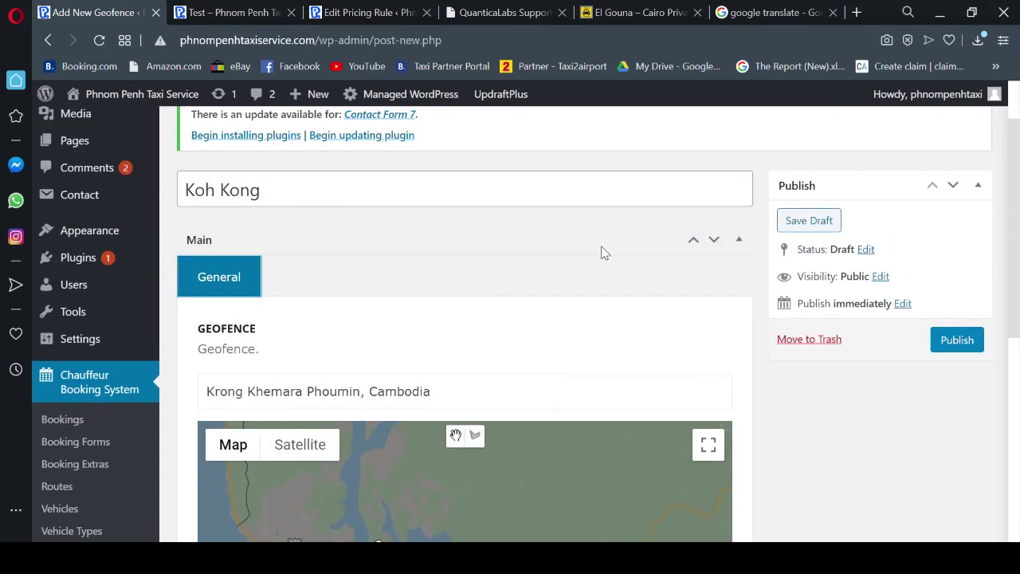
left_click(339, 196)
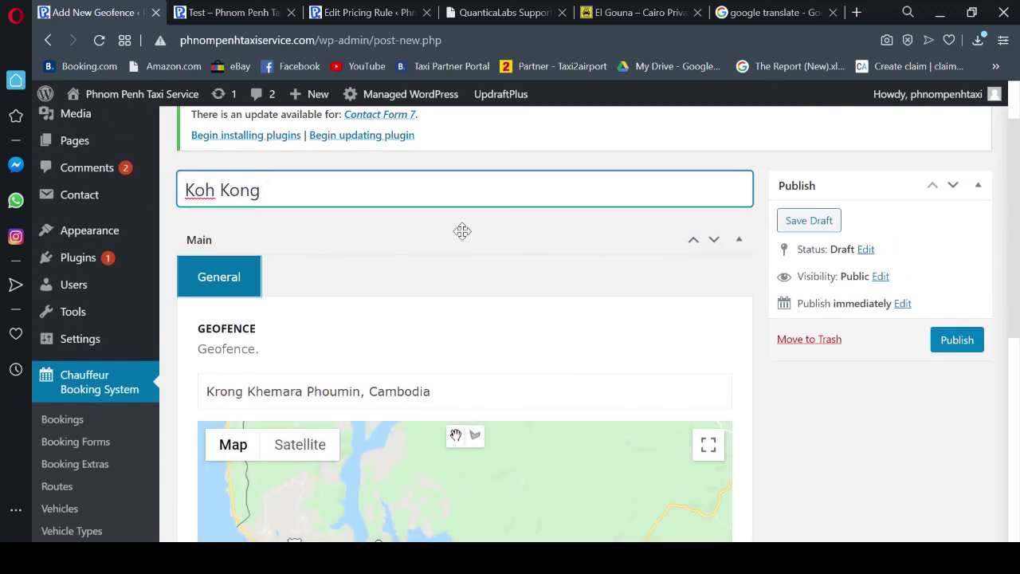
type("Town")
Step: Publish the Koh Kong Town geofence and open another blank new geofence
left_click(956, 339)
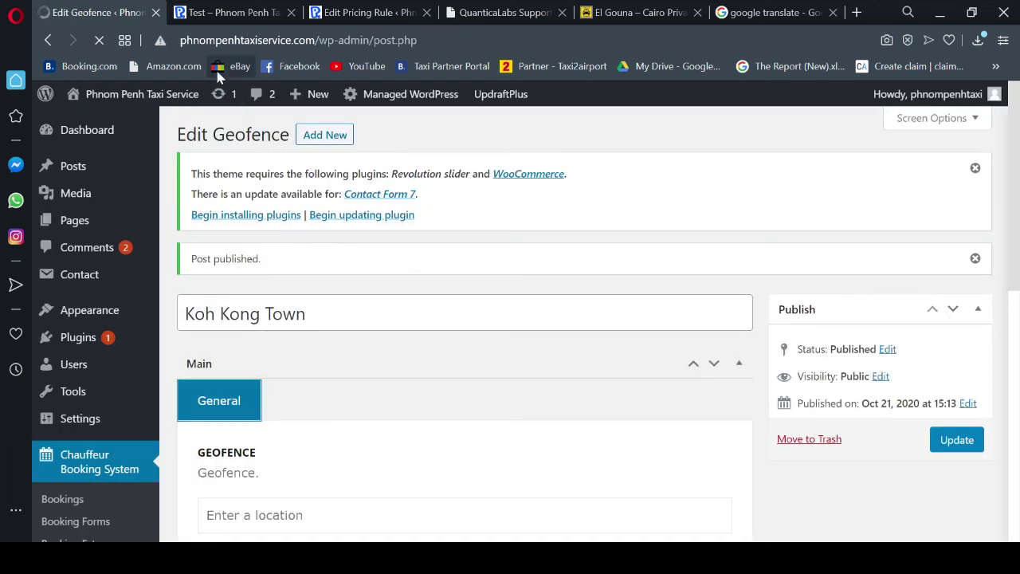
left_click(327, 134)
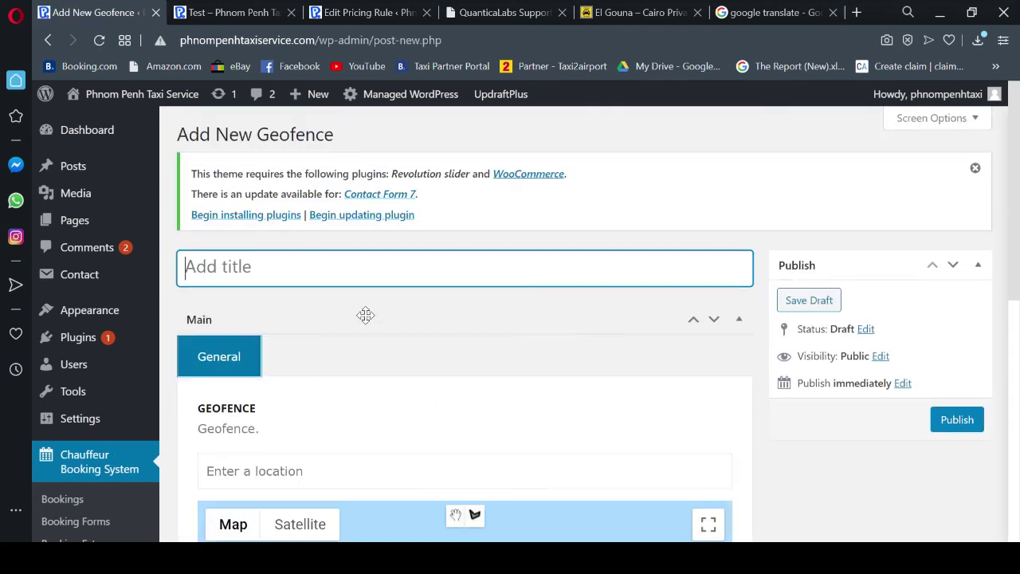
Step: Title the new geofence "Koh Kong Border" and set its location to Cham Yeam Border Check Point, Cambodia
type("Koh")
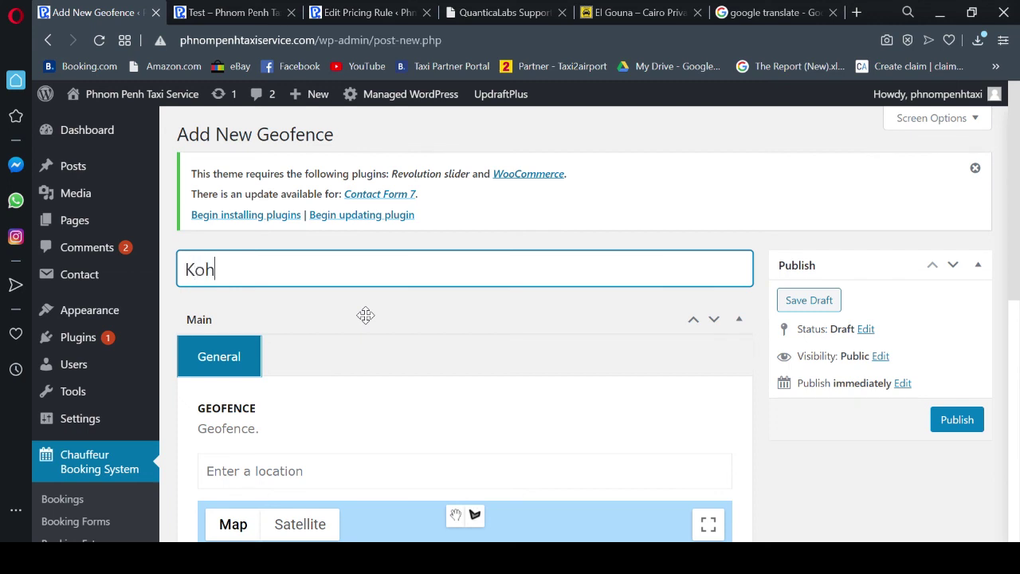
type(" Kong Bo")
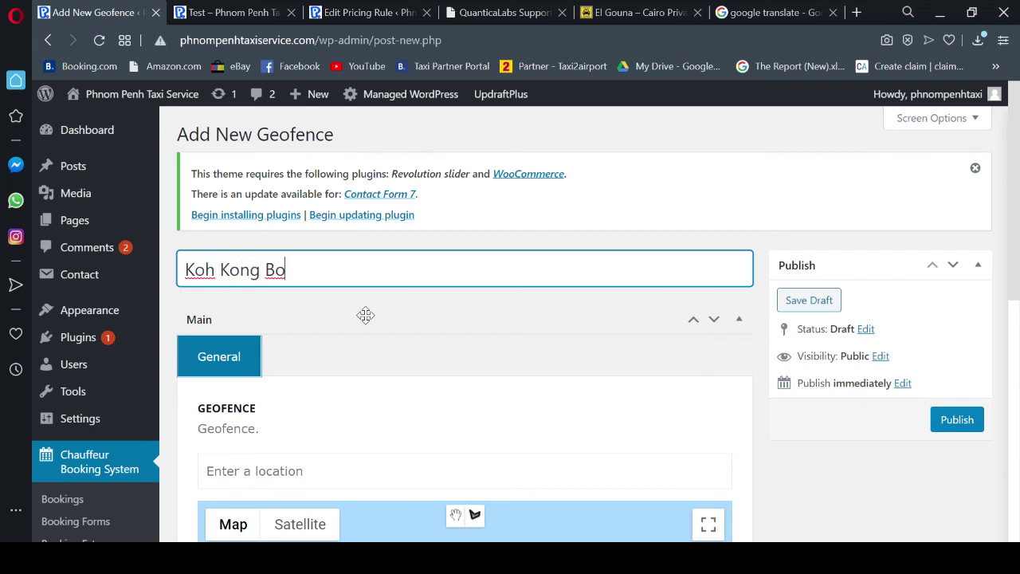
type("rder")
left_click(316, 465)
type("C")
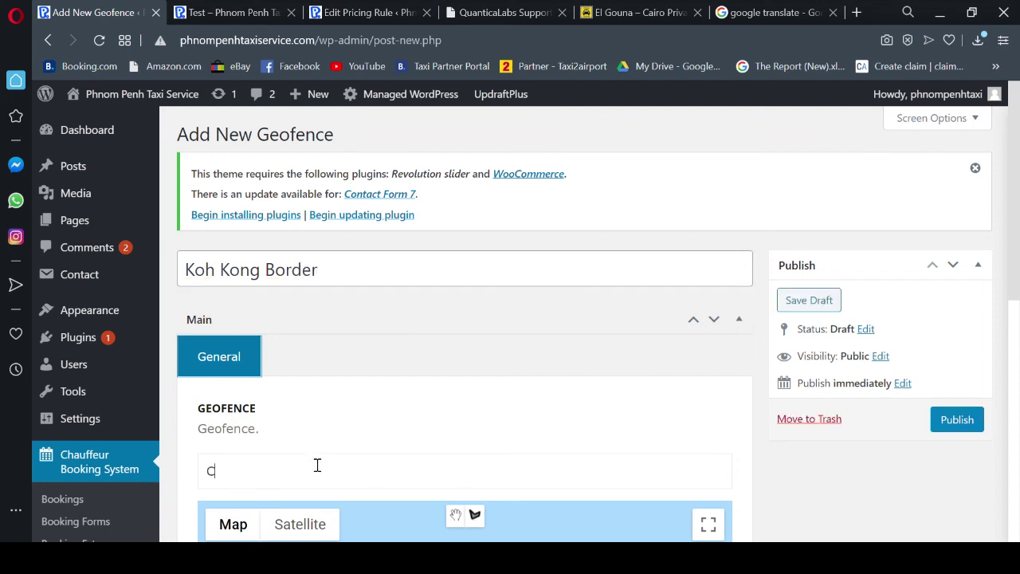
type("ham e")
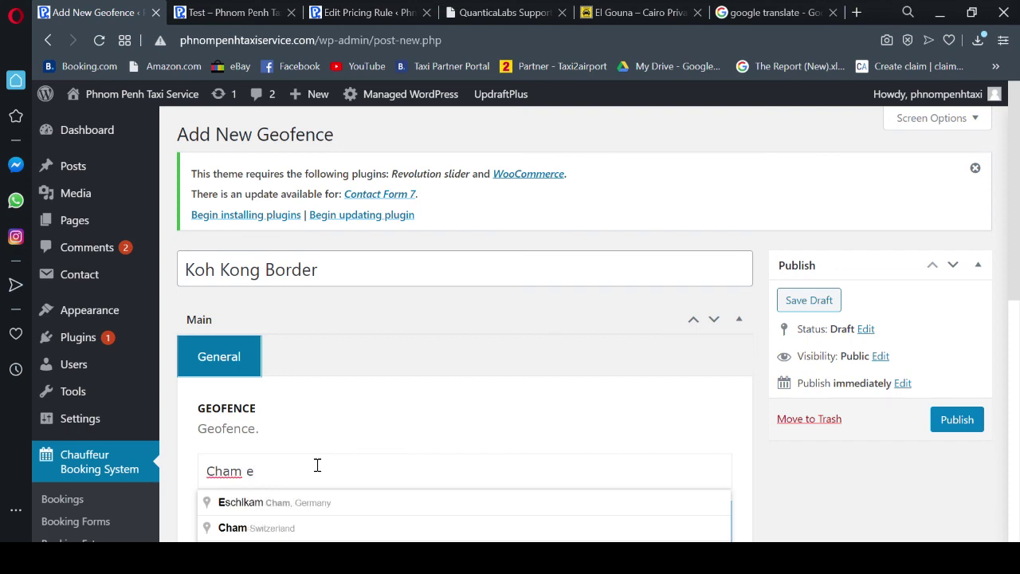
key("BackSpace")
type("yeam")
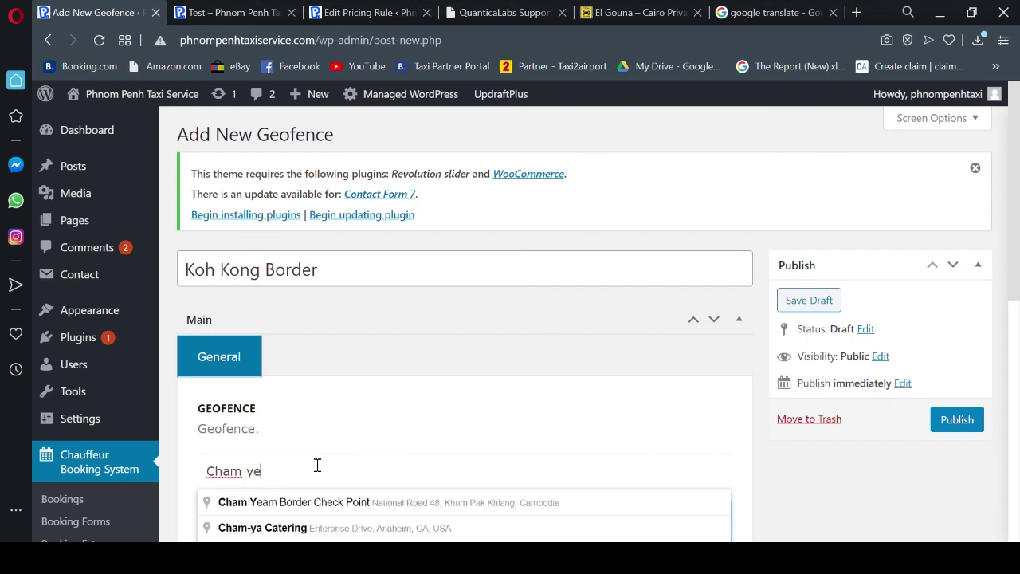
left_click(339, 503)
Step: Draw a closed 10-point polygon along road 48 on the Cambodian side, from Cham Yeam Border Check Point southeast past Koh Kong Resort
scroll(672, 364, "down", 3)
scroll(671, 361, "down", 2)
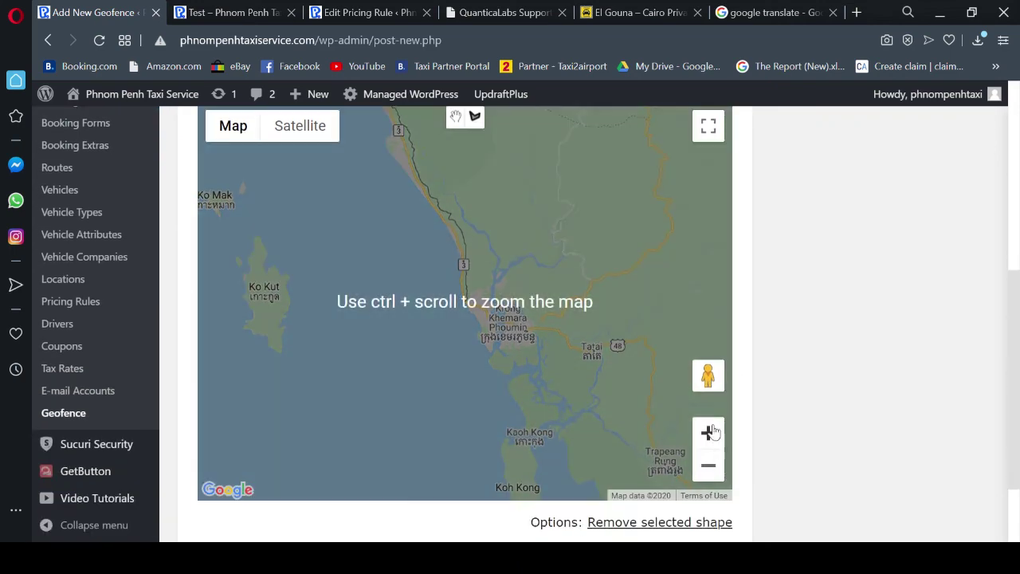
left_click(708, 433)
left_click(712, 436)
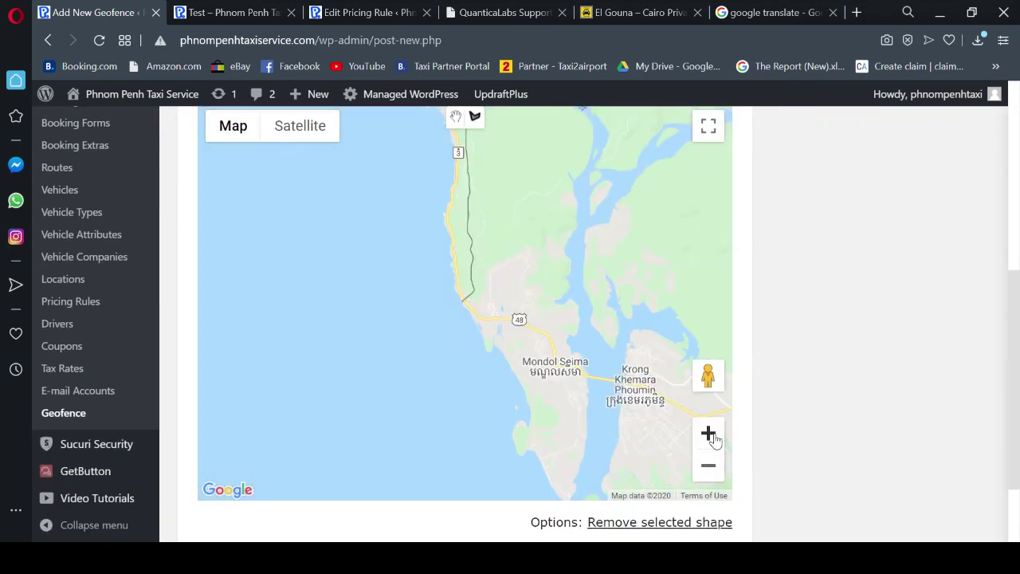
left_click(709, 433)
left_click(708, 433)
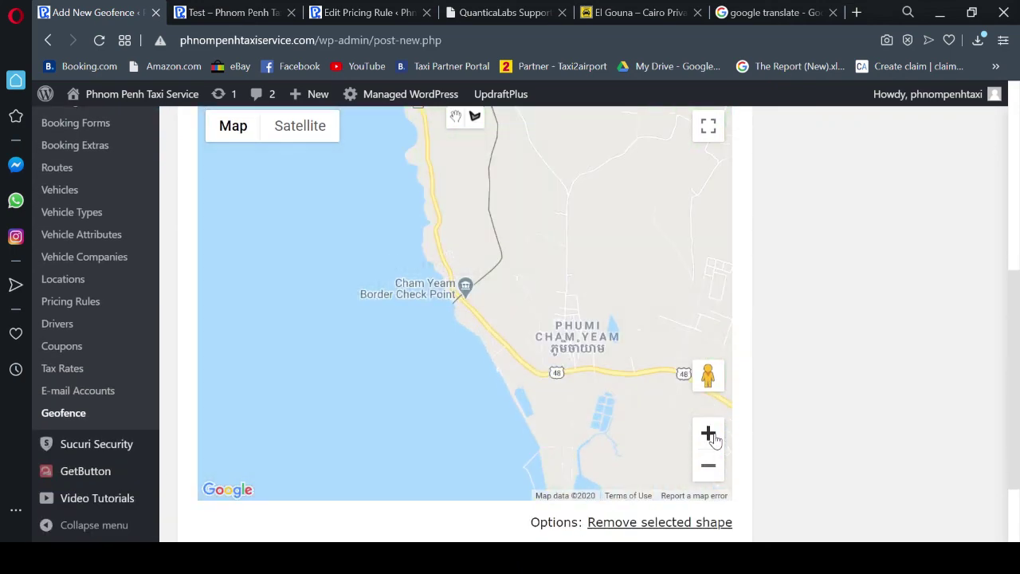
left_click(709, 433)
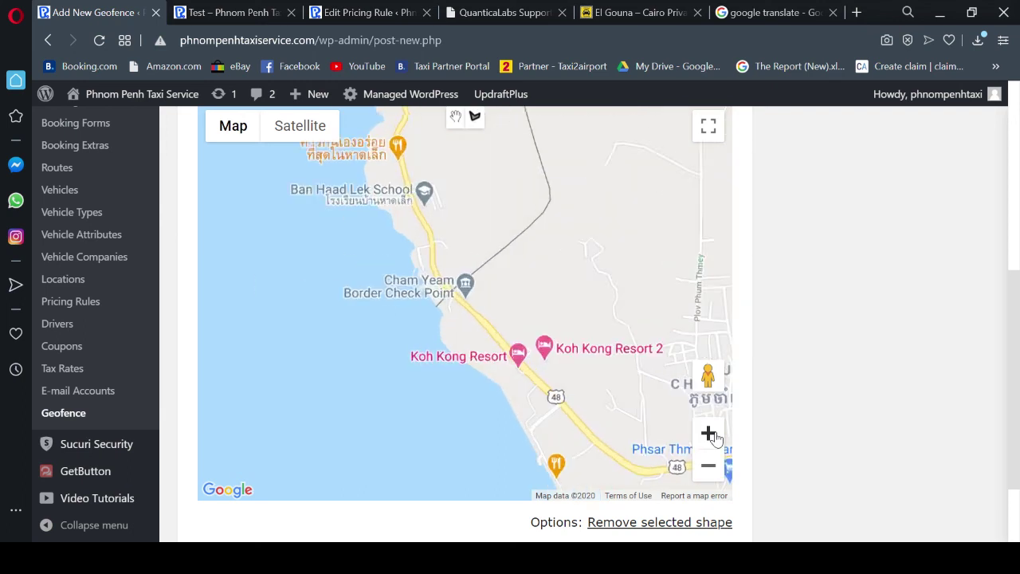
left_click(475, 118)
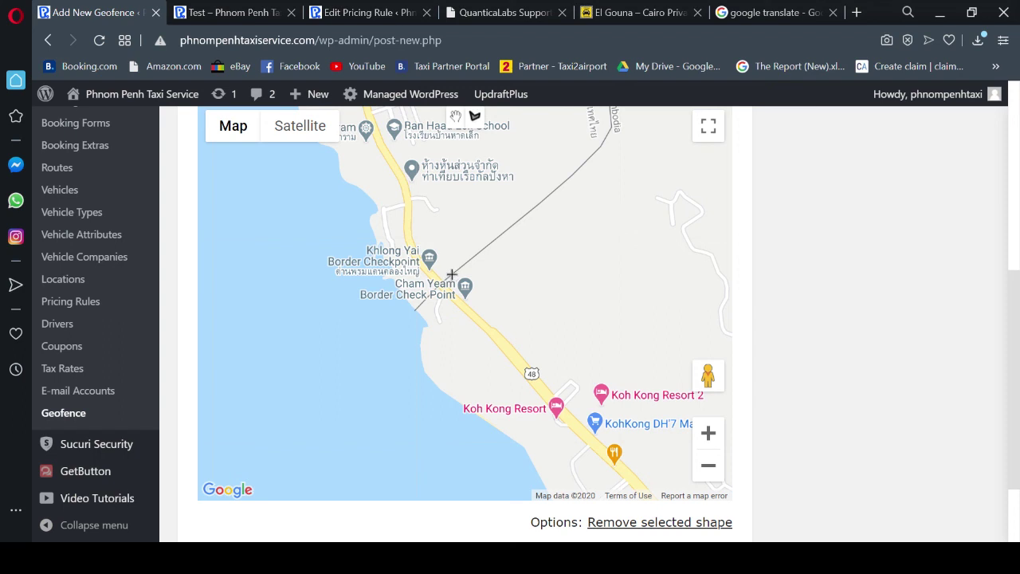
left_click(450, 274)
left_click(495, 264)
left_click(506, 293)
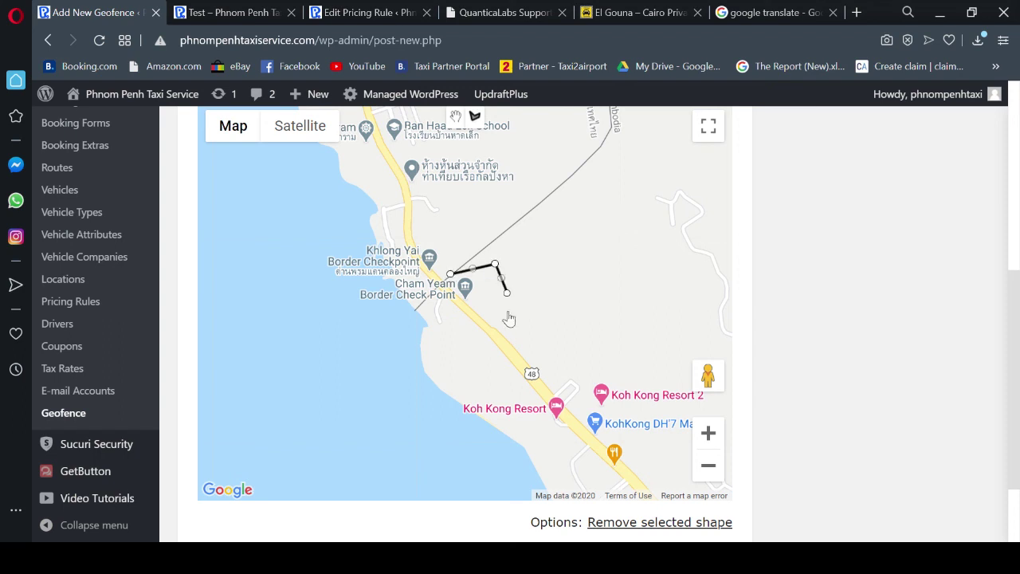
left_click(547, 357)
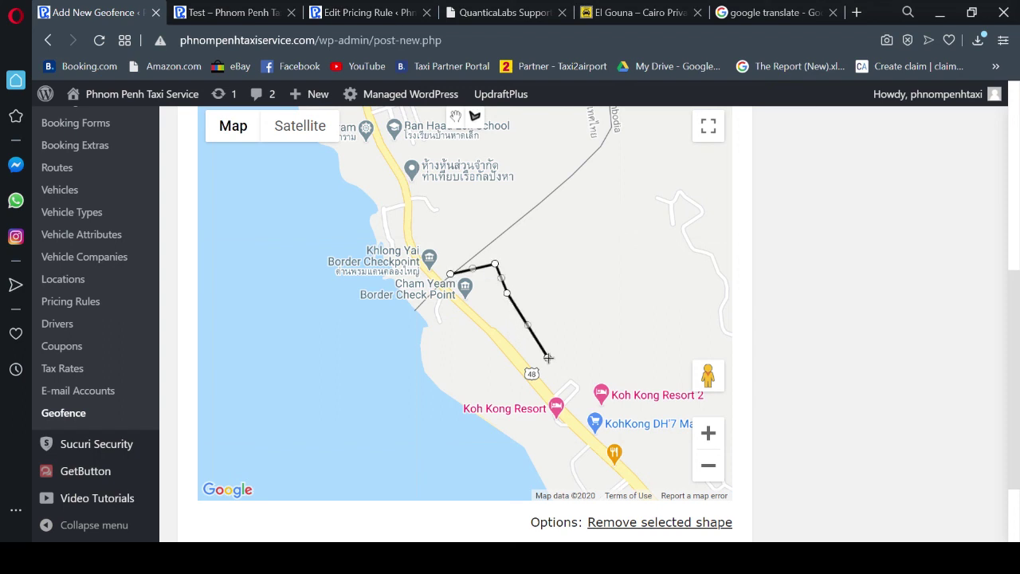
left_click(635, 447)
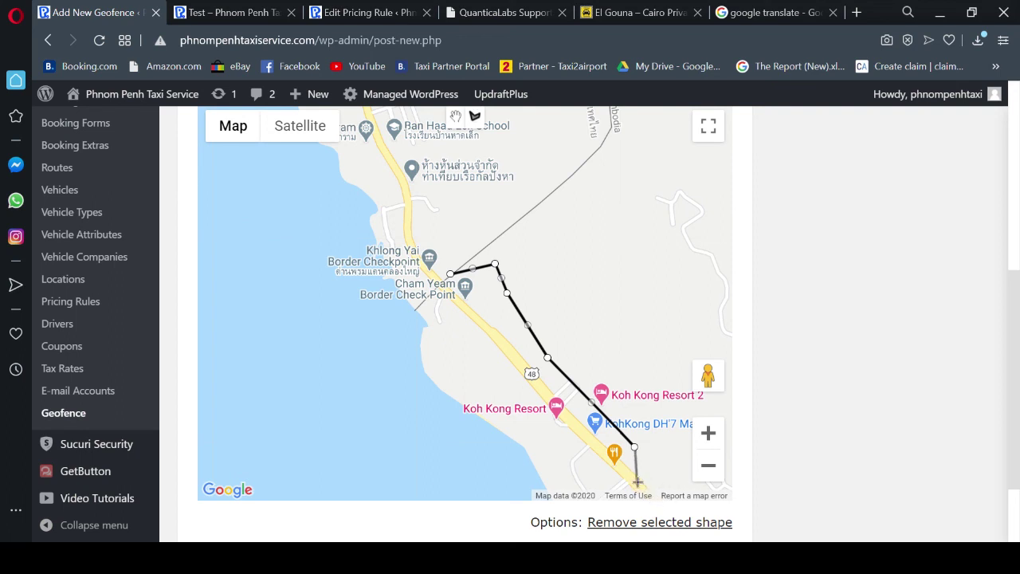
left_click(663, 482)
left_click(556, 458)
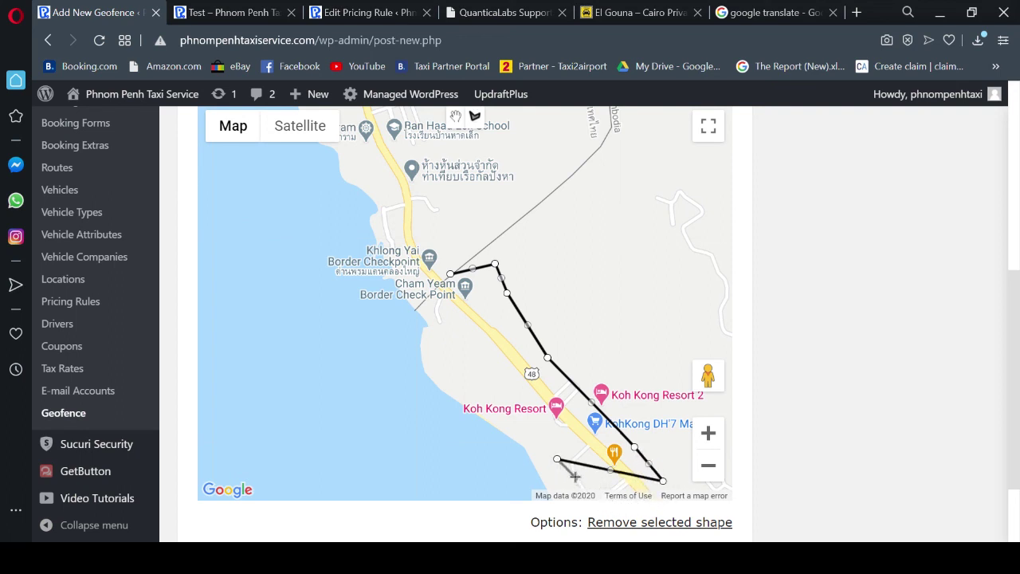
left_click(476, 380)
left_click(429, 309)
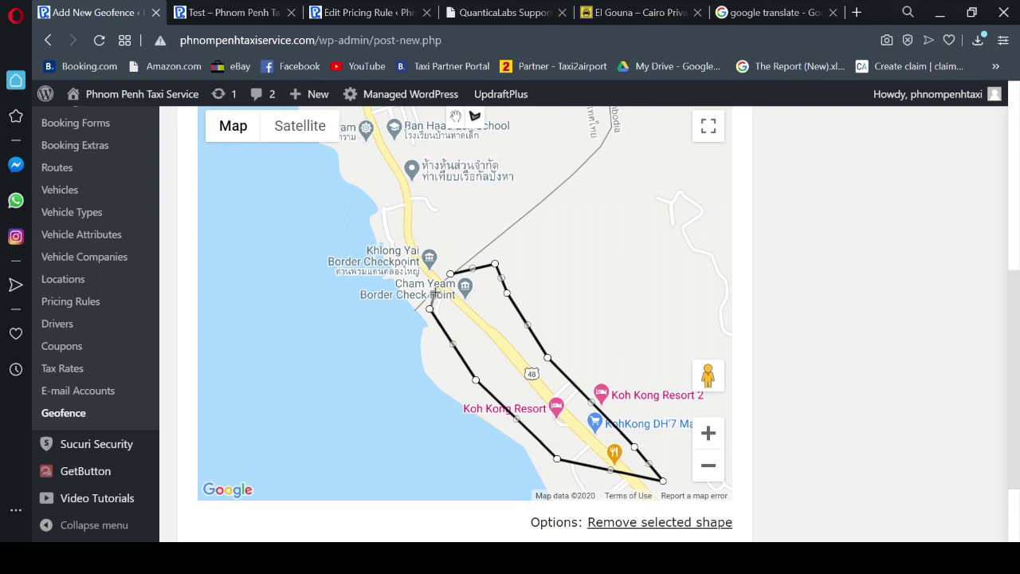
left_click(433, 292)
left_click(451, 274)
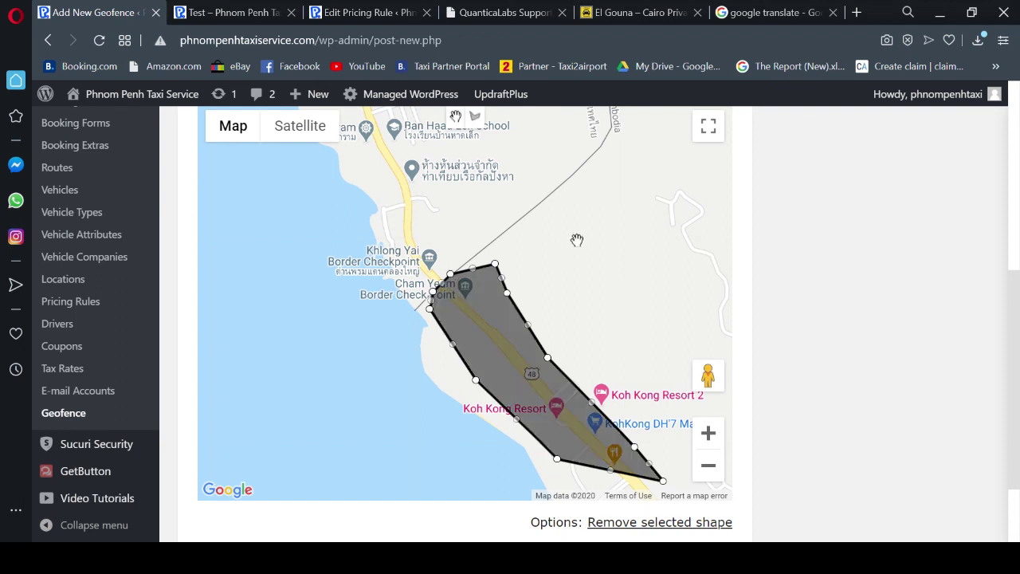
Step: Publish the Koh Kong Border geofence
scroll(590, 265, "up", 3)
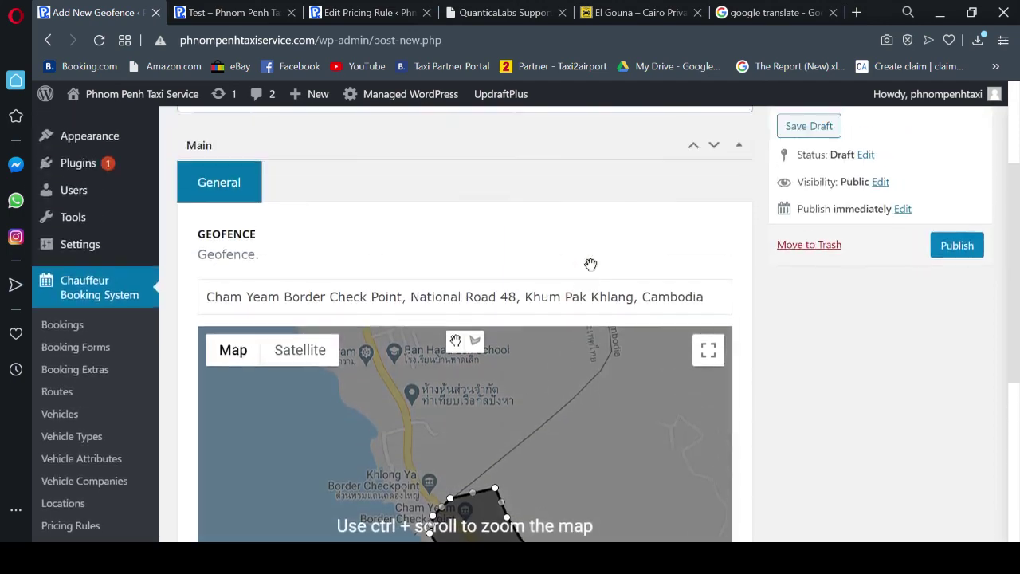
scroll(881, 346, "up", 1)
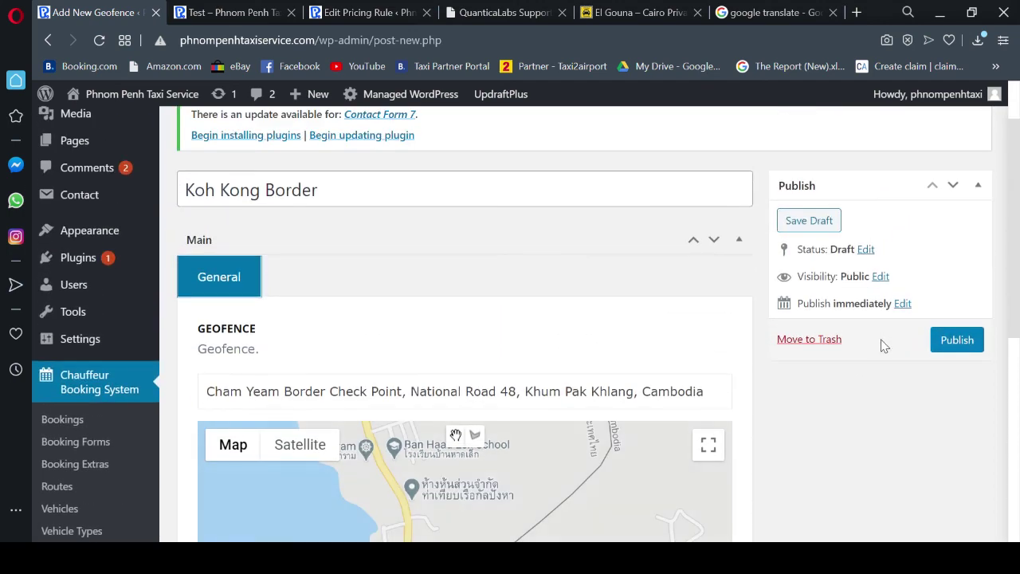
left_click(965, 339)
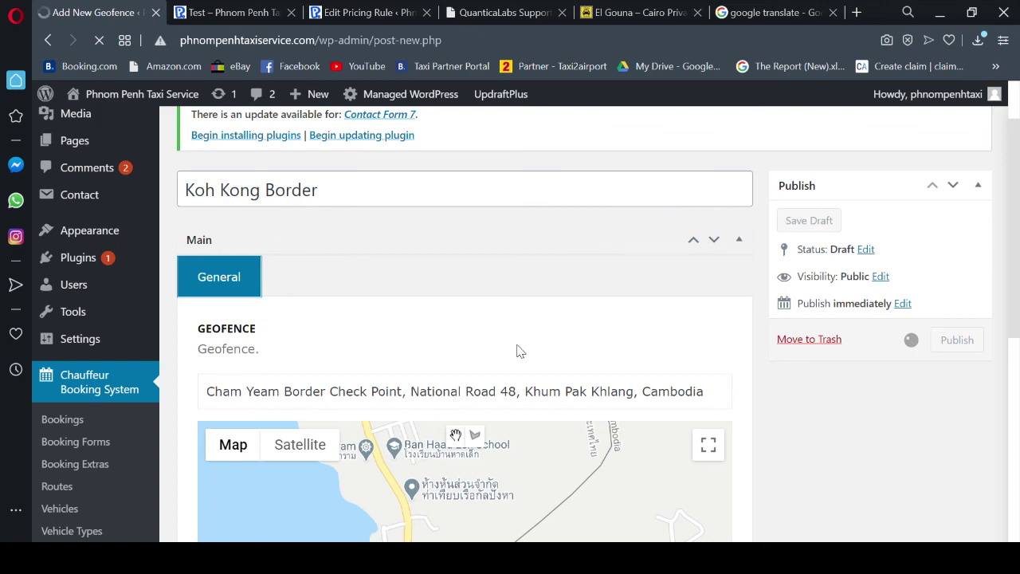
scroll(549, 423, "down", 1)
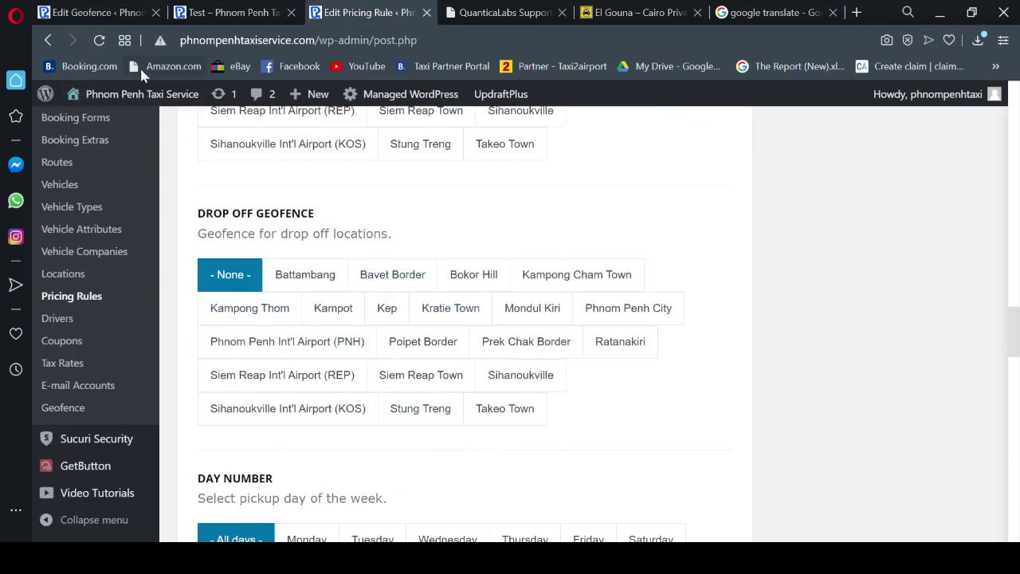
Step: Switch to the pricing rule editor, reload it, and examine the geofence choices for pickup and drop-off locations
left_click(99, 44)
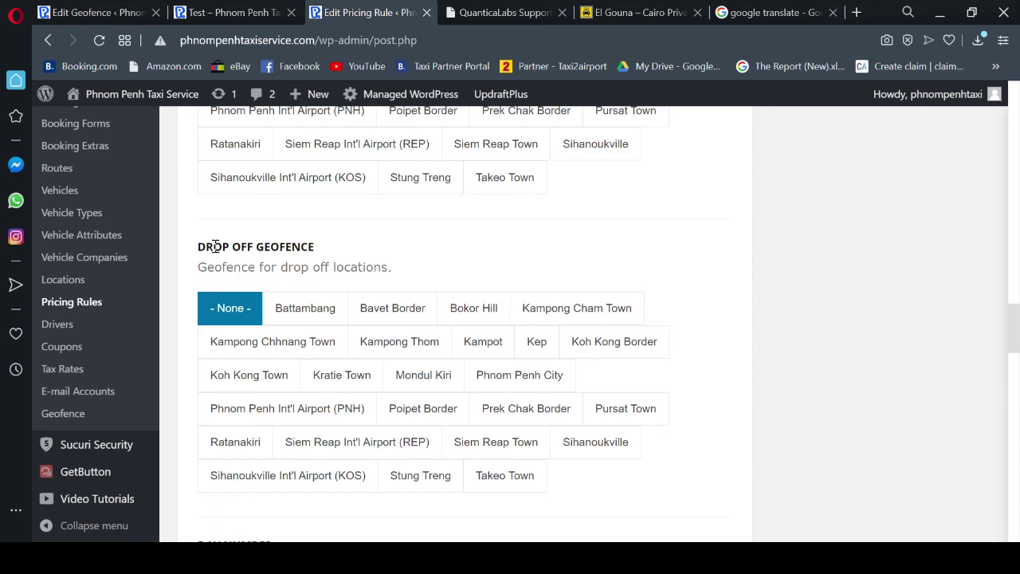
left_click_drag(205, 247, 619, 473)
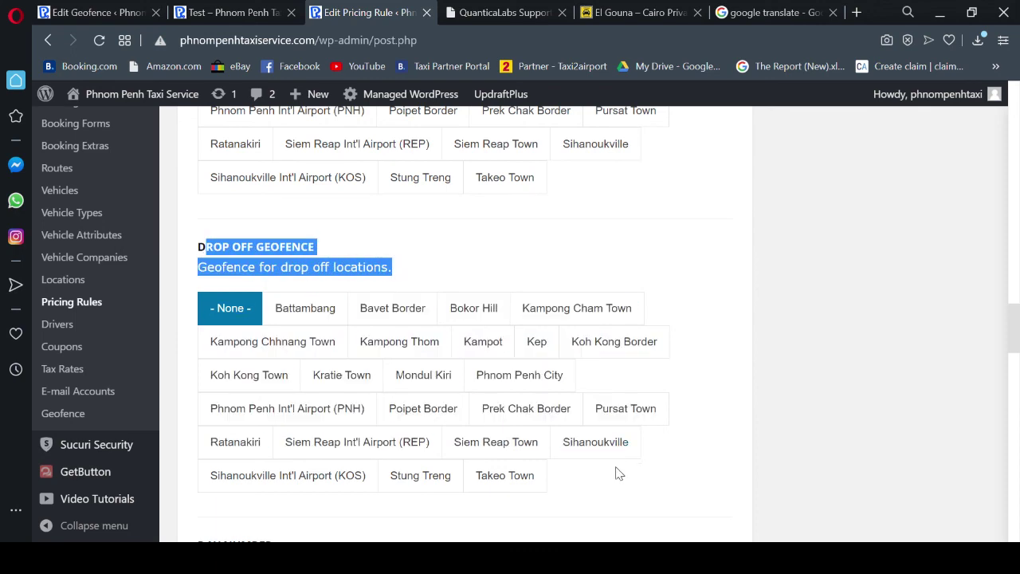
scroll(603, 476, "up", 2)
left_click(637, 410)
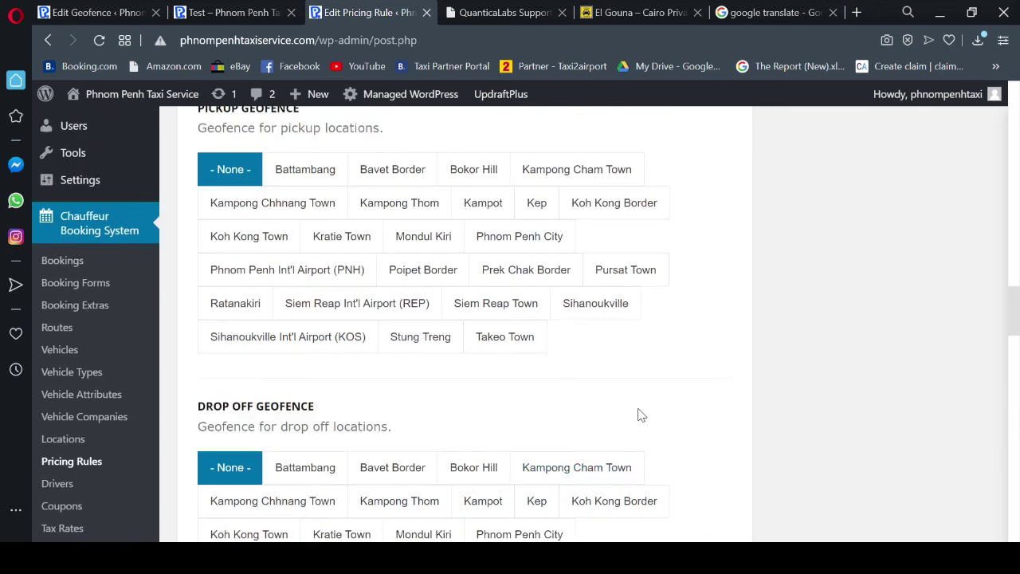
scroll(348, 243, "up", 1)
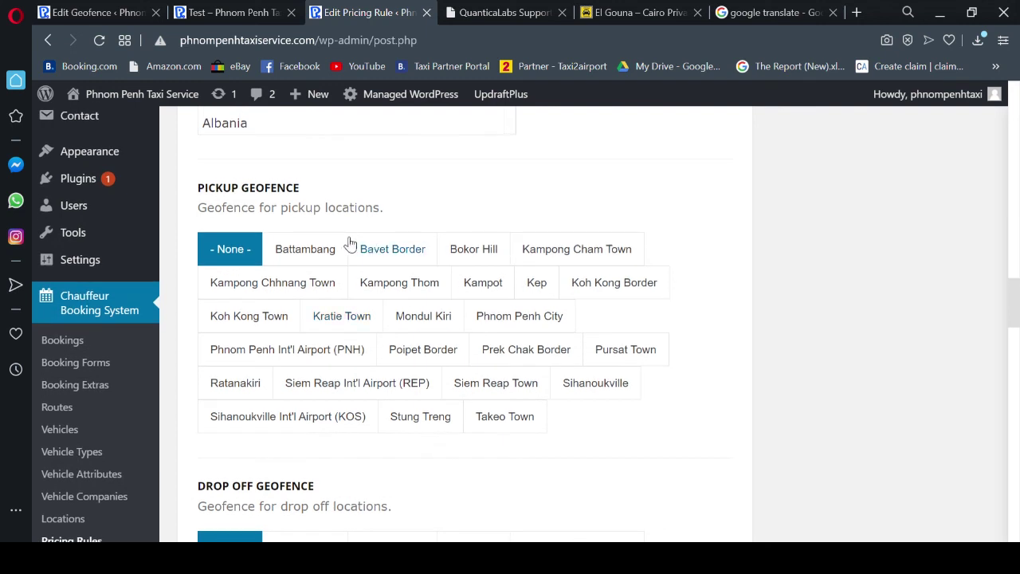
left_click_drag(299, 188, 289, 189)
left_click(190, 199)
left_click_drag(204, 209, 430, 228)
scroll(589, 289, "down", 2)
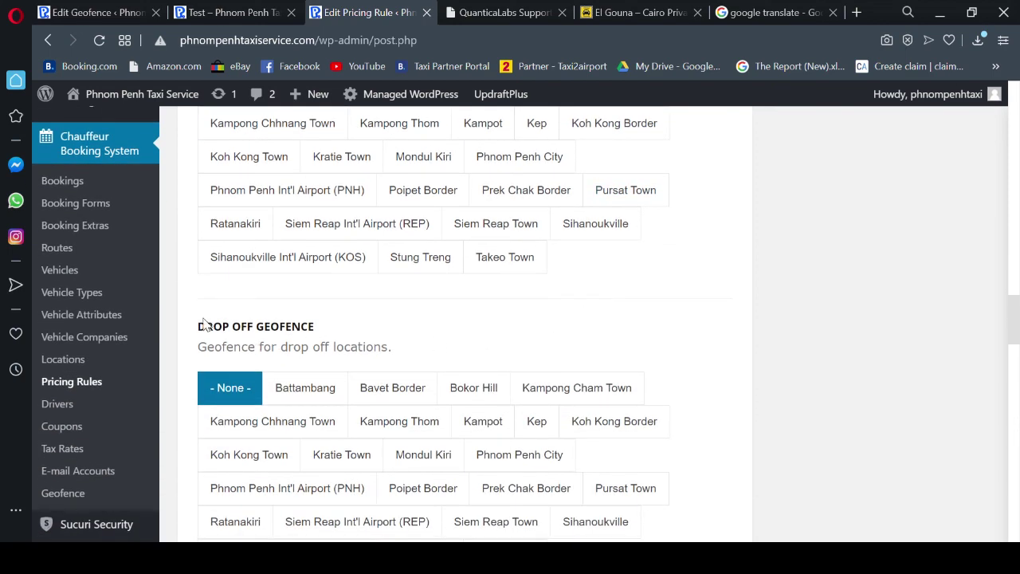
left_click_drag(200, 322, 384, 365)
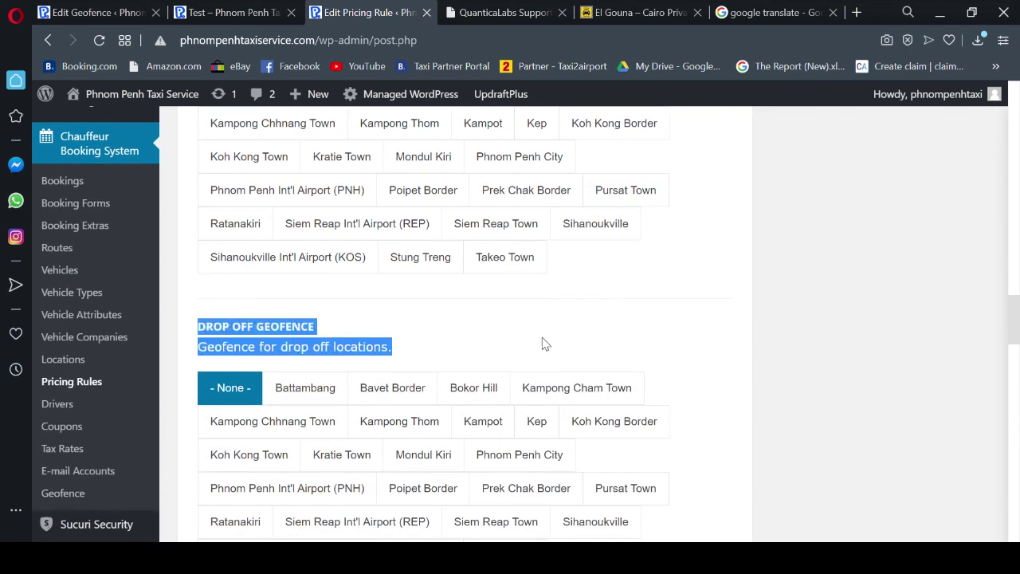
Step: Review the remaining criteria of the Kampot <> PP pricing rule, from booking forms and service type to geofences, day number and dates
scroll(550, 374, "down", 4)
scroll(560, 393, "down", 4)
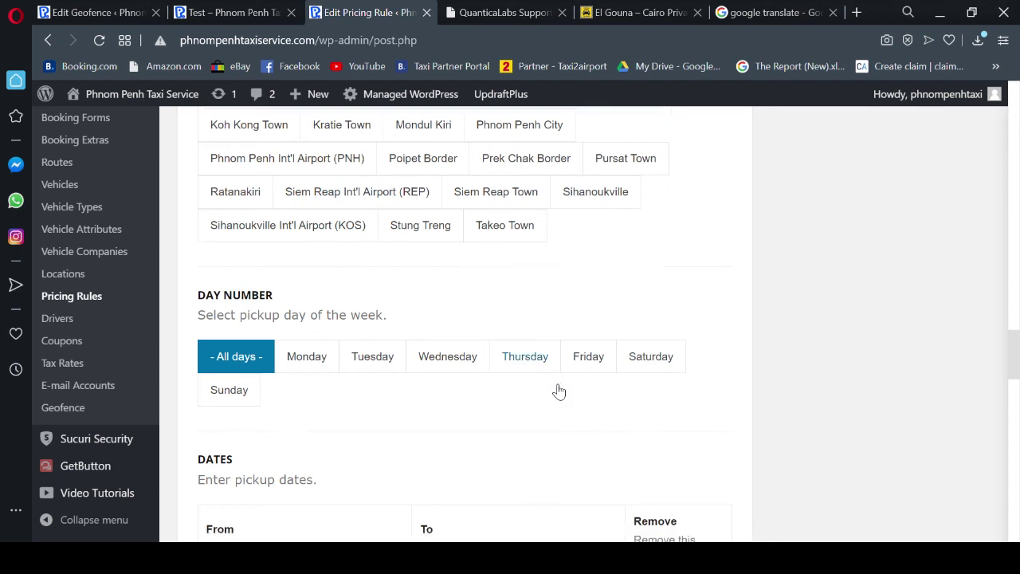
scroll(564, 383, "up", 2)
scroll(566, 380, "up", 1)
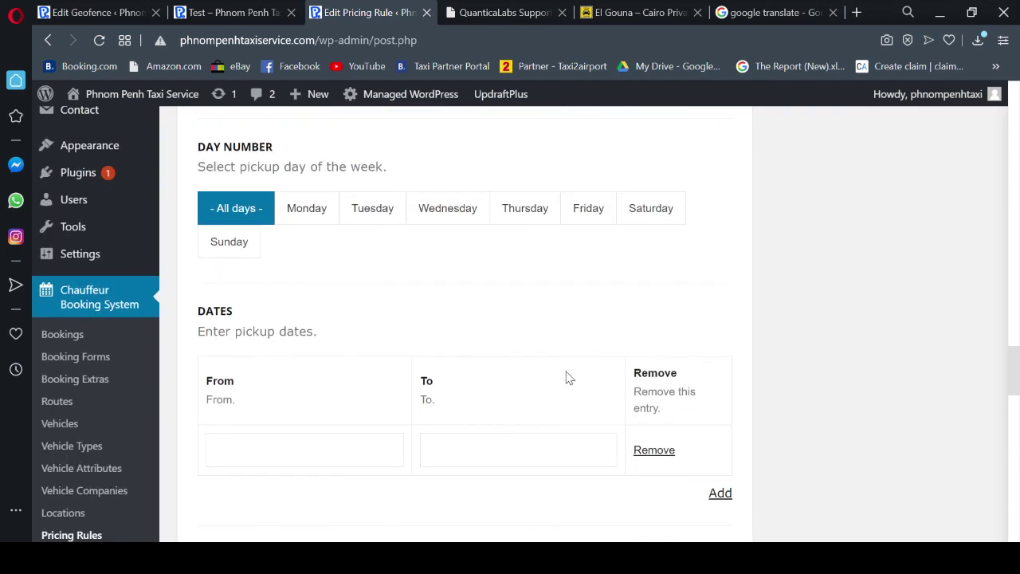
scroll(566, 374, "up", 8)
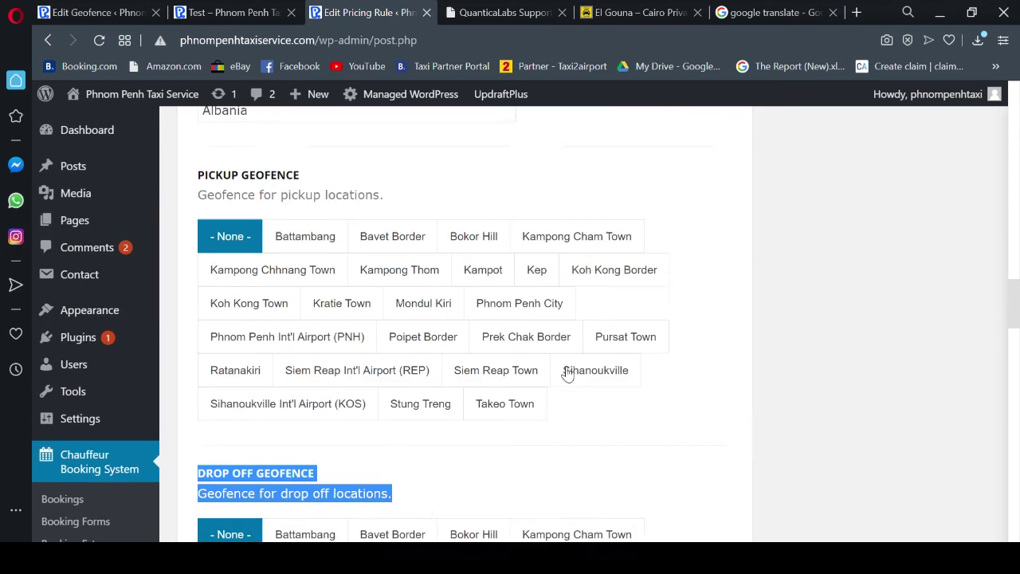
scroll(653, 390, "down", 2)
left_click(584, 422)
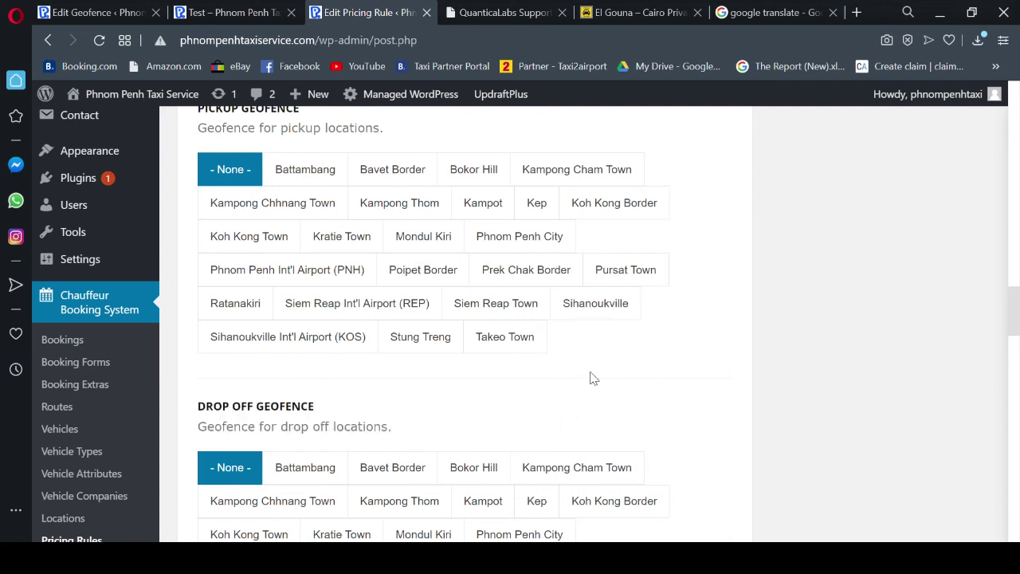
scroll(678, 410, "up", 1)
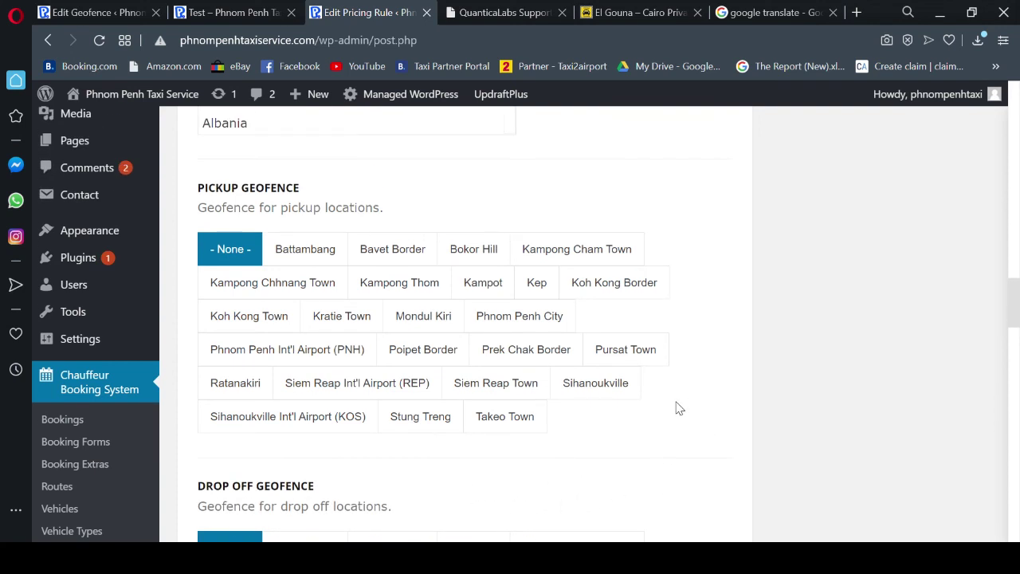
scroll(669, 413, "up", 4)
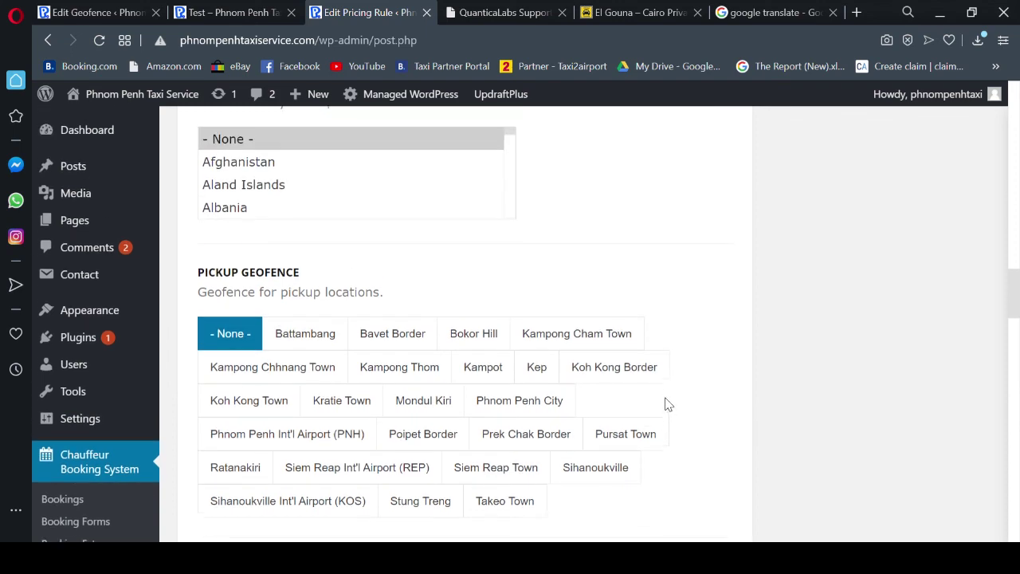
scroll(658, 392, "up", 10)
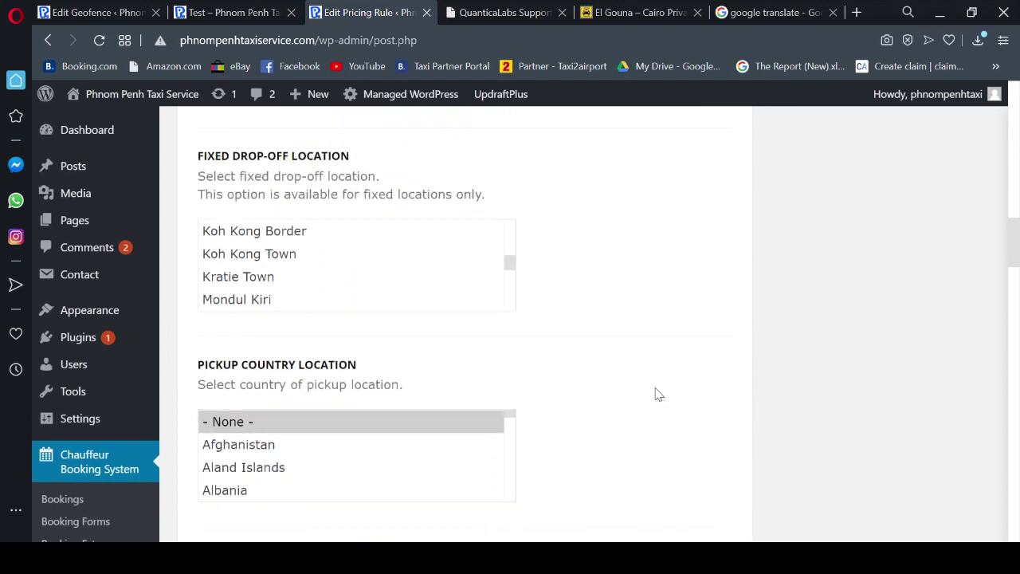
scroll(658, 392, "up", 8)
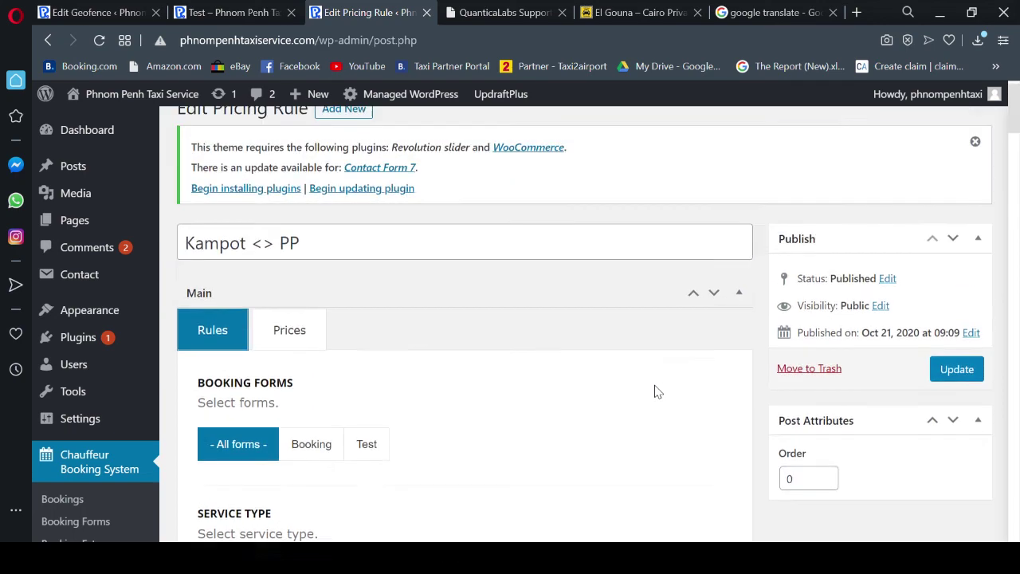
scroll(391, 325, "down", 15)
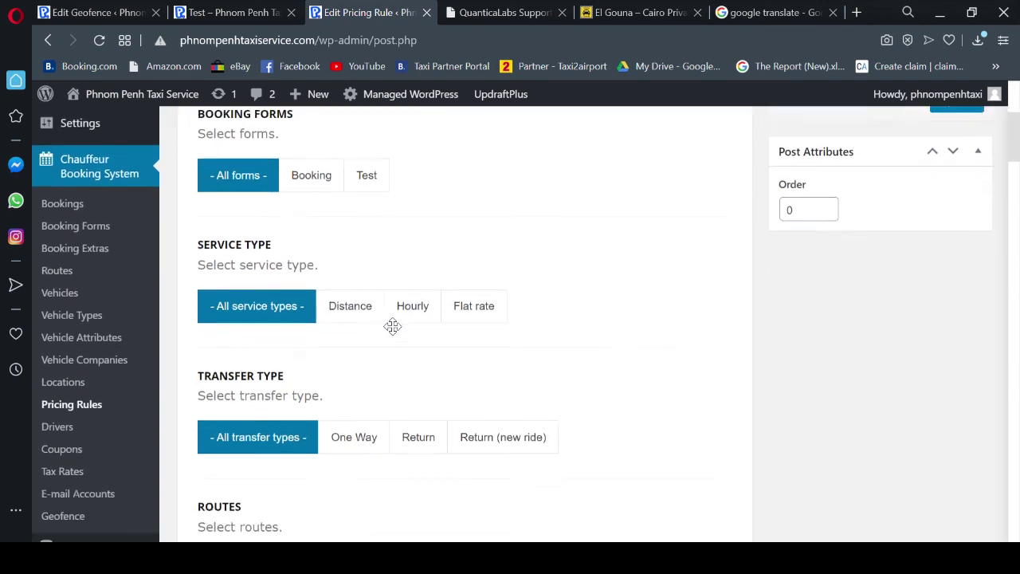
scroll(506, 314, "down", 4)
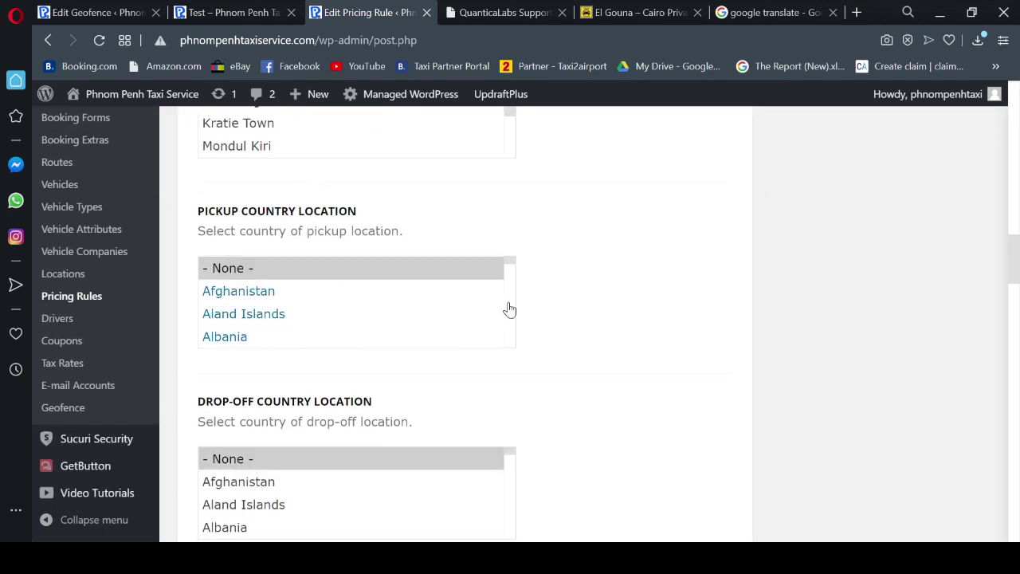
Step: Switch to the Test booking page and review its vehicle choices, ride summary and extra options
left_click(250, 17)
scroll(584, 290, "up", 3)
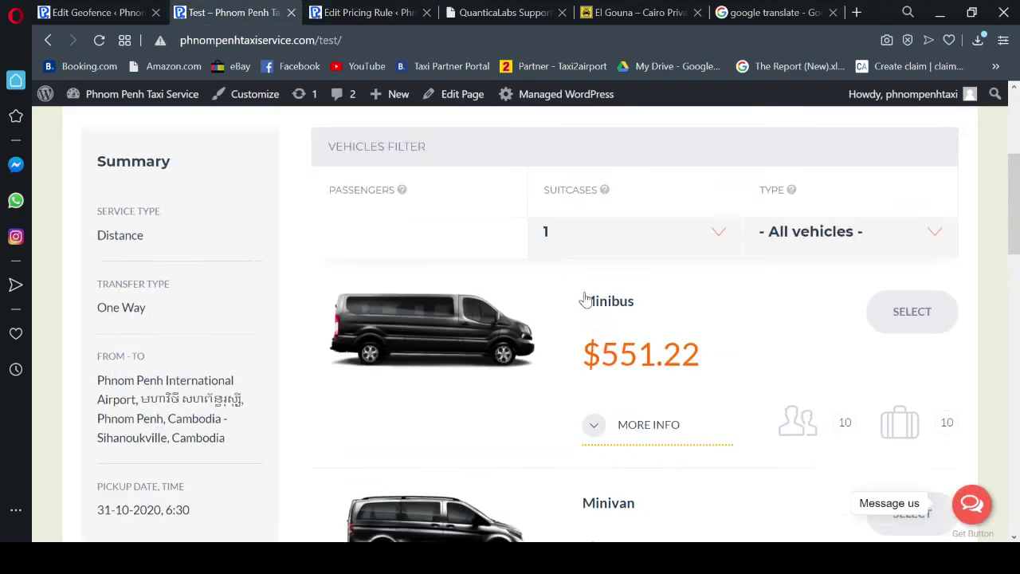
scroll(586, 289, "down", 20)
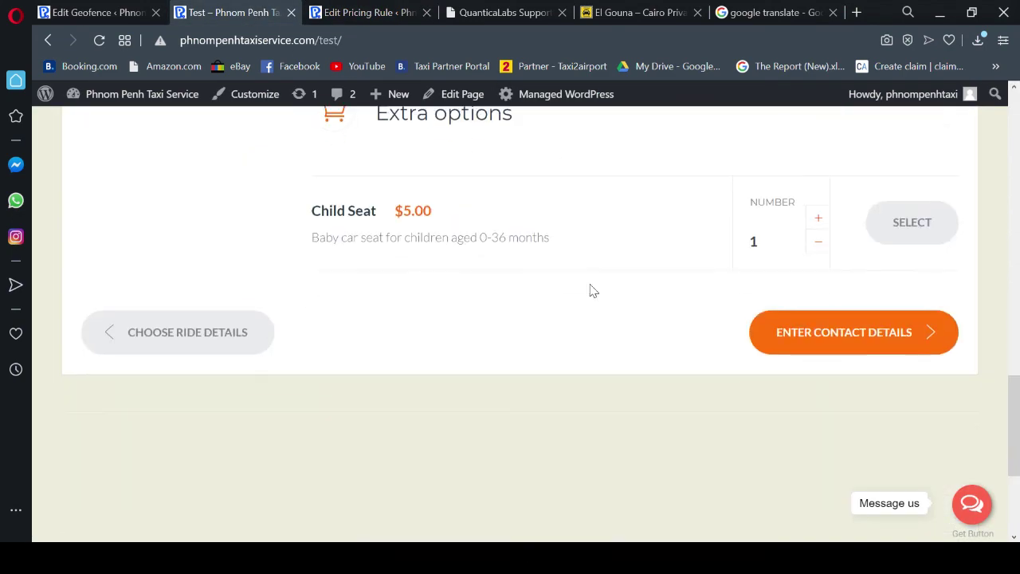
scroll(591, 288, "up", 20)
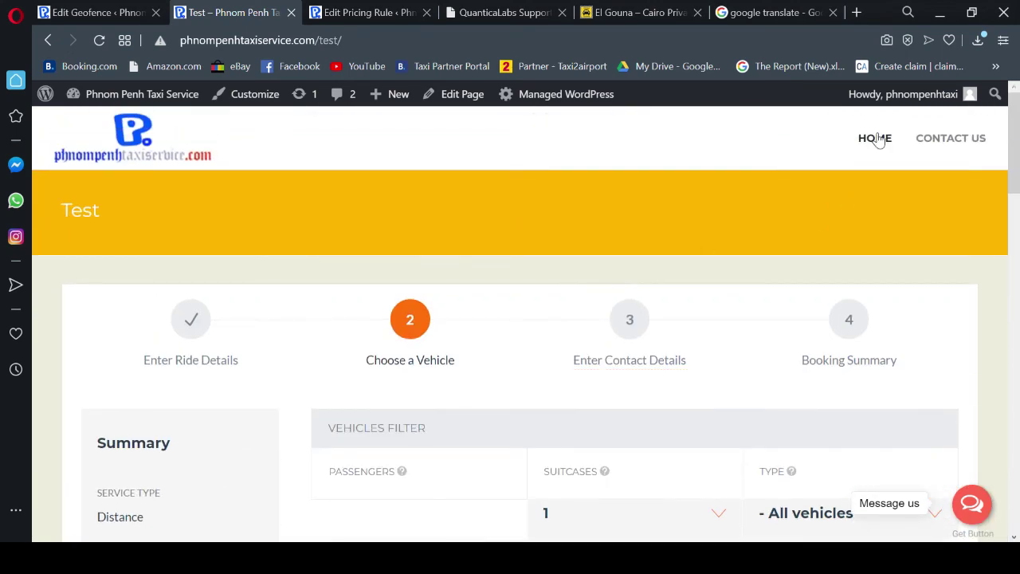
Step: Open the taxi website's home page and look through its banner, service highlights and footer
left_click(877, 139)
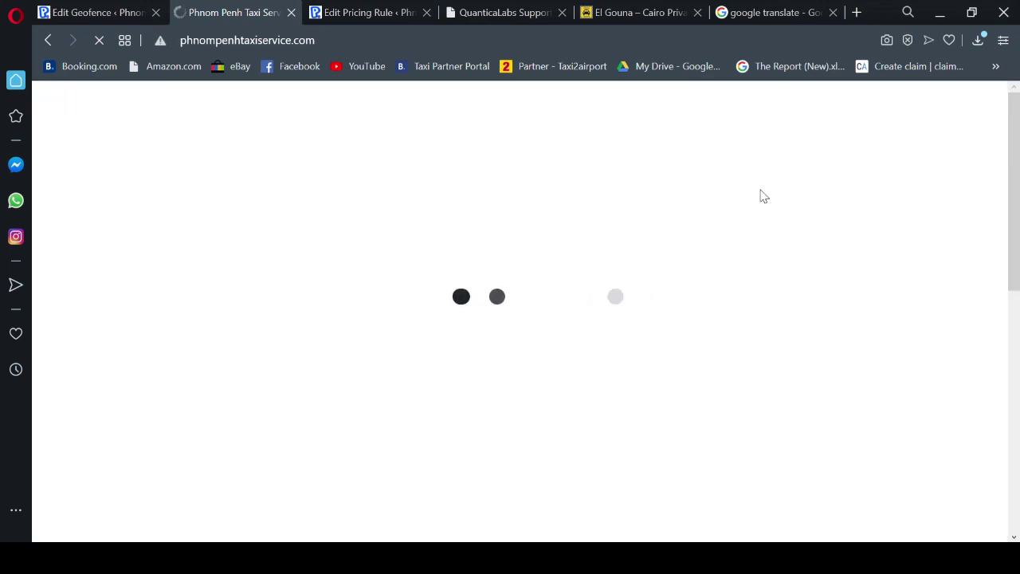
scroll(739, 229, "down", 5)
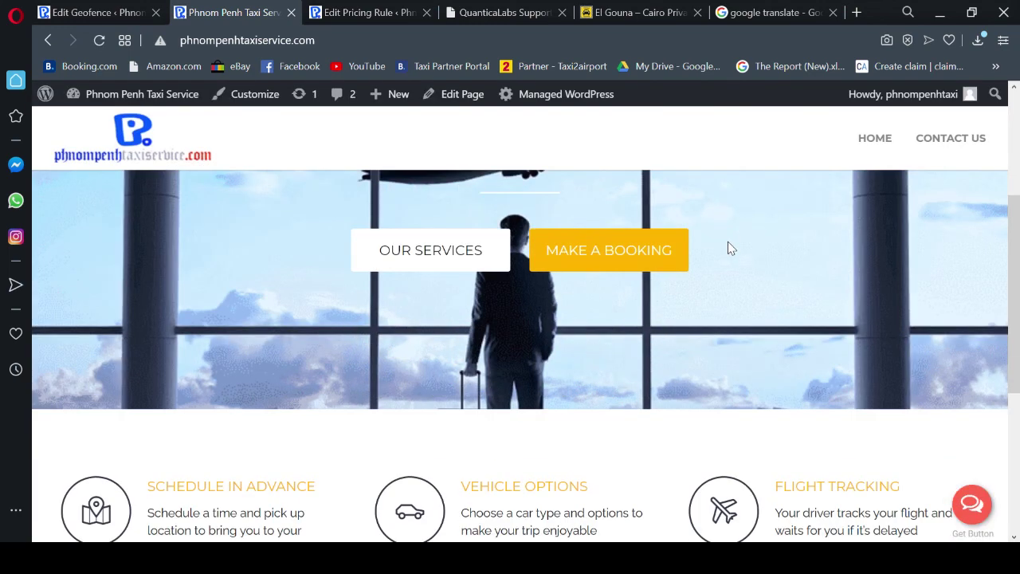
scroll(731, 267, "down", 2)
scroll(735, 278, "up", 8)
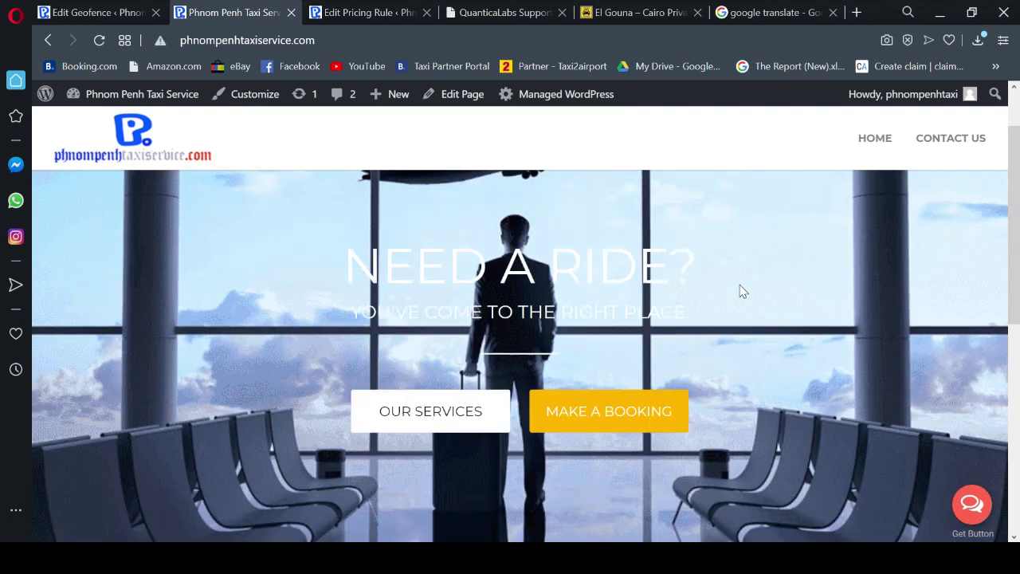
scroll(744, 285, "down", 7)
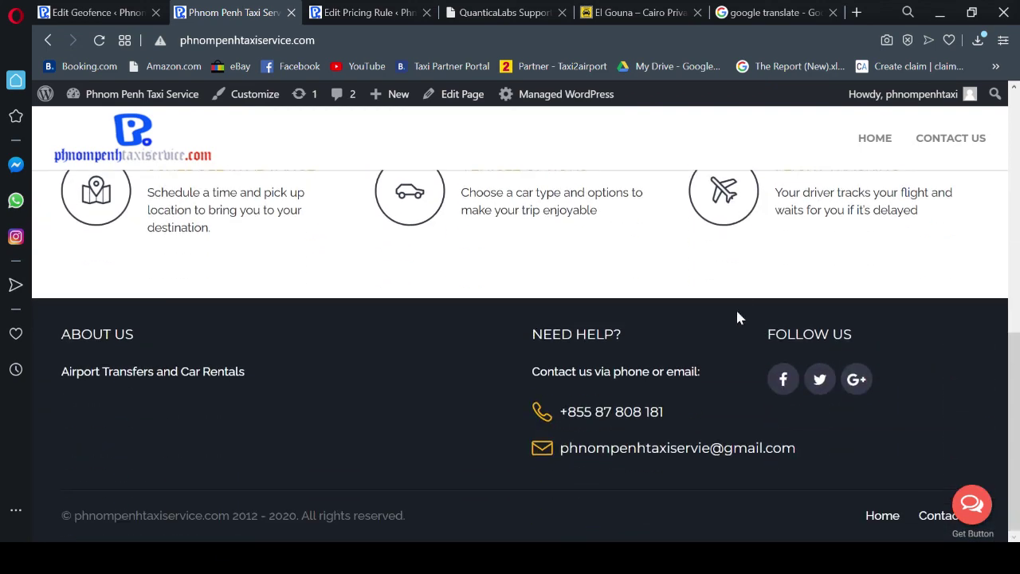
Step: Highlight the contact phone number in the home page footer and expand the floating contact widget to see its messaging options
left_click_drag(666, 412, 558, 421)
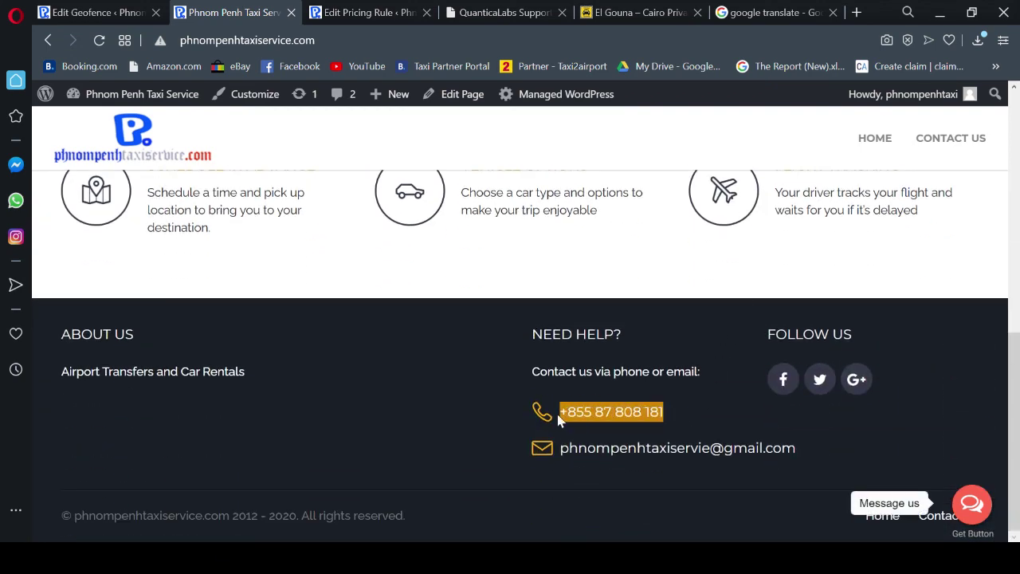
left_click(694, 409)
left_click(971, 500)
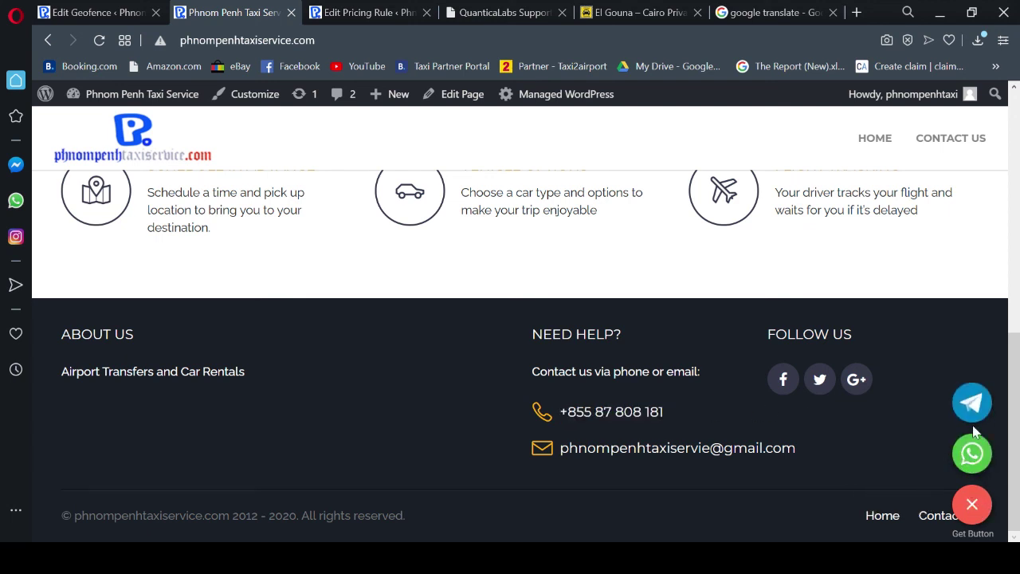
scroll(392, 391, "up", 7)
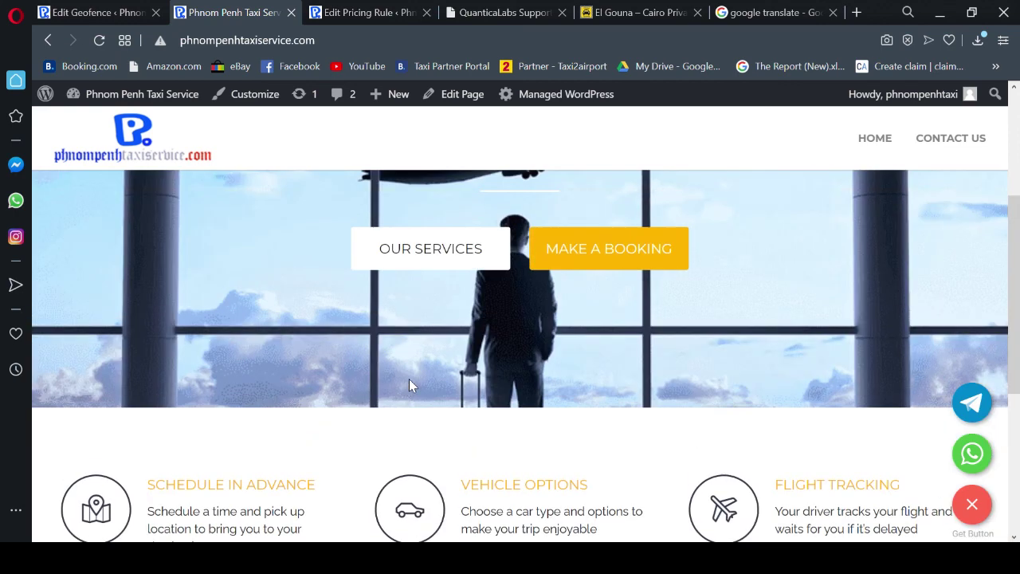